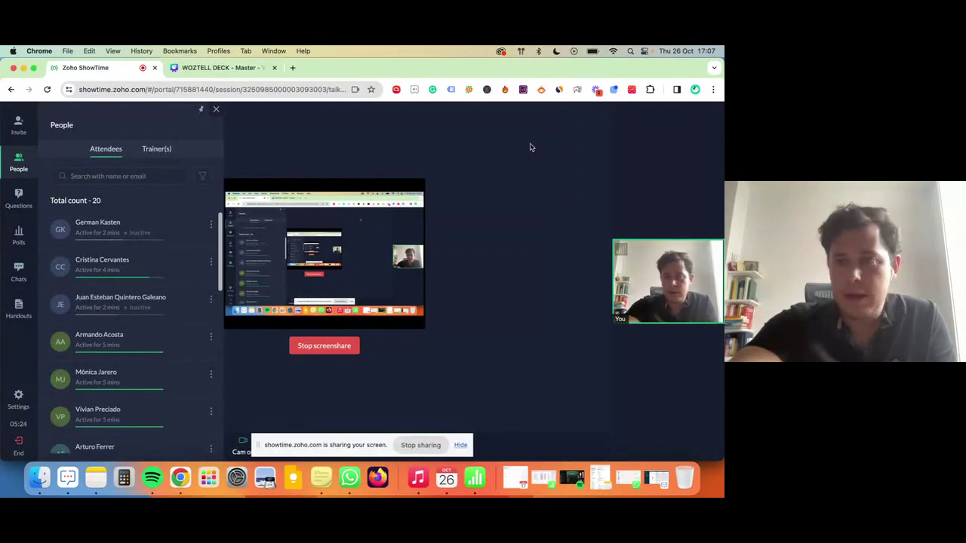
Switch Chrome to the Mkt (DEMO) profile and load crm.zoho.com.
click(695, 89)
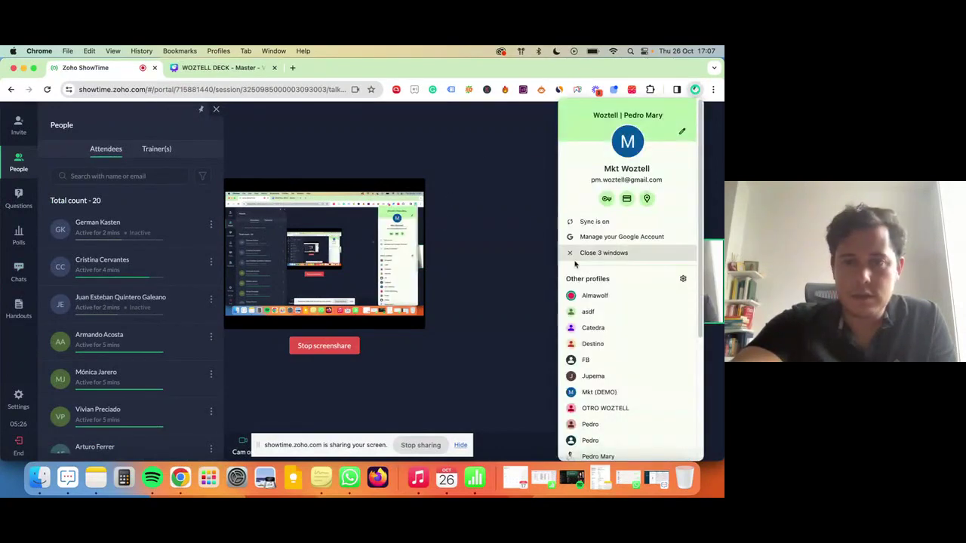
click(625, 393)
click(276, 89)
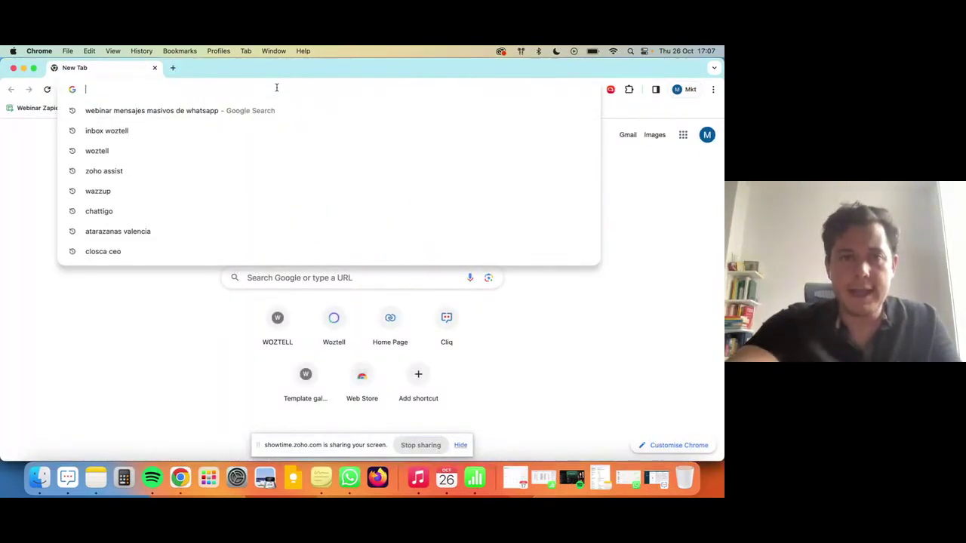
text(crm.zoho.com/crm/org711569656/tab/Home/begin)
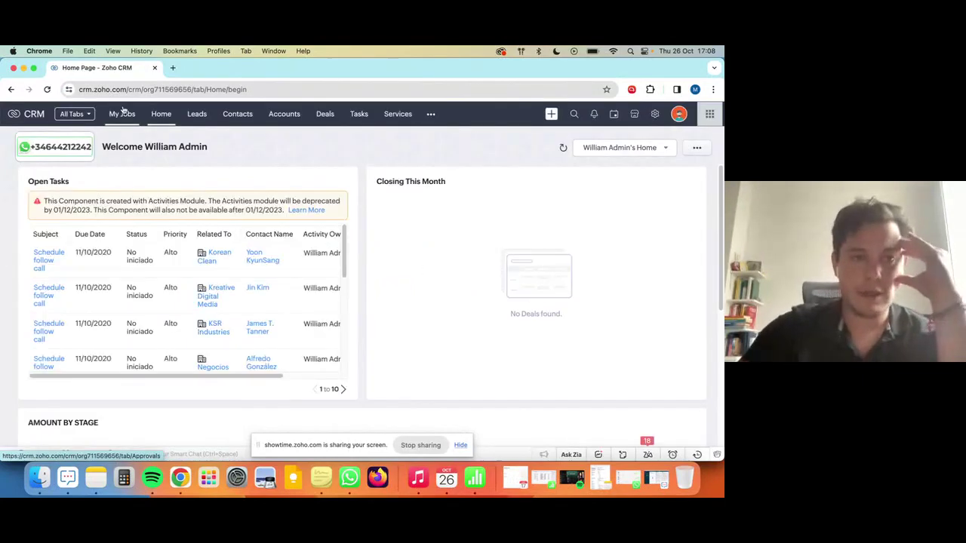
Return to the Zoho ShowTime session and close the People panel.
key(ctrl+Up)
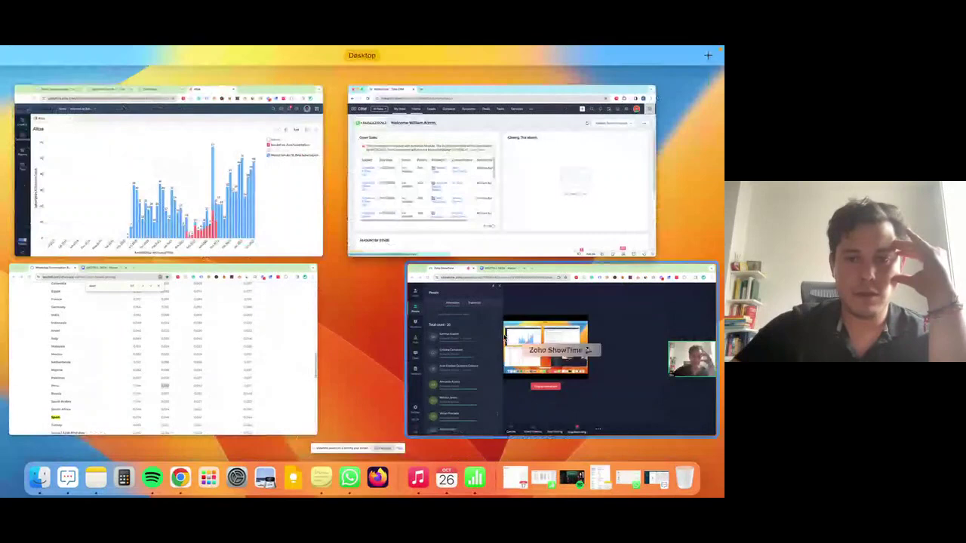
click(560, 344)
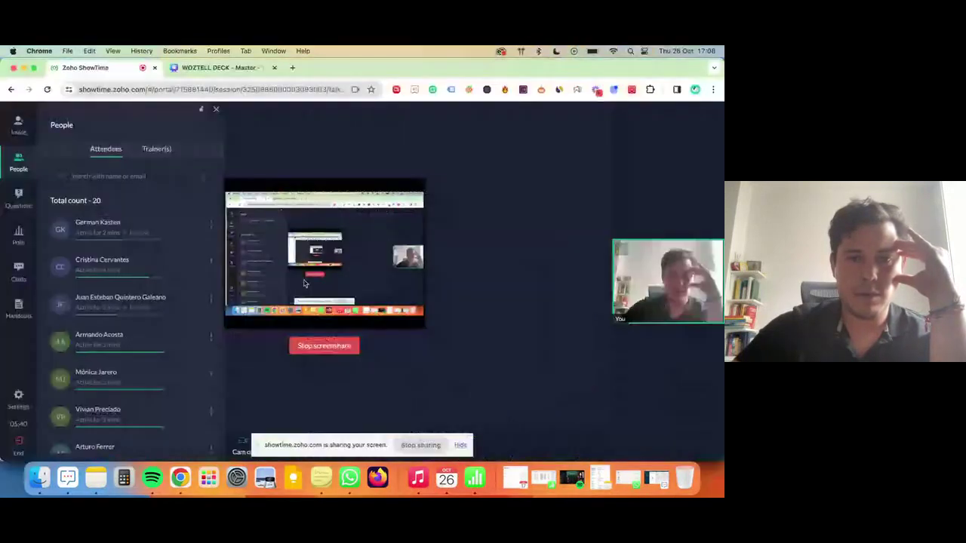
click(217, 110)
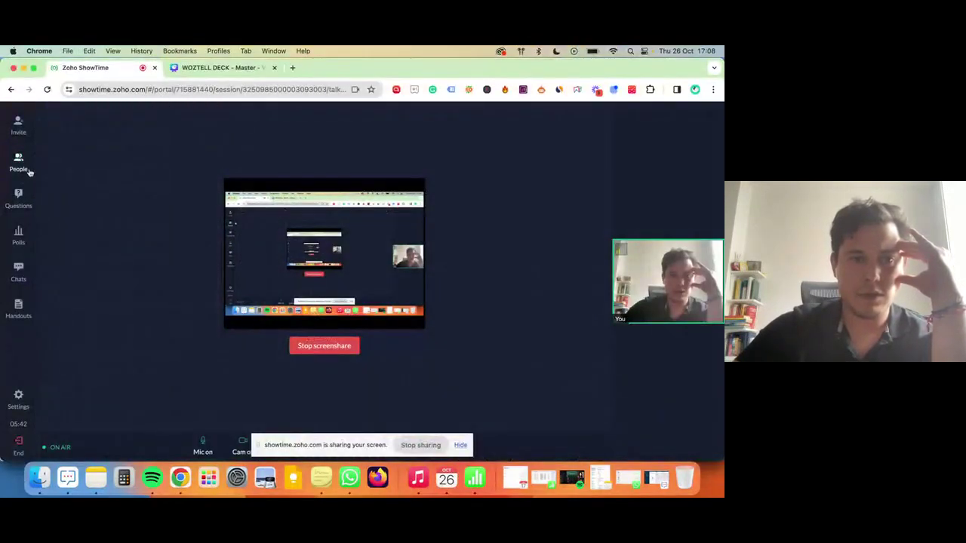
Open the ShowTime chat and copy the phone number the attendee posted.
click(8, 276)
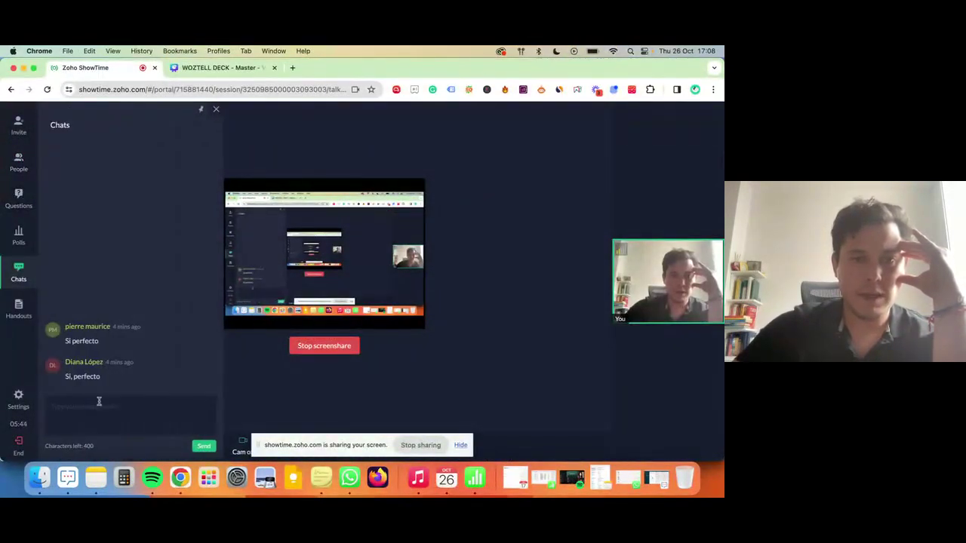
click(103, 412)
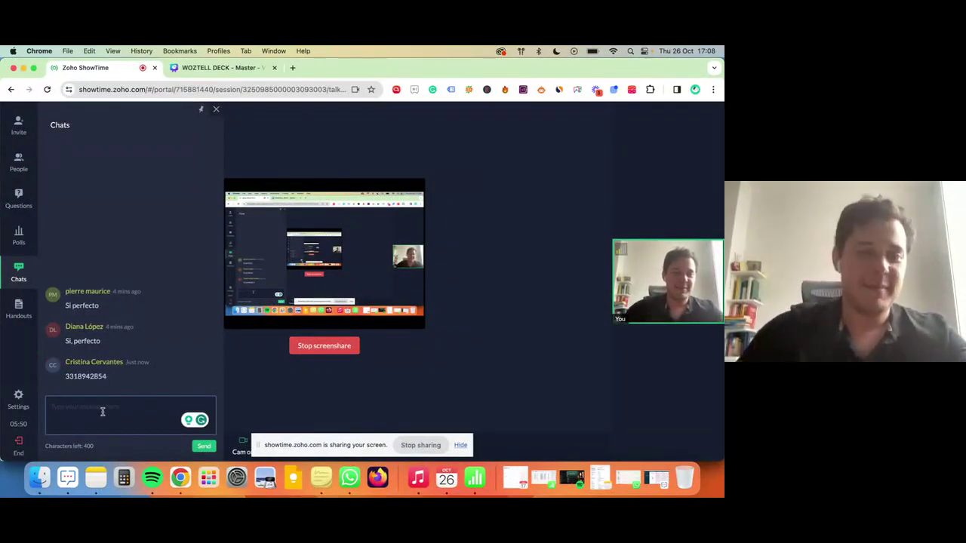
drag(107, 379, 87, 379)
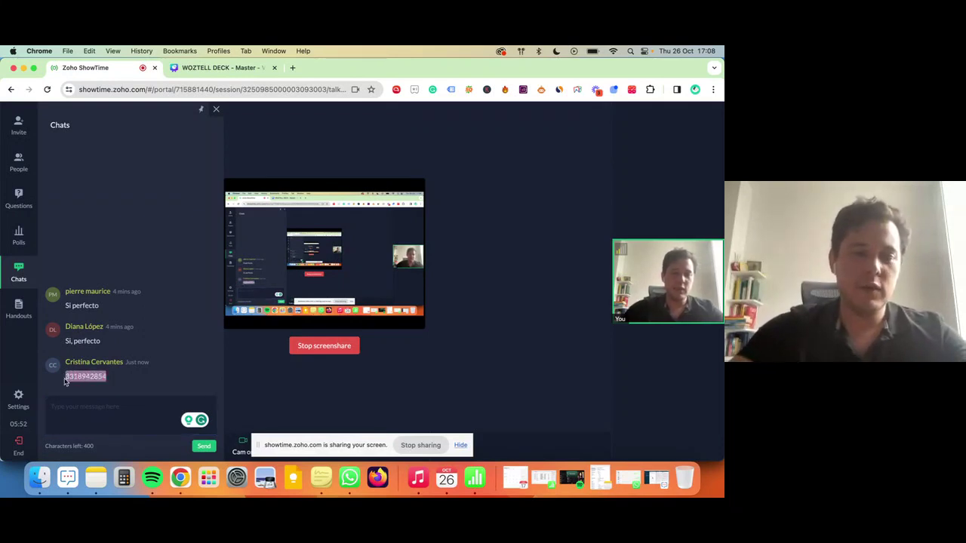
key(super+c)
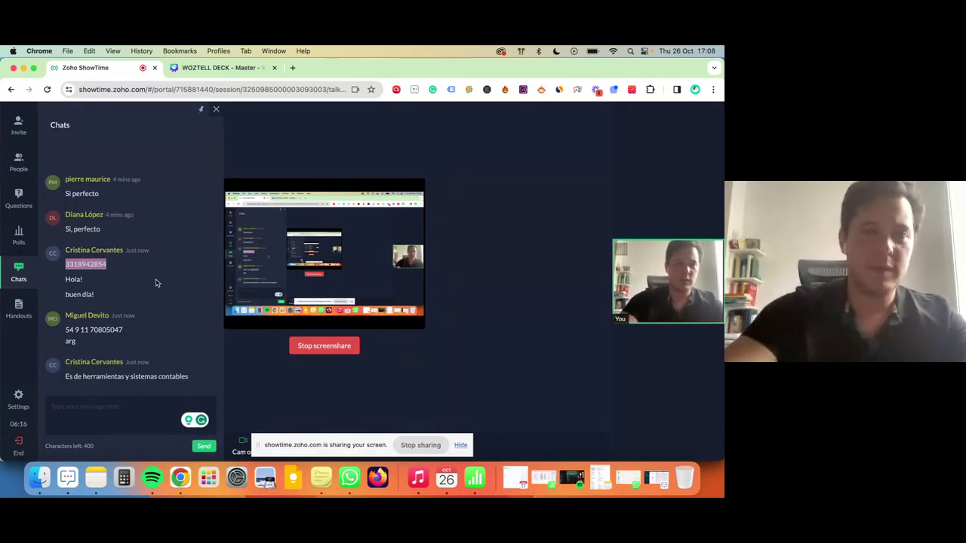
key(ctrl+Up)
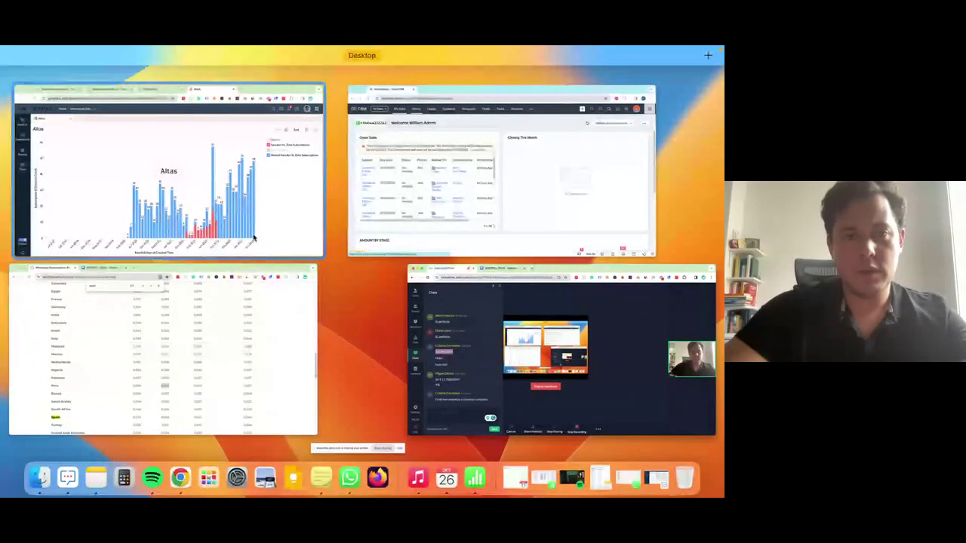
Create a new CRM lead with the pasted mobile number and the attendee's name as Last Name.
click(572, 136)
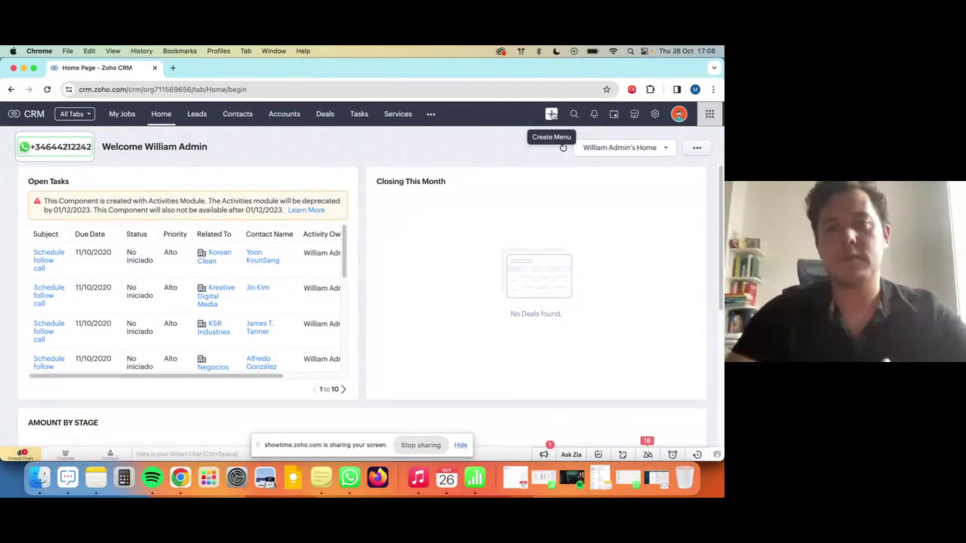
click(552, 115)
click(557, 137)
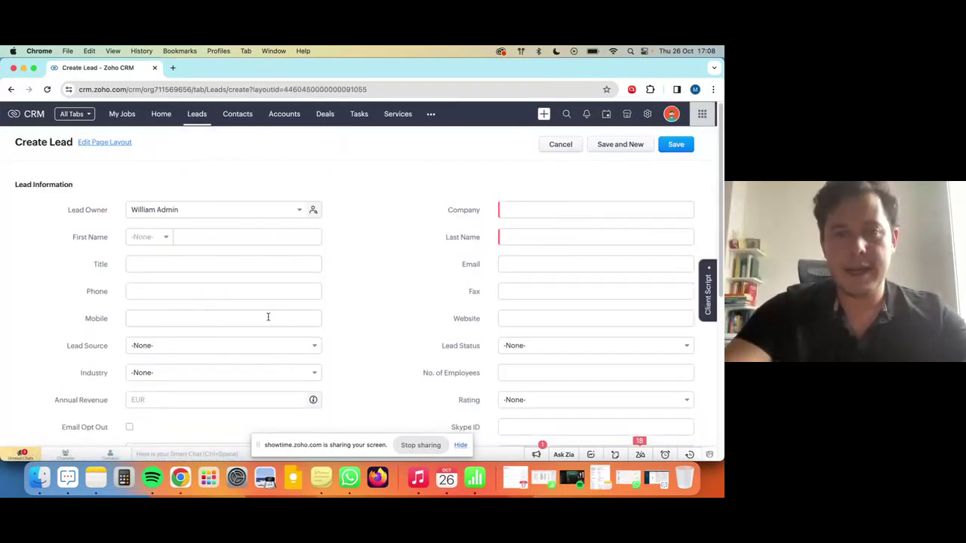
click(151, 317)
key(super+v)
click(514, 210)
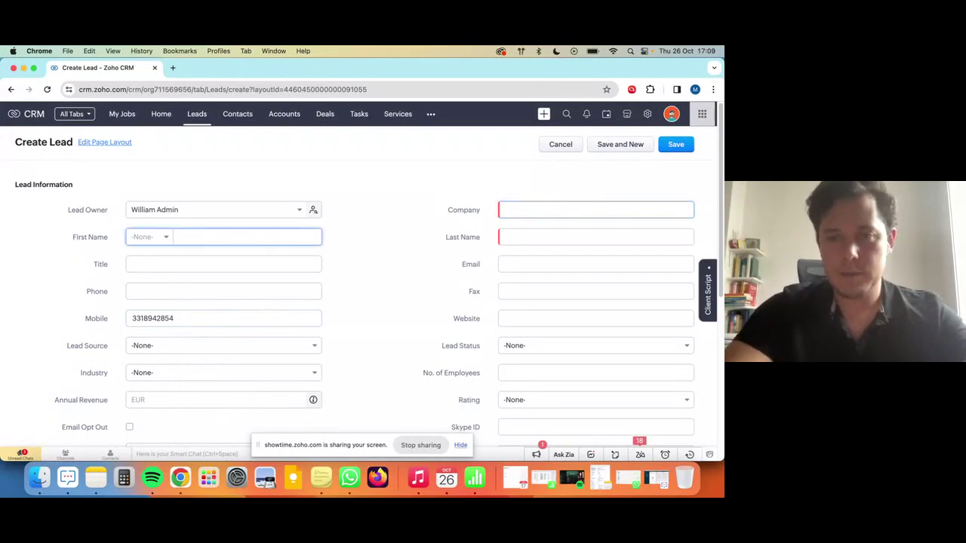
click(538, 232)
text(Cristina)
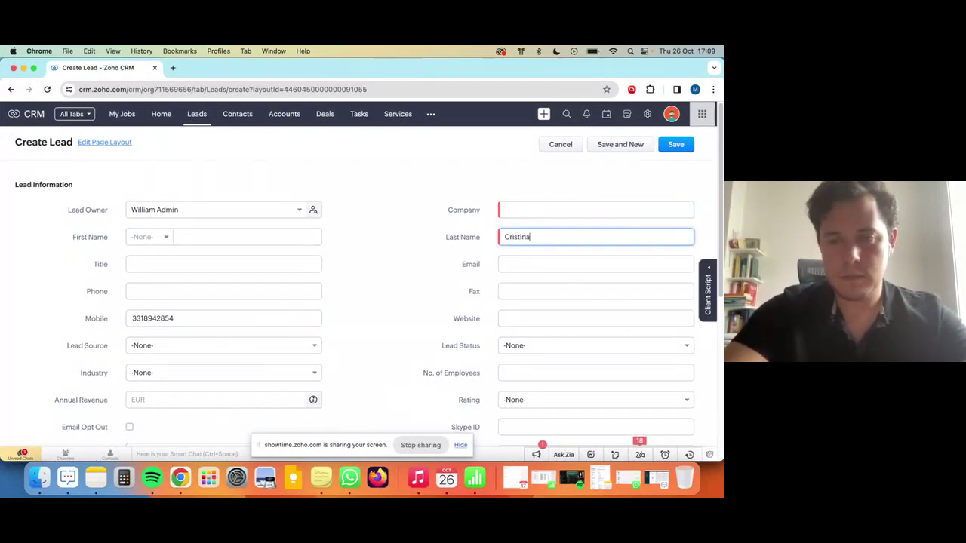
Copy the attendee's business description from the chat into the lead's Company field.
key(ctrl+Up)
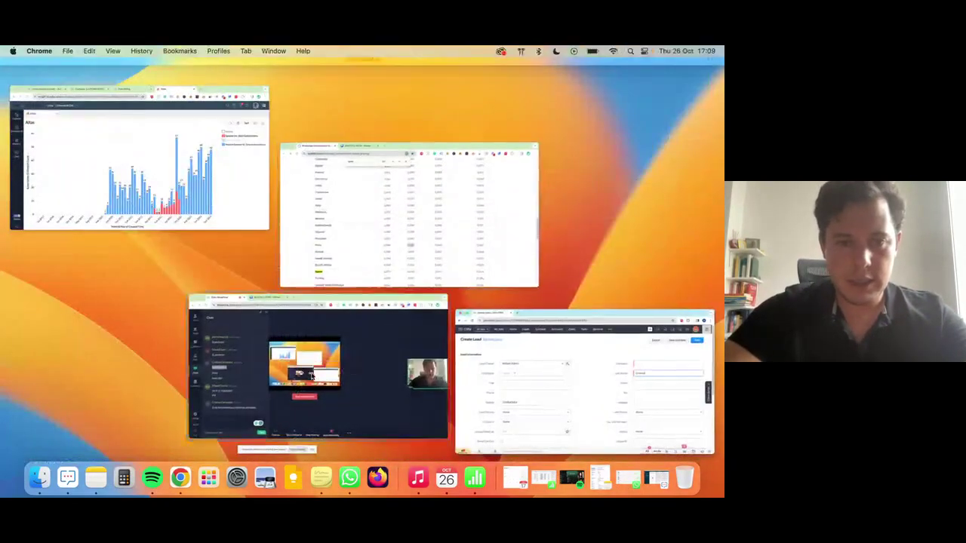
click(344, 367)
drag(82, 376, 189, 376)
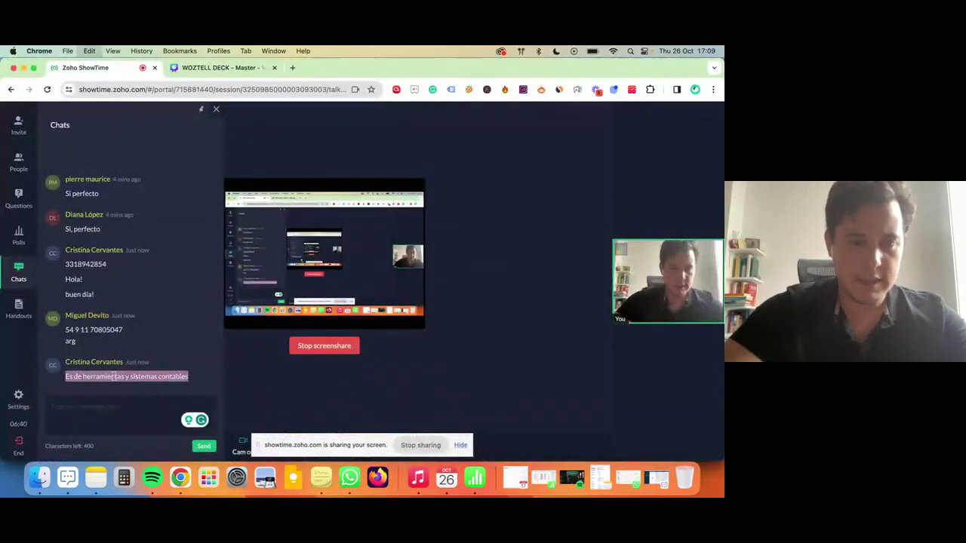
key(ctrl+Up)
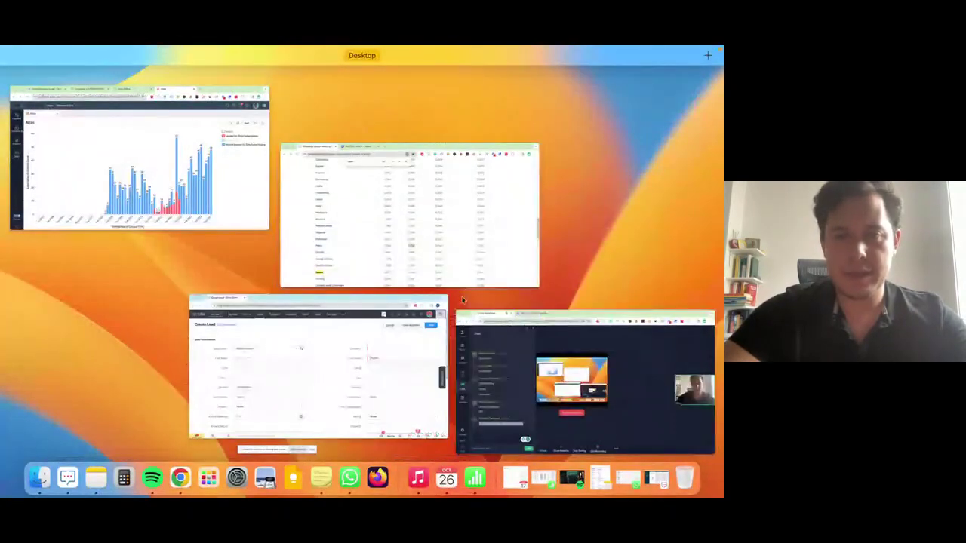
click(343, 332)
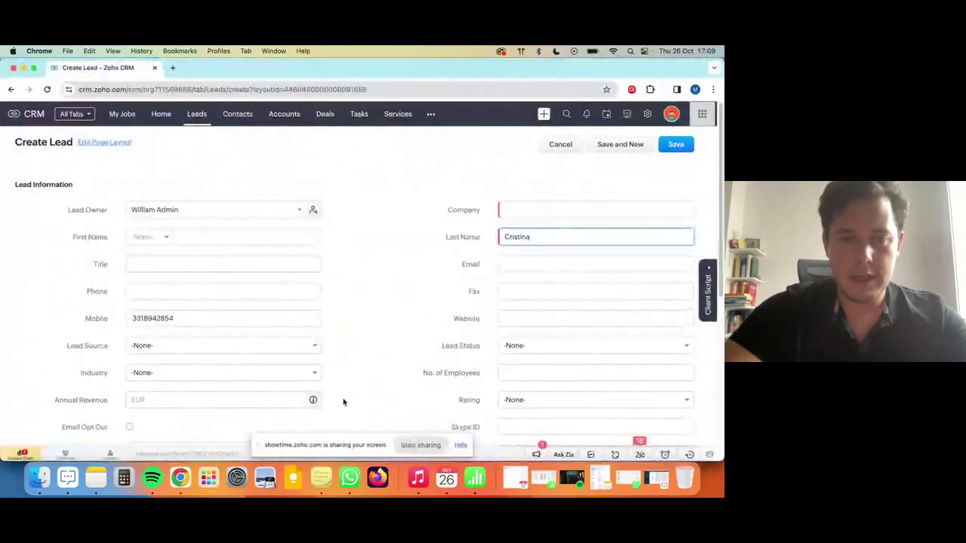
click(414, 444)
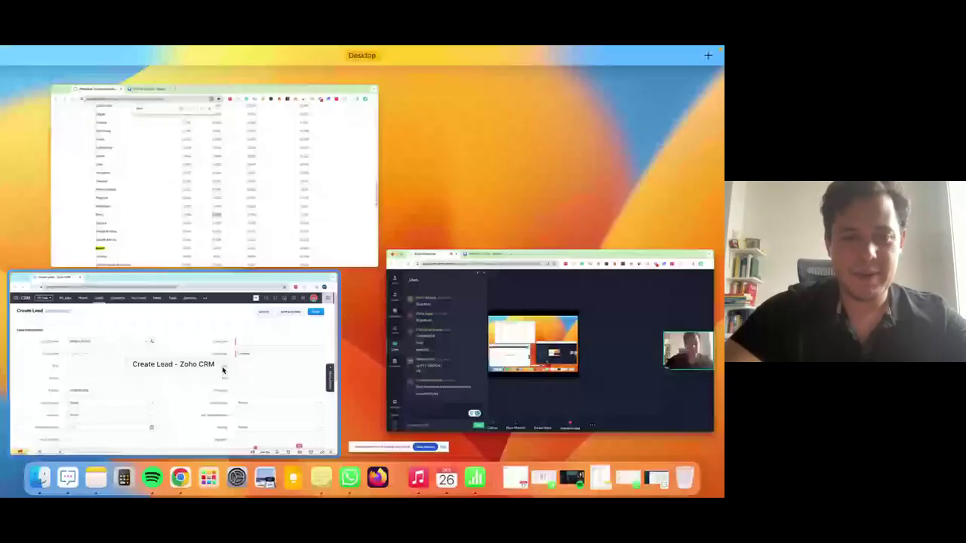
click(223, 370)
click(552, 210)
key(super+v)
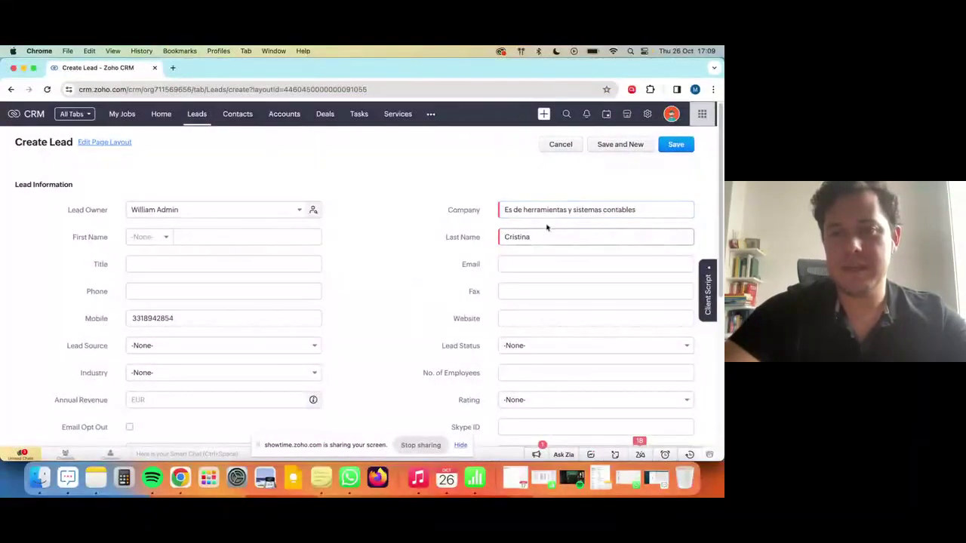
drag(529, 210, 488, 209)
click(483, 213)
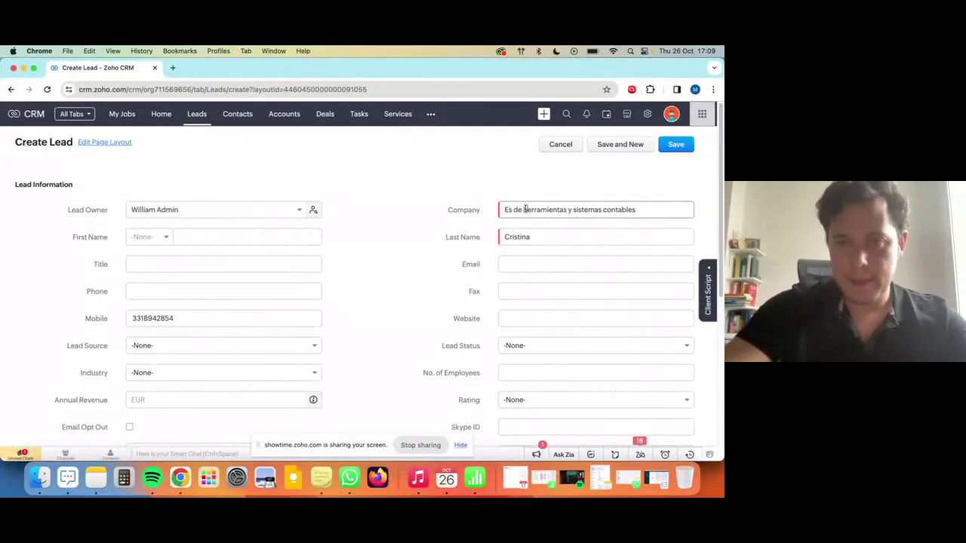
drag(526, 210, 479, 205)
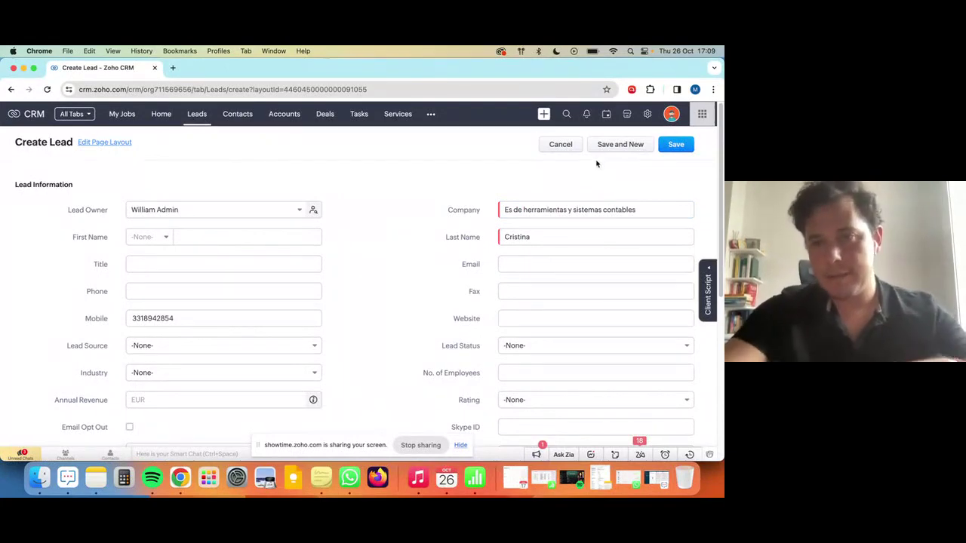
Save the new lead and close its WhatsApp chat popup.
click(675, 145)
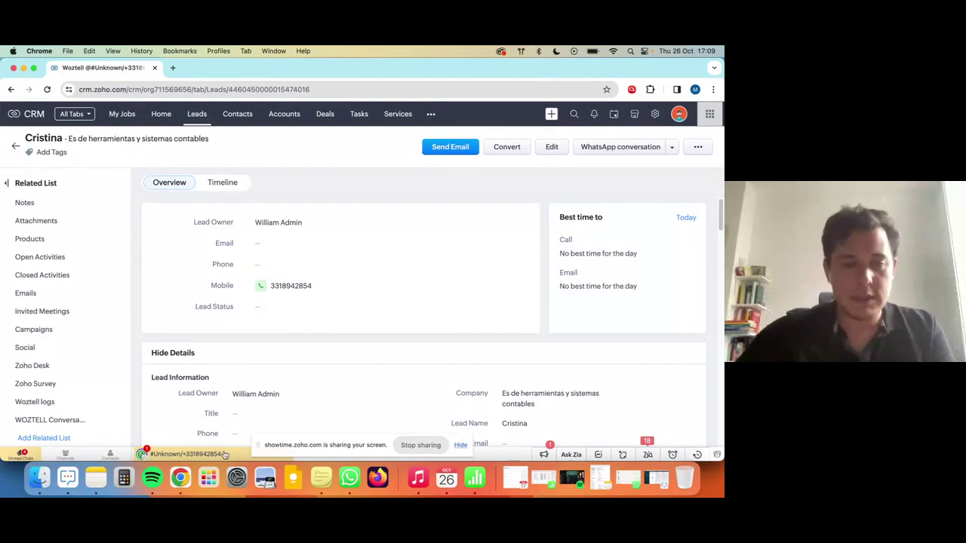
click(189, 454)
click(284, 229)
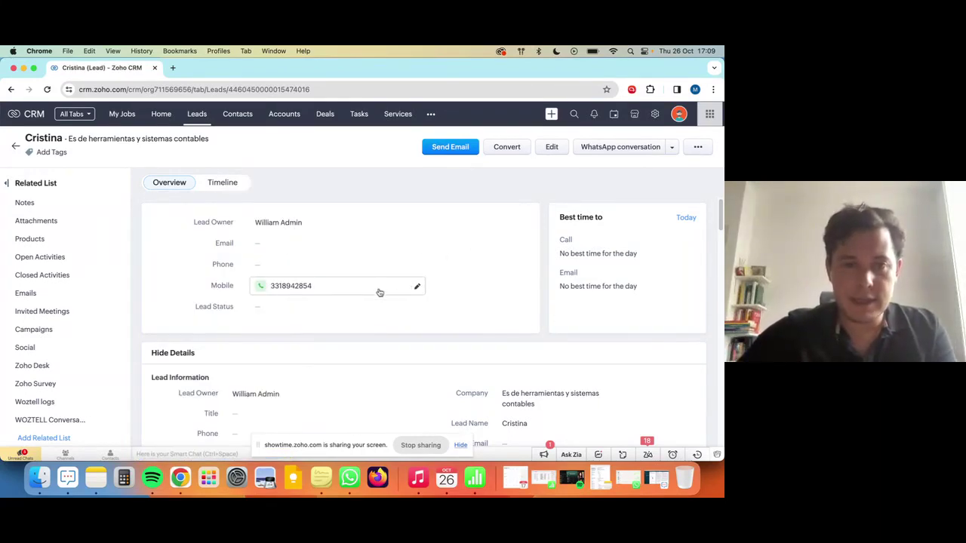
Prefix the lead's mobile number with '+' and return to the ShowTime chat.
click(362, 286)
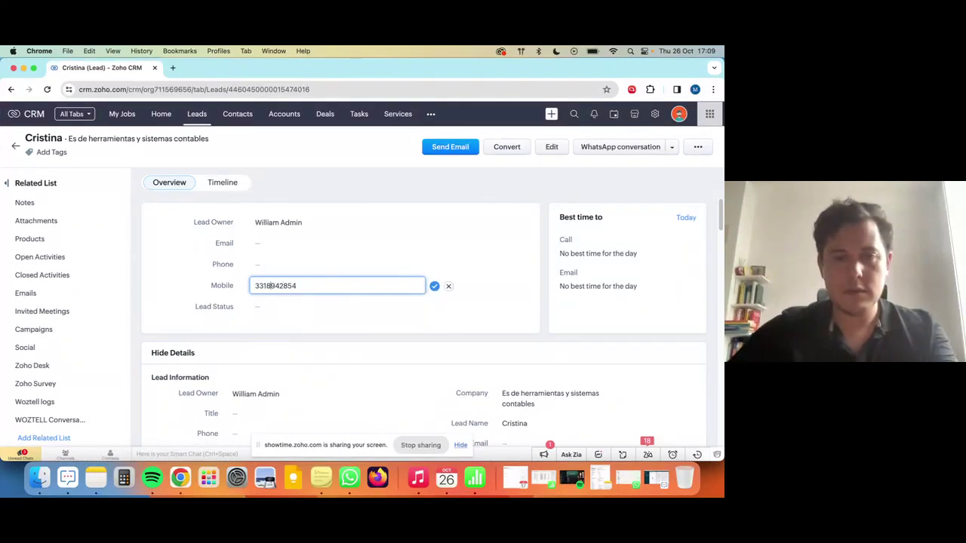
text(+)
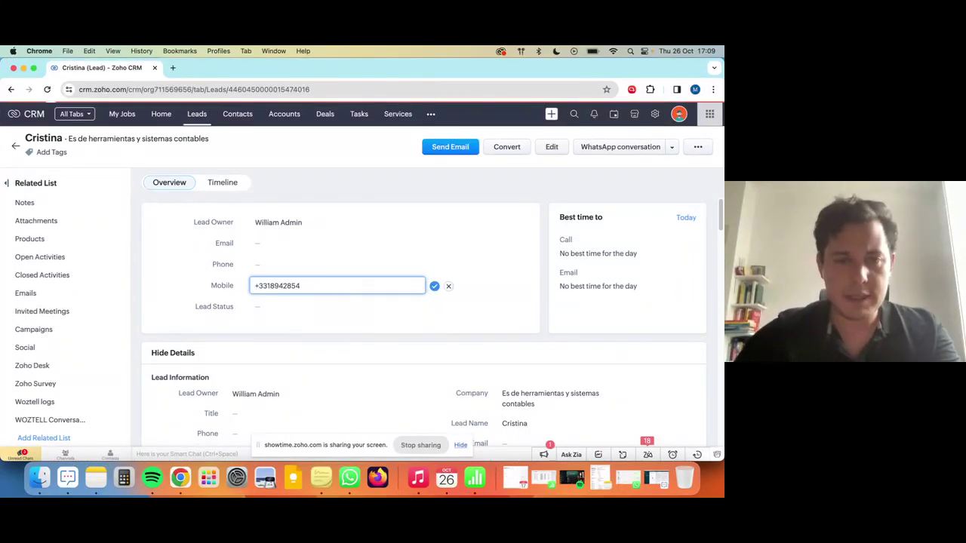
key(Return)
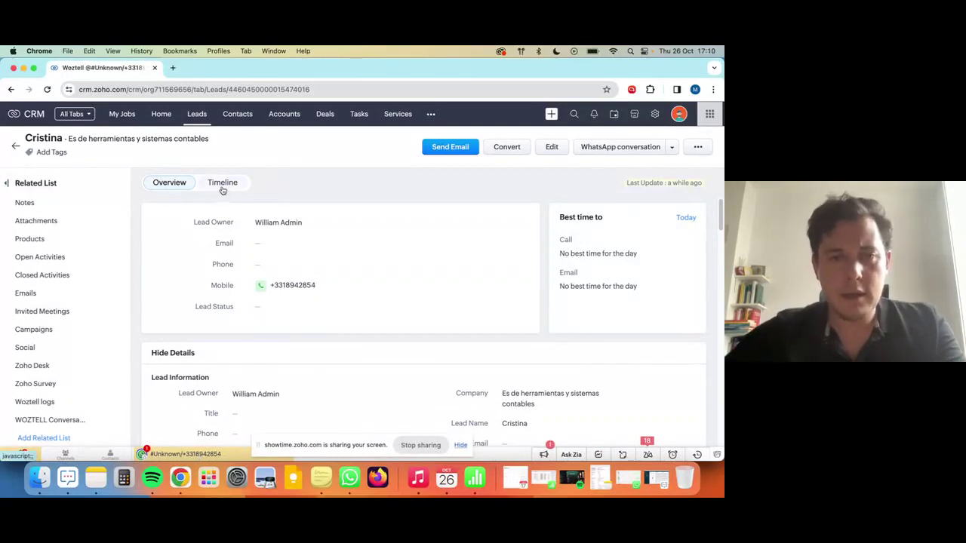
key(ctrl+Up)
click(427, 392)
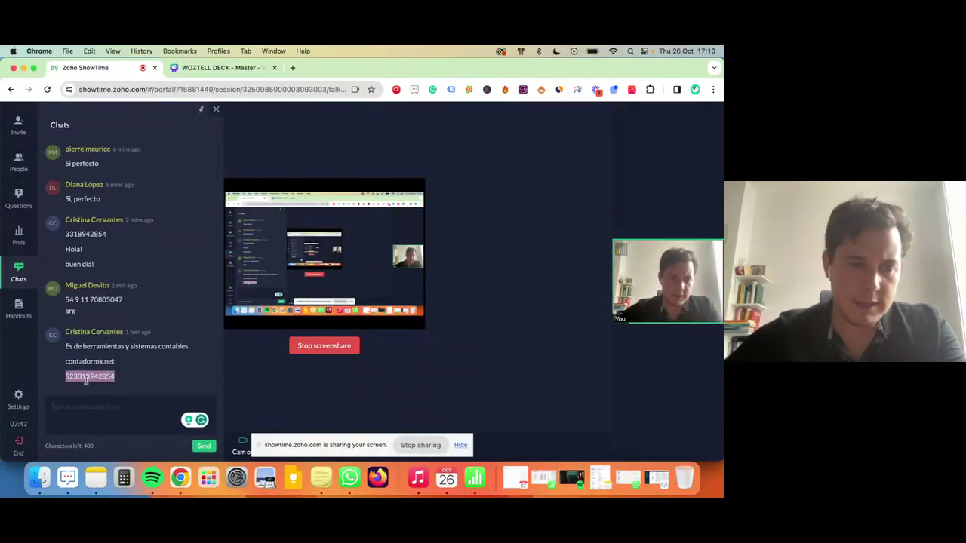
Paste the number with its country code into the lead's Mobile field and save.
key(ctrl+Up)
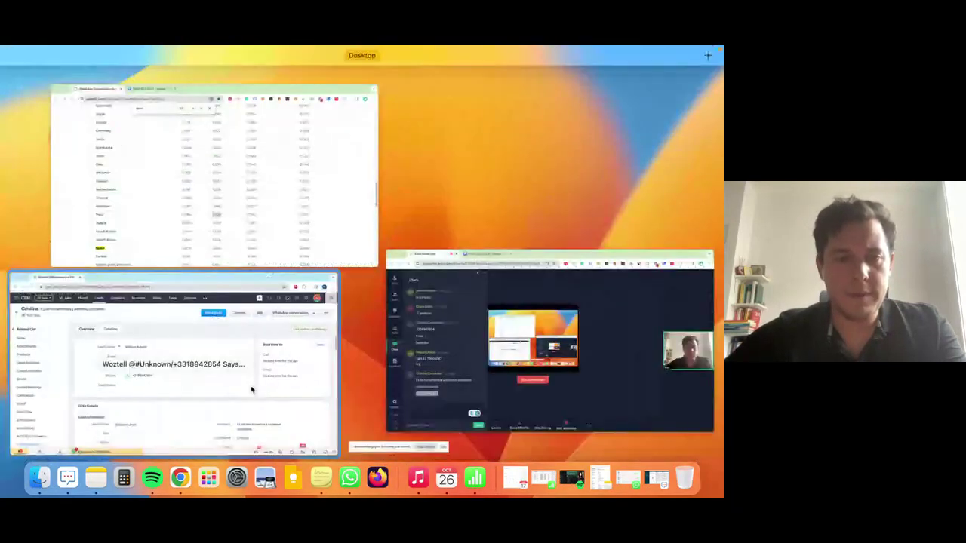
click(252, 388)
click(330, 290)
key(super+v)
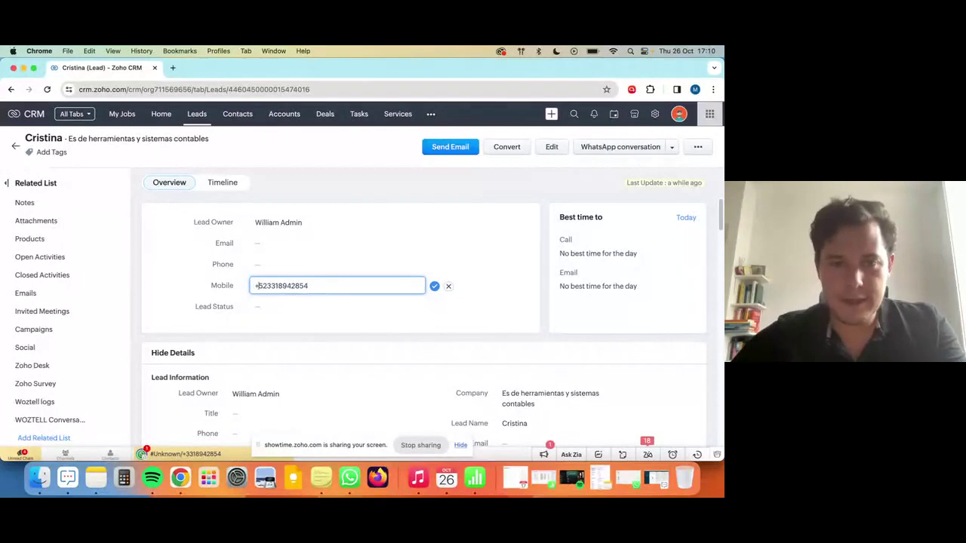
key(Return)
Copy the address from the chat and set the lead's Website to contadormx.net.
key(ctrl+Up)
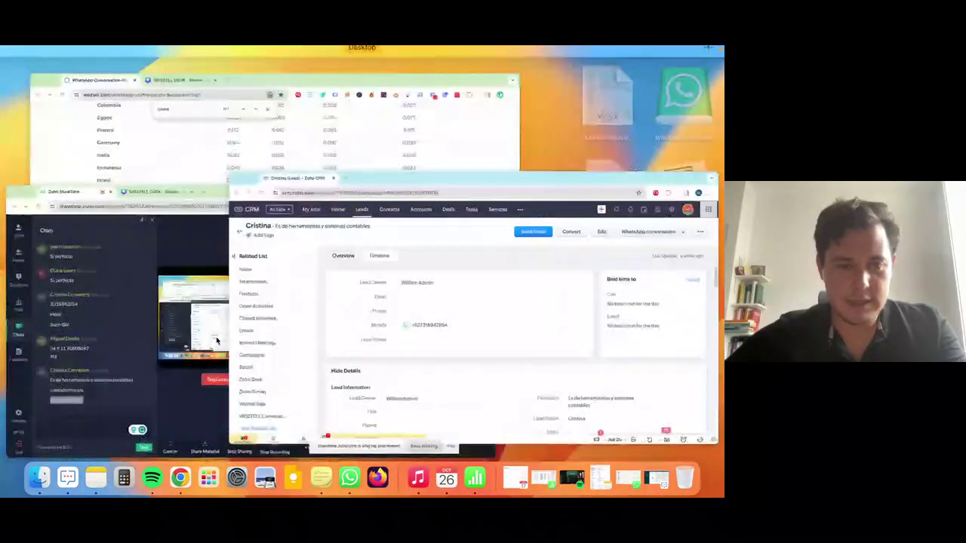
click(148, 398)
drag(123, 361, 57, 366)
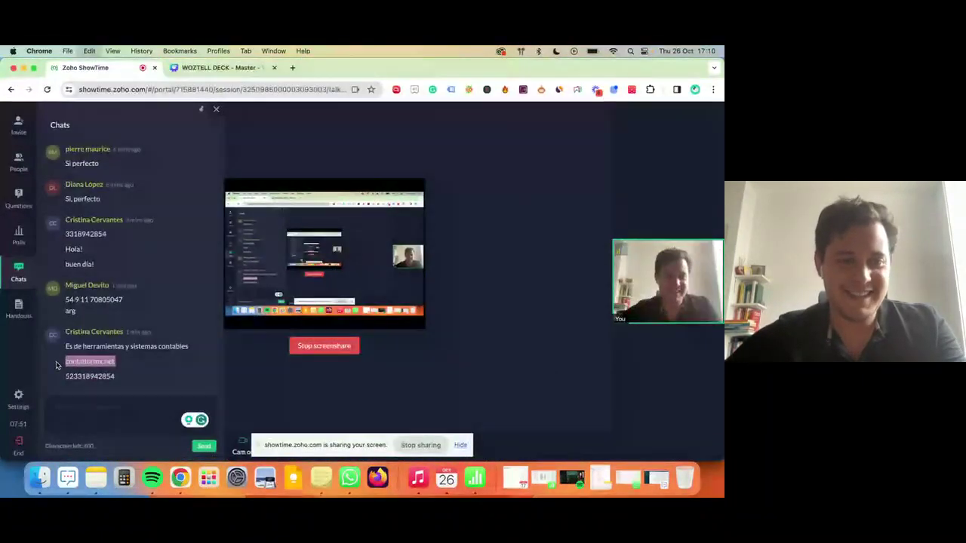
key(super+Tab)
key(ctrl+Up)
click(216, 367)
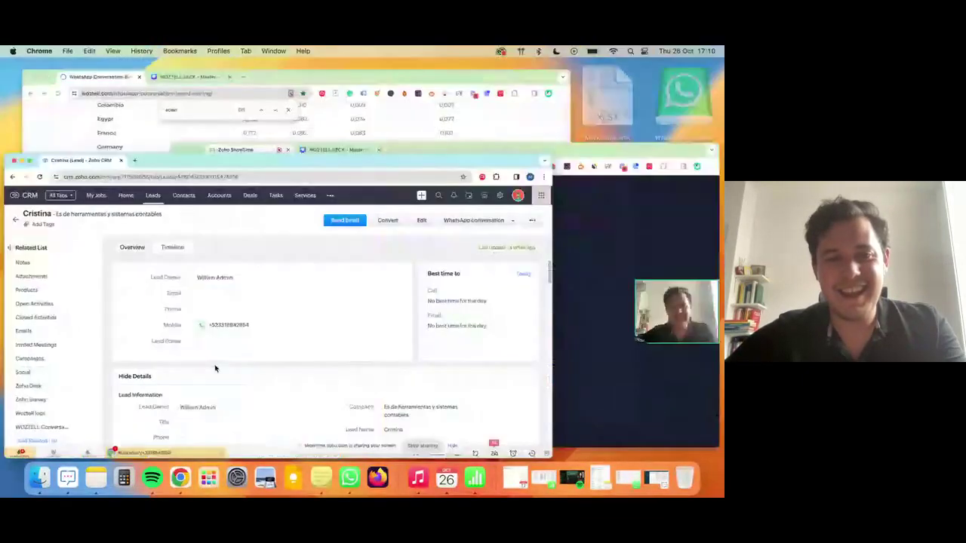
scroll(276, 362, down, 3)
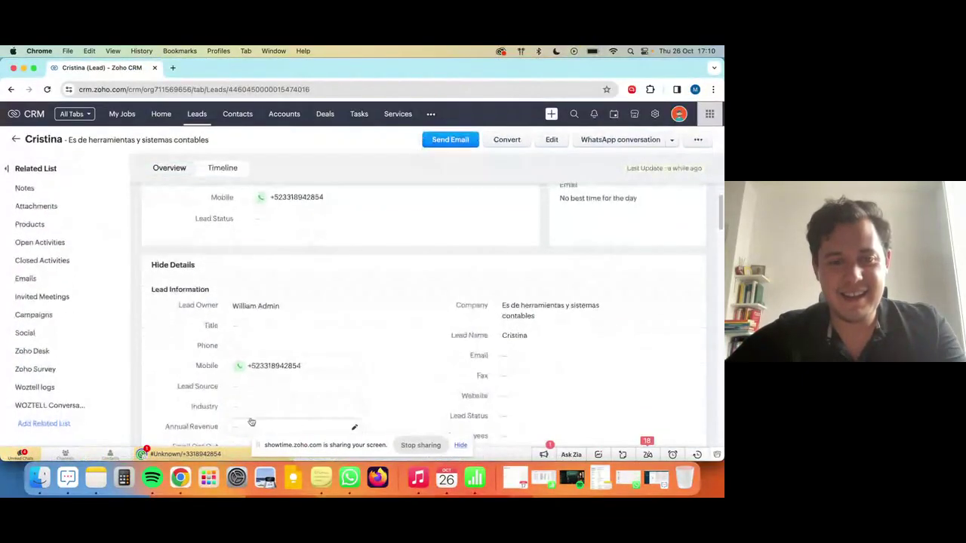
scroll(283, 391, down, 1)
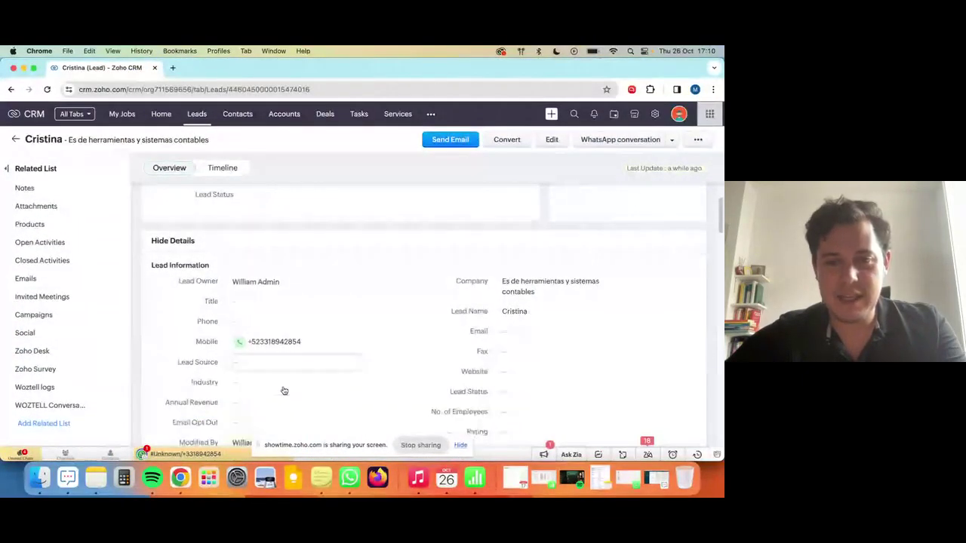
click(514, 368)
text(contadormx.net)
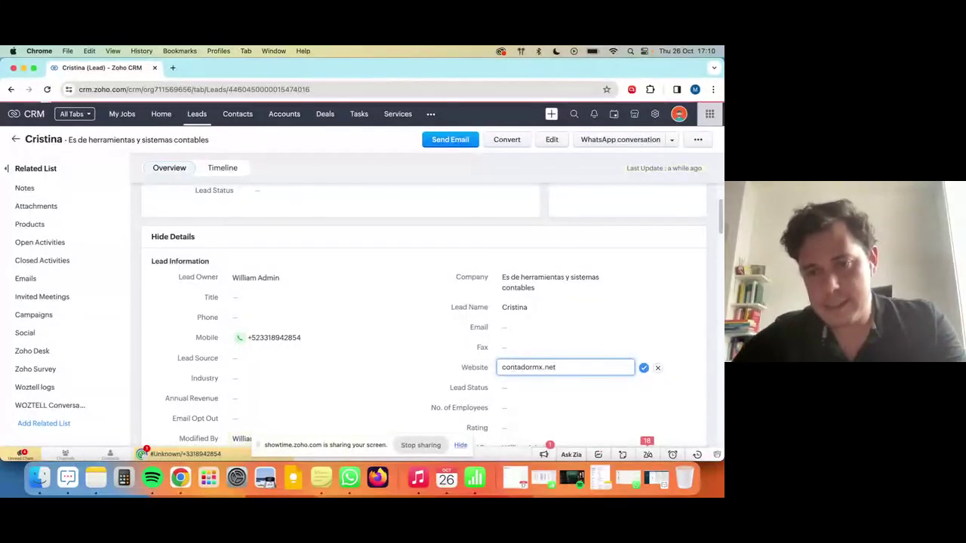
key(Return)
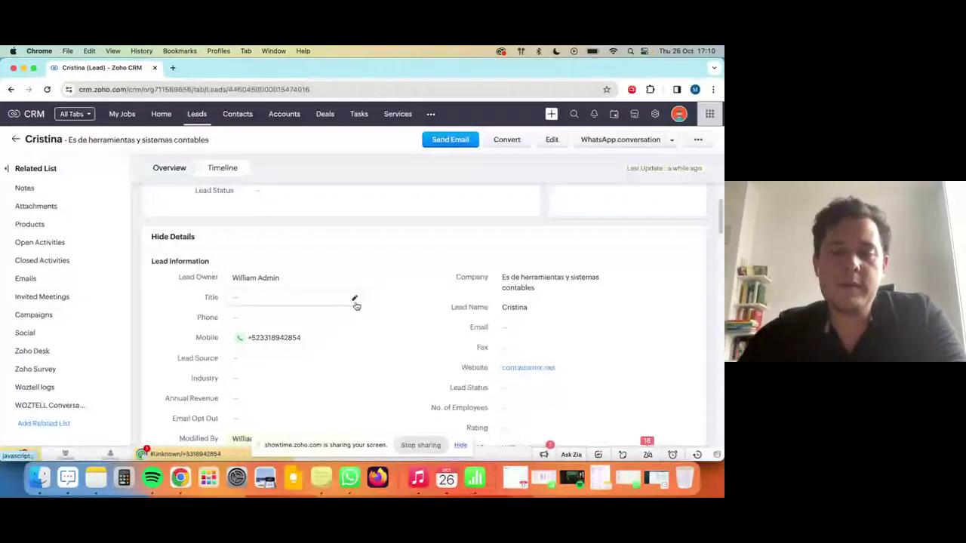
Open platform.woztell.com in a new browser tab.
key(super+t)
text(pl)
key(Return)
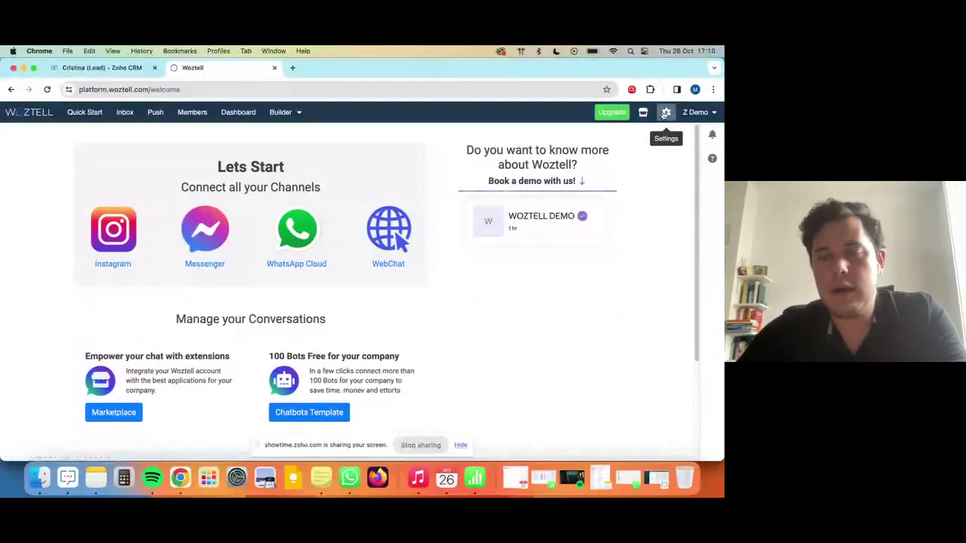
Go to Settings > Channels, edit WOZTELL Z Demo, and view its Platform settings.
click(665, 113)
click(590, 145)
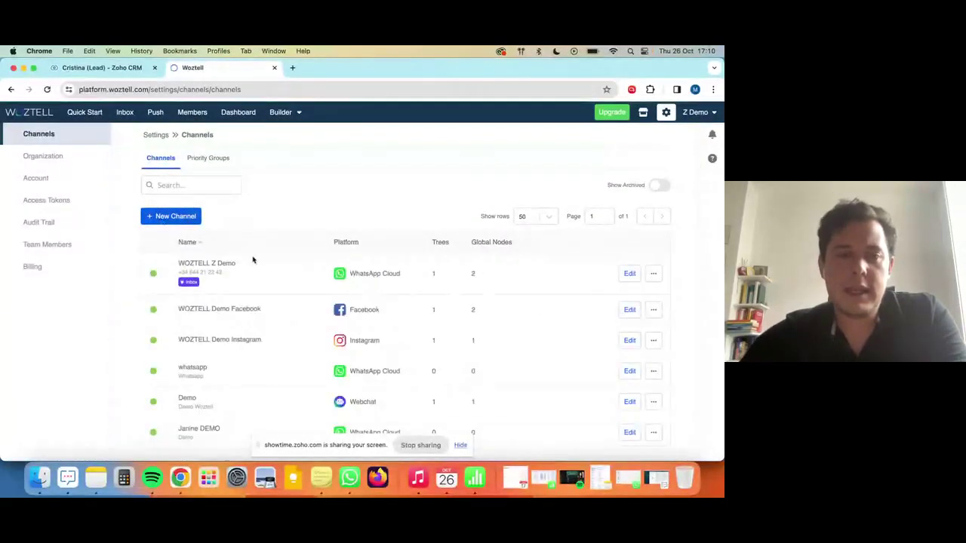
click(628, 273)
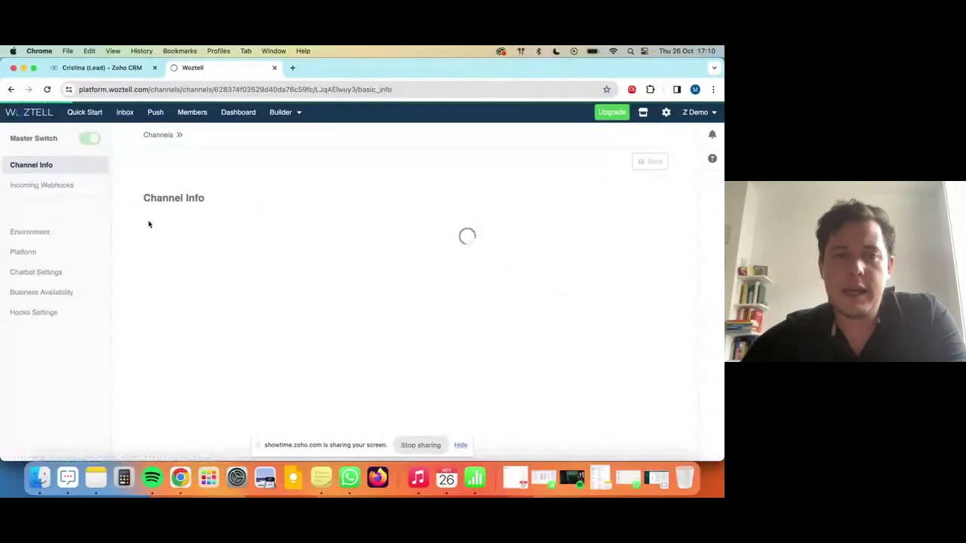
click(34, 258)
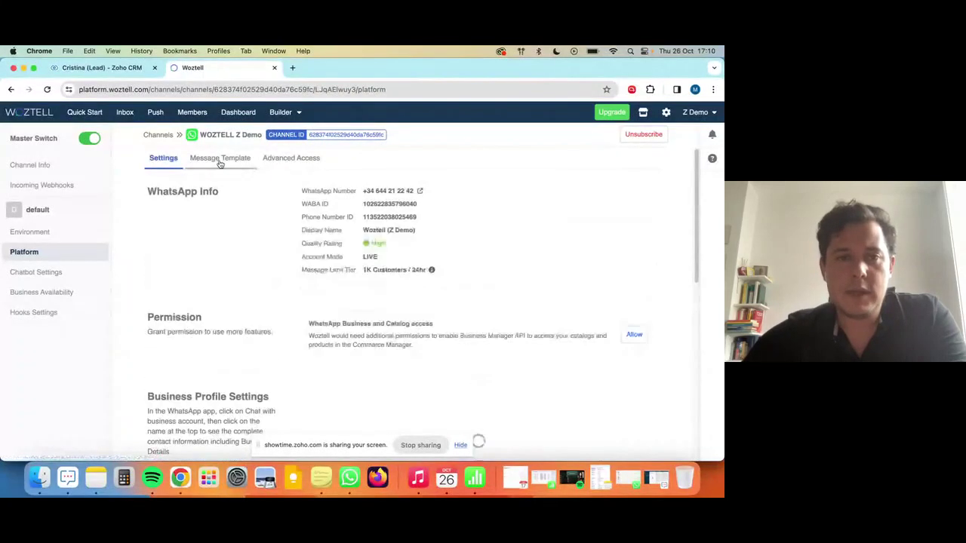
Create a new message template and name it nurturing_contadores.
click(219, 160)
click(190, 186)
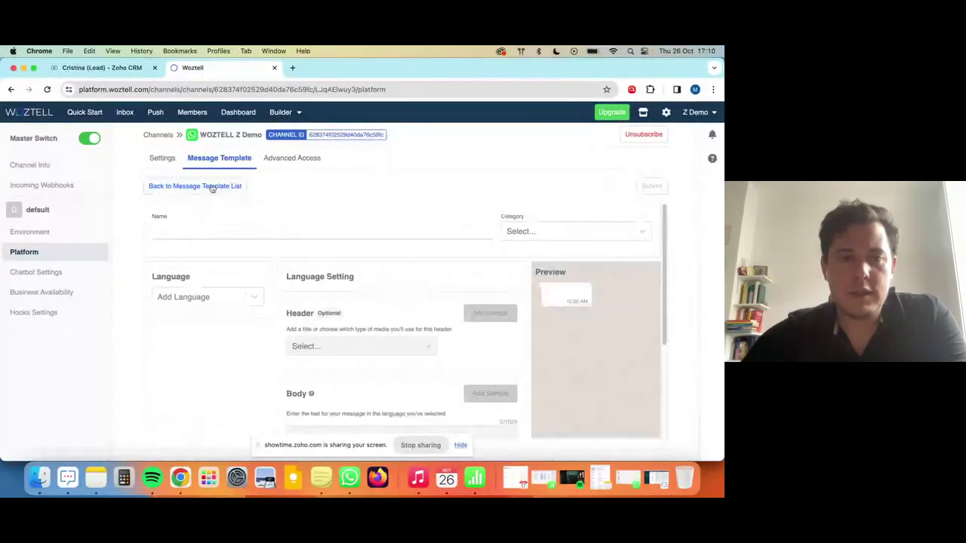
click(192, 226)
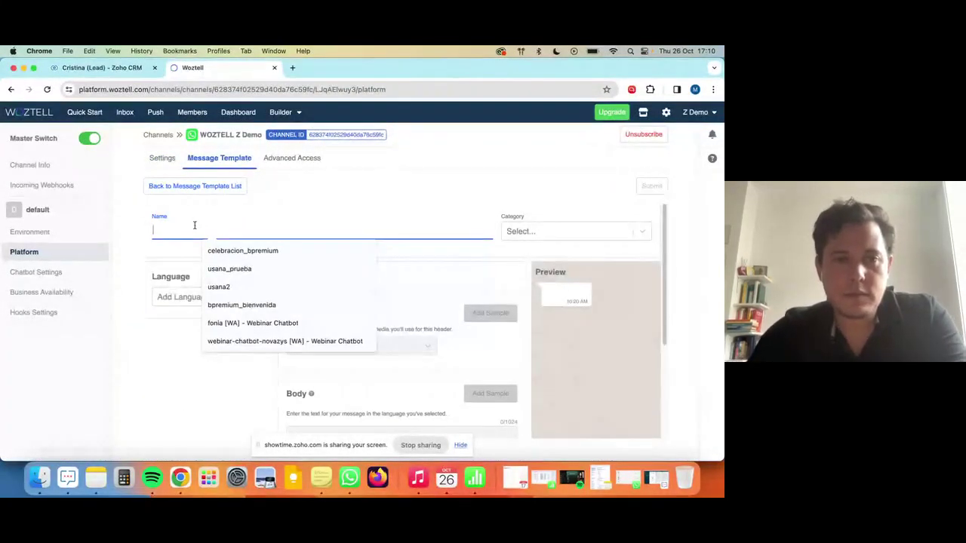
text(nruturin)
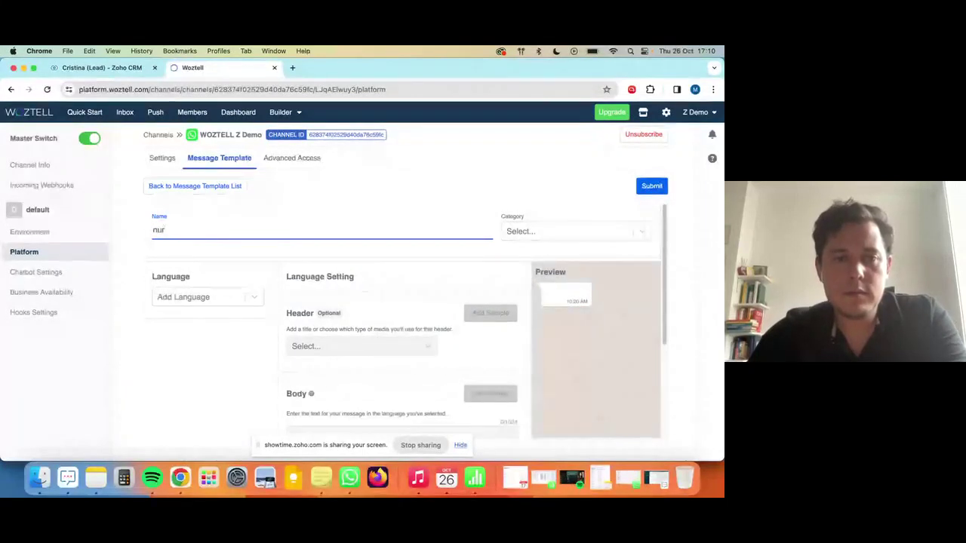
text(g-)
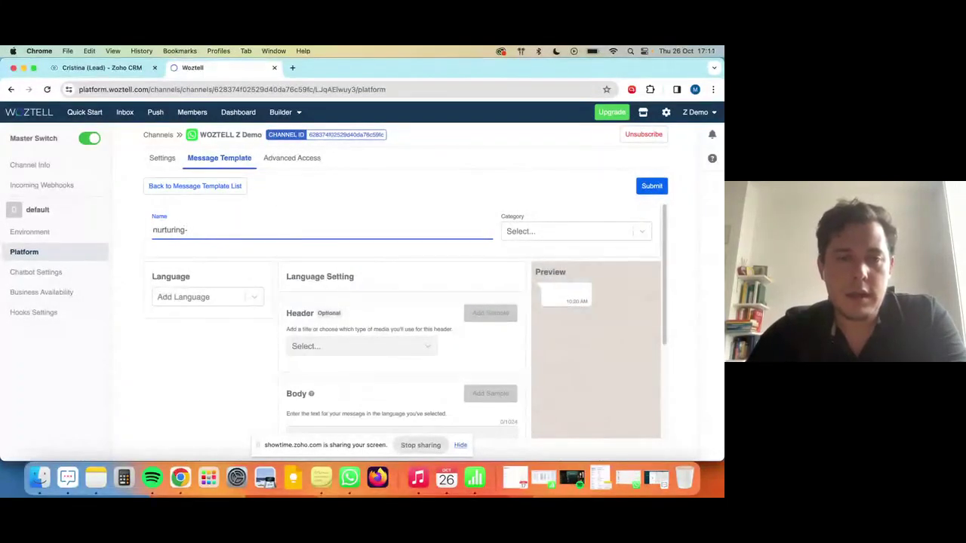
key(BackSpace)
text(_contadores)
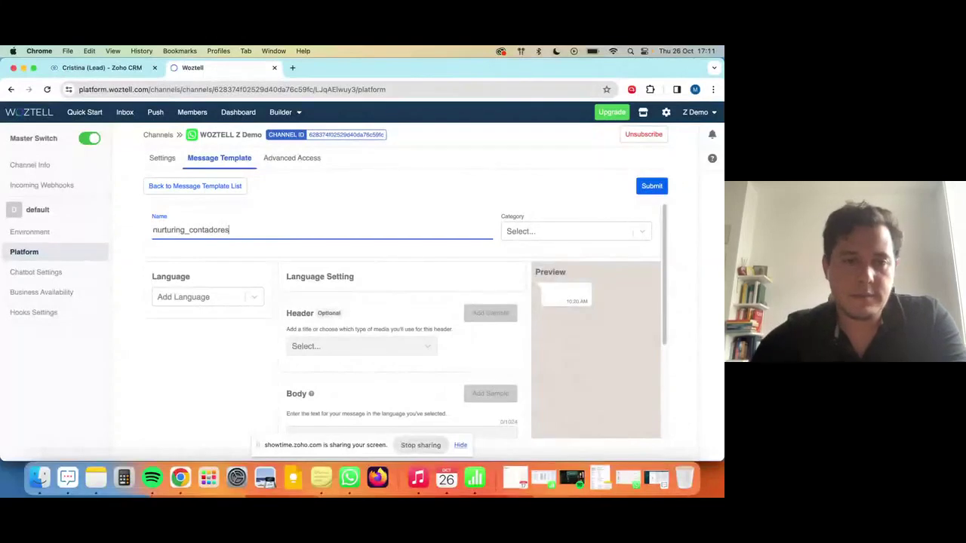
Add Spanish [es] and English [en] as the template languages.
click(186, 295)
text(s)
key(BackSpace)
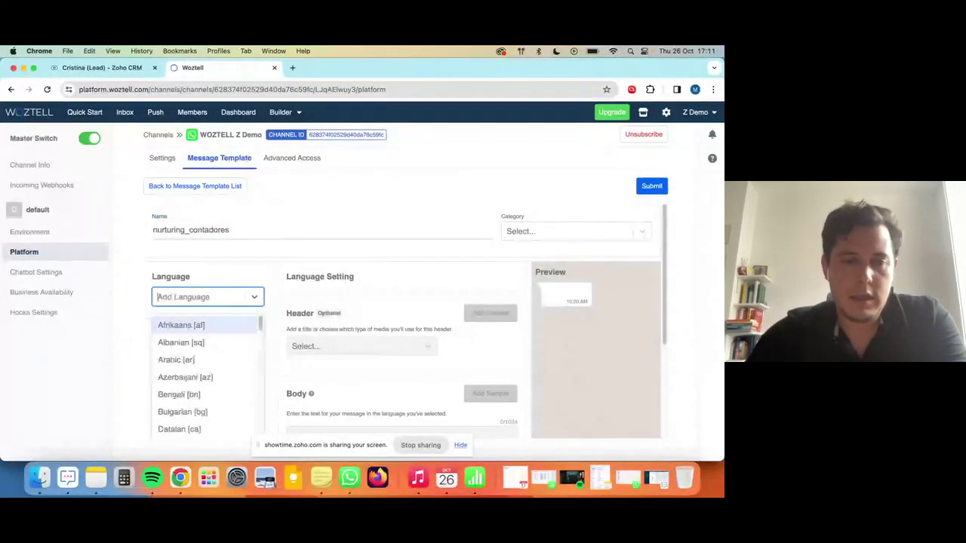
text(espa)
key(BackSpace)
key(BackSpace)
key(BackSpace)
text(spanis)
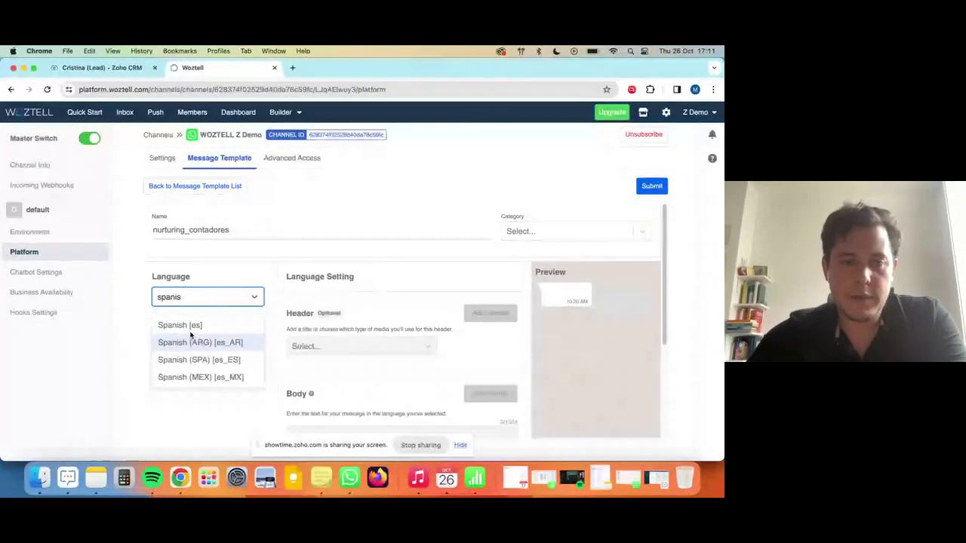
click(205, 325)
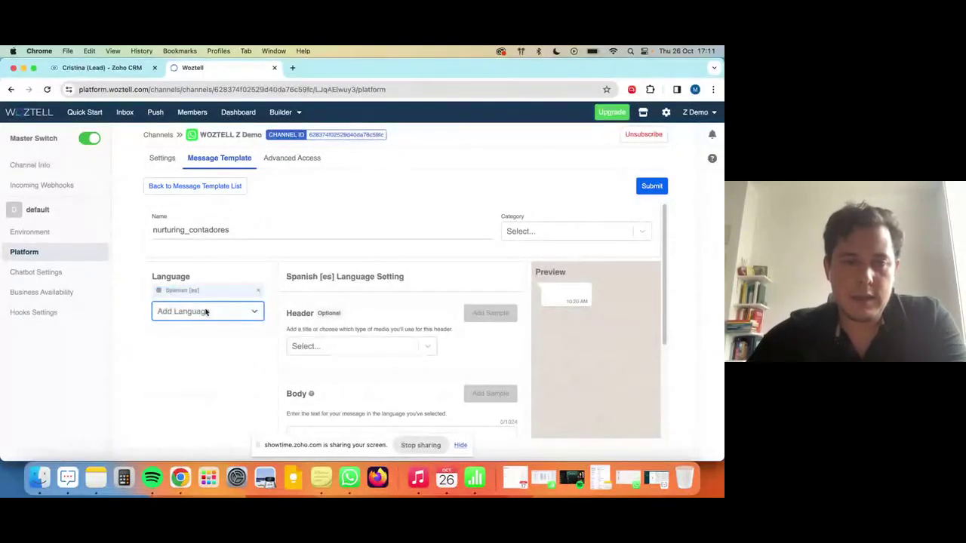
click(205, 312)
text(engl)
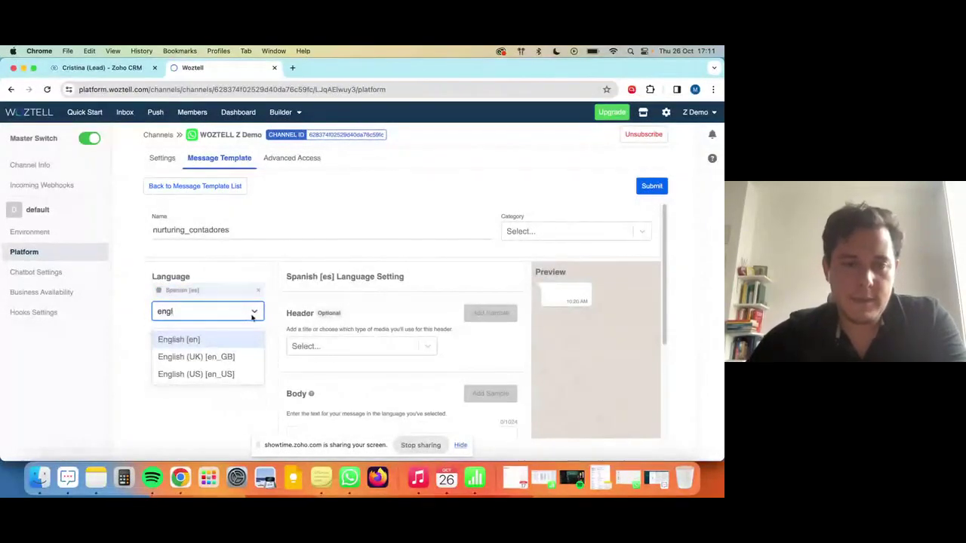
click(177, 339)
Set the template category to Marketing.
scroll(558, 215, down, 1)
scroll(558, 216, up, 1)
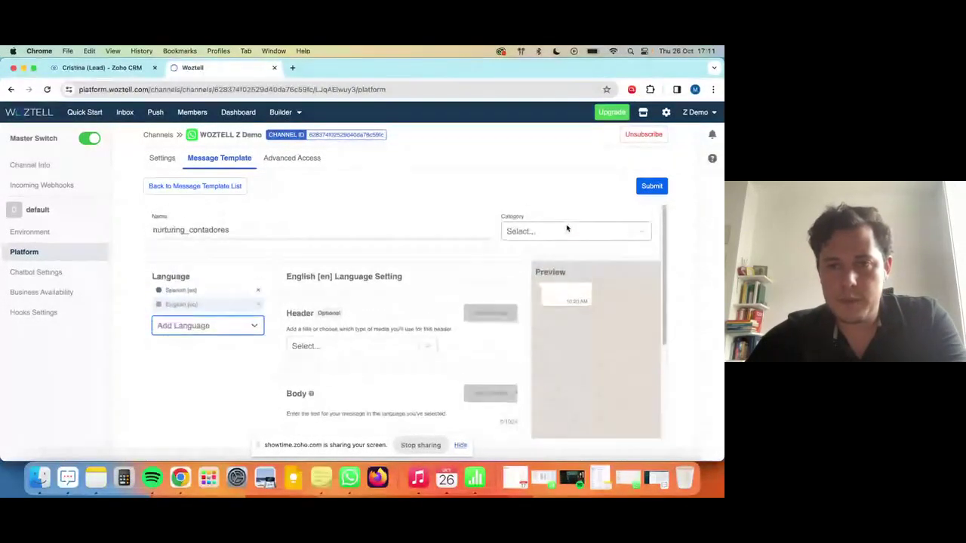
click(565, 231)
click(518, 254)
scroll(408, 298, down, 2)
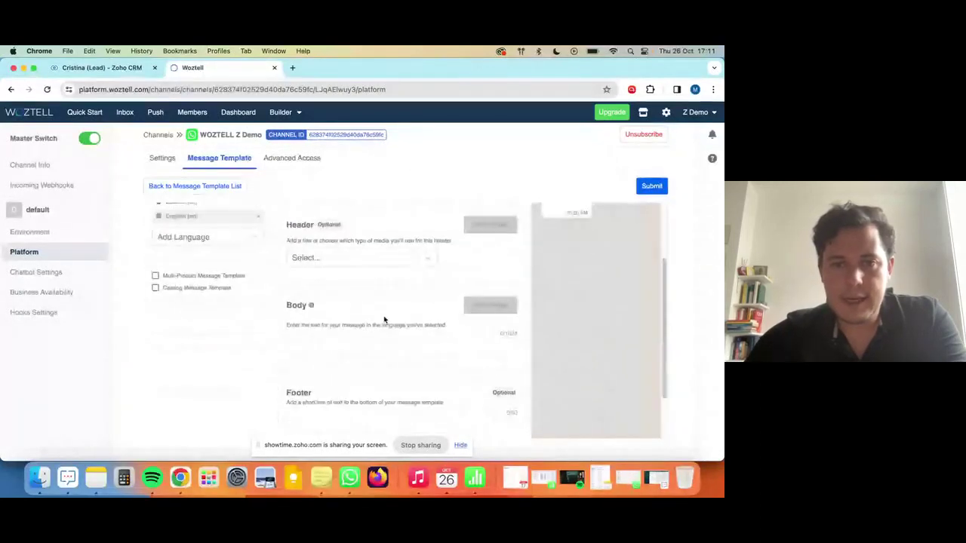
Add a text header reading 'Bienvenidos a contadormx.net'.
click(324, 259)
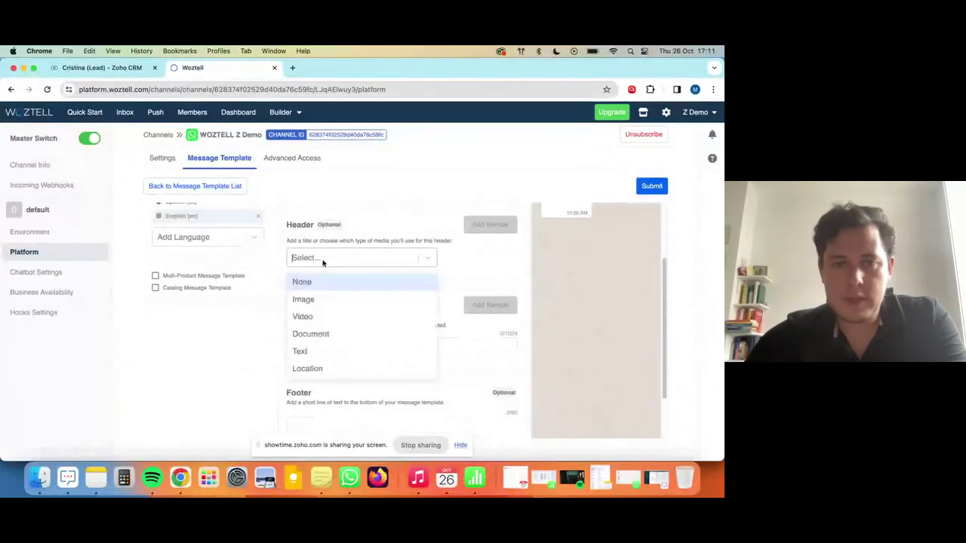
click(320, 352)
click(333, 311)
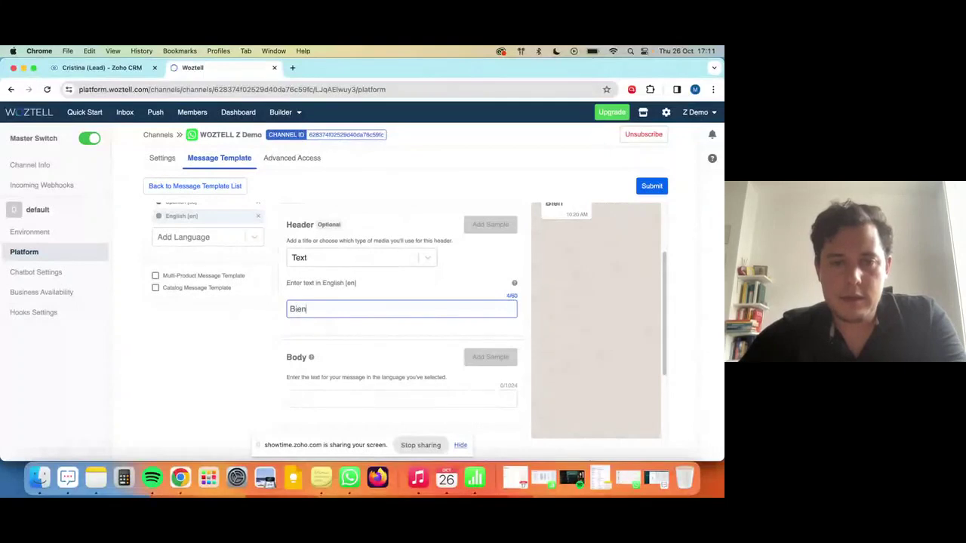
text(Bienvenidos a contadormx.net)
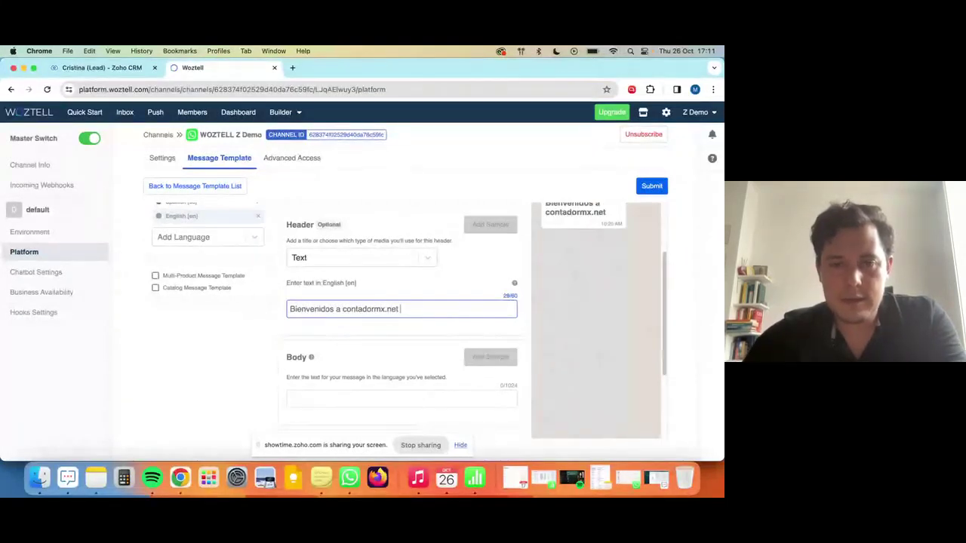
scroll(362, 349, down, 1)
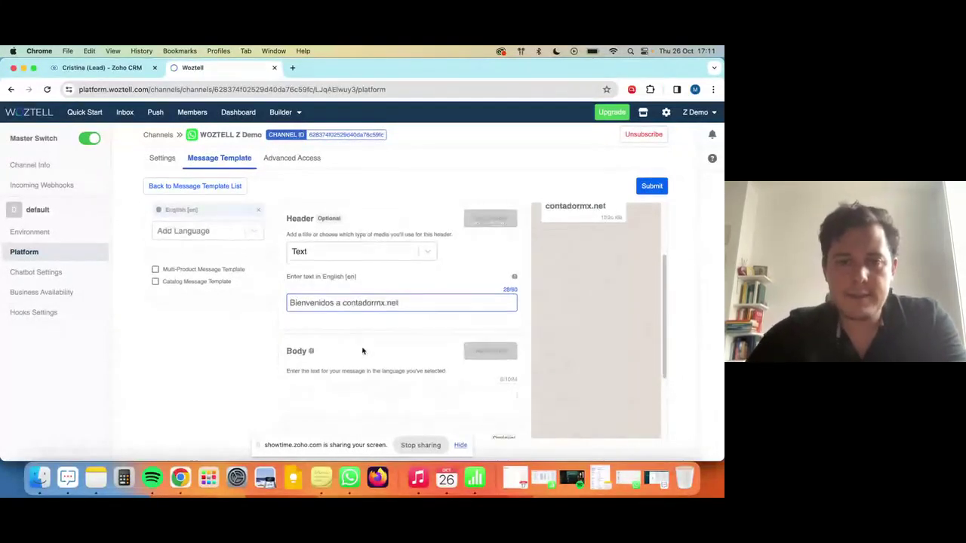
Write the body 'Hola {{1}}' / 'Un gusto que contactes con nosotros, ¿Cómo te podemos ayudar?'.
click(333, 376)
text(Hola )
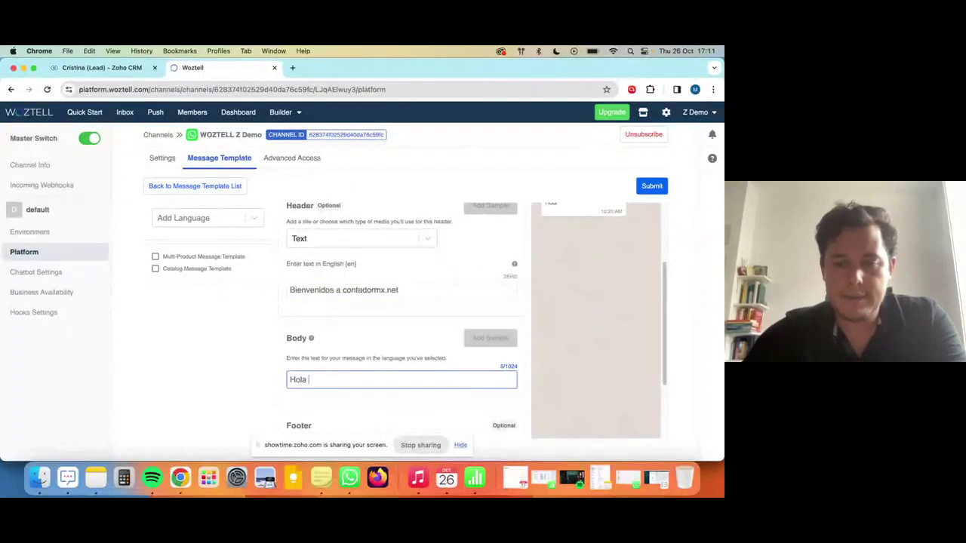
text(@)
key(BackSpace)
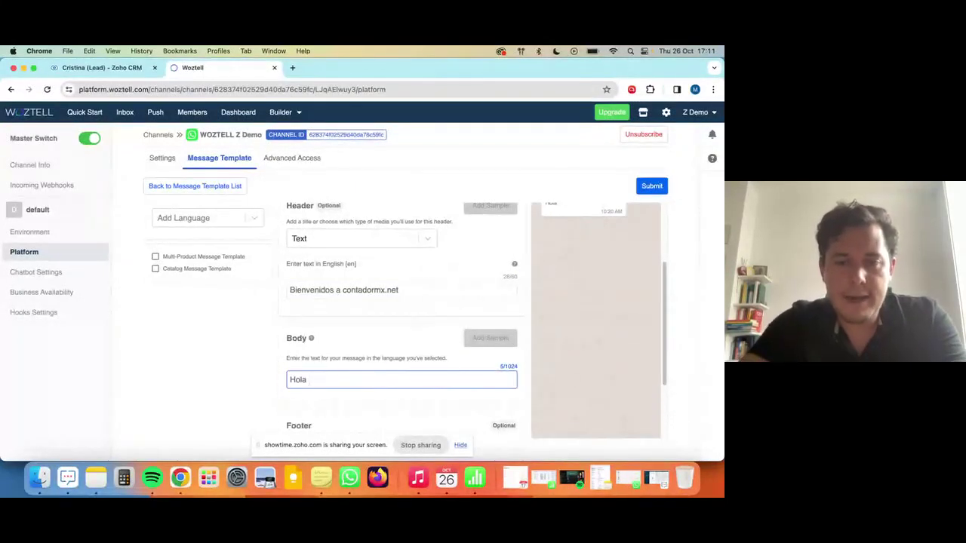
text({{1}})
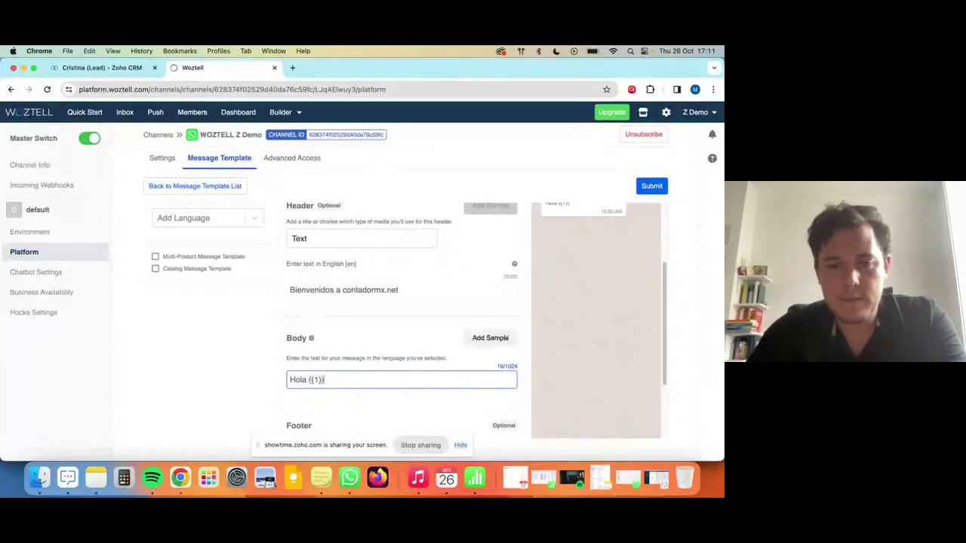
key(Return)
text(Un gus)
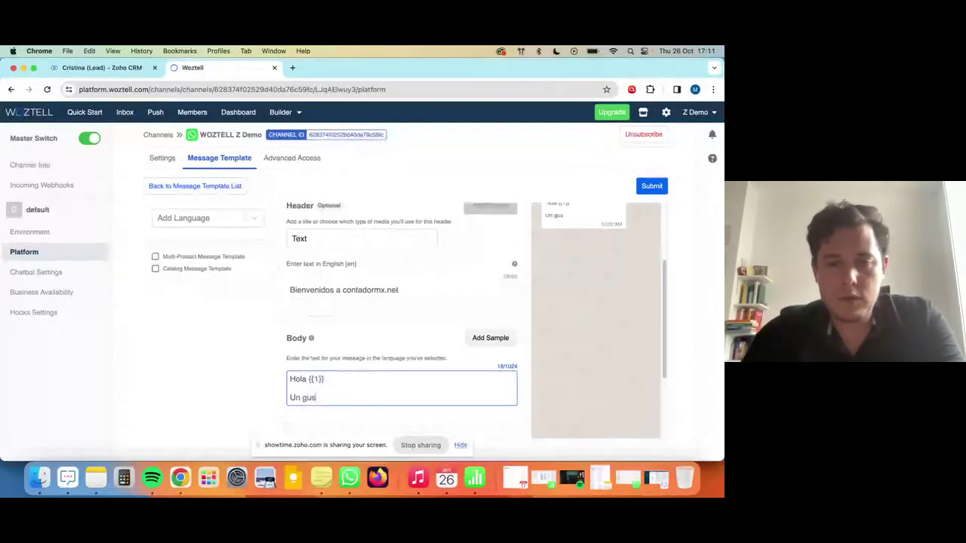
text(to que contactes con )
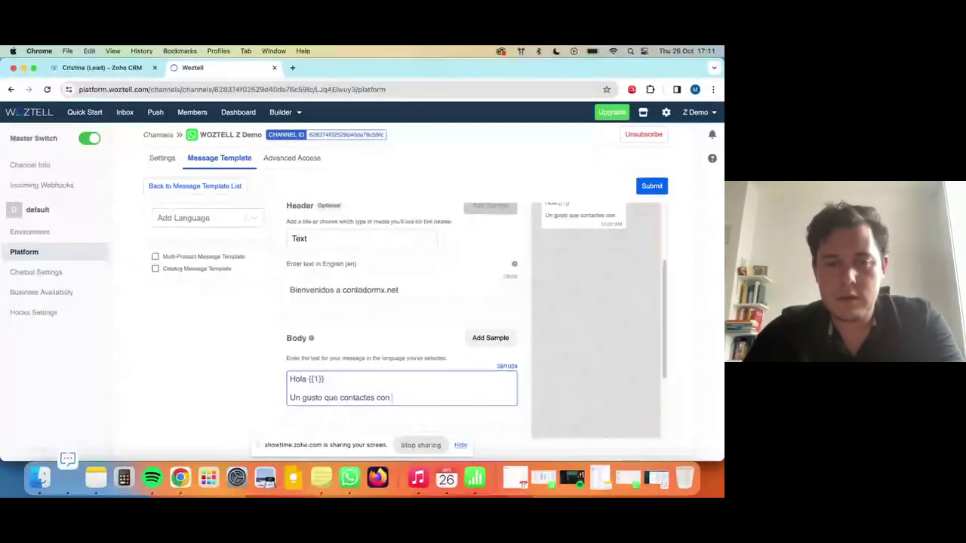
text(nosotros, qu)
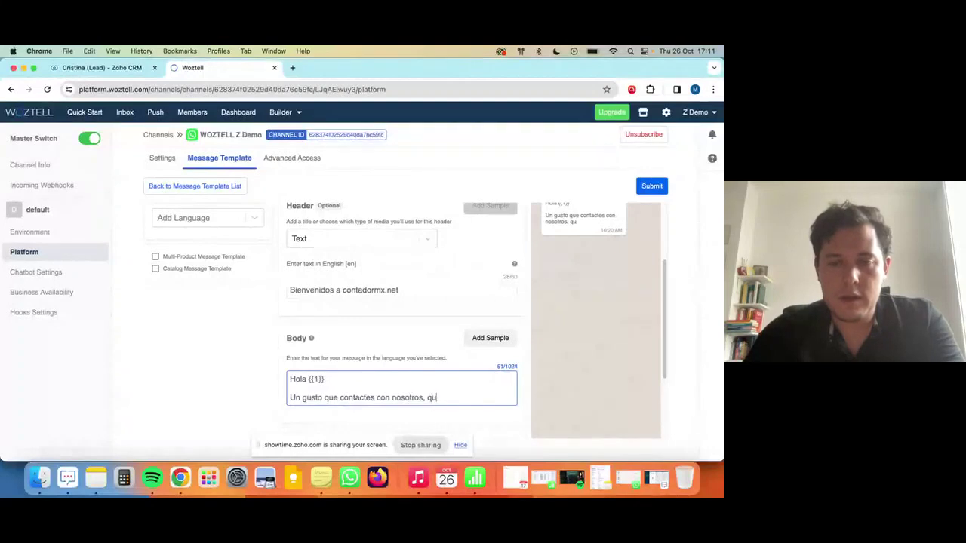
key(BackSpace)
key(BackSpace)
text(cómo te podemos ayudar?)
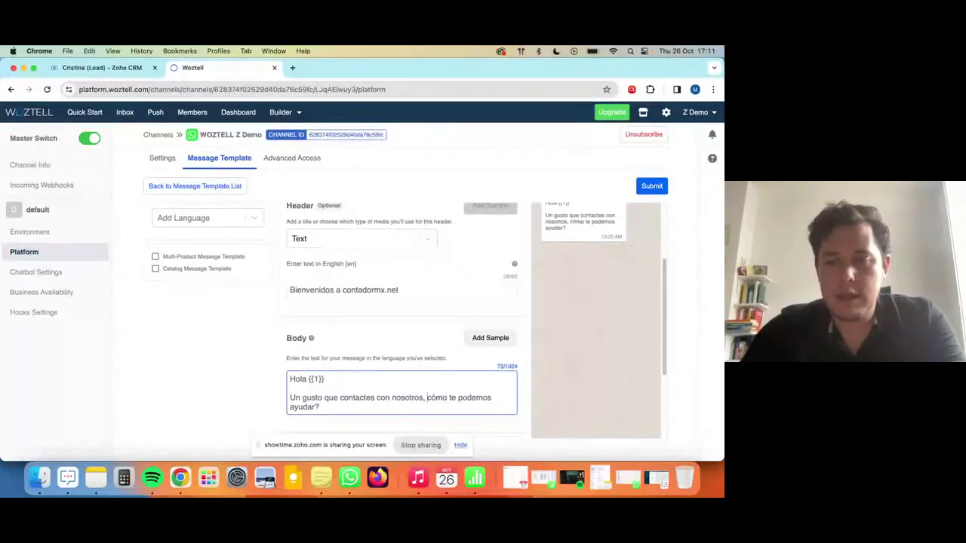
click(426, 398)
text(¿C)
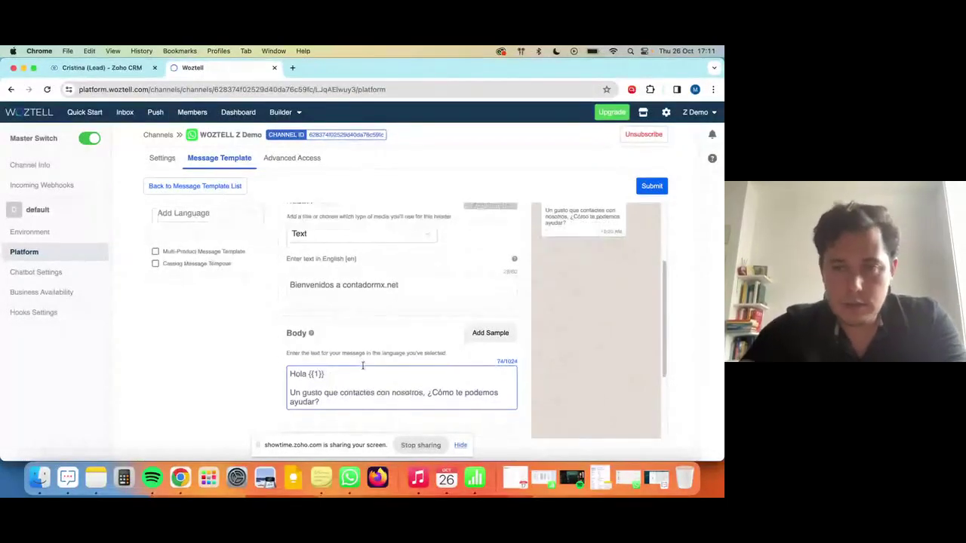
scroll(489, 314, down, 3)
Enter a sample first name for the body's {{1}} placeholder and save the sample.
click(499, 218)
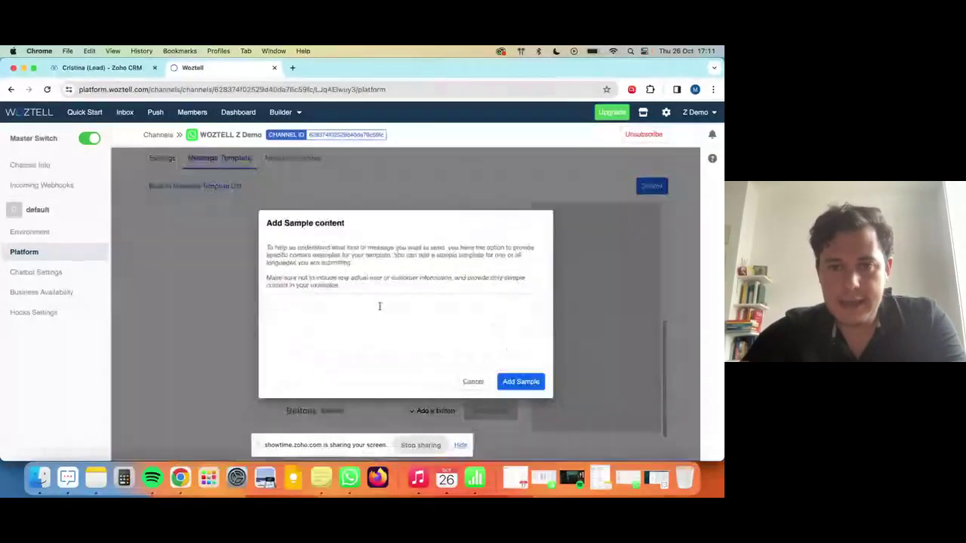
text(Nombre Propio)
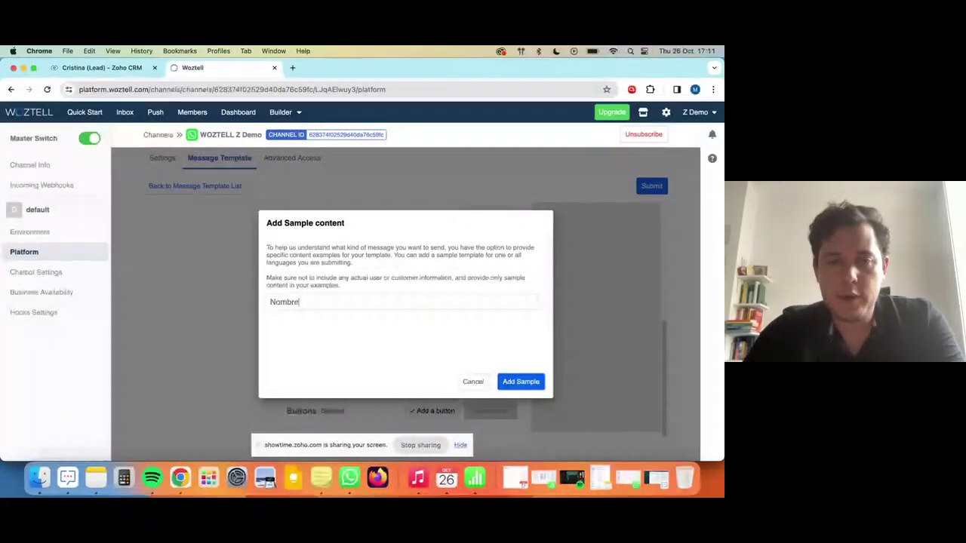
triple_click(382, 301)
text(Christina)
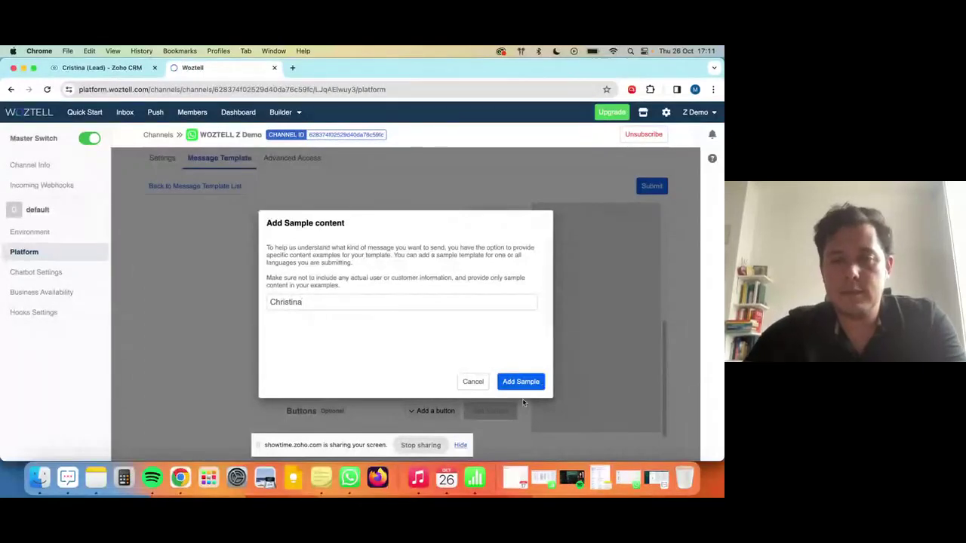
click(521, 382)
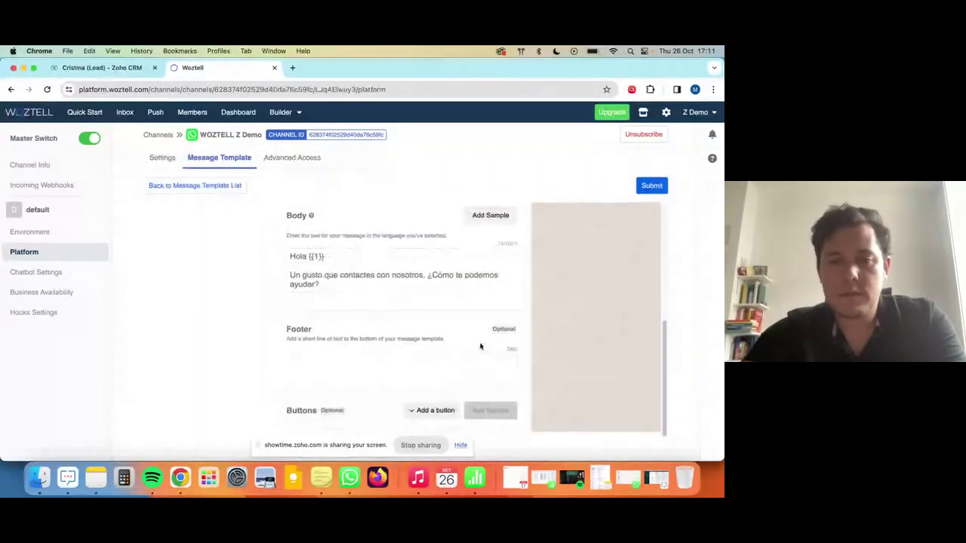
click(330, 363)
scroll(563, 268, up, 5)
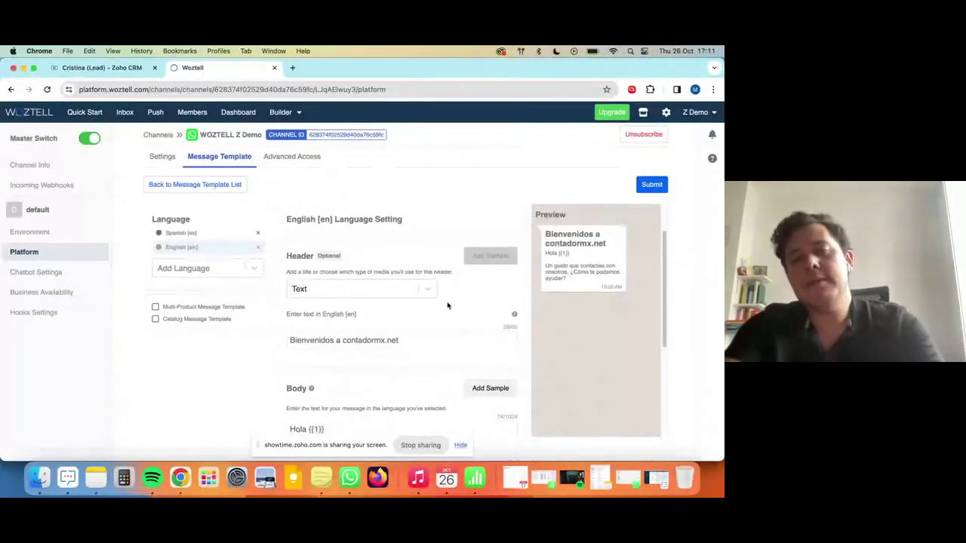
scroll(448, 306, down, 4)
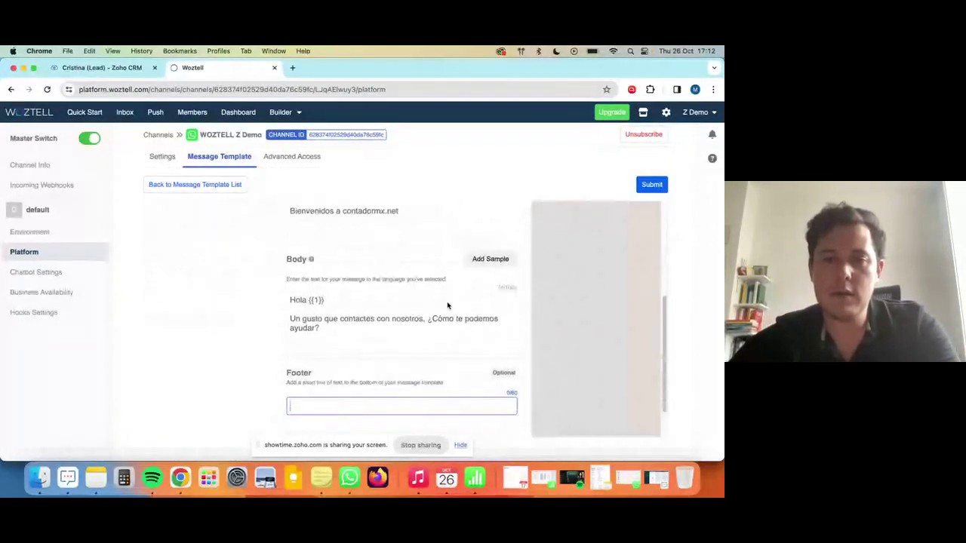
Write the footer 'Si no quieres recibir mensajes escribe "Baja"', correcting typos.
scroll(447, 306, down, 1)
text(S)
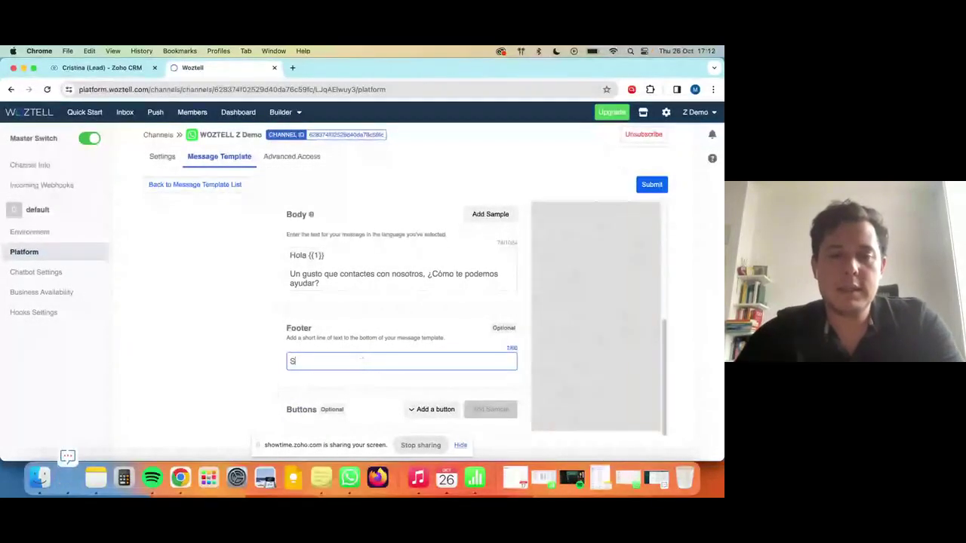
text(i no queres)
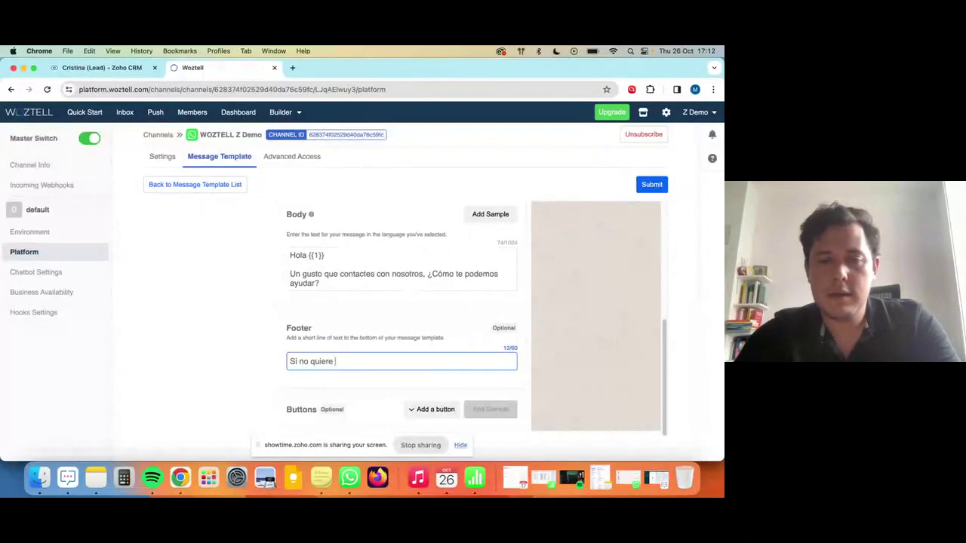
key(BackSpace)
text(s recibir mens)
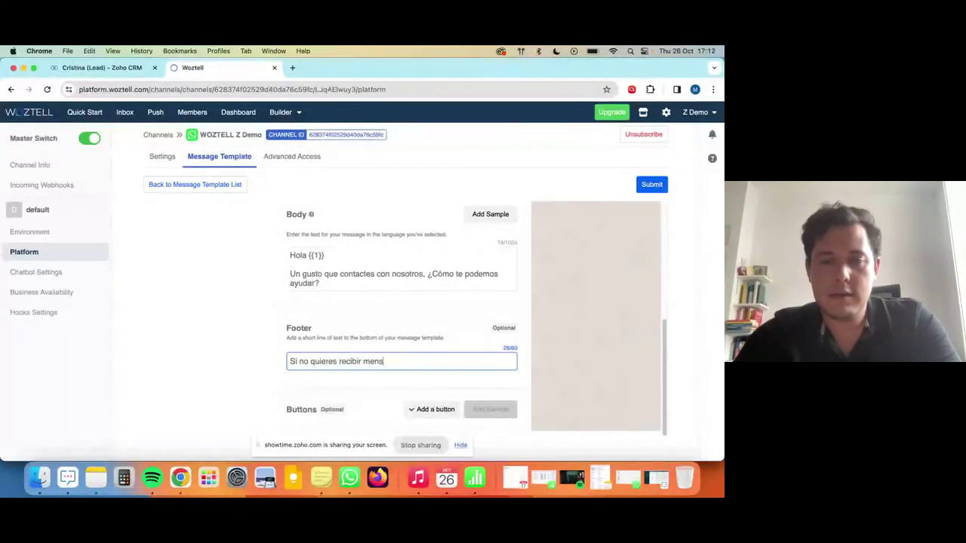
text(ajes desusc)
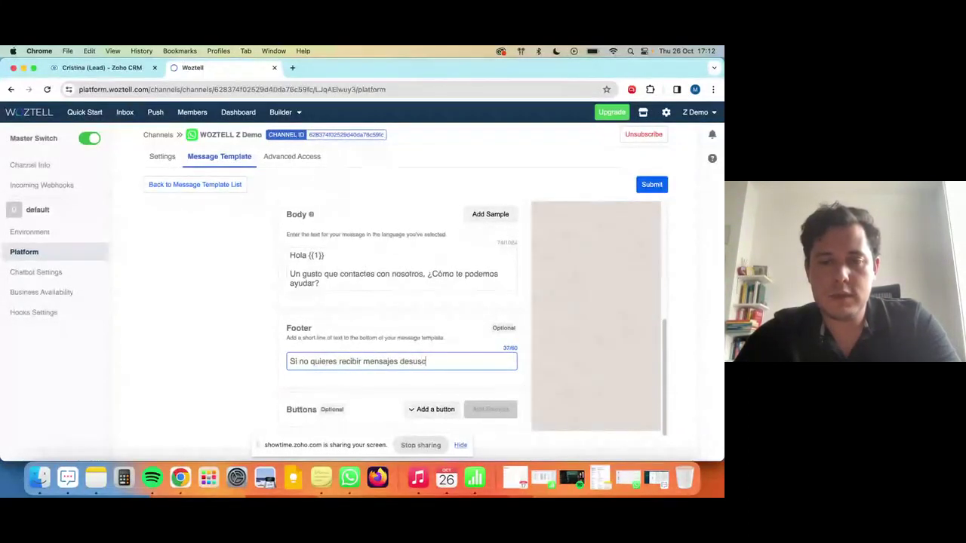
text(ribete)
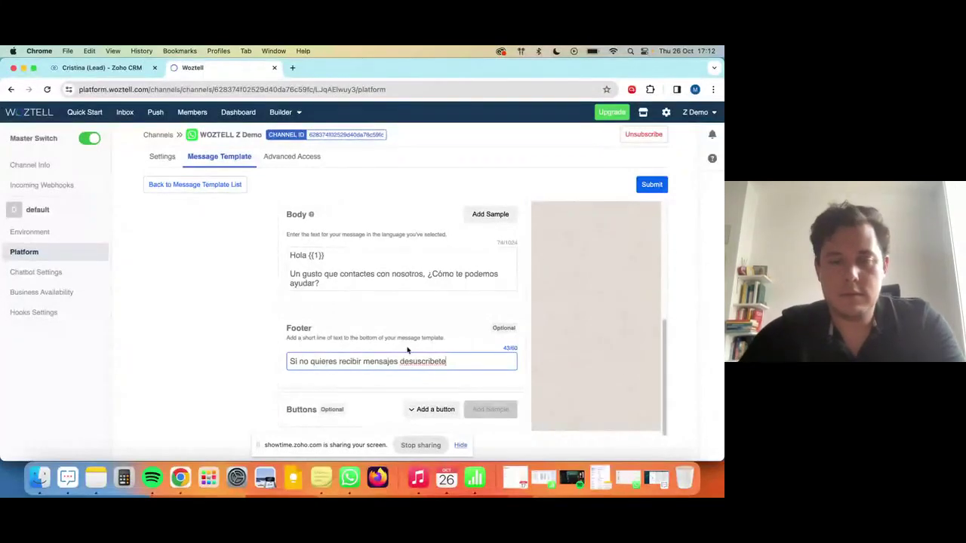
text(oribe)
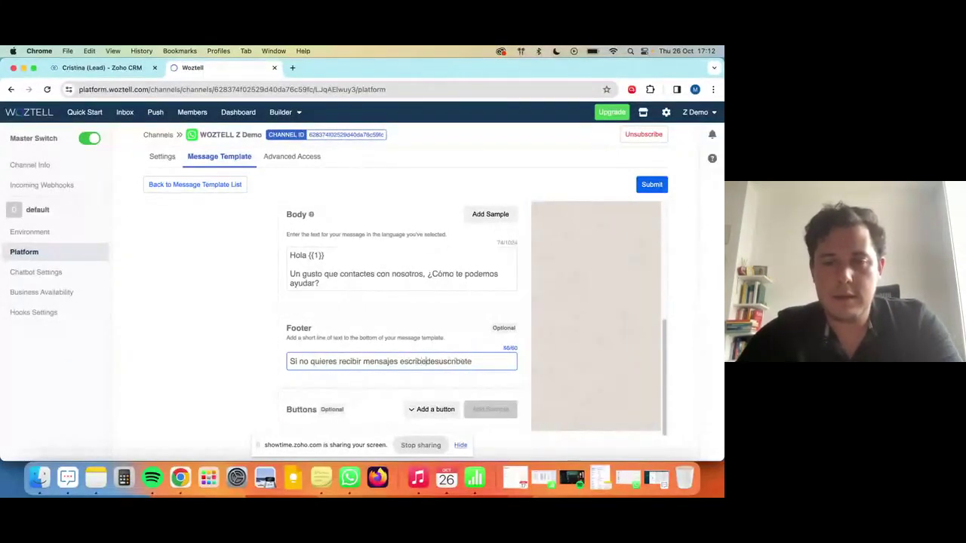
text( 'Baja)
key(shift+End)
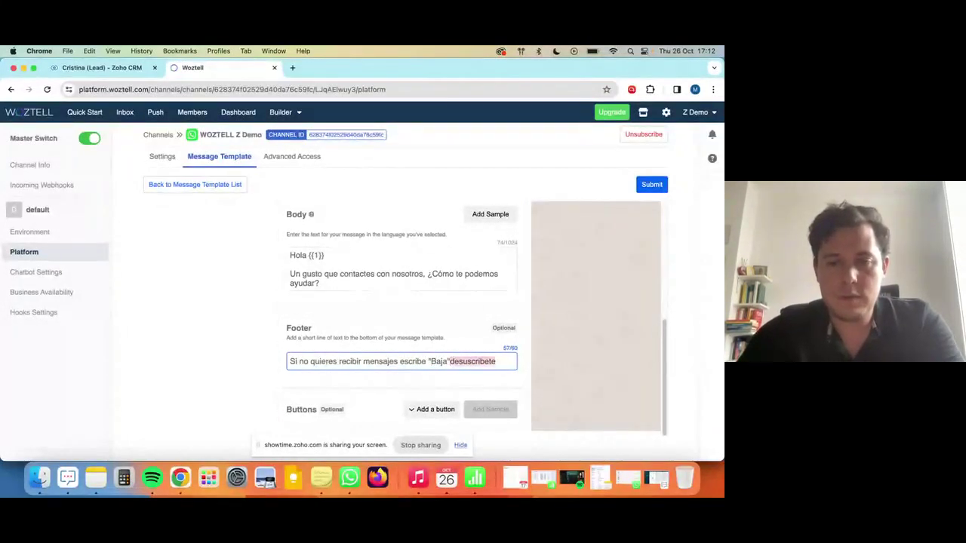
text(")
scroll(572, 308, up, 5)
scroll(571, 307, up, 3)
scroll(526, 293, down, 8)
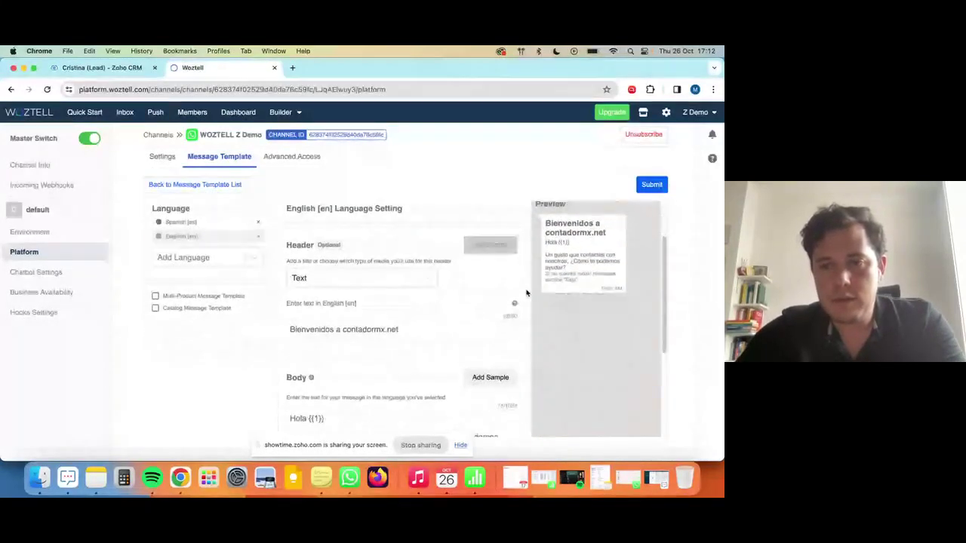
click(413, 294)
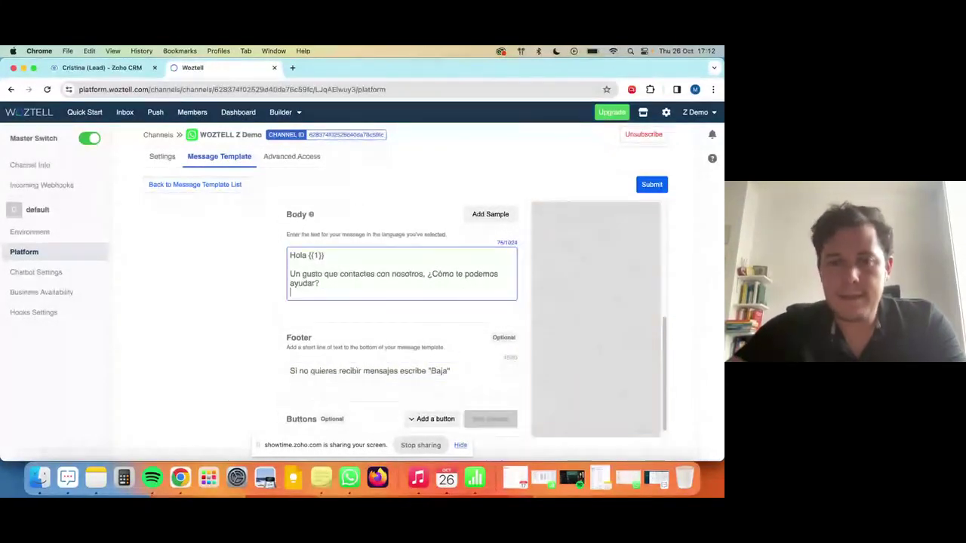
Add a URL call-to-action button labelled 'Quiero una demo CRM'.
click(431, 410)
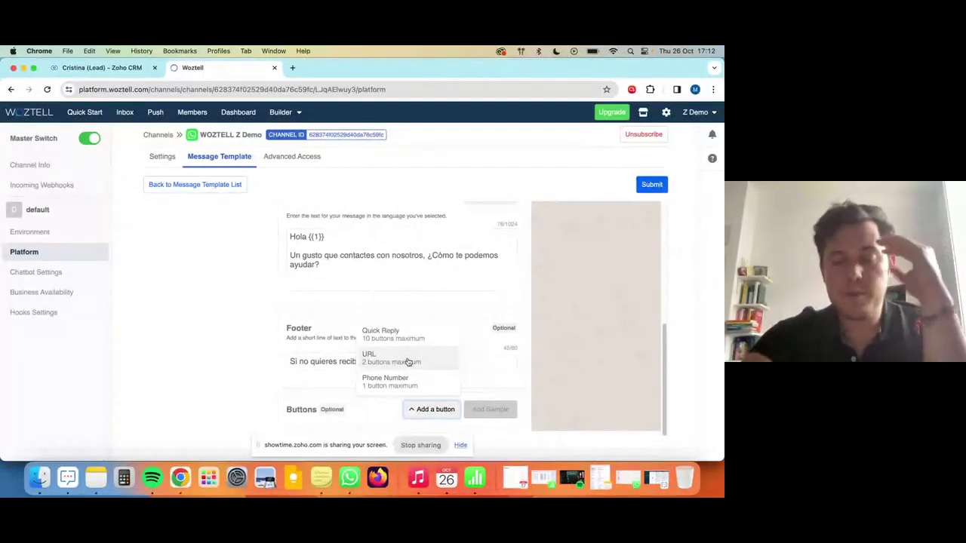
click(410, 362)
scroll(404, 337, down, 2)
click(353, 391)
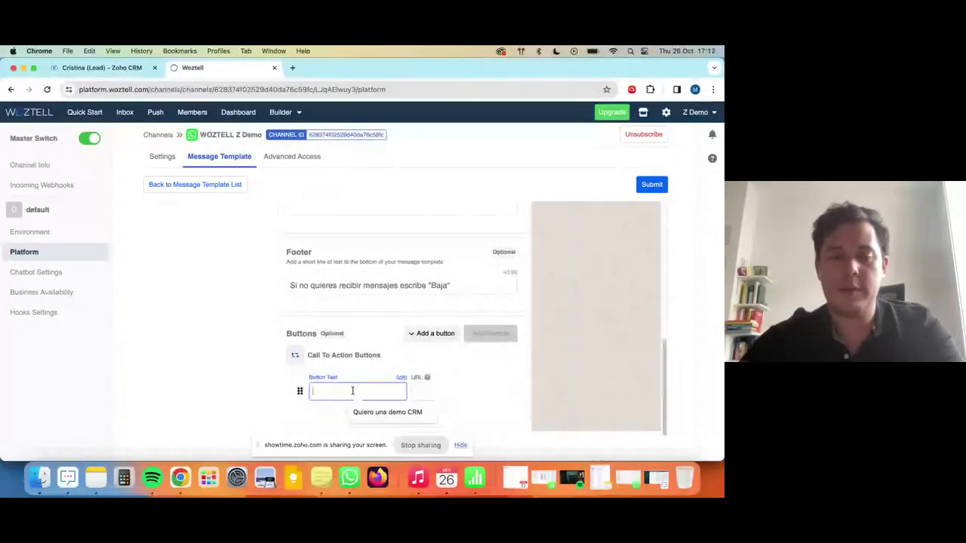
click(378, 412)
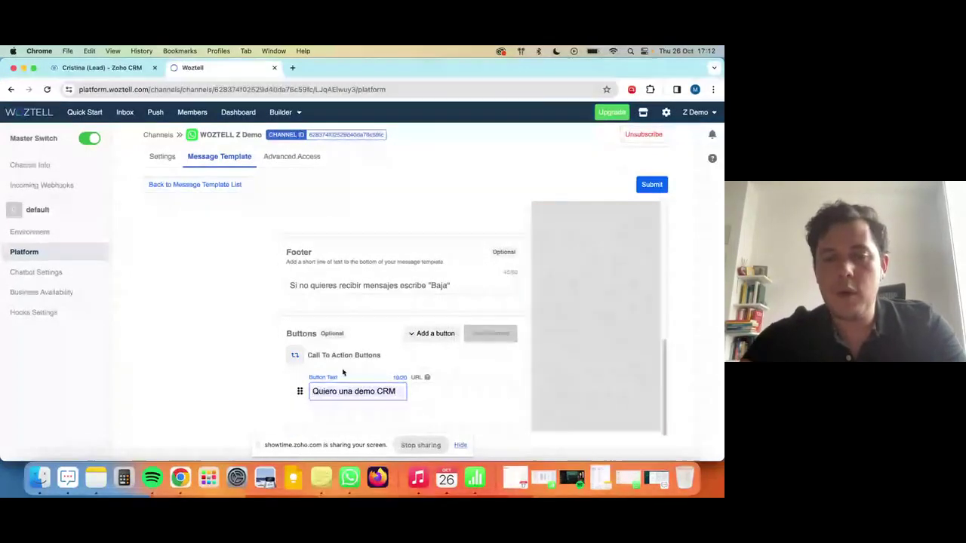
Add a quick-reply button labelled 'Quiero demo ZOHO Flo', trimmed to the character limit.
click(428, 333)
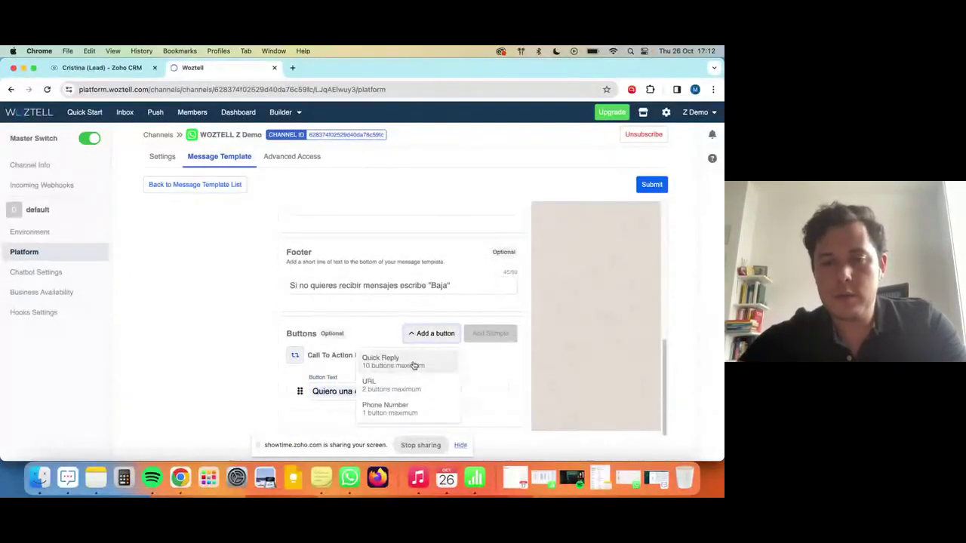
click(414, 362)
scroll(377, 333, down, 2)
click(341, 393)
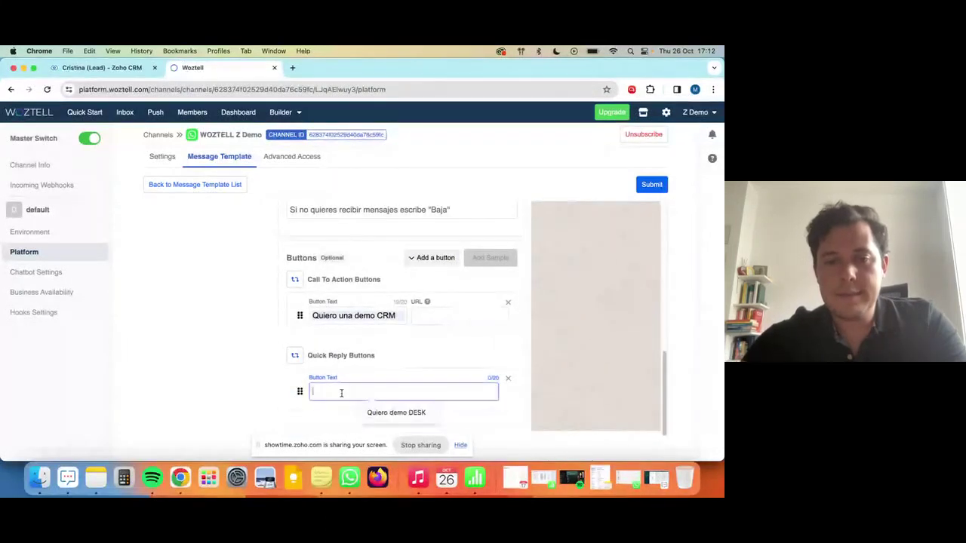
click(387, 412)
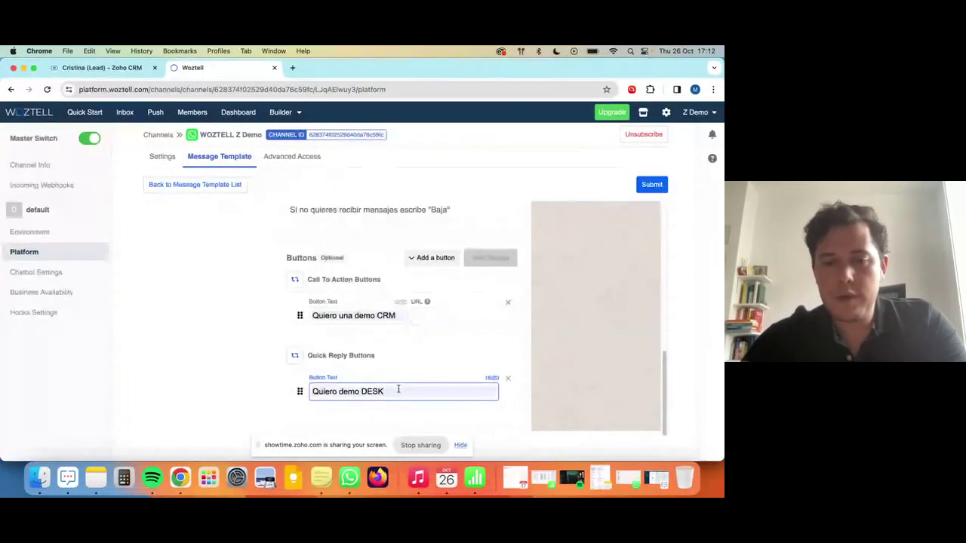
text(ZOH)
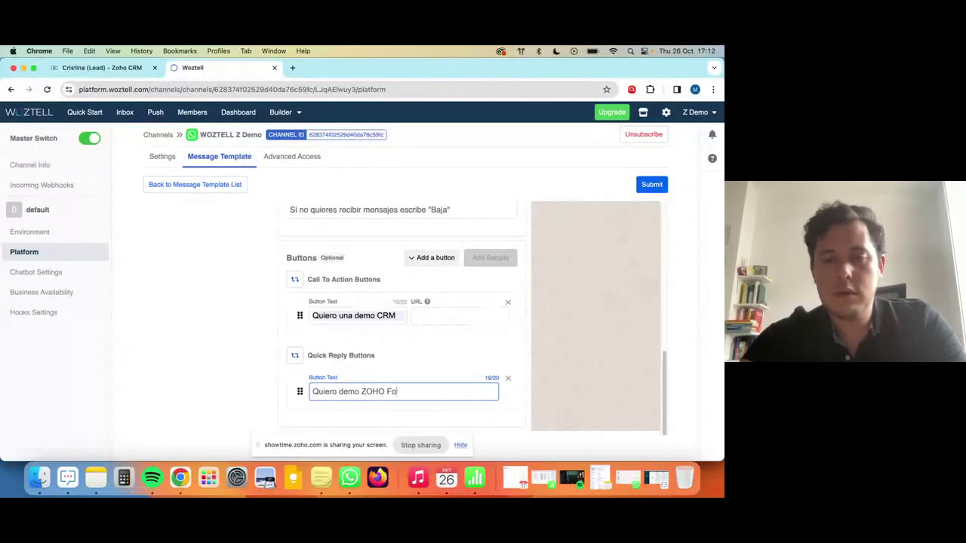
text(O Flo)
click(455, 315)
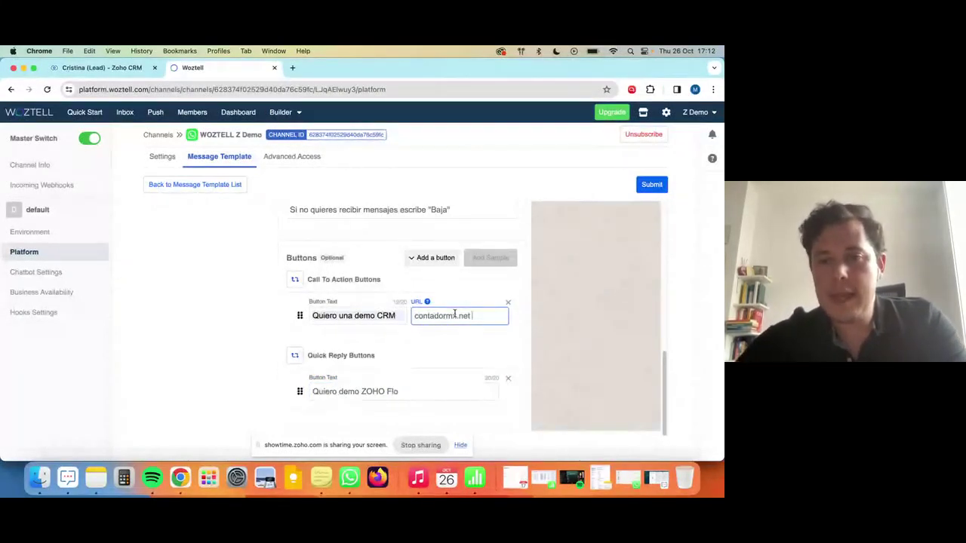
scroll(501, 358, up, 2)
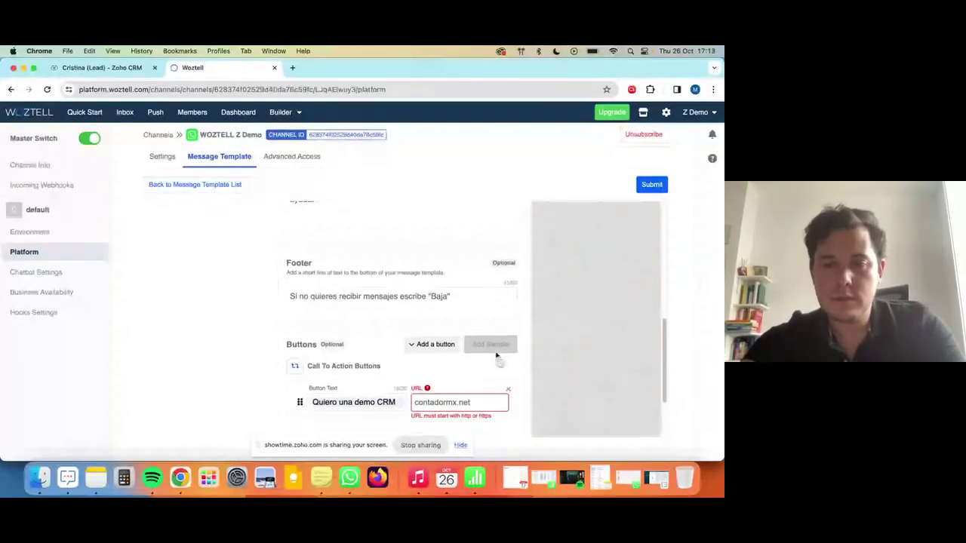
scroll(501, 357, down, 2)
double_click(485, 316)
key(super+c)
key(super+t)
key(super+v)
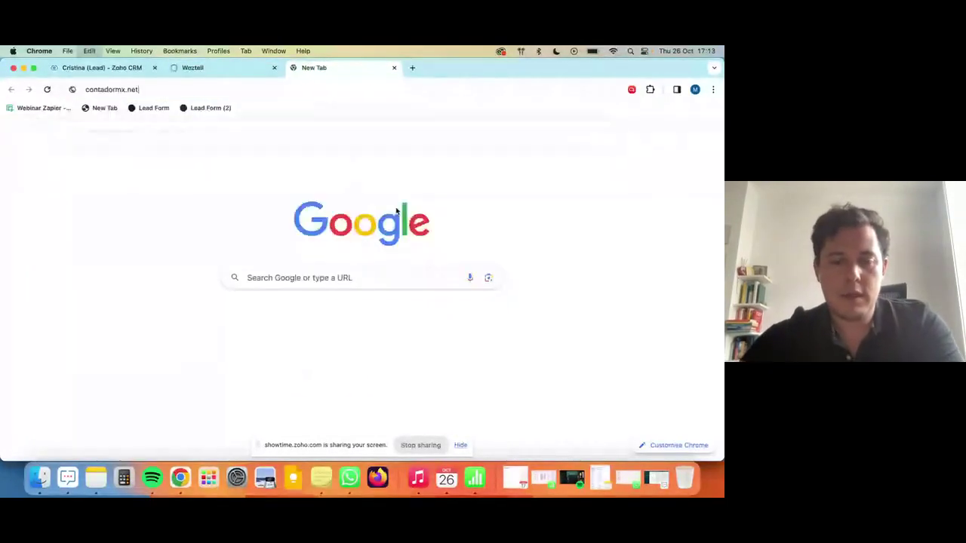
key(Return)
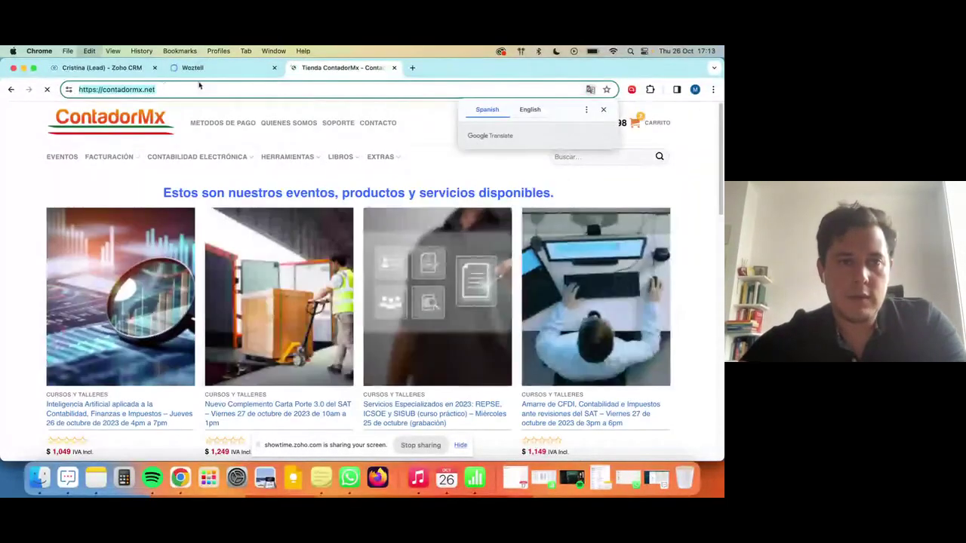
click(226, 71)
key(super+v)
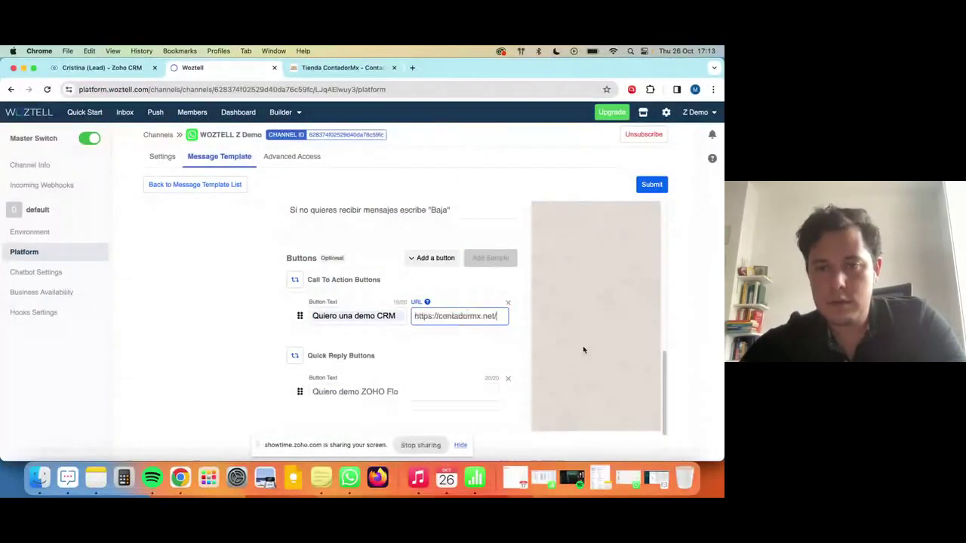
Check both button replies in the template preview and submit the template.
scroll(576, 345, up, 5)
scroll(555, 336, up, 5)
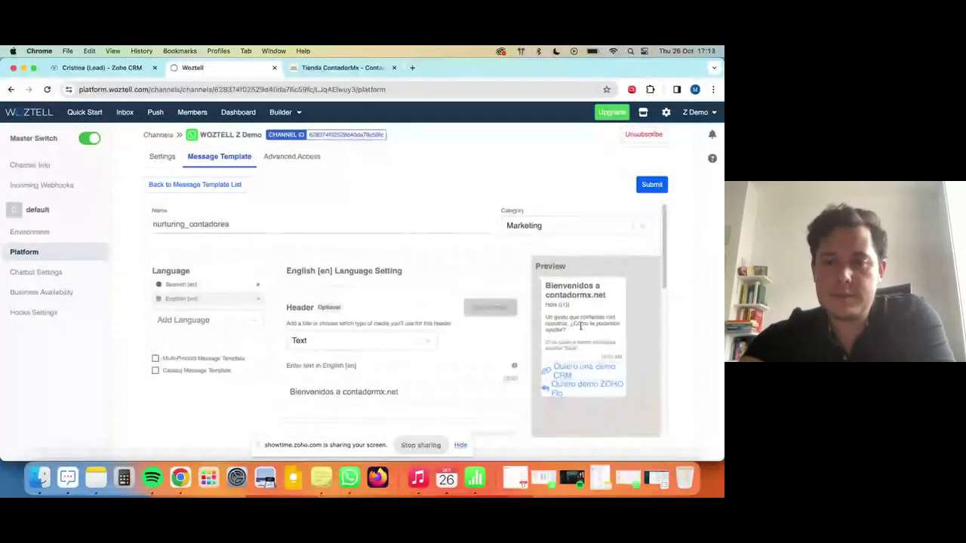
scroll(568, 321, down, 3)
scroll(578, 311, up, 3)
scroll(577, 312, down, 3)
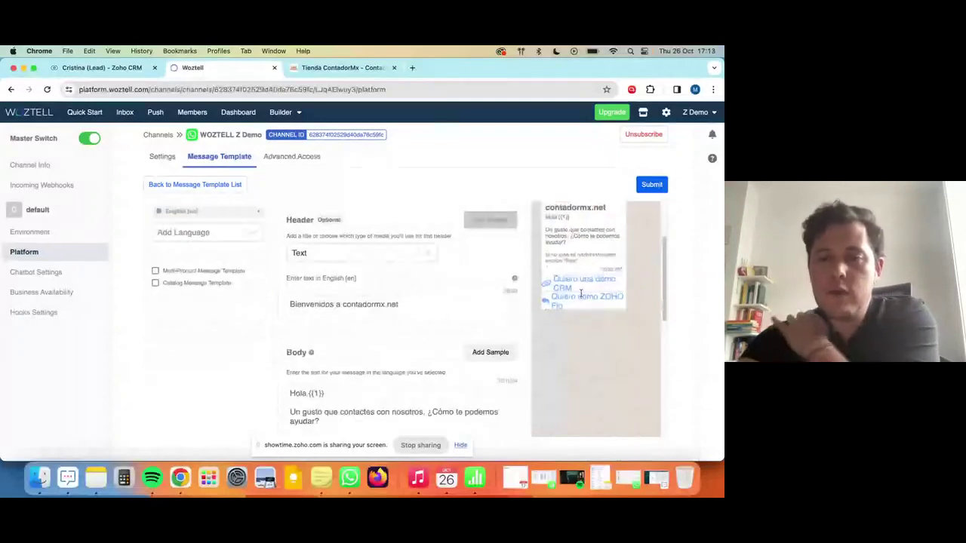
scroll(570, 325, up, 1)
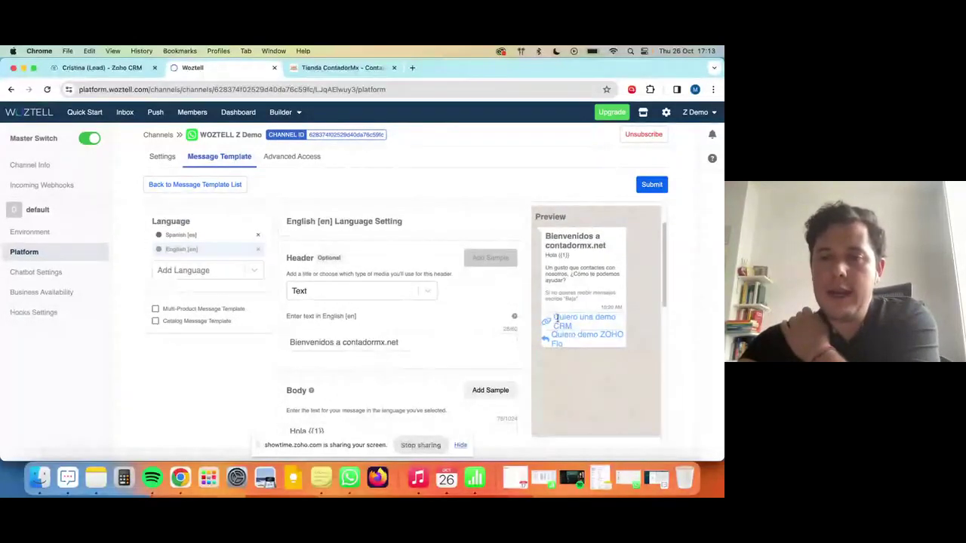
drag(557, 319, 577, 326)
triple_click(572, 339)
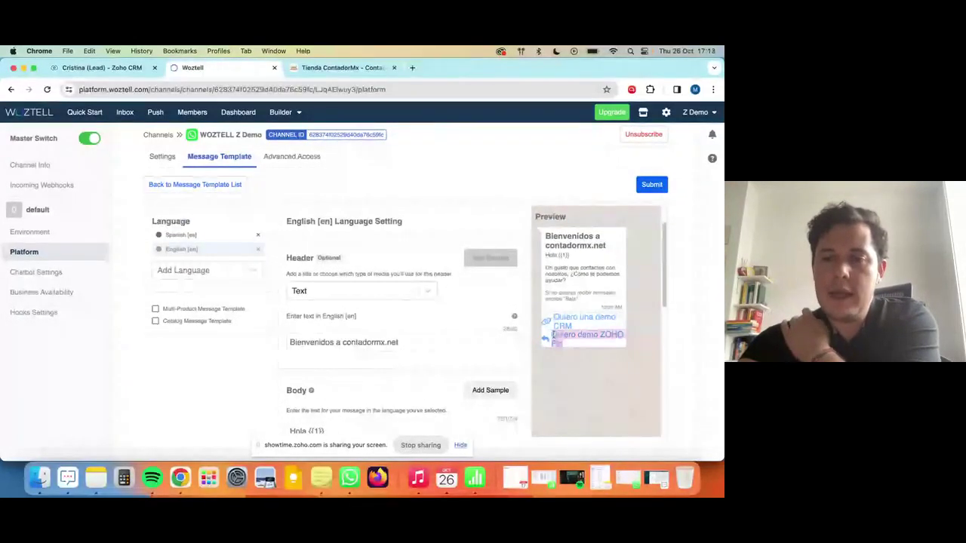
click(649, 184)
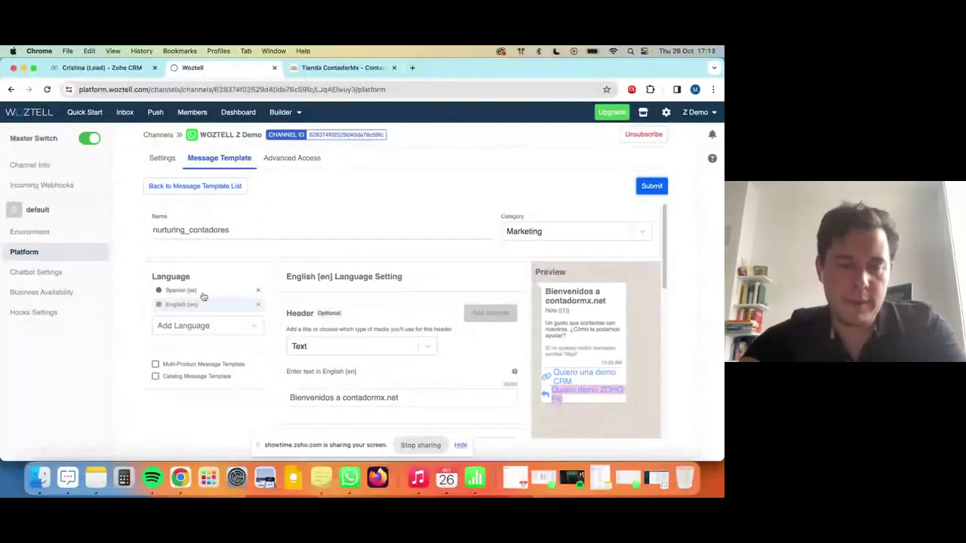
Remove the Spanish [es] language so only English [en] remains.
scroll(380, 288, down, 5)
drag(379, 288, 292, 256)
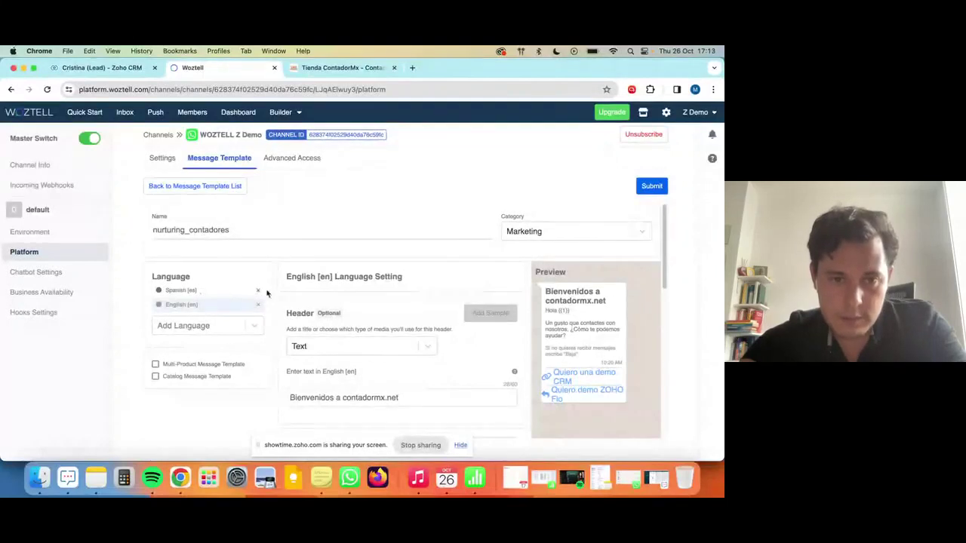
click(259, 293)
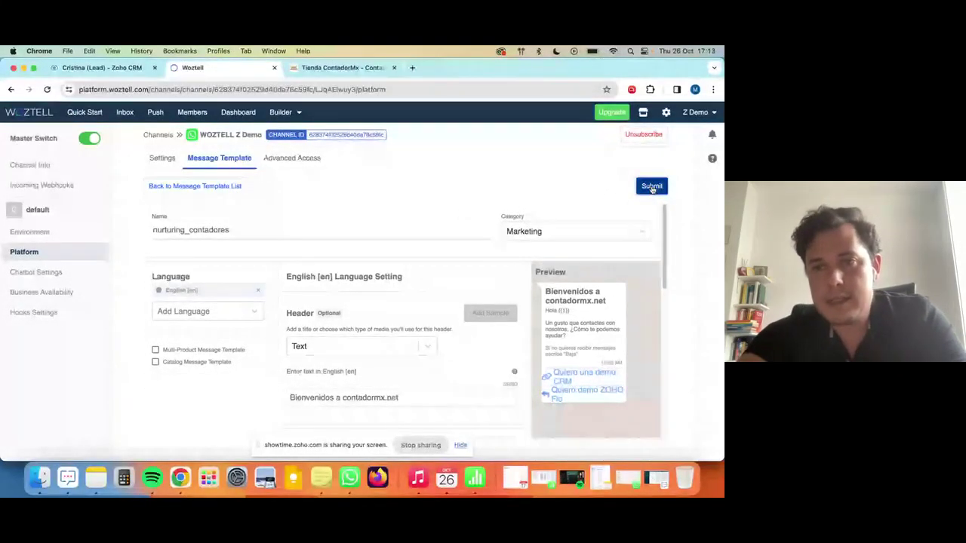
Submit, reload, and confirm nurturing_contadores is listed as an English Marketing template.
click(647, 192)
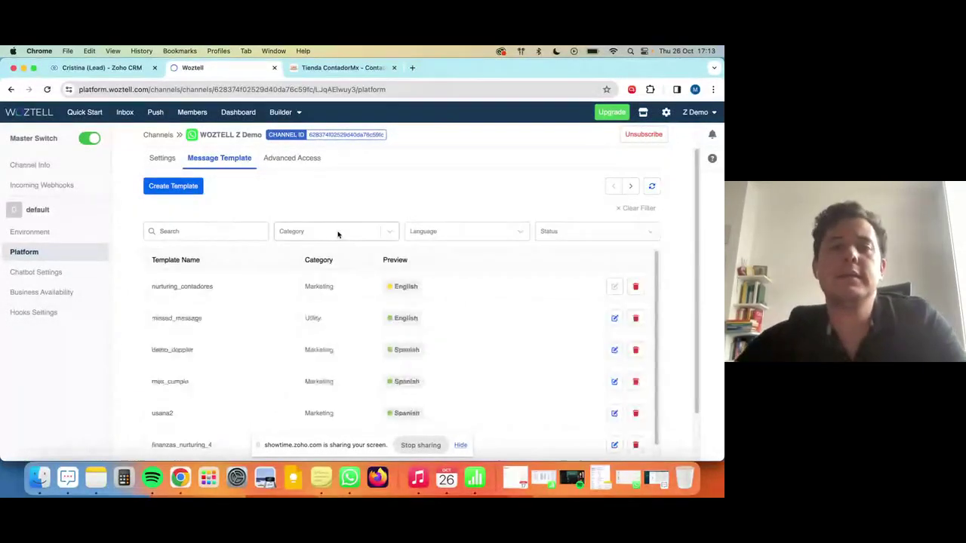
mouse_move(403, 287)
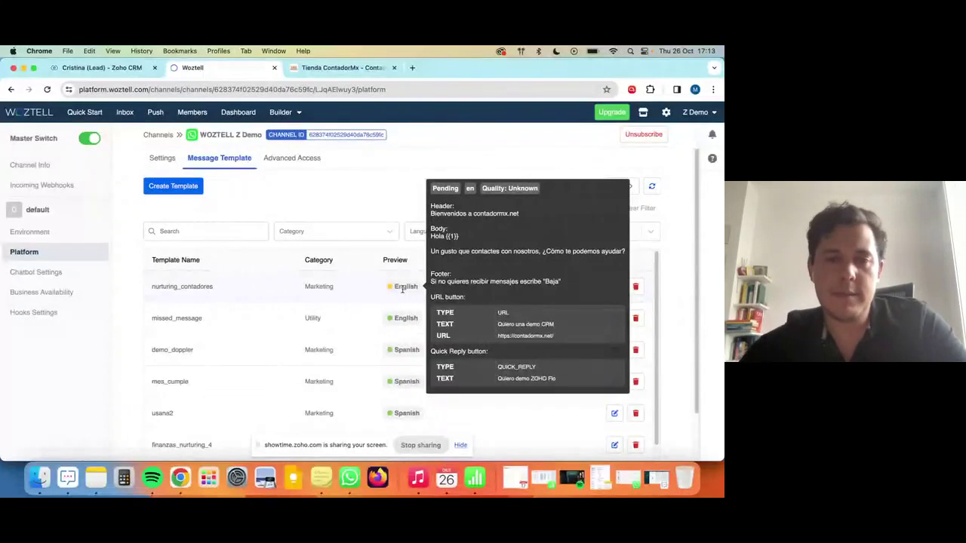
click(47, 89)
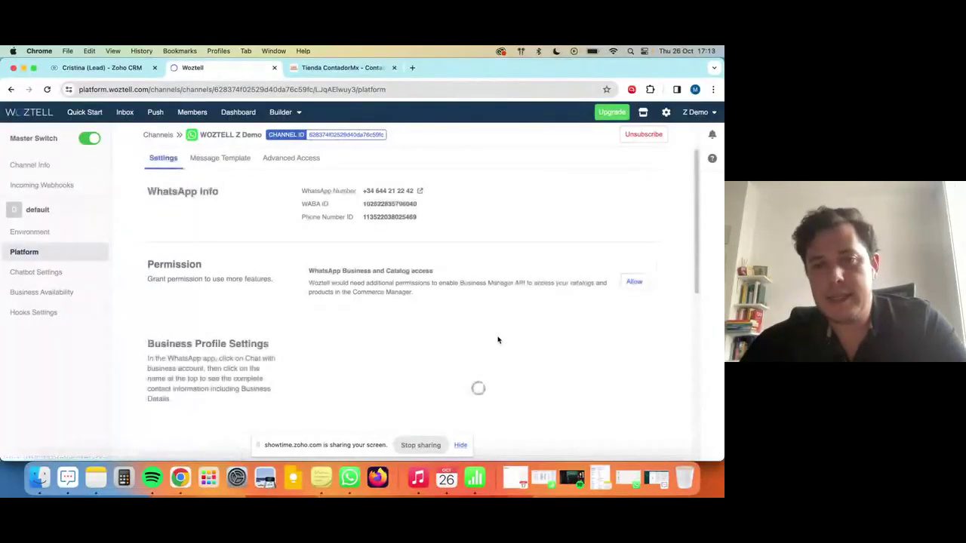
click(212, 159)
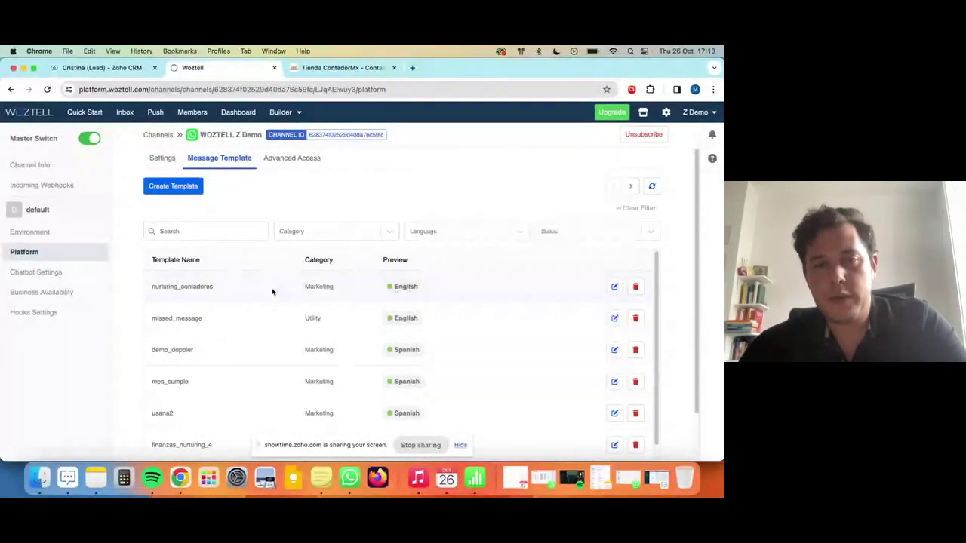
drag(217, 288, 153, 287)
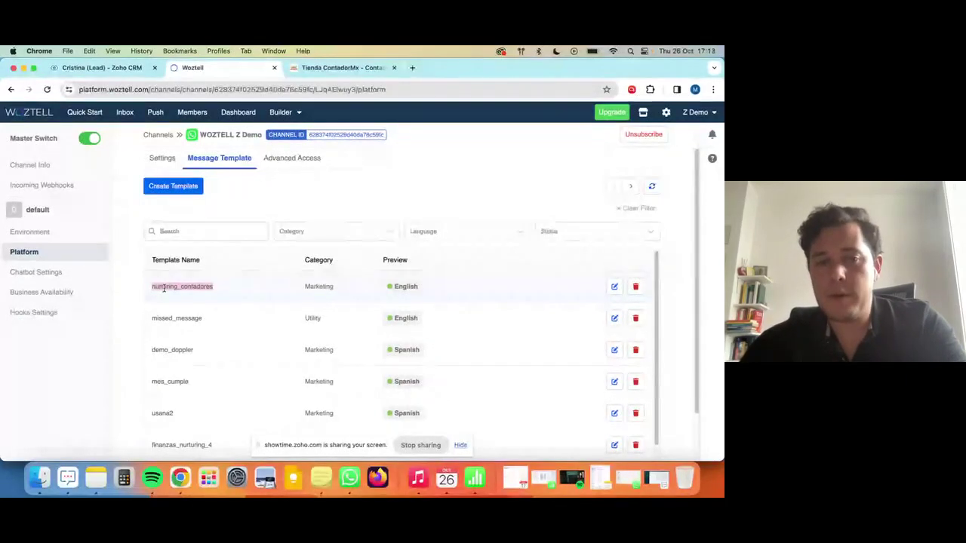
click(125, 72)
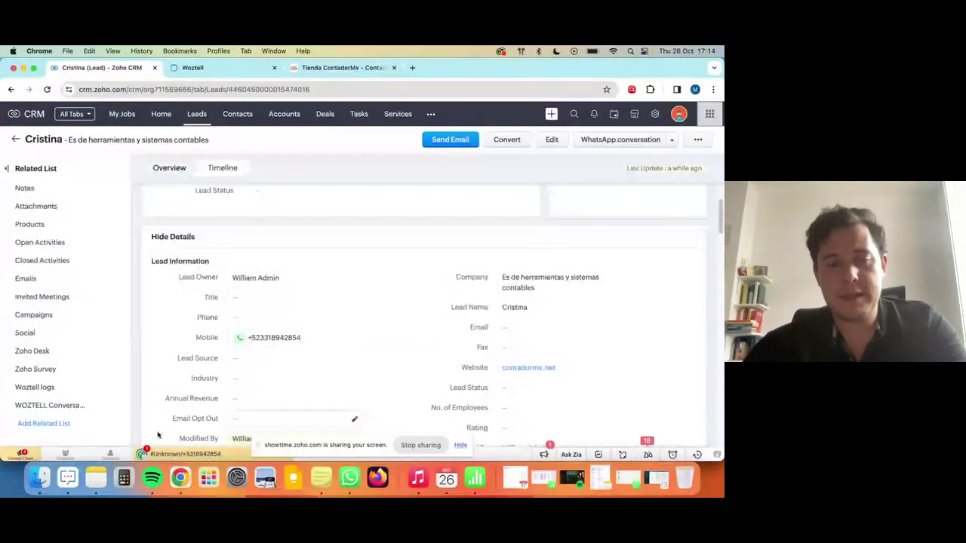
Insert a 1 after +52 in the lead's mobile number and save it.
click(460, 445)
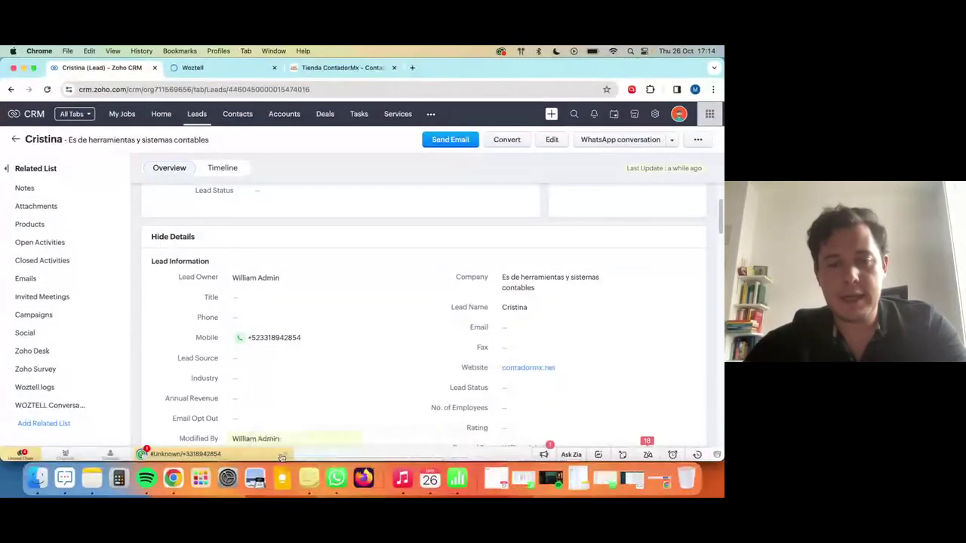
click(354, 337)
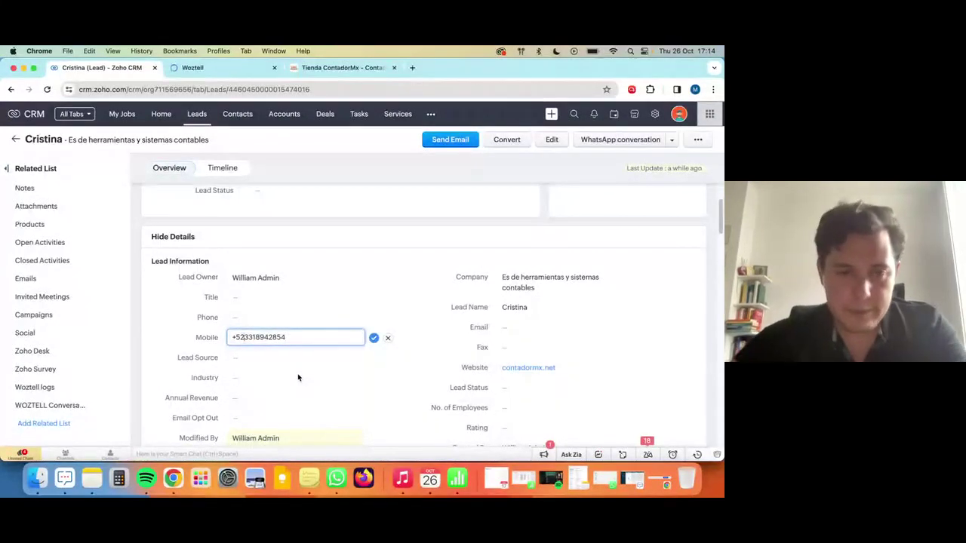
text(1)
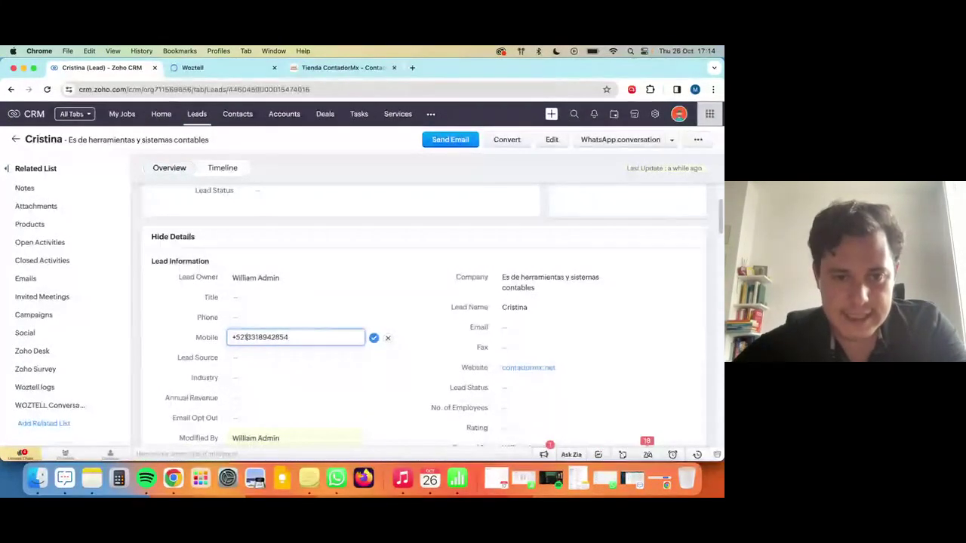
key(Return)
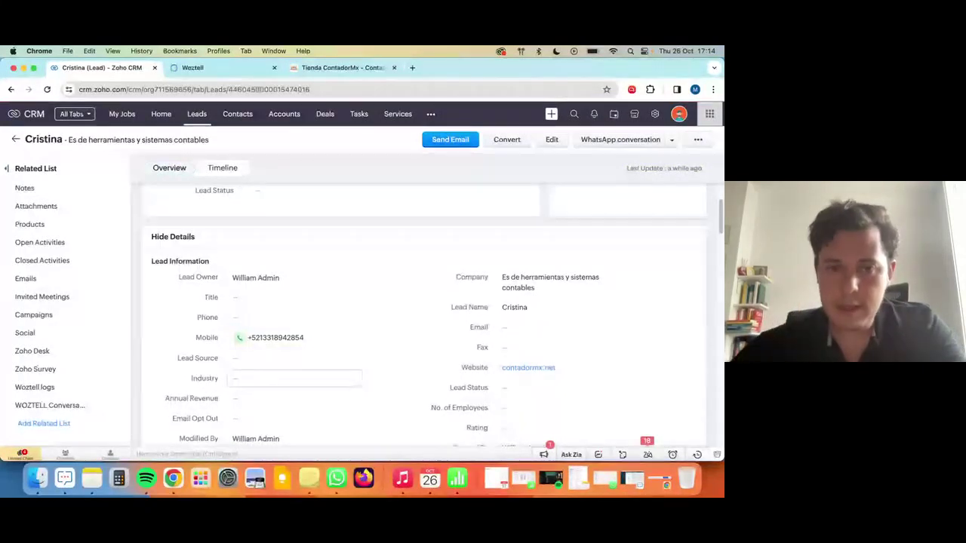
drag(303, 338, 247, 339)
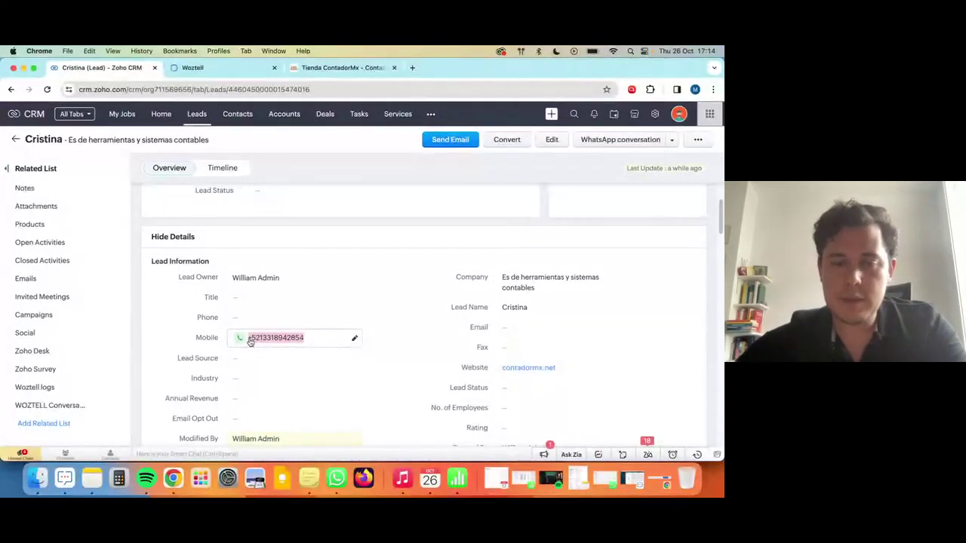
scroll(393, 316, up, 3)
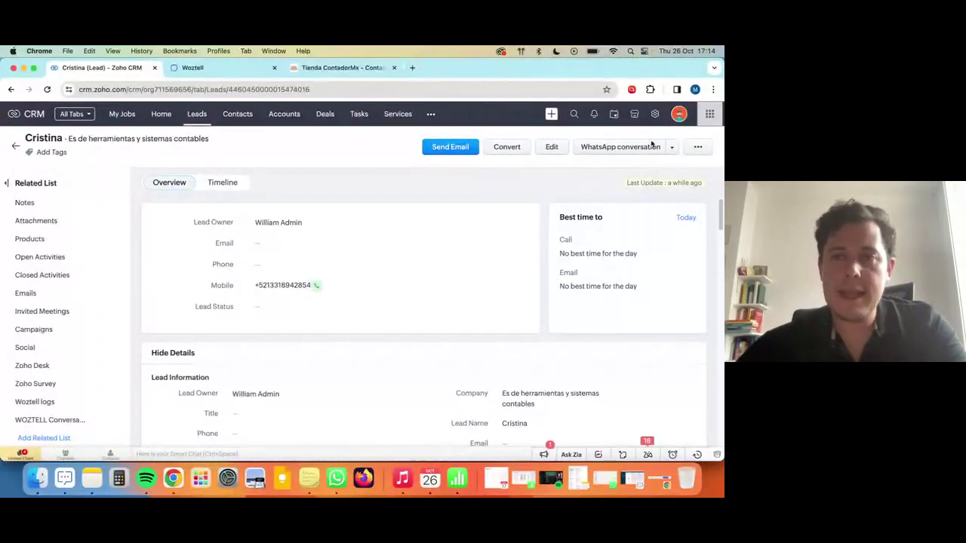
Start a WhatsApp conversation with the lead from the WOZTELL Z Demo number.
click(640, 148)
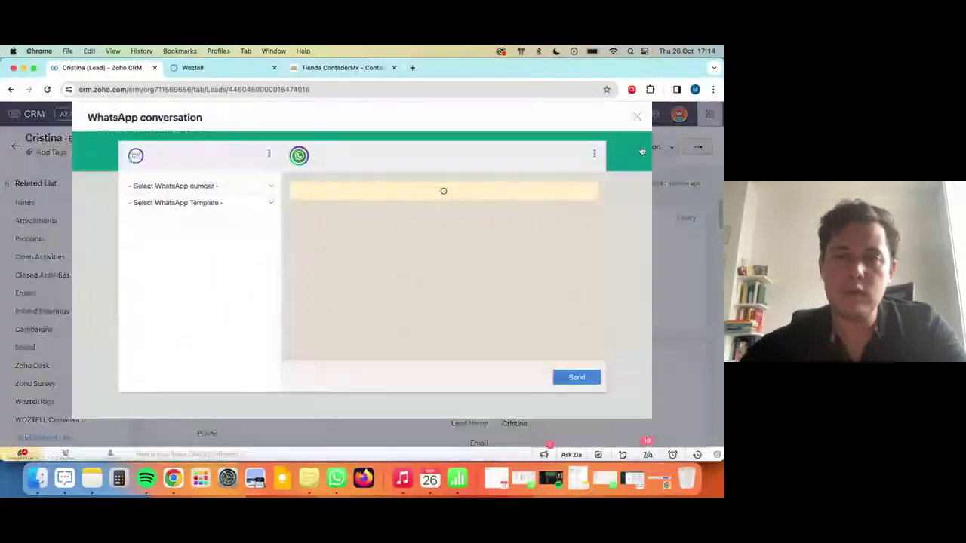
click(232, 188)
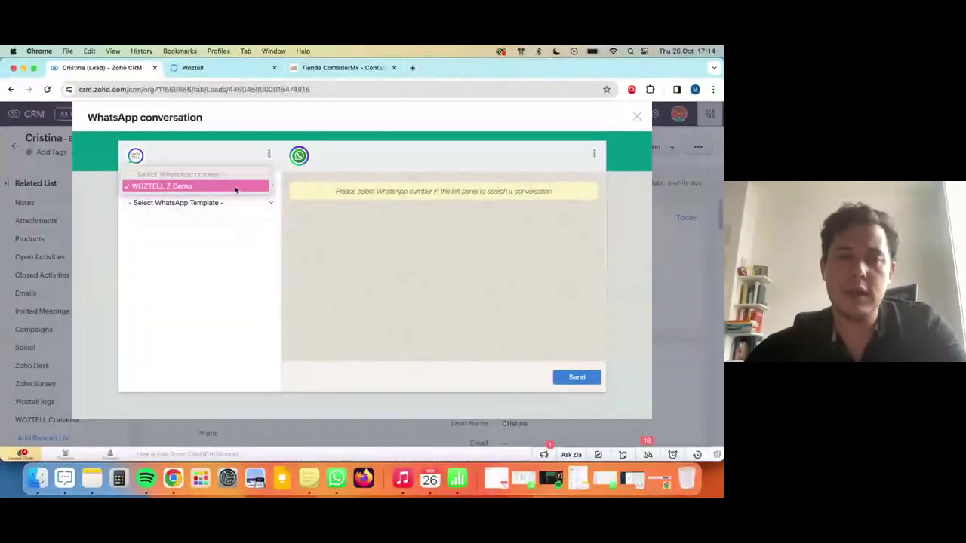
click(235, 187)
click(237, 204)
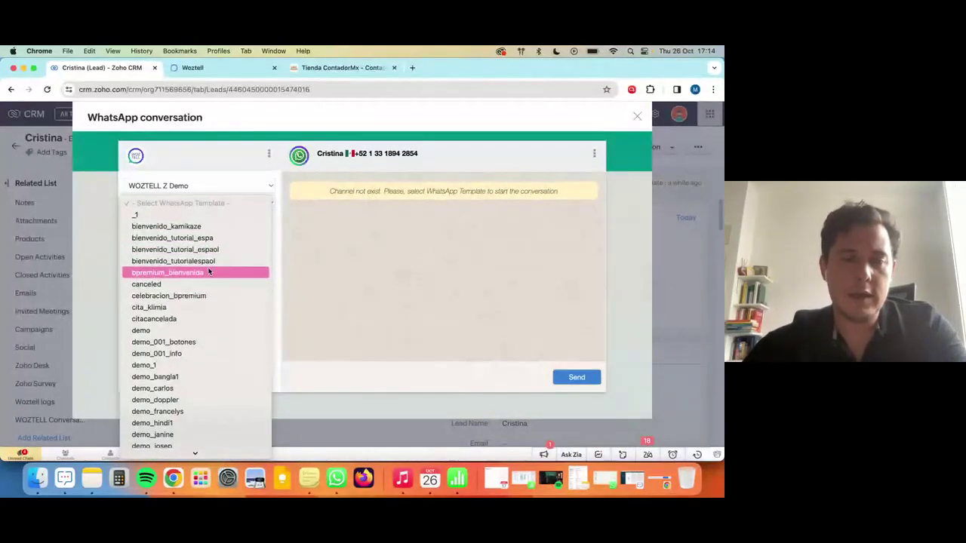
scroll(209, 272, down, 2)
scroll(209, 270, down, 15)
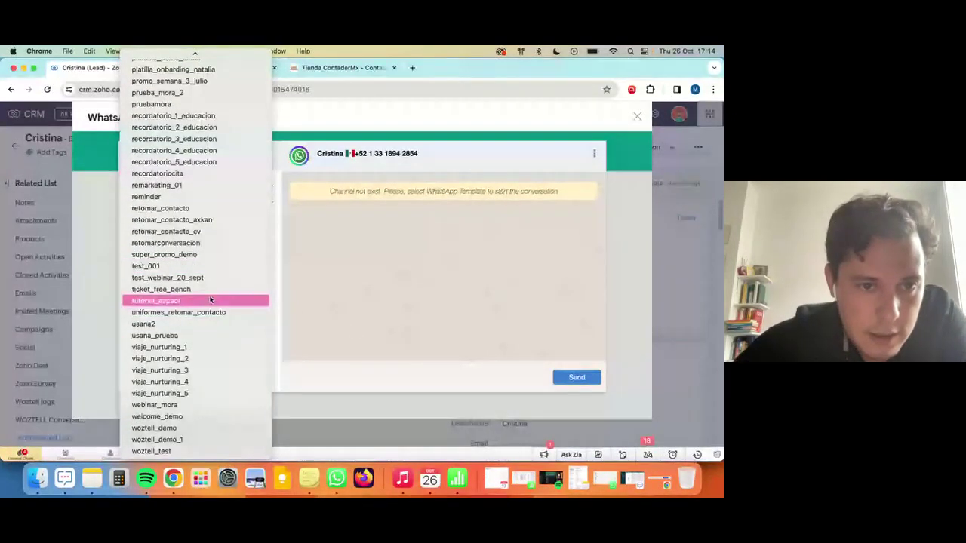
scroll(202, 302, up, 15)
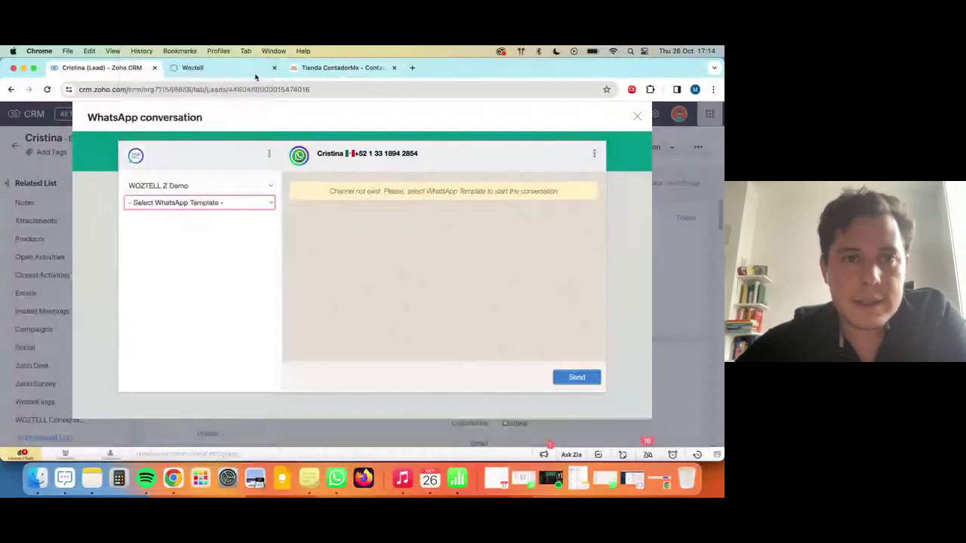
click(227, 68)
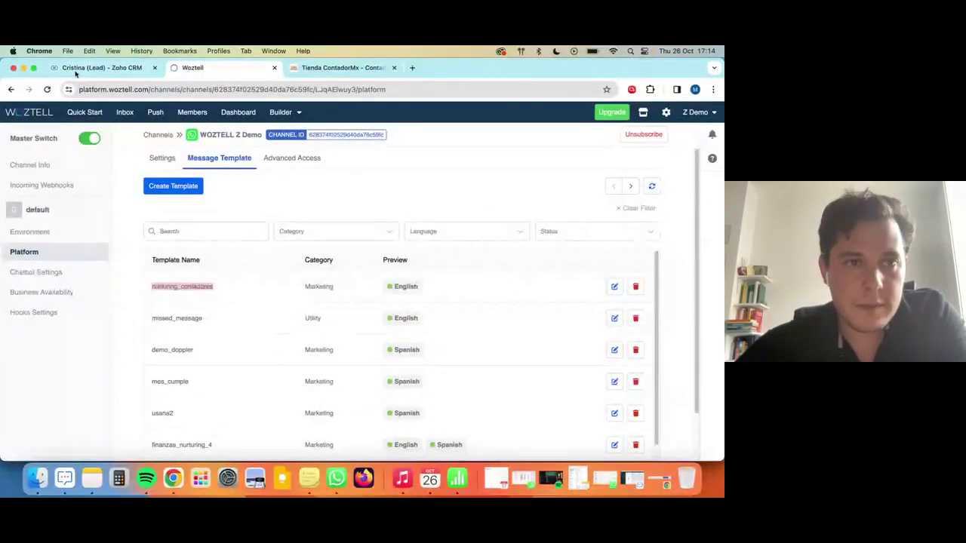
click(77, 69)
Choose the nurturing_contadores template and fill parameter {{1}} with the lead's first name.
click(207, 206)
key(Down)
key(Down)
key(Down)
key(Down)
key(Down)
key(Down)
key(Down)
key(Down)
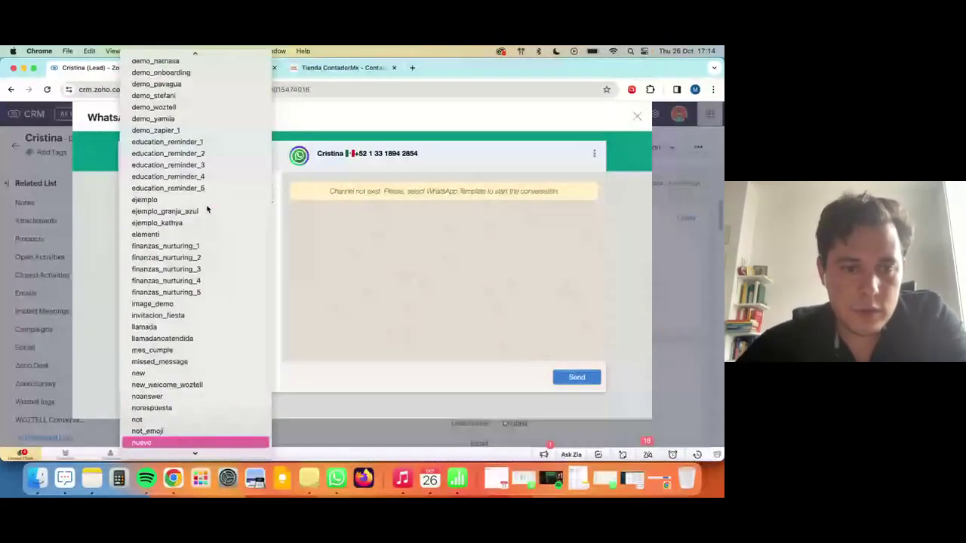
key(Return)
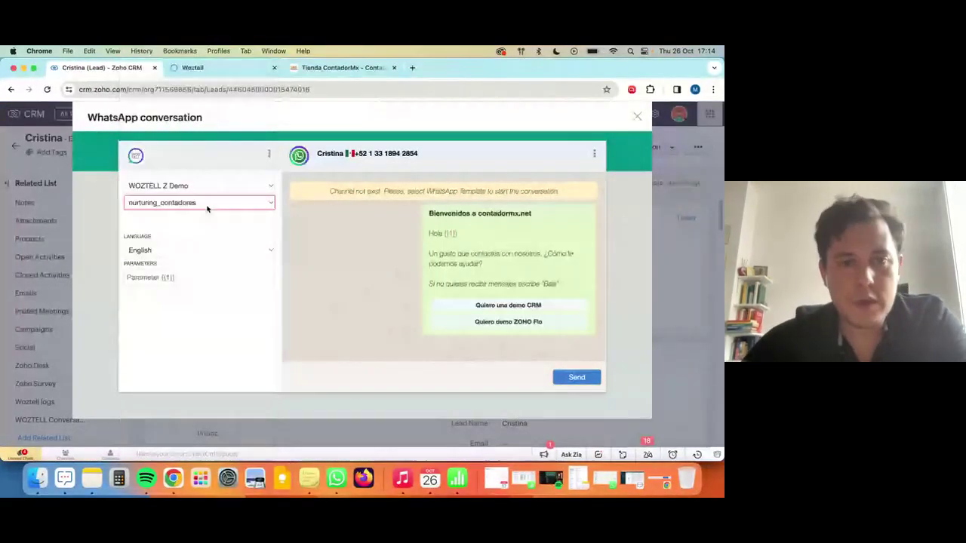
click(171, 278)
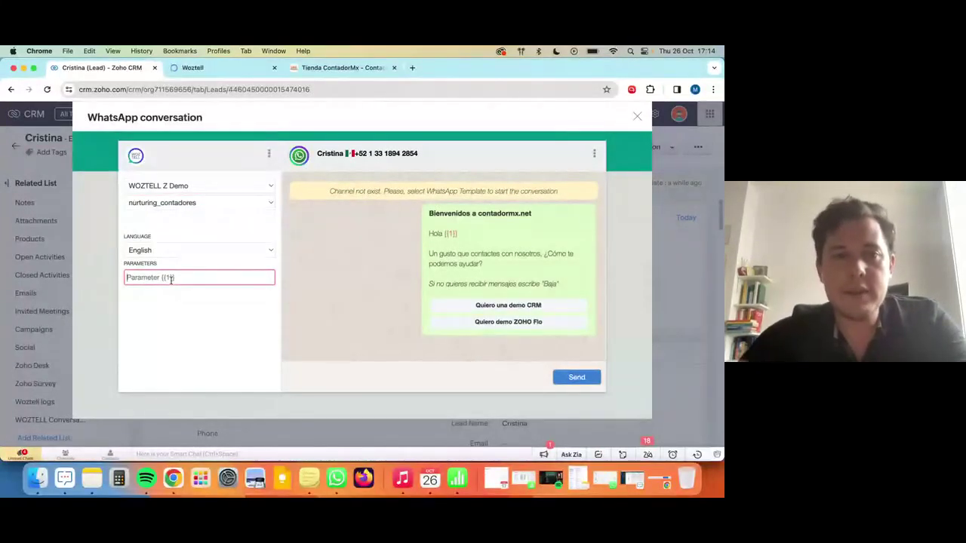
text(Chr)
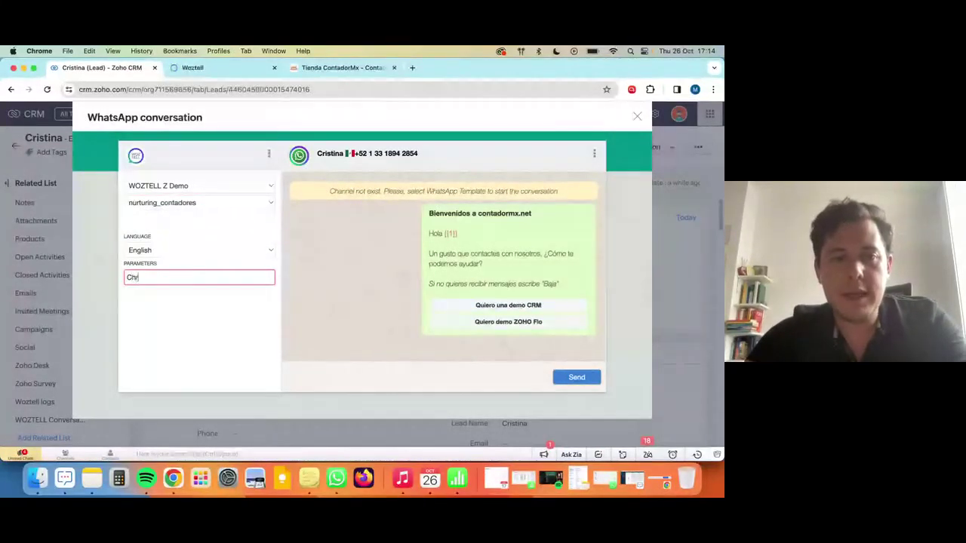
text(istina)
double_click(188, 280)
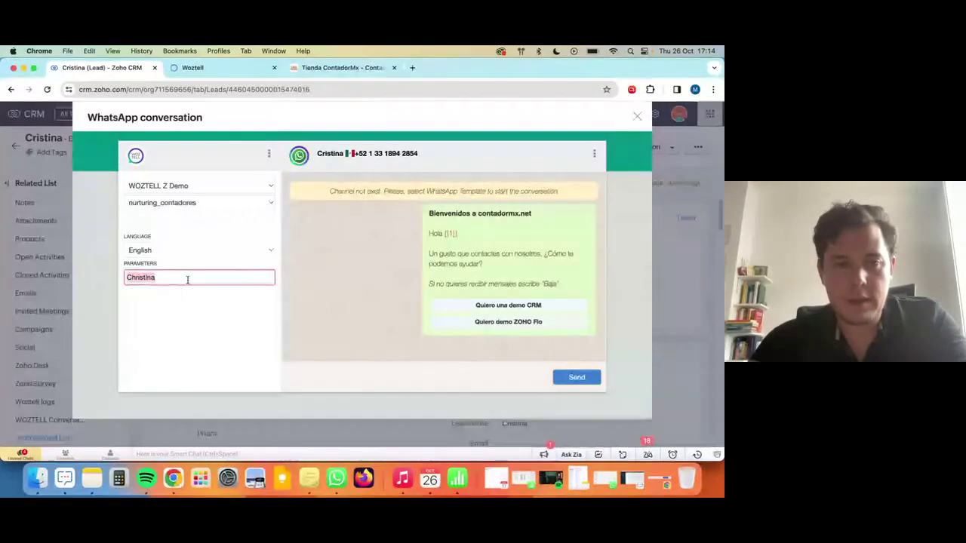
click(420, 312)
Send the nurturing_contadores template to the lead, view her chat, then open a new tab.
click(576, 379)
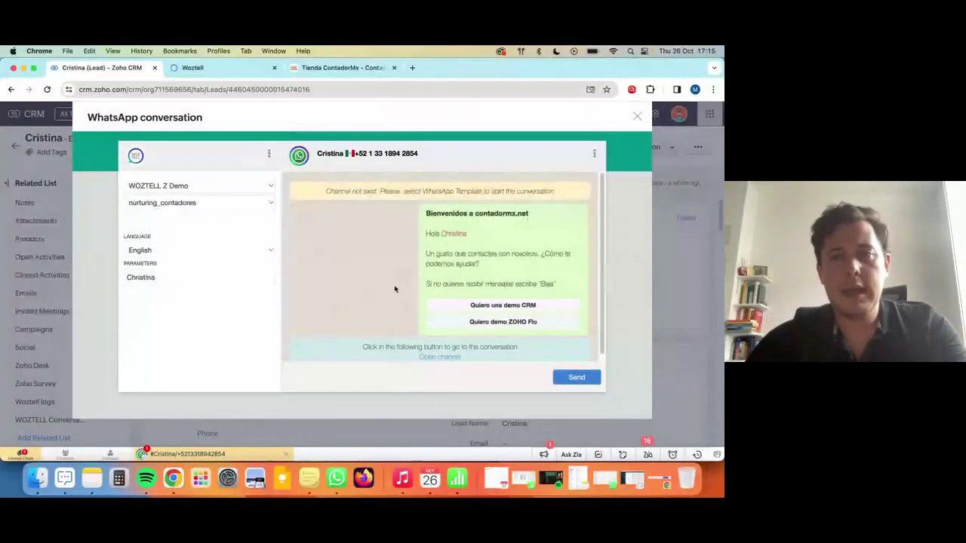
click(206, 454)
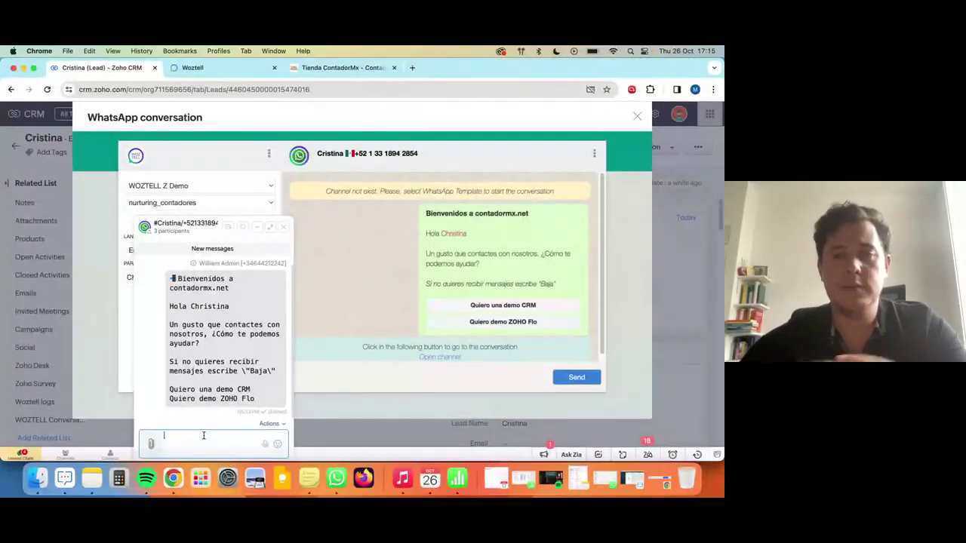
key(super+t)
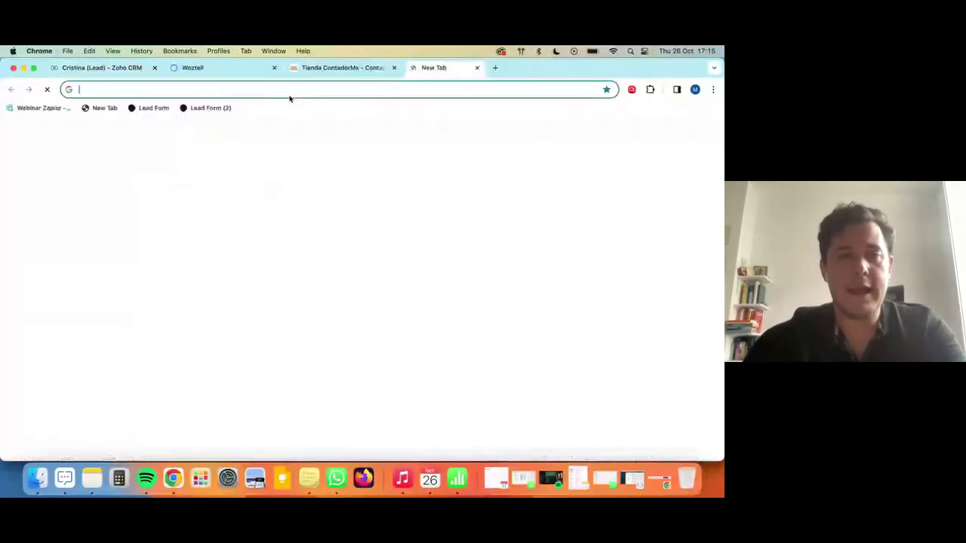
Load cliq.zoho.com and view the WOZTELL Platform Integration listing in the Marketplace.
text(cliq.zoho.com)
key(Return)
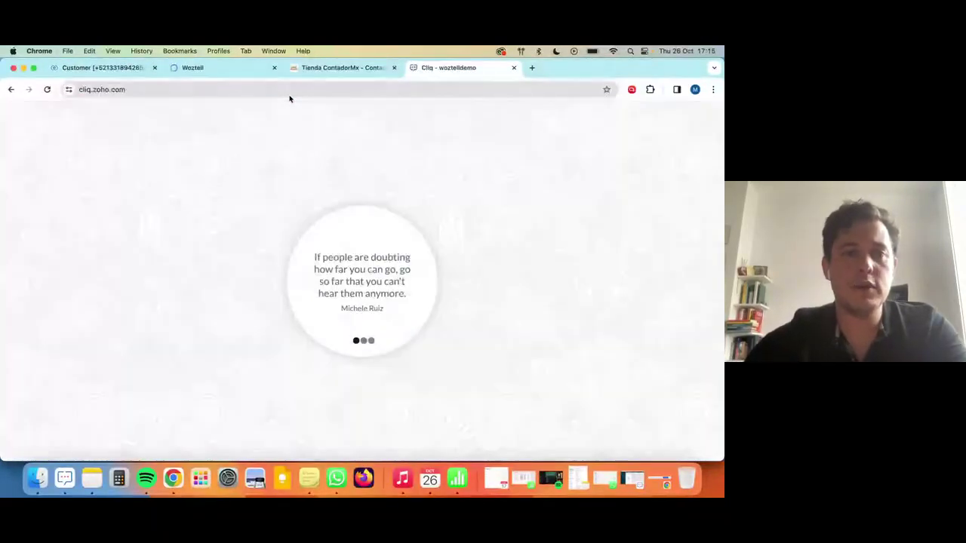
drag(466, 68, 256, 70)
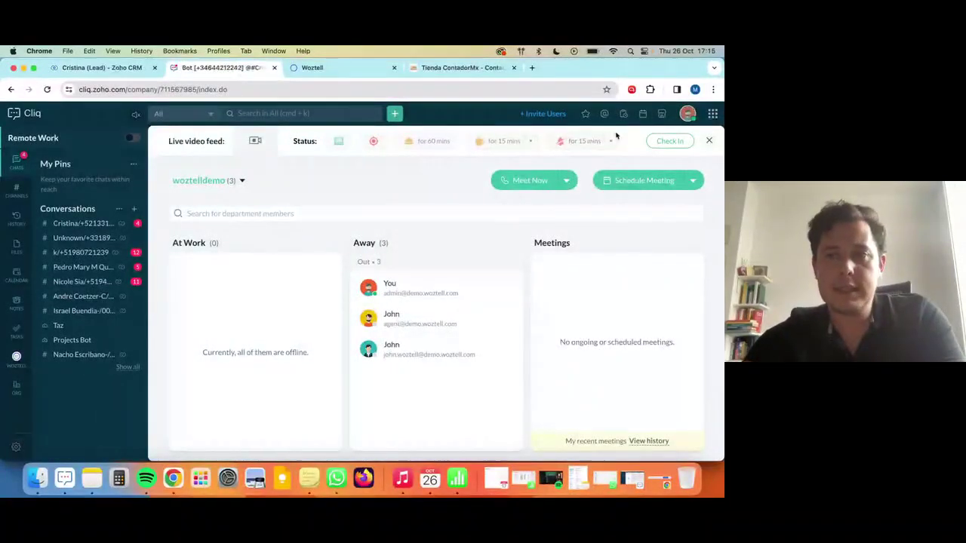
click(661, 115)
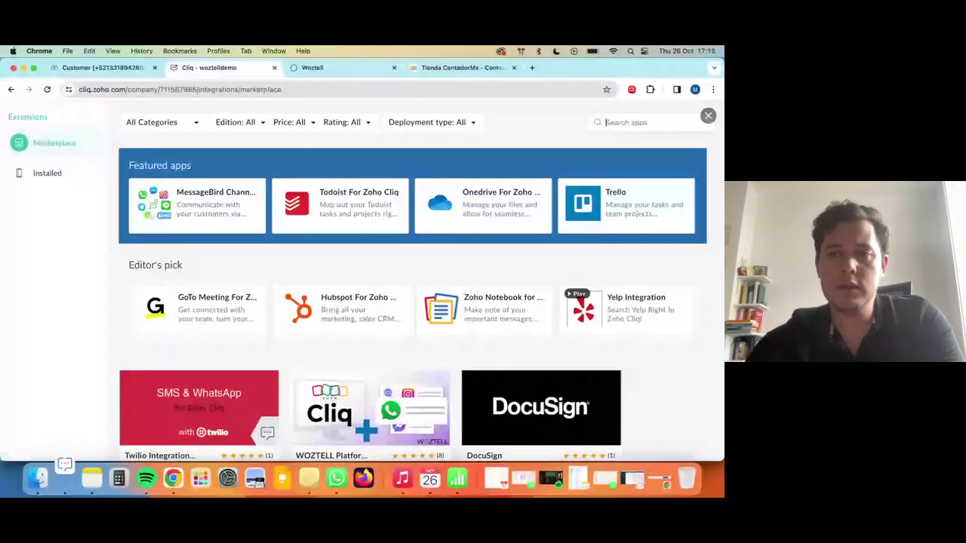
text(woztell)
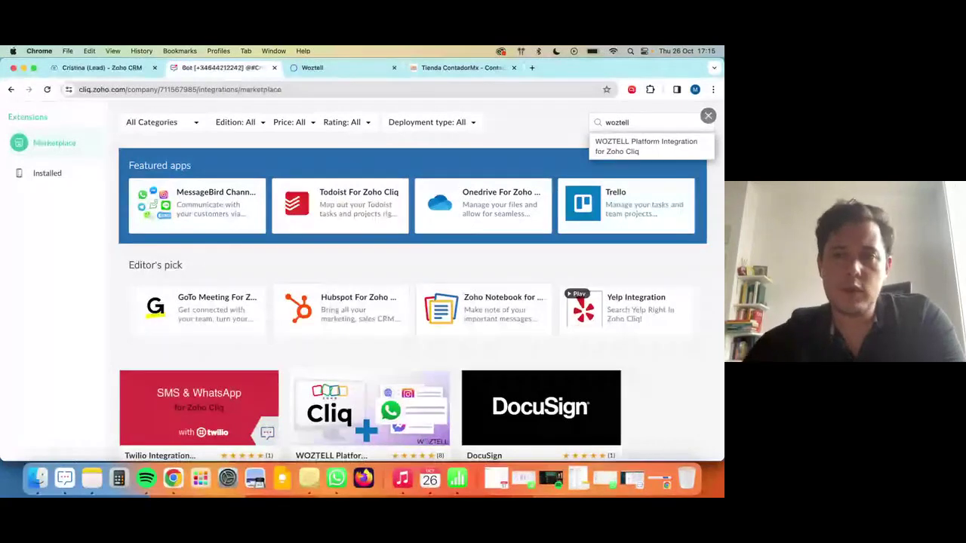
click(655, 146)
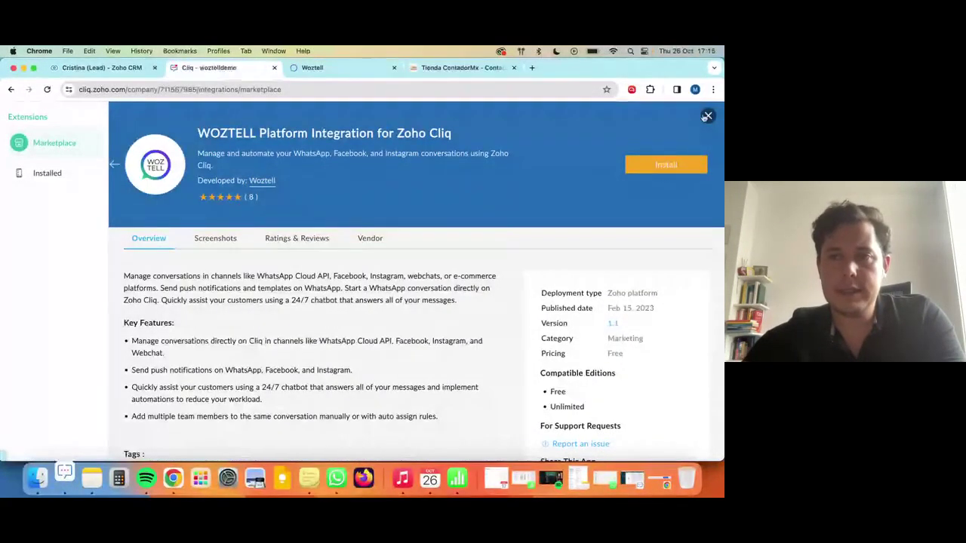
click(708, 116)
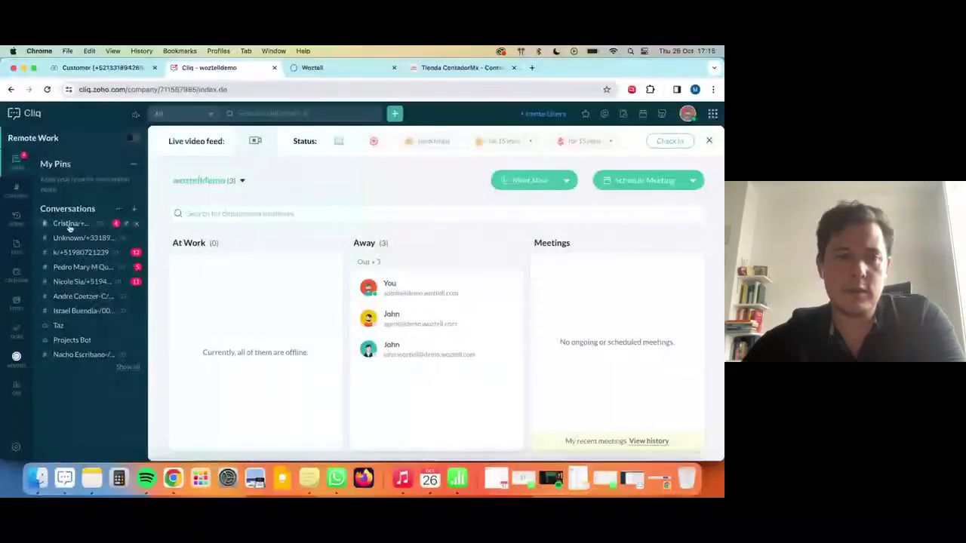
Send the lead a '/w Lo primero es saludarte' greeting addressed to her by name.
click(76, 223)
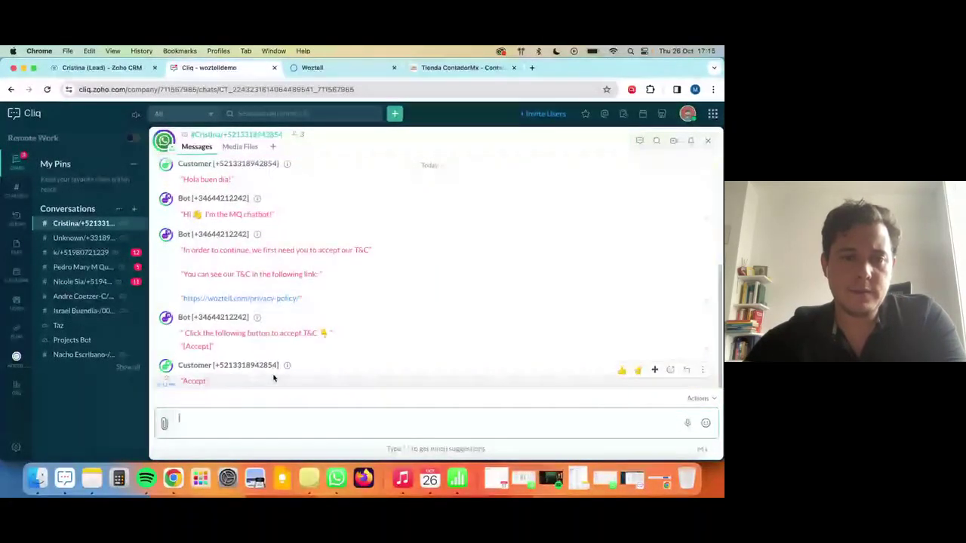
drag(360, 320, 335, 256)
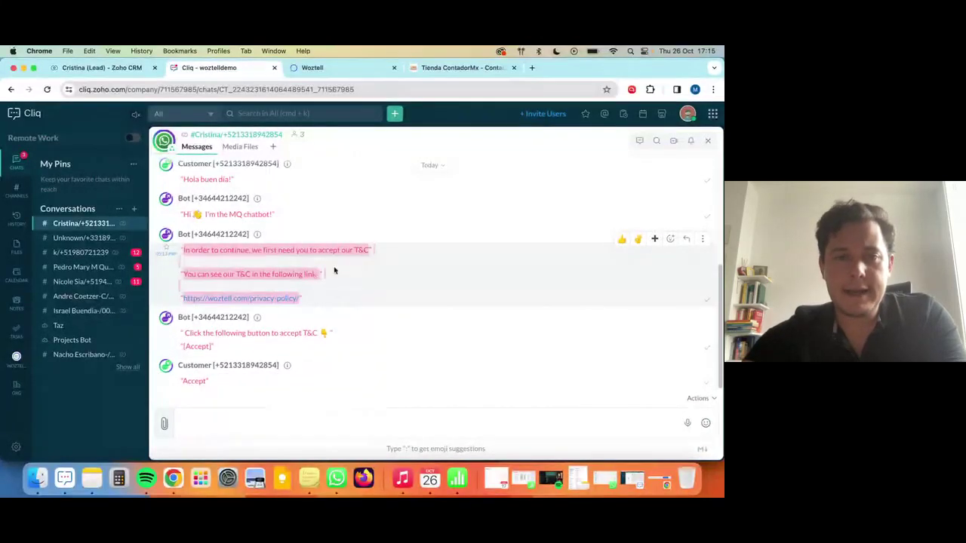
click(263, 418)
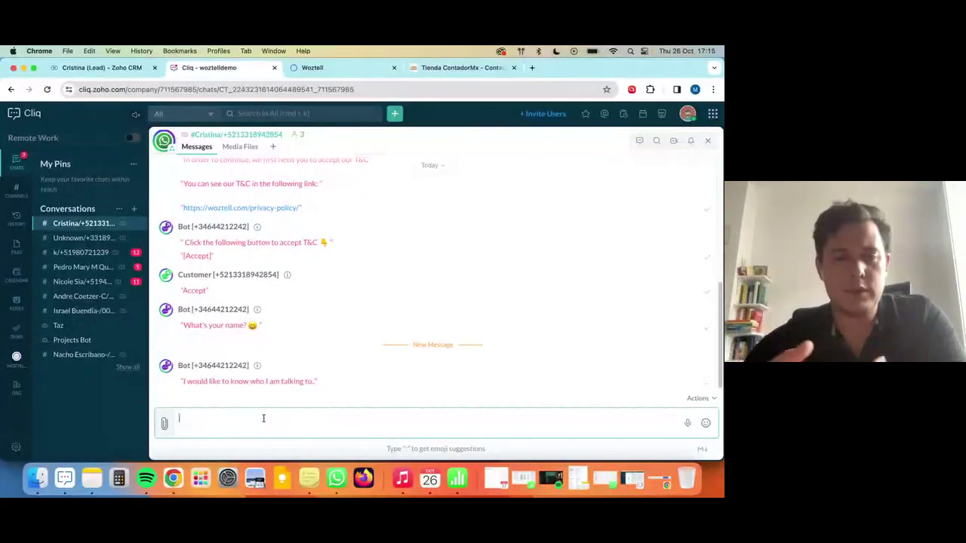
text(/w)
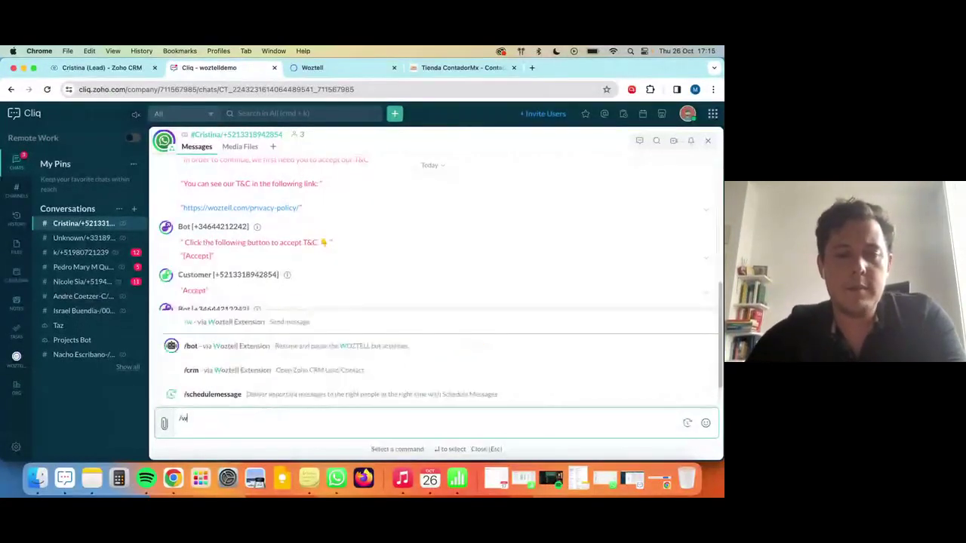
text( Lo primero es)
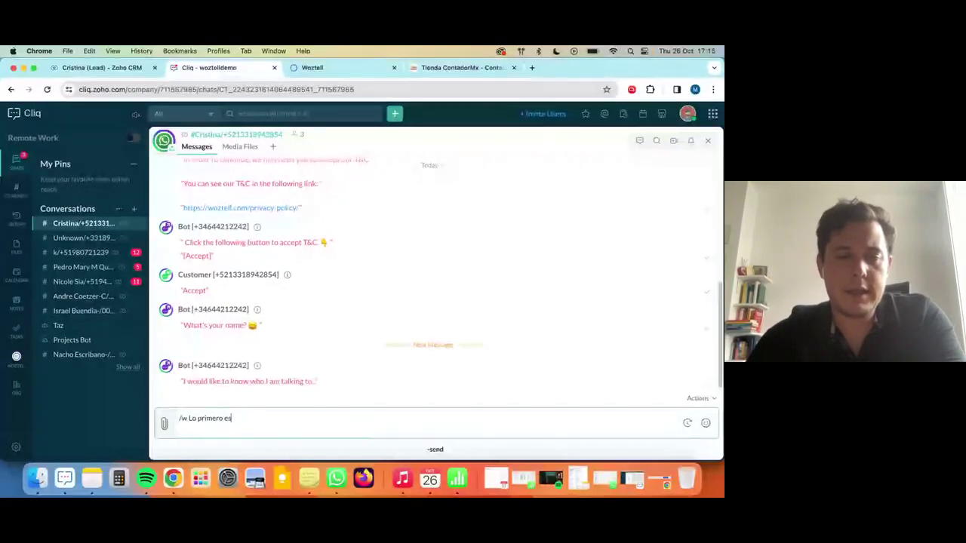
text( saludarte christ)
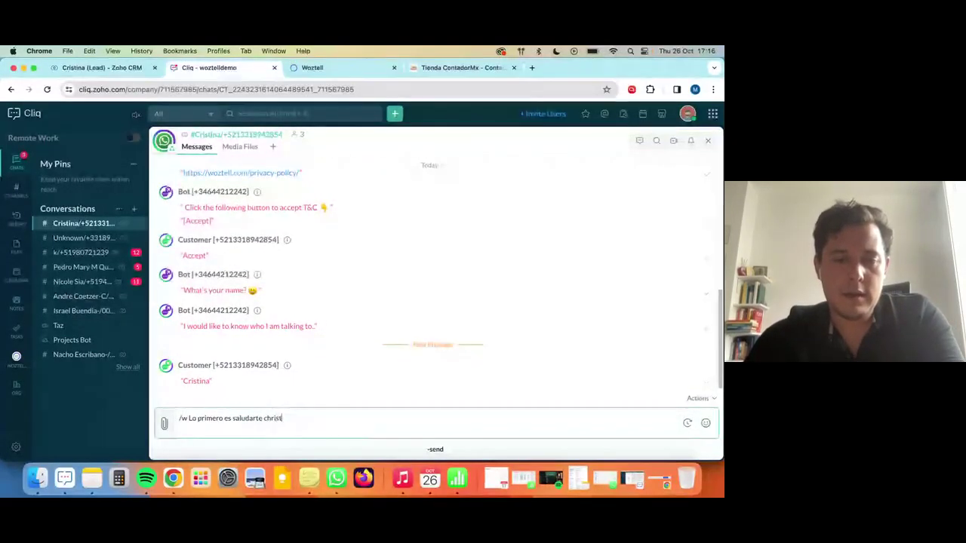
key(Return)
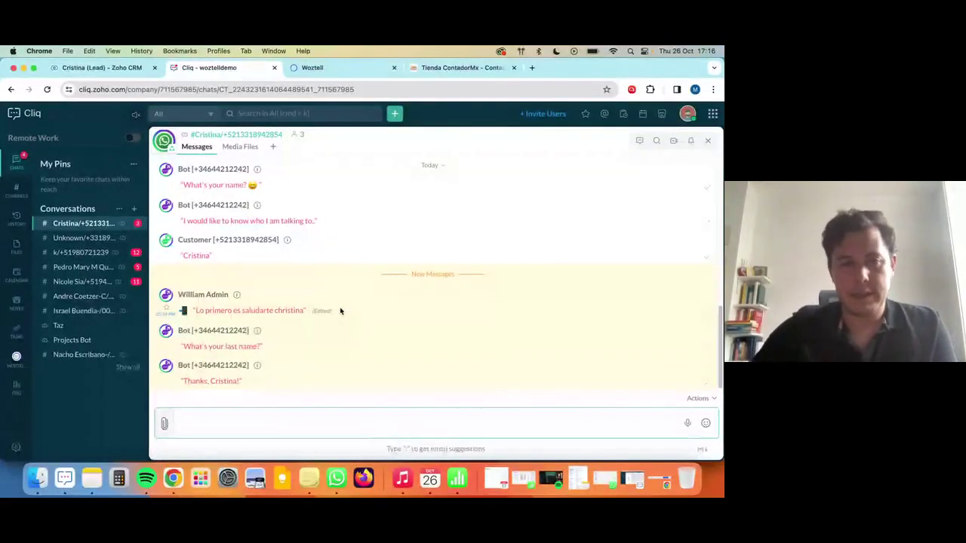
click(106, 267)
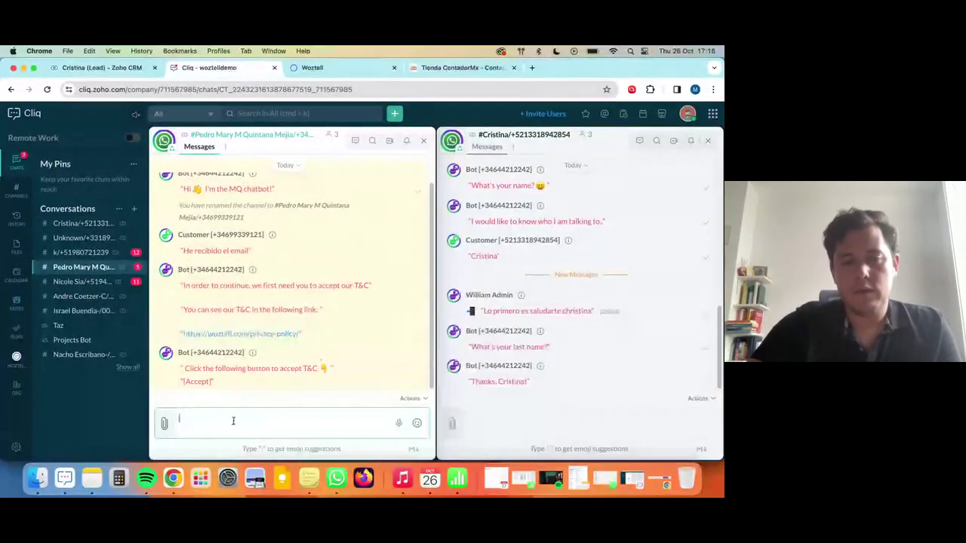
Send the second contact 'Quiero enseñar mi whatsapp personal' and 'Que llega este mensaje' via /w.
text(/w)
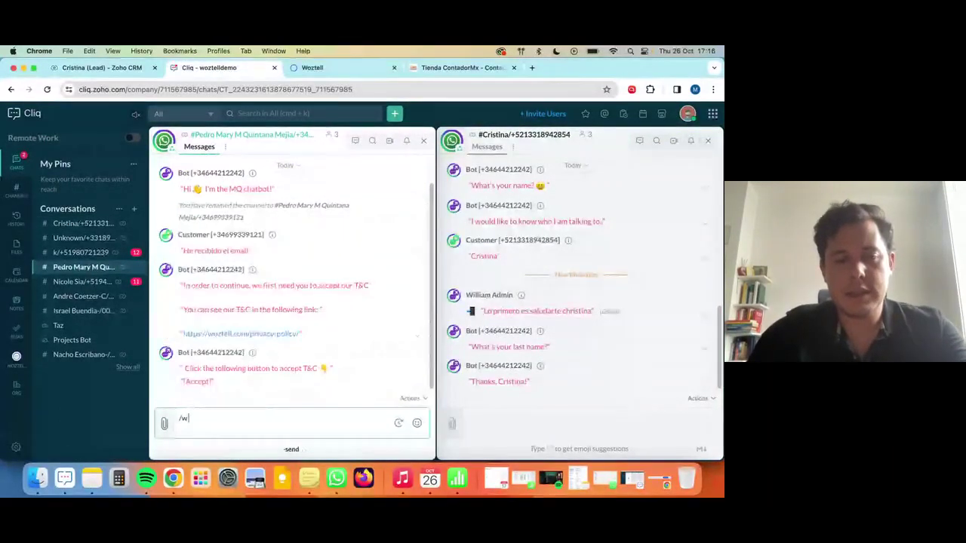
text( Quiero es)
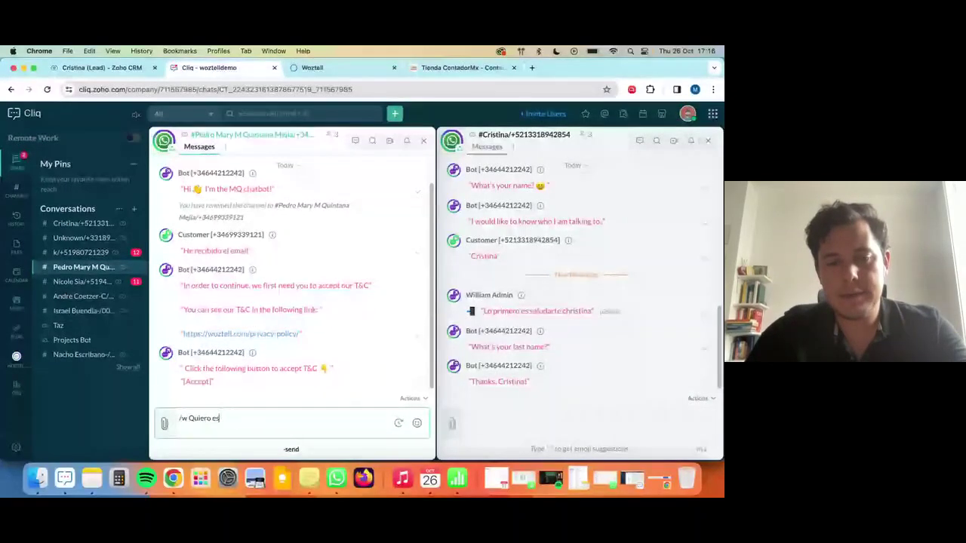
text(señ)
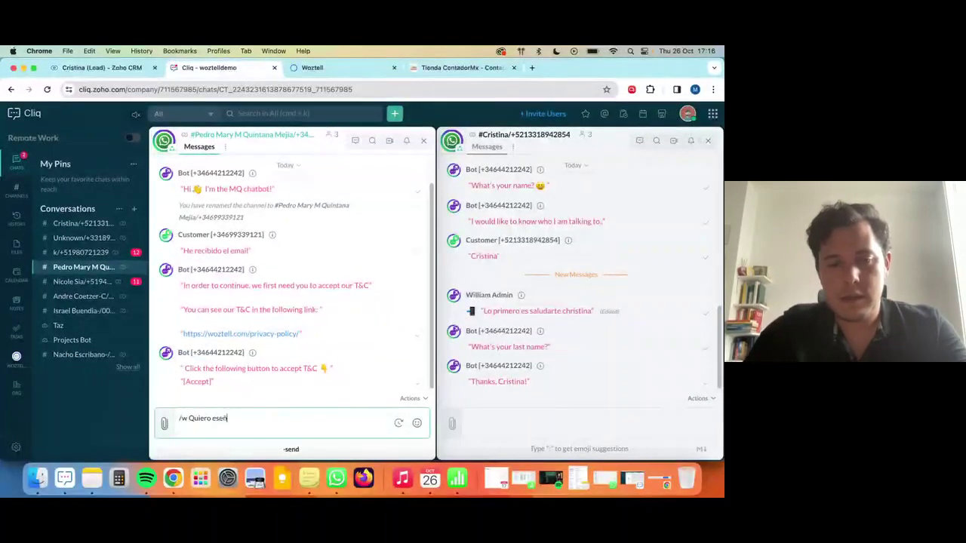
text(ar mi whatsapp)
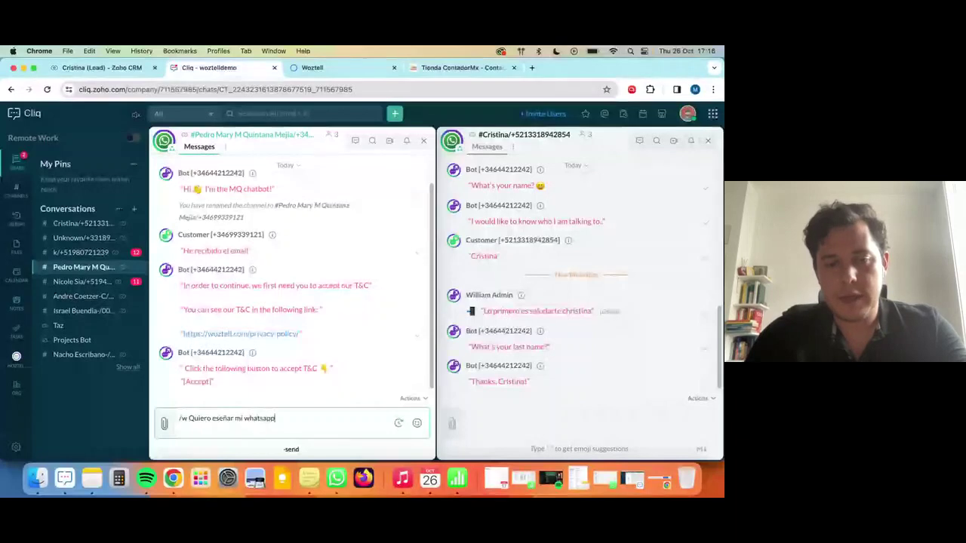
text( personal)
key(Return)
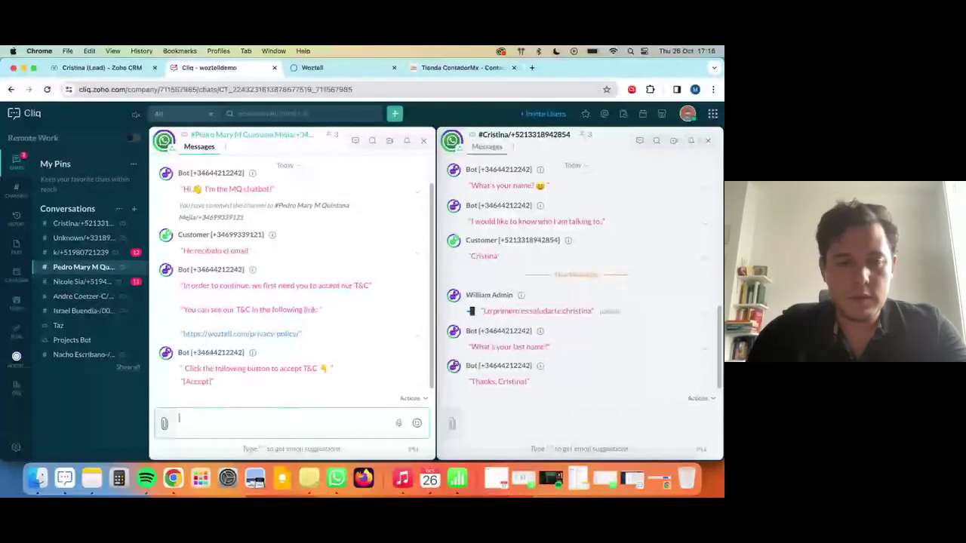
text(/w Que llega est)
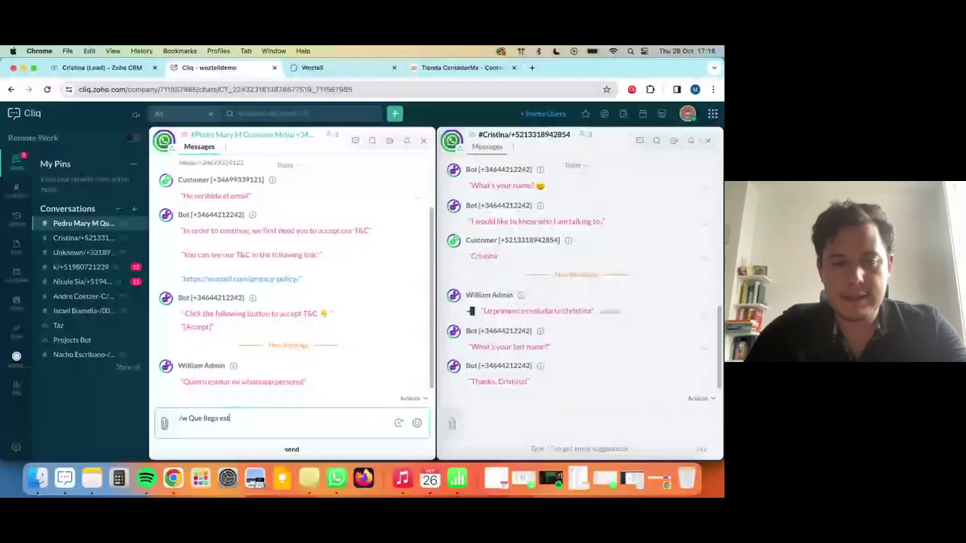
text(e mes)
text(?)
key(Return)
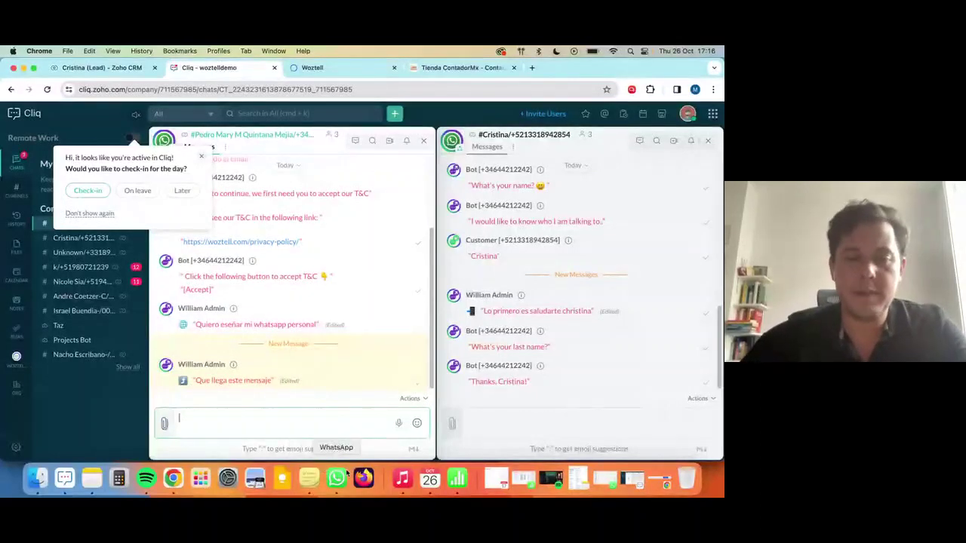
click(338, 481)
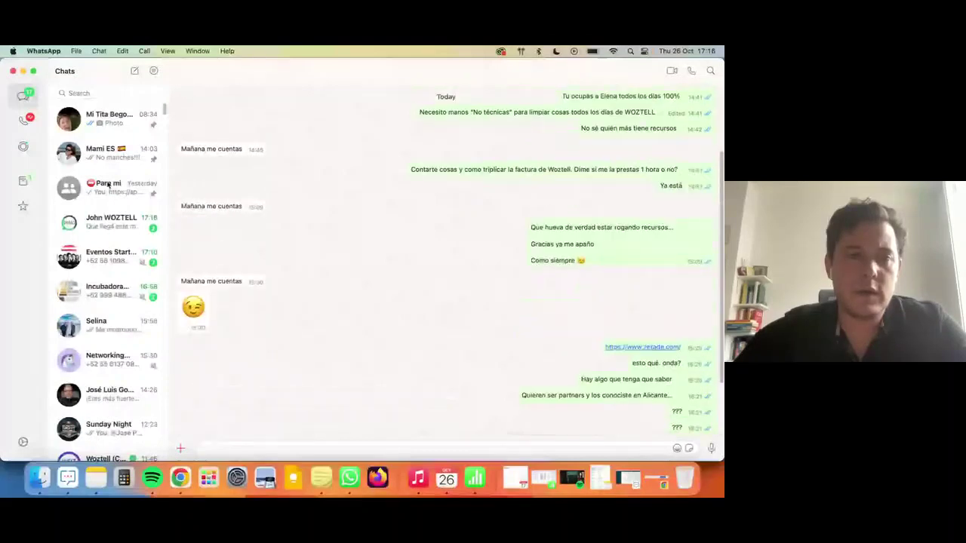
Open the WOZTELL business chat and check that both messages from Cliq arrived.
click(108, 187)
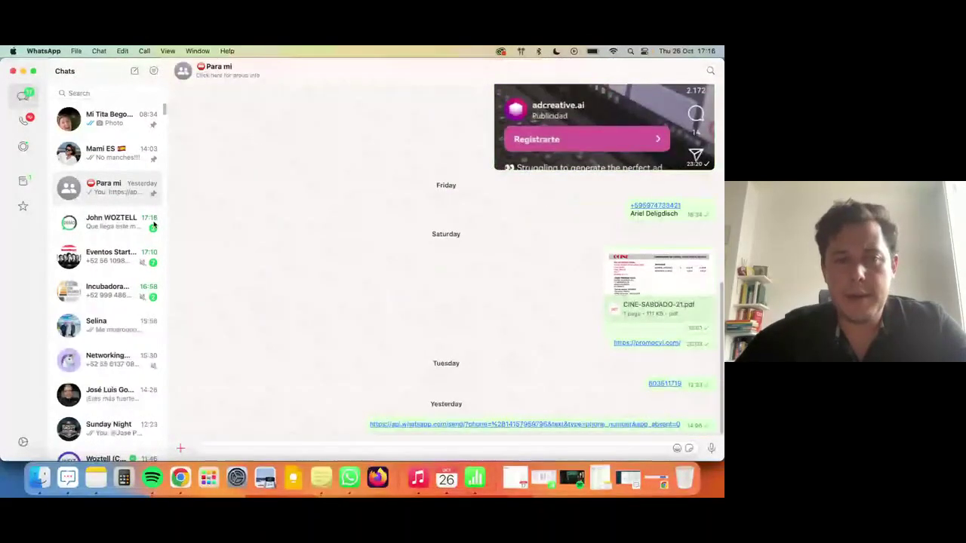
click(118, 225)
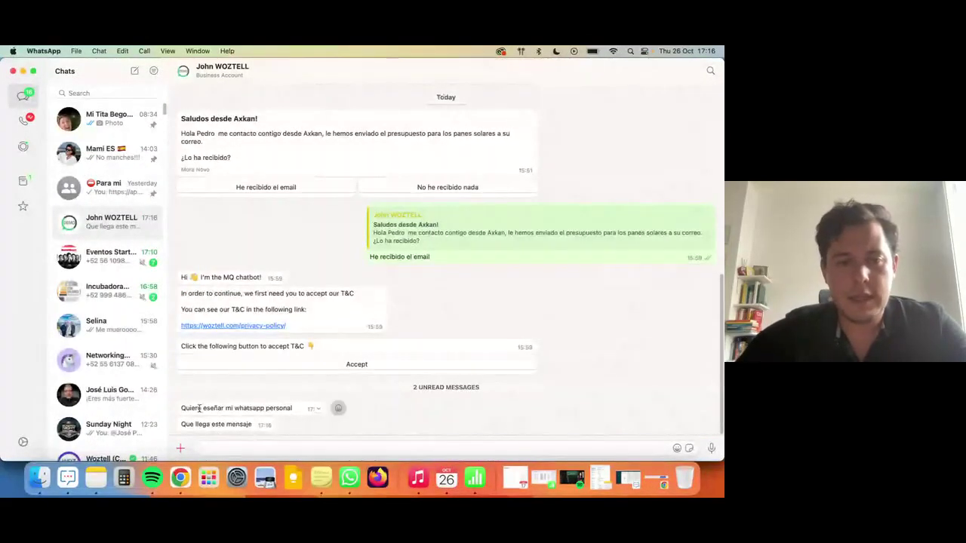
triple_click(236, 408)
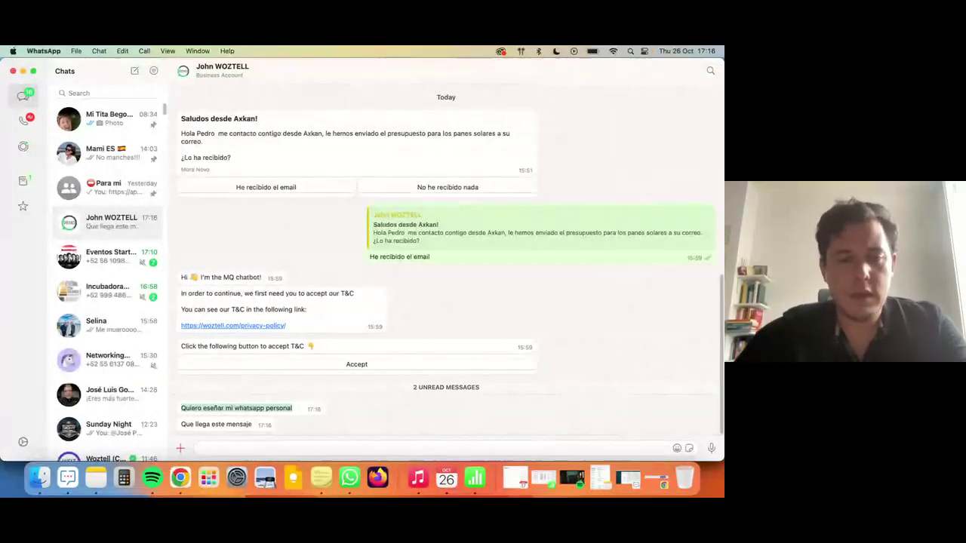
text(q)
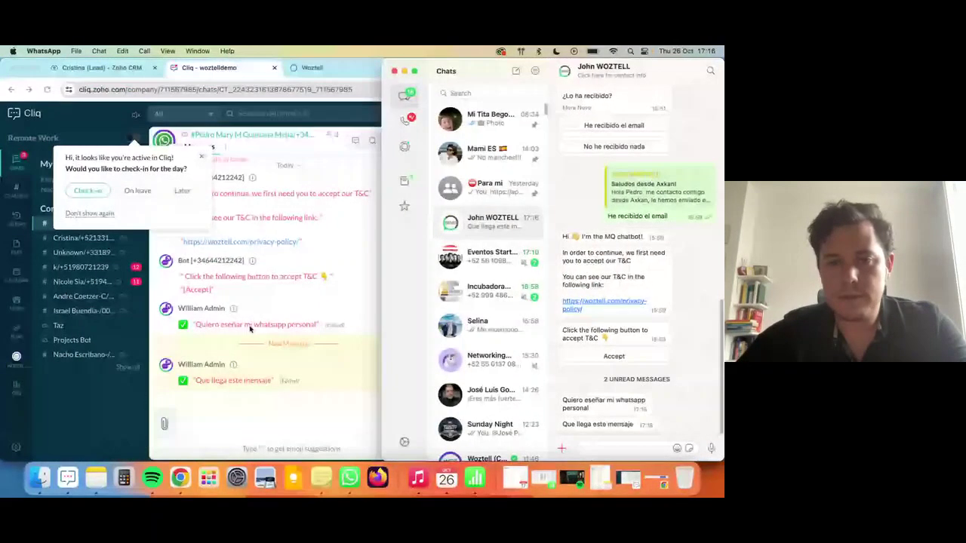
Tile WhatsApp beside the browser and send a '/w Este es un WhatsA' test message from Cliq.
click(295, 320)
drag(723, 302, 380, 306)
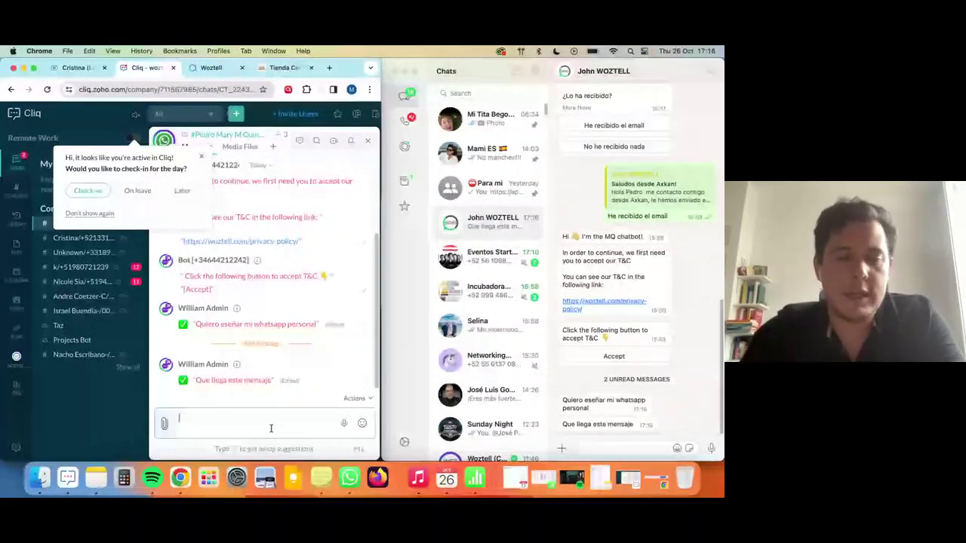
text(/w Este es u)
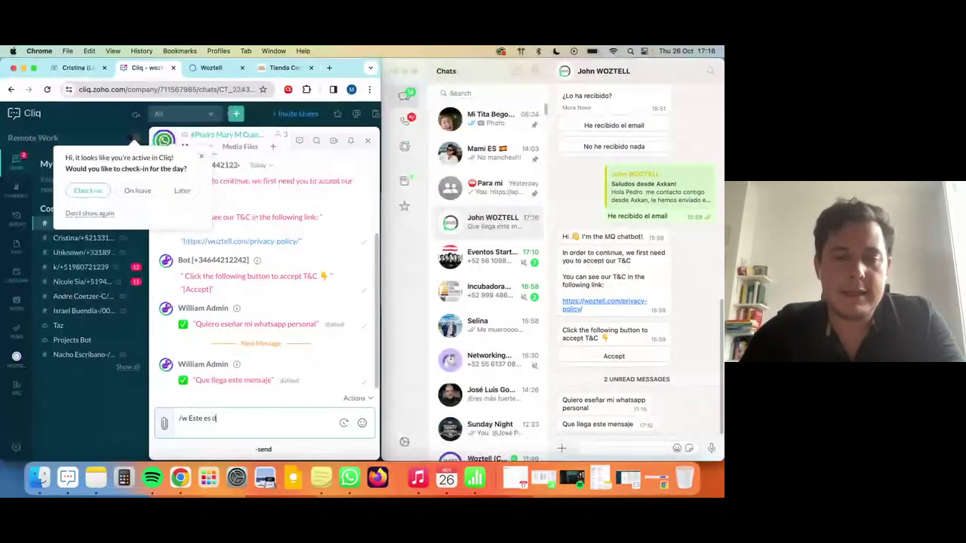
text(n WhatsApp)
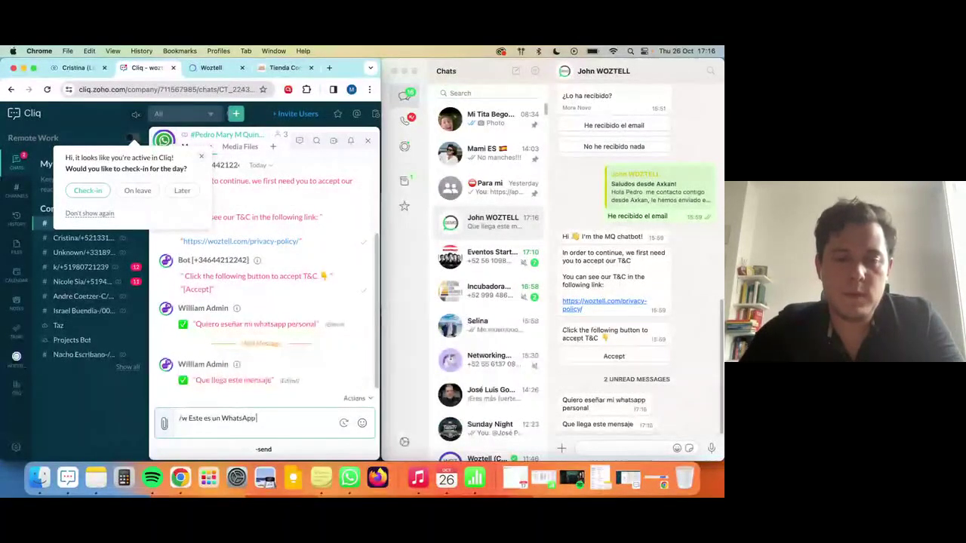
key(Return)
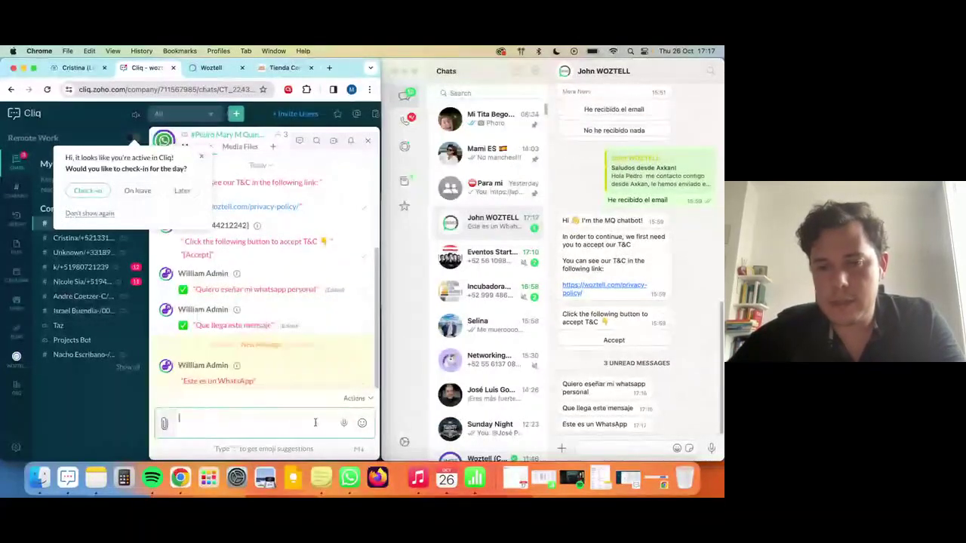
Send 'Codigo 123' and 'Atención al cliente' as a two-line /w message to WhatsApp.
text(/w Codi)
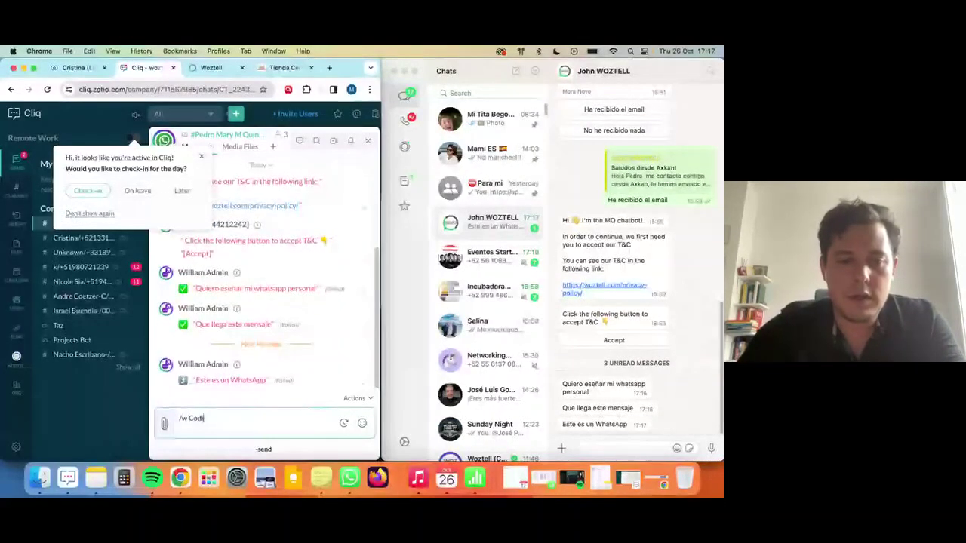
text(go 123)
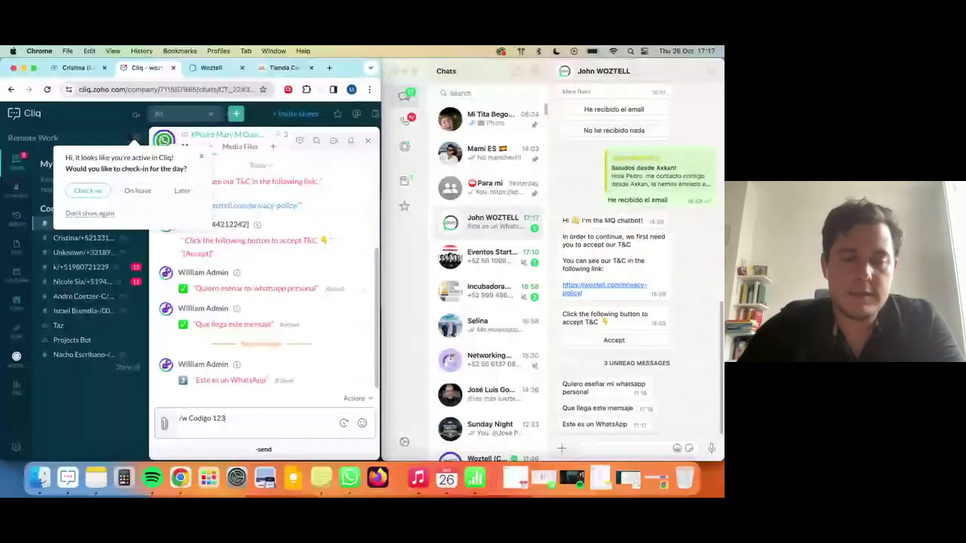
key(shift+Return)
text(Atenci)
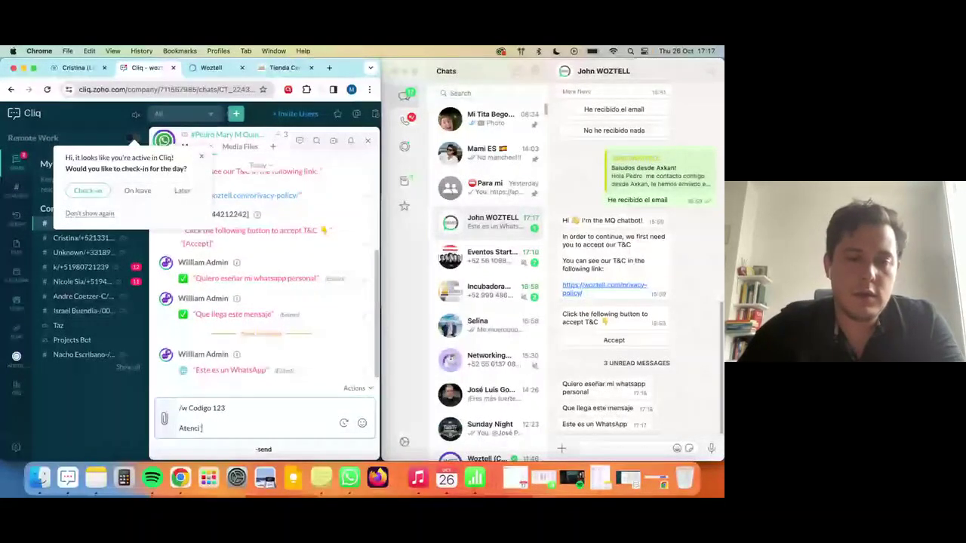
text(ón al cliente)
key(Return)
Send a rocket emoji with /w to WhatsApp, then clear the leftover /w command.
text(/w)
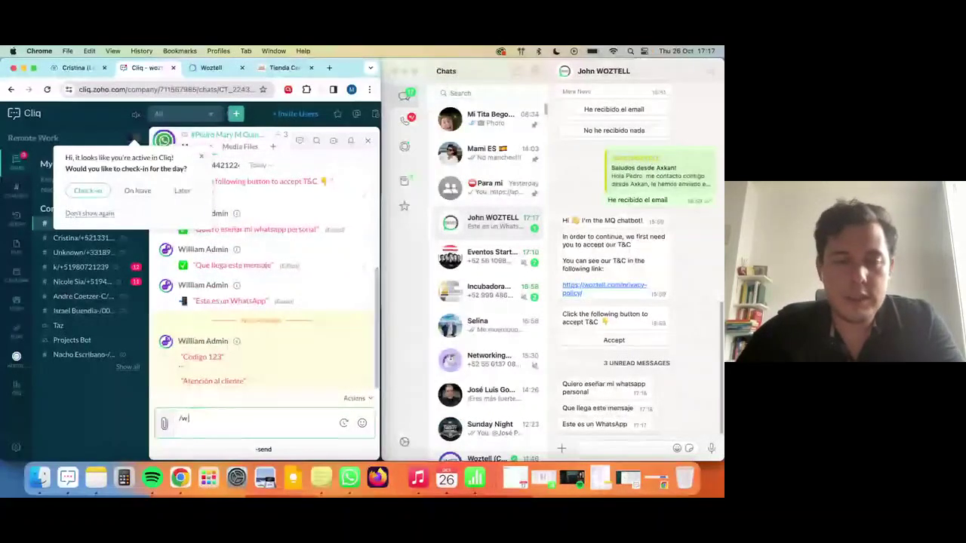
key(ctrl+super+space)
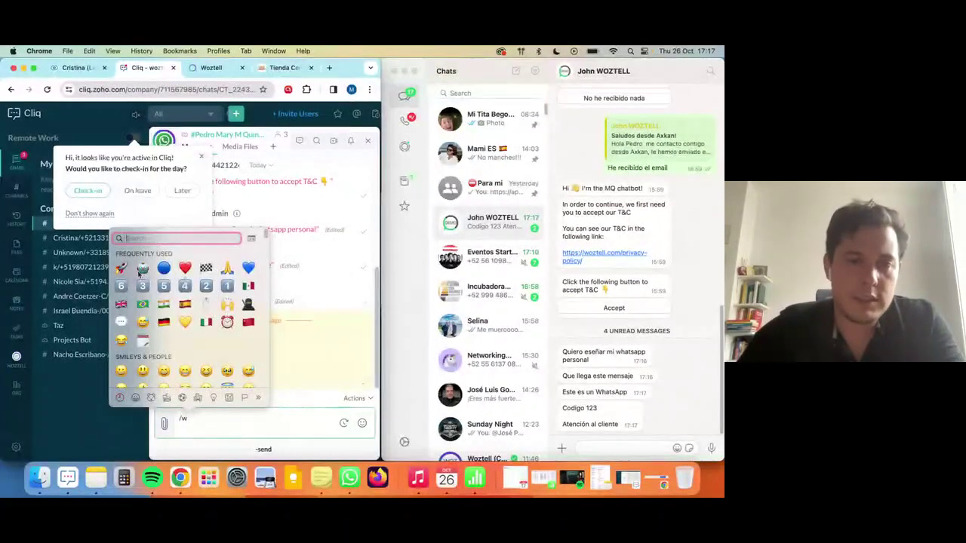
click(121, 267)
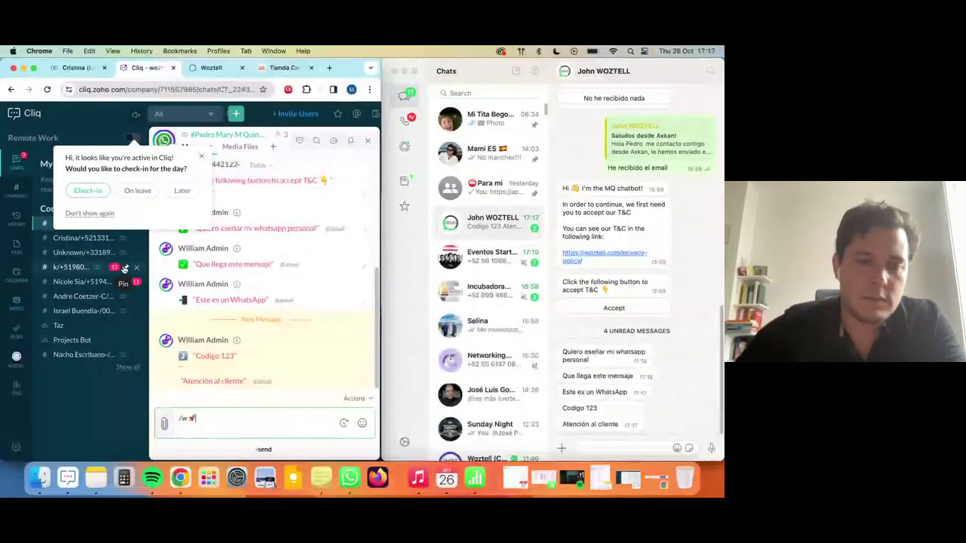
key(Return)
text(/w)
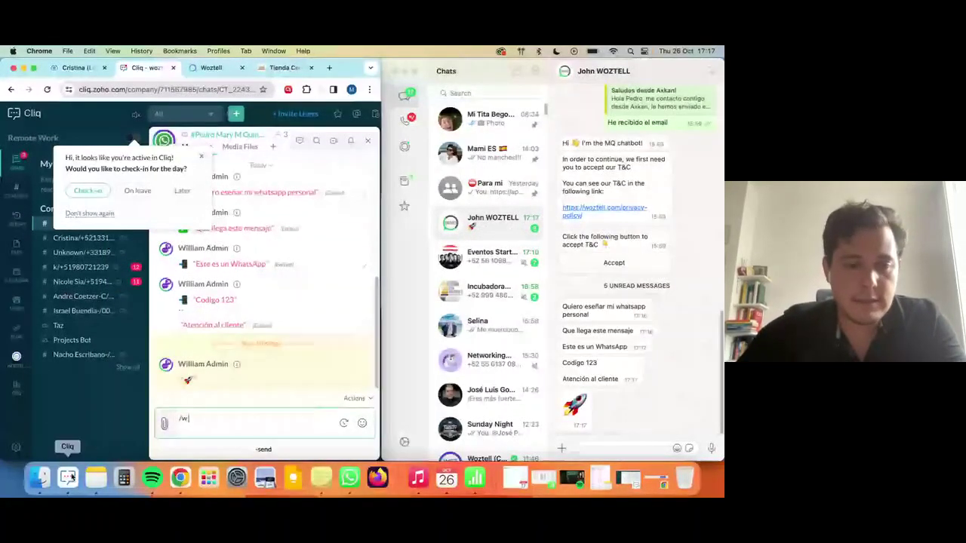
key(BackSpace)
key(BackSpace)
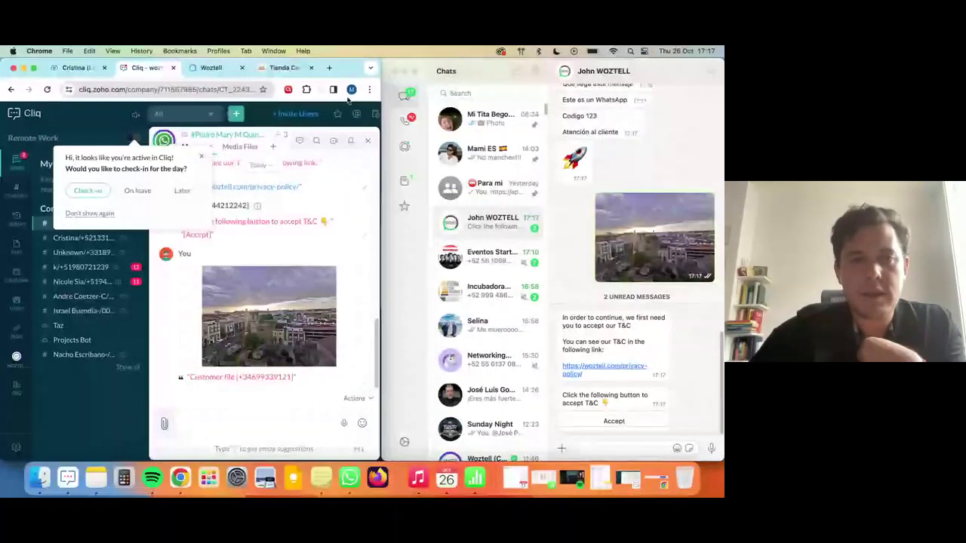
Maximize the browser, go to the lead's CRM record and close the WhatsApp dialog and chat popup.
double_click(343, 72)
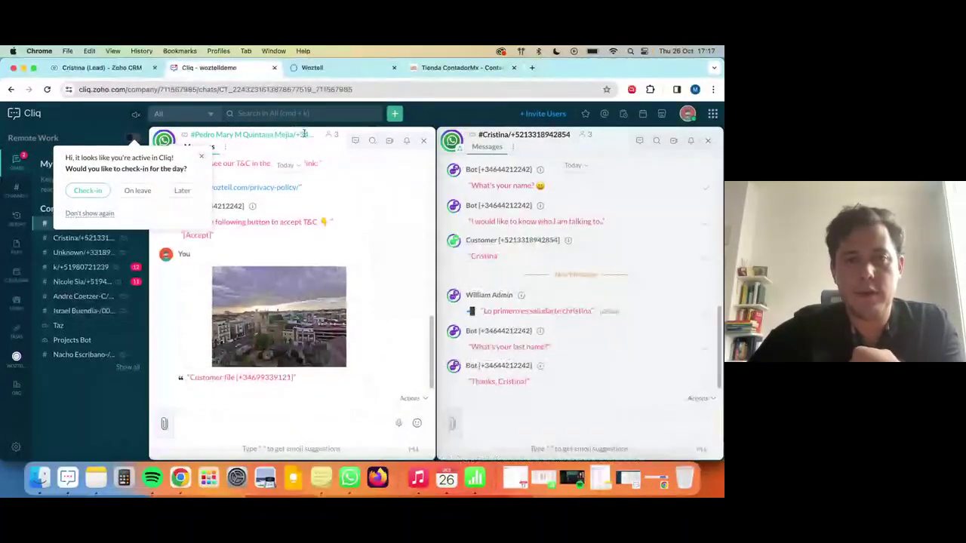
click(95, 68)
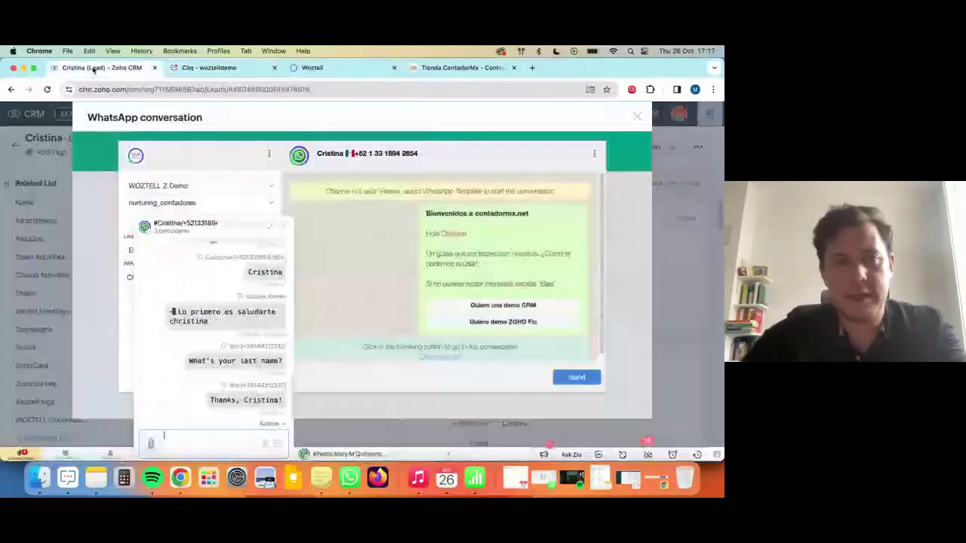
click(637, 118)
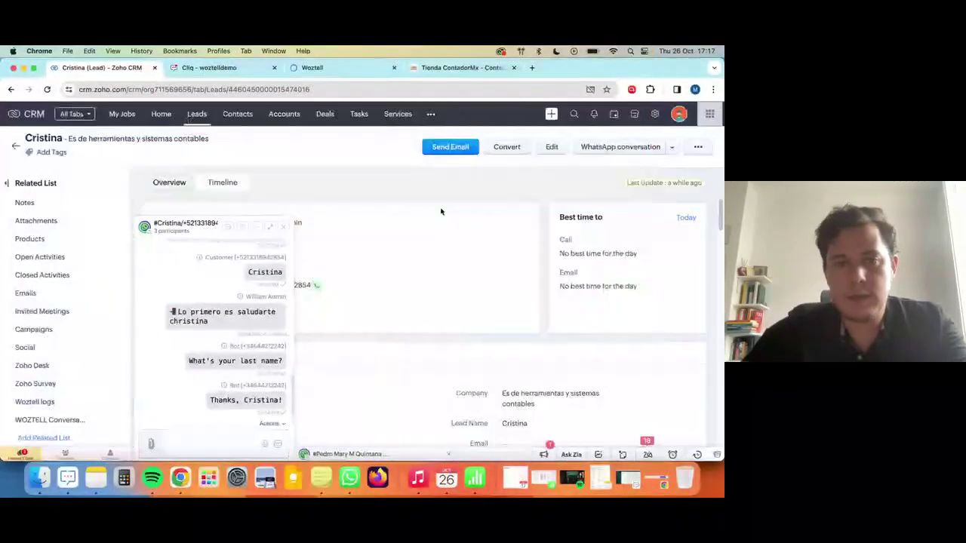
click(282, 225)
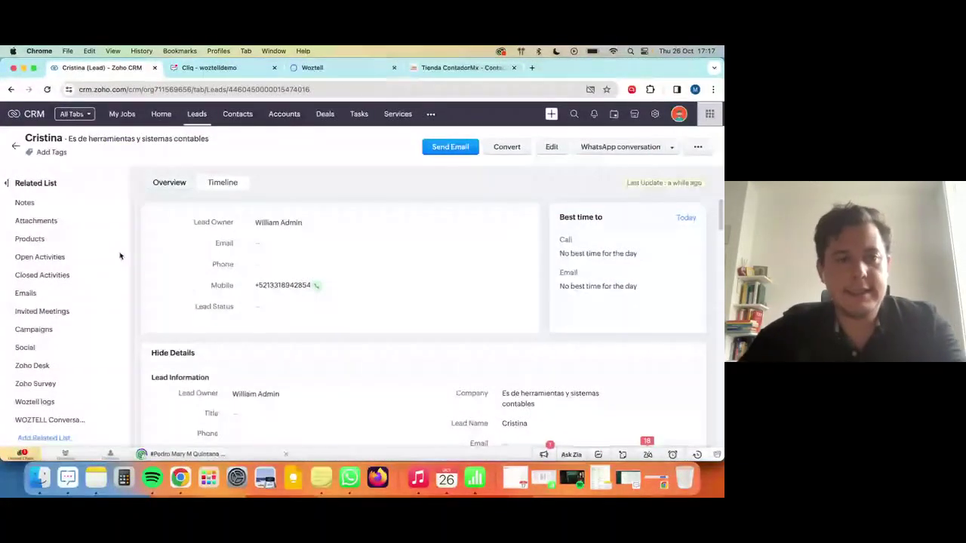
Review the lead's WOZTELL Conversation History with the bot exchange, then return to Cliq.
click(76, 419)
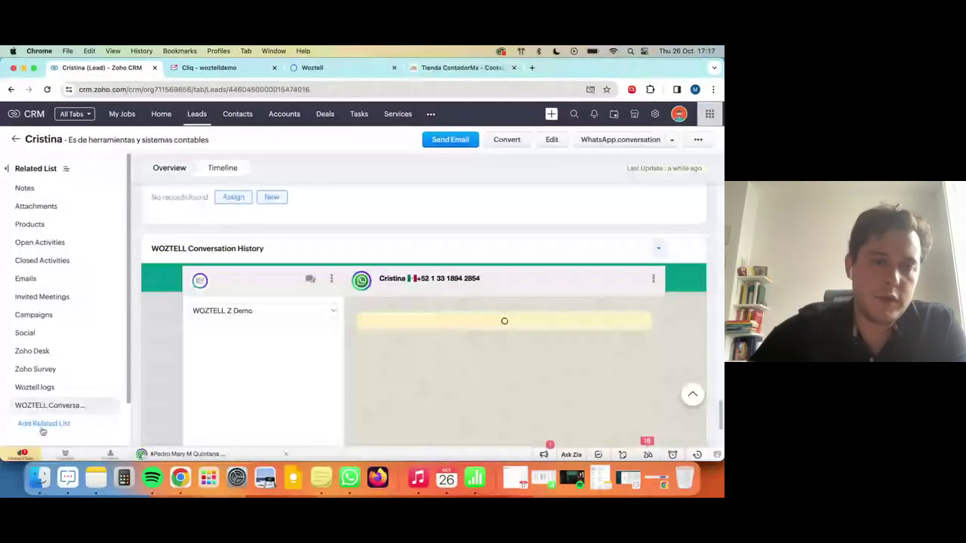
scroll(306, 311, down, 2)
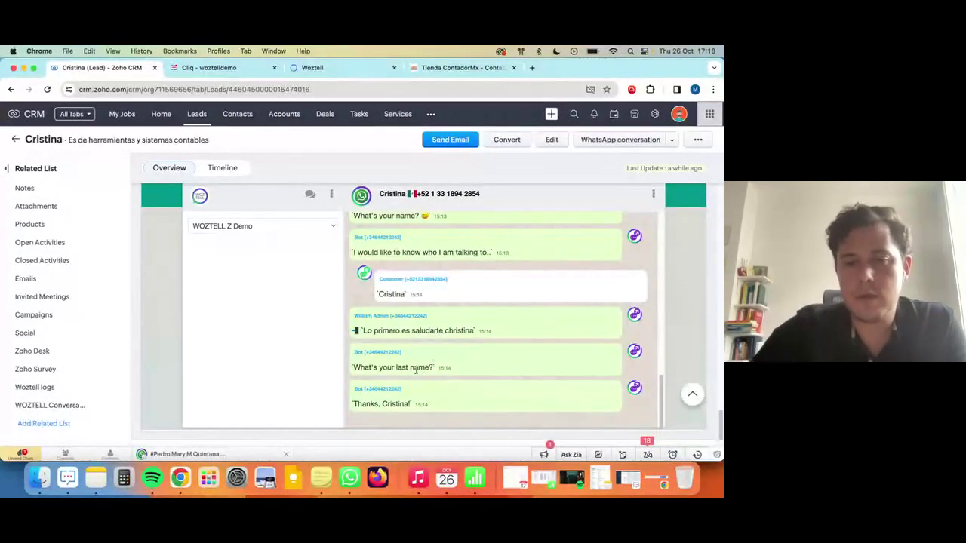
scroll(420, 368, up, 6)
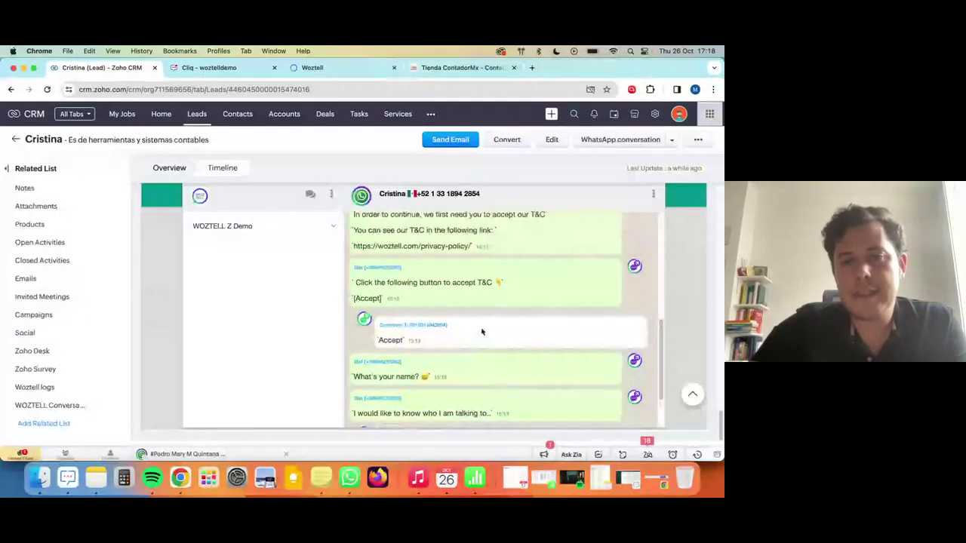
scroll(453, 328, up, 5)
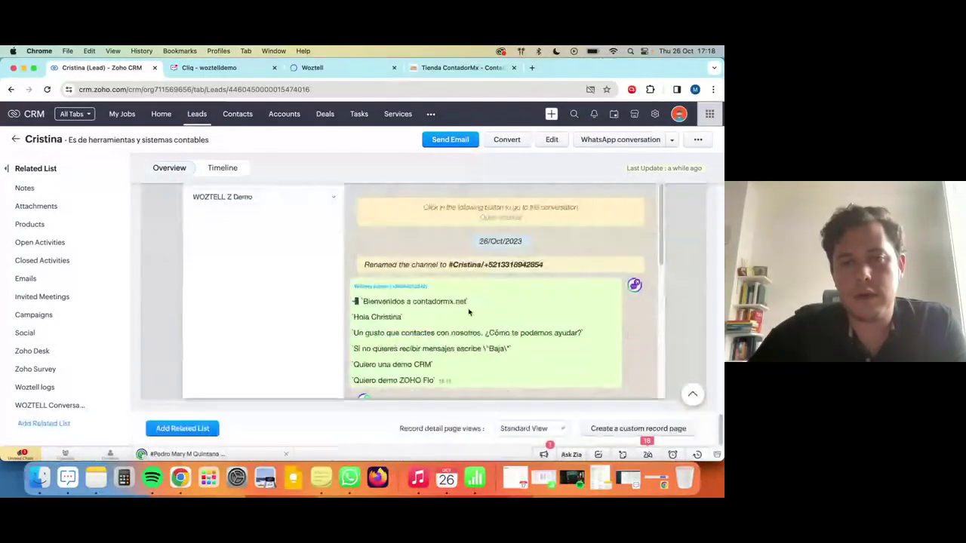
scroll(453, 309, down, 15)
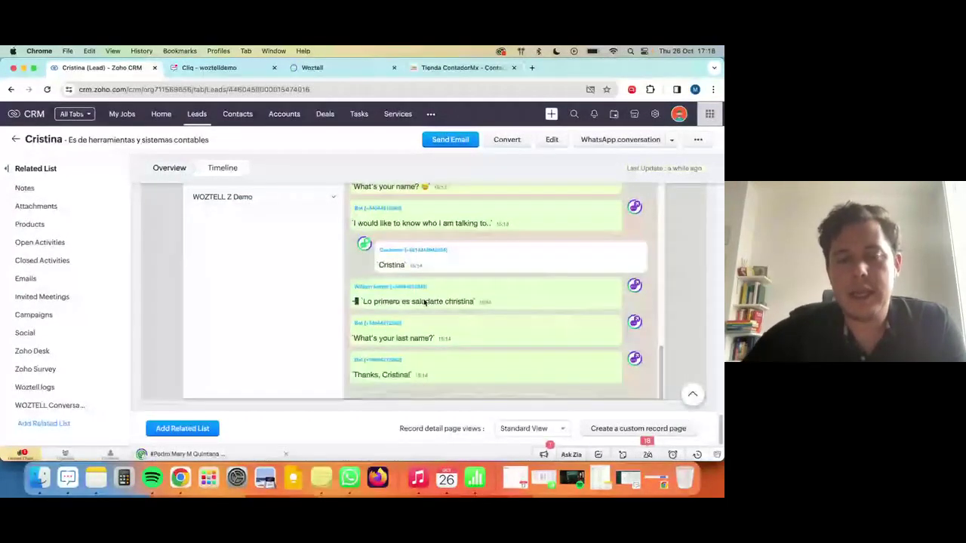
scroll(425, 302, up, 2)
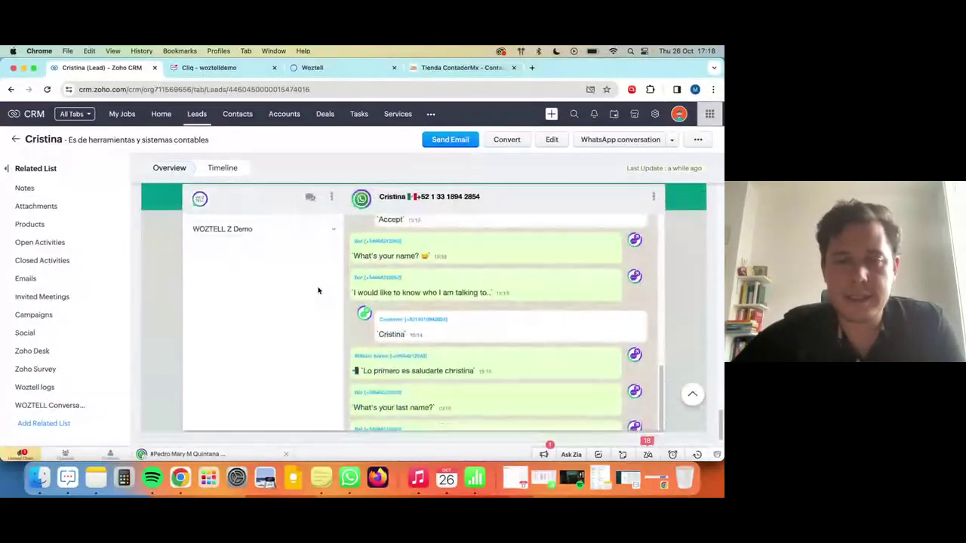
scroll(431, 320, down, 2)
scroll(367, 332, up, 2)
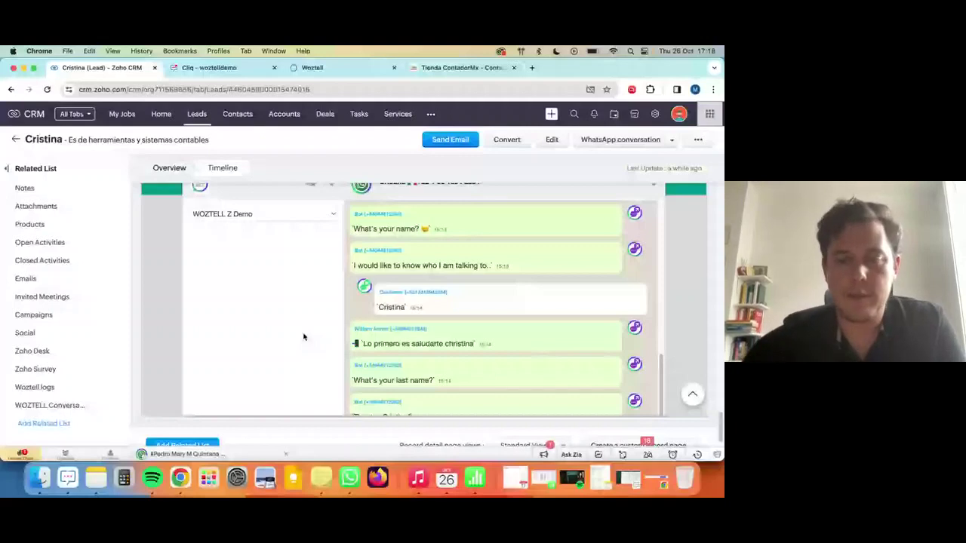
scroll(303, 337, up, 1)
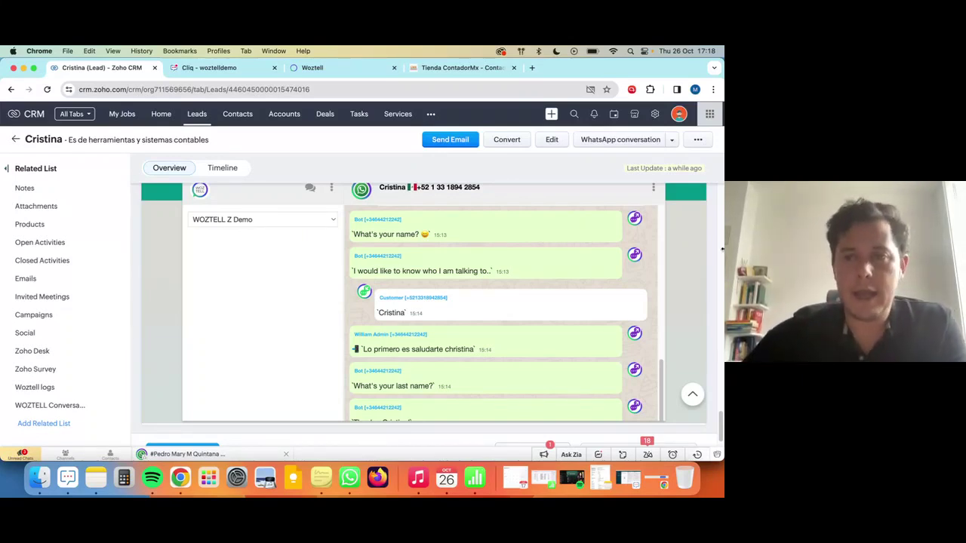
click(209, 67)
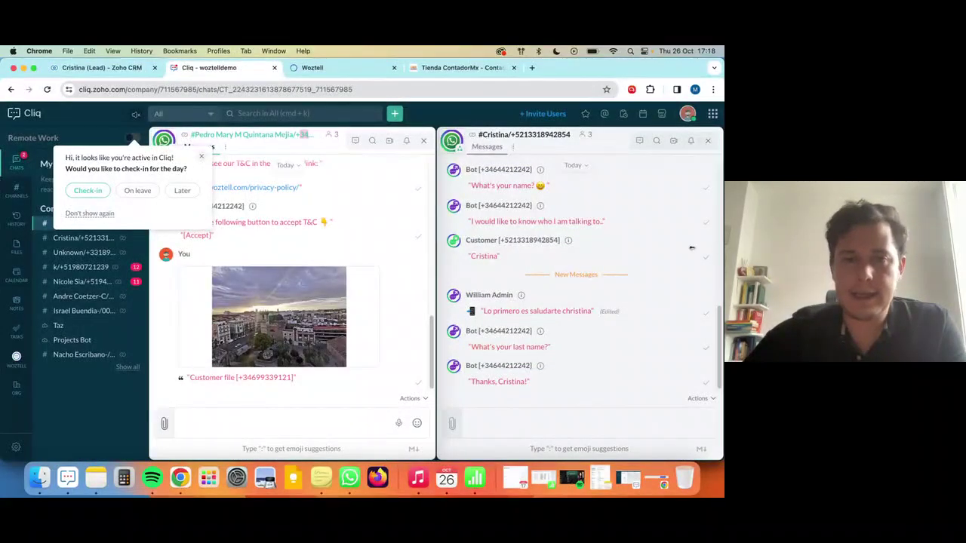
Put WhatsApp beside the browser and send 'tenemos conversaciones internas' in the Cliq conversation.
key(ctrl+alt+Left)
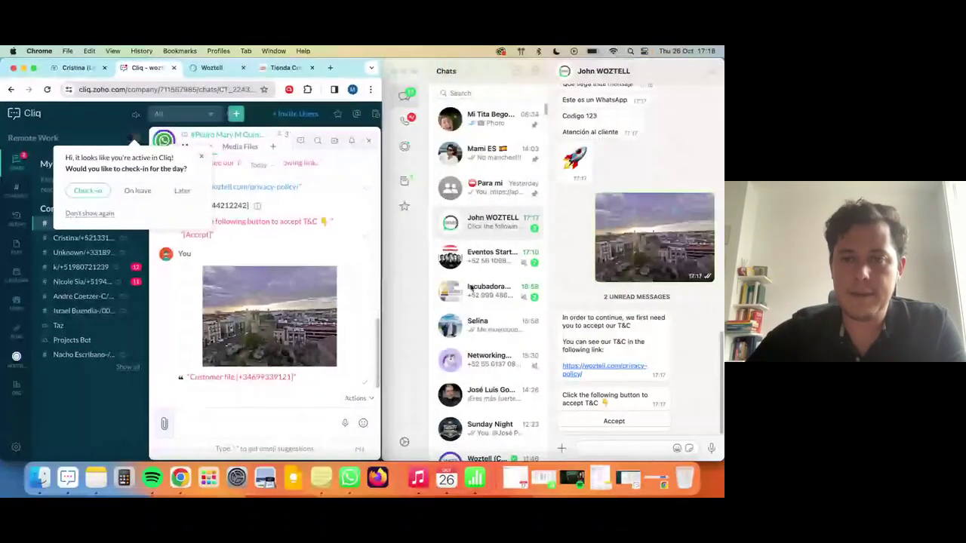
click(685, 348)
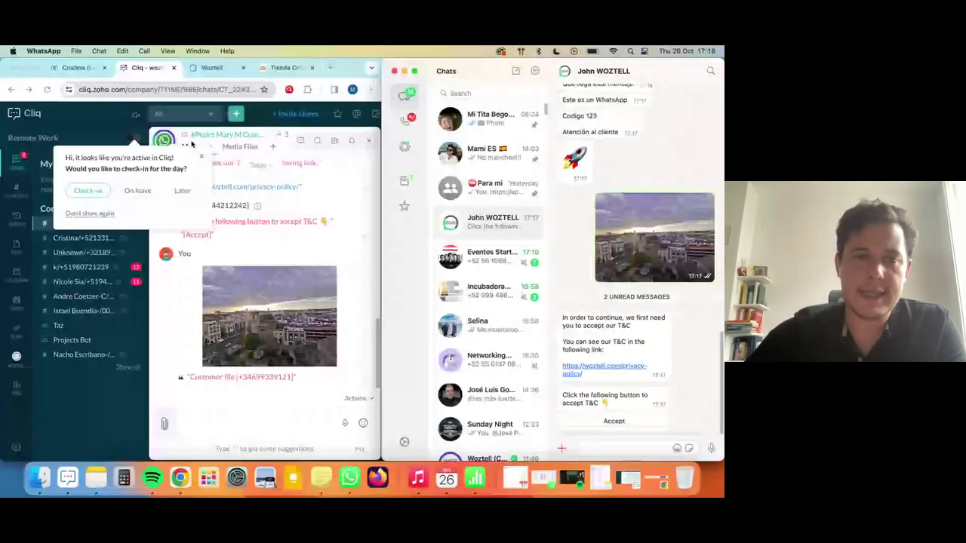
click(203, 162)
click(202, 159)
click(252, 420)
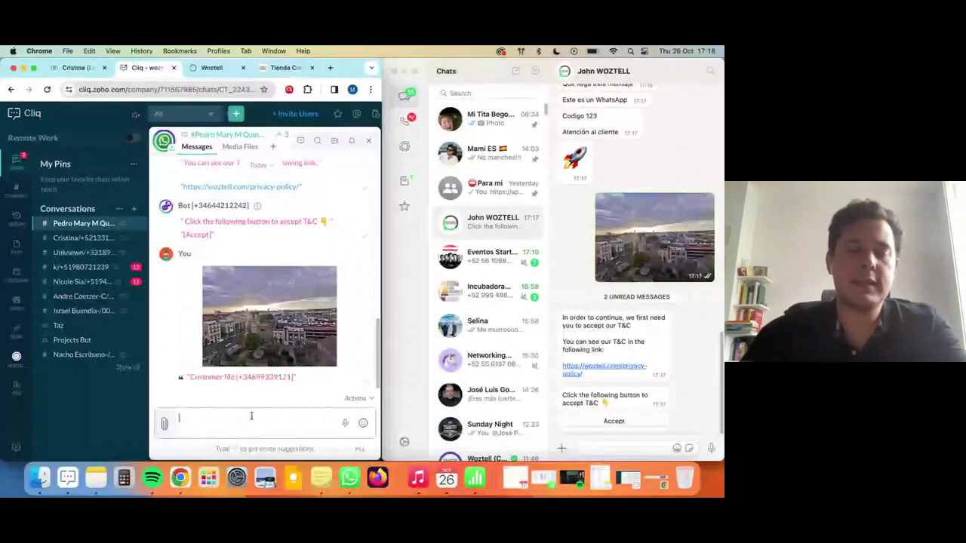
text(ter)
text(emos)
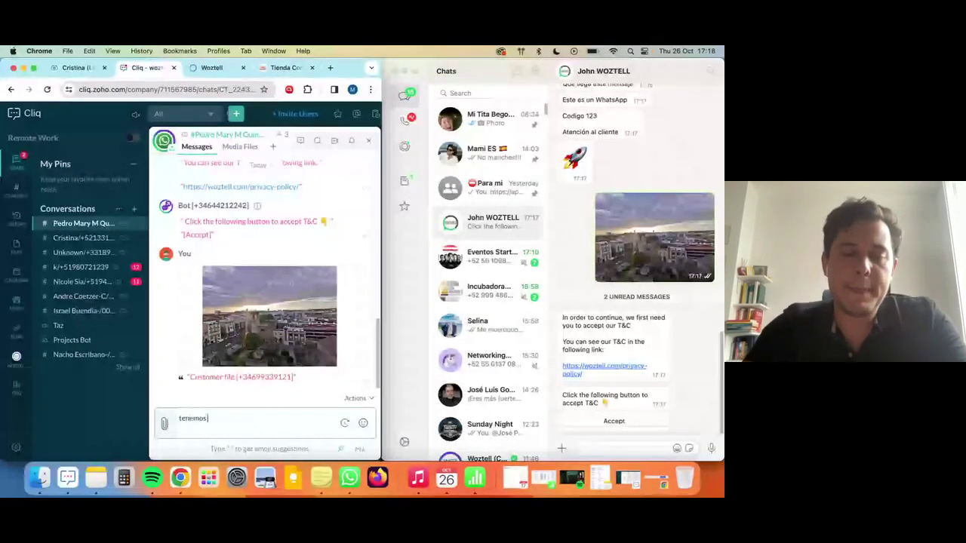
text( conversaciones intern)
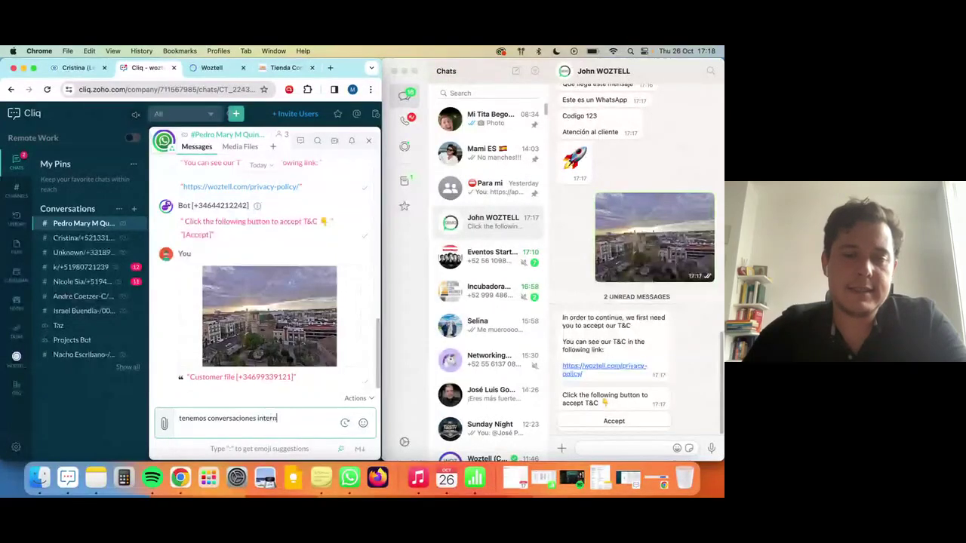
text(as)
key(Return)
Send a burst of ten short random test messages in the Cliq conversation.
text(todoasñdlfkj)
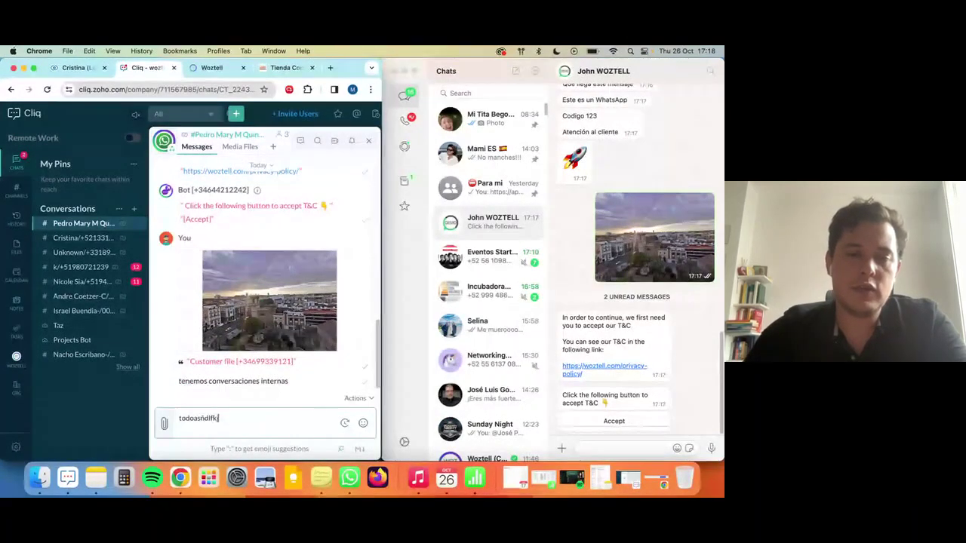
key(Return)
text(asñdlfkjasd)
key(Return)
text(asñdlfkj)
key(Return)
text(asdflkjasdf)
key(Return)
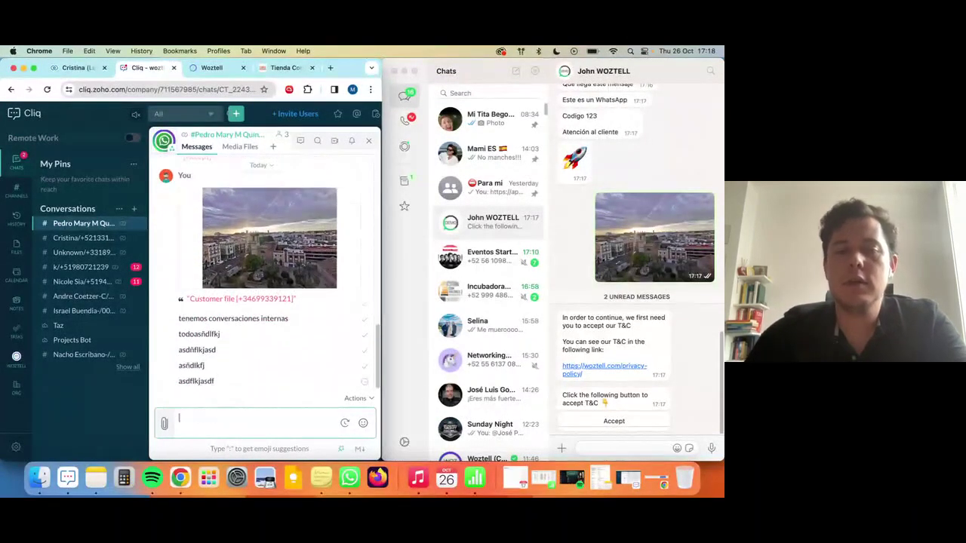
text(ñlaksjdf)
key(Return)
text(qñlwiru)
key(Return)
text(qwñeirk)
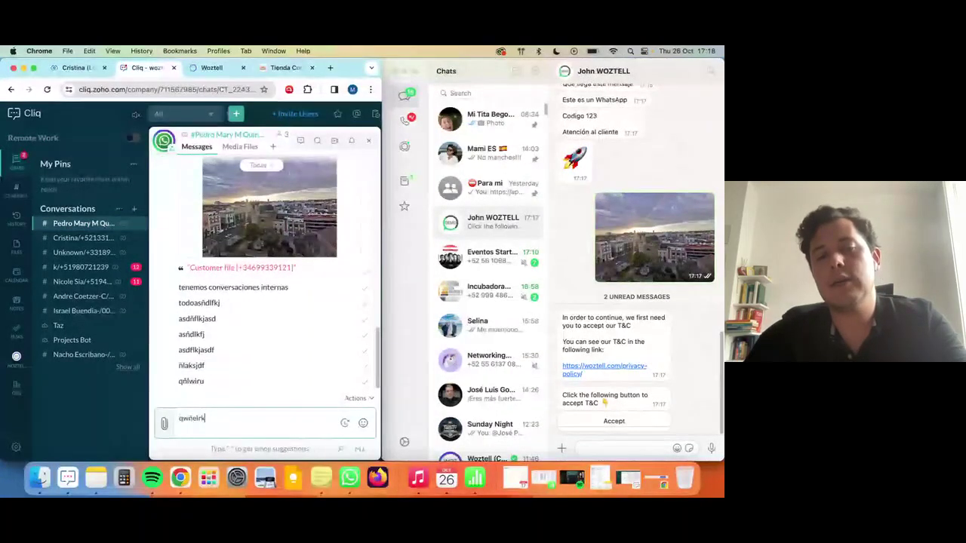
text(j)
key(Return)
text(asdñlfkj)
key(Return)
text(ñlasjdf)
key(Return)
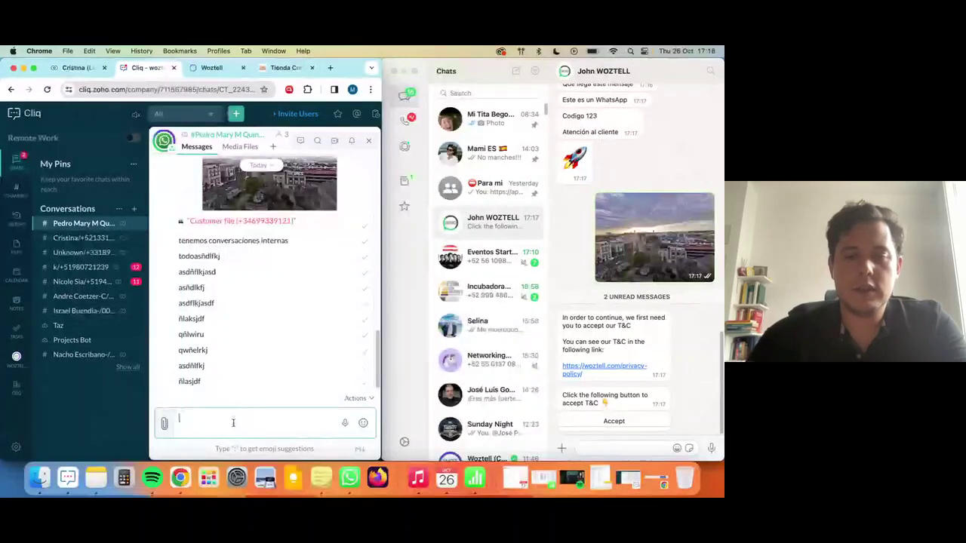
Begin a WhatsApp reply by typing '/w E' in the message box.
text(/w)
key(BackSpace)
key(BackSpace)
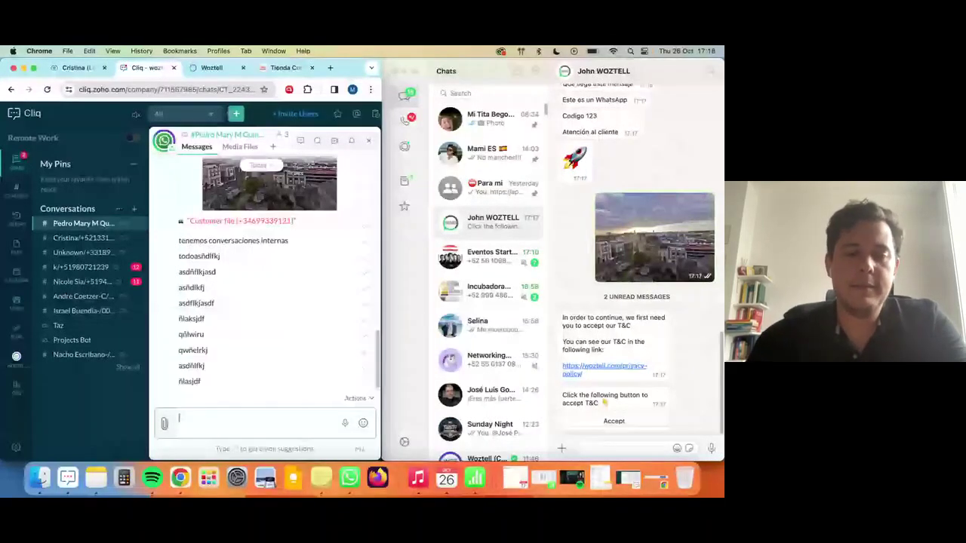
text(/w)
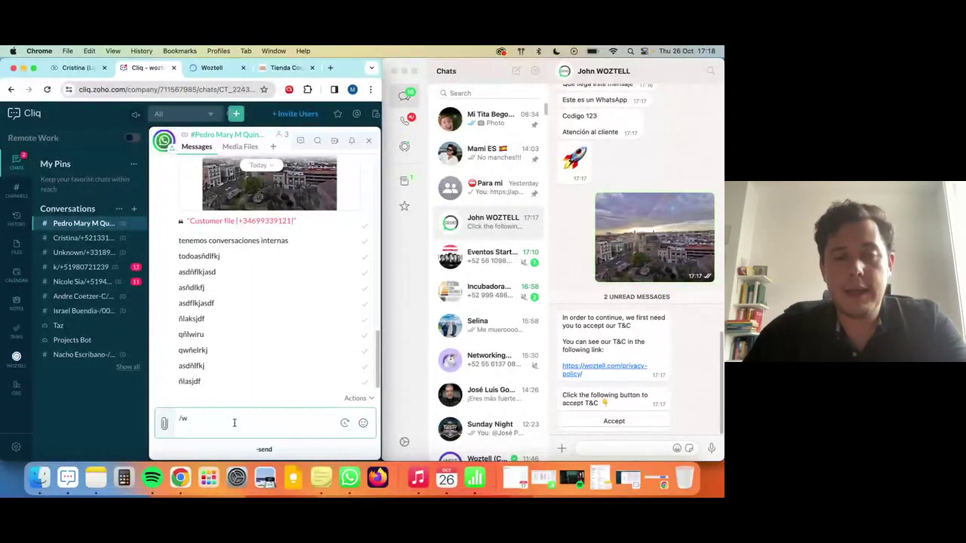
text( En un princpio)
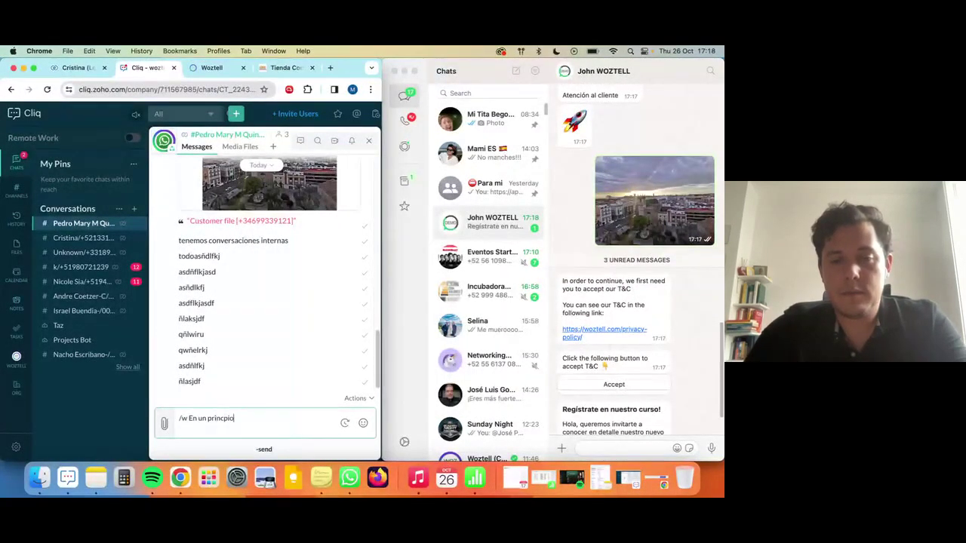
Send 'En un principio' to WhatsApp, confirm it arrived, then maximize the browser window.
key(Return)
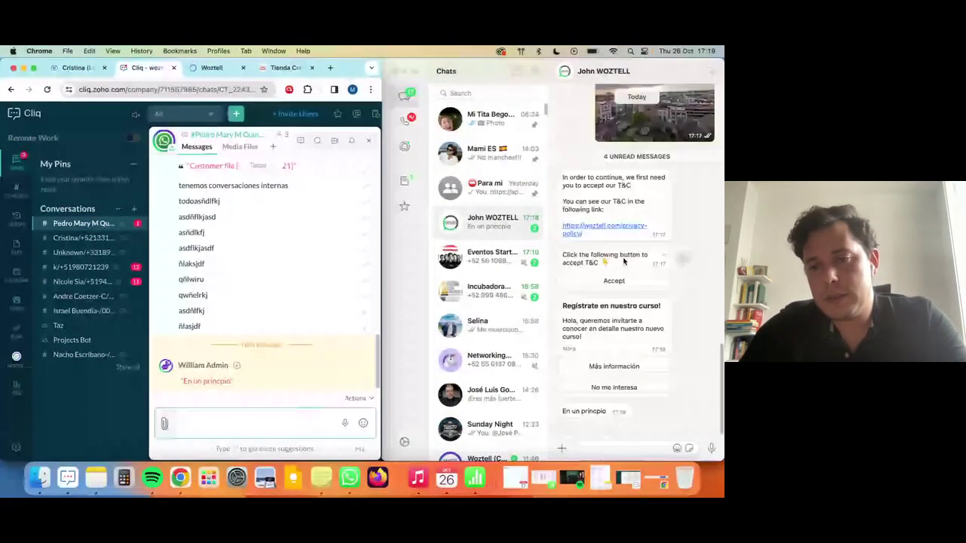
click(615, 366)
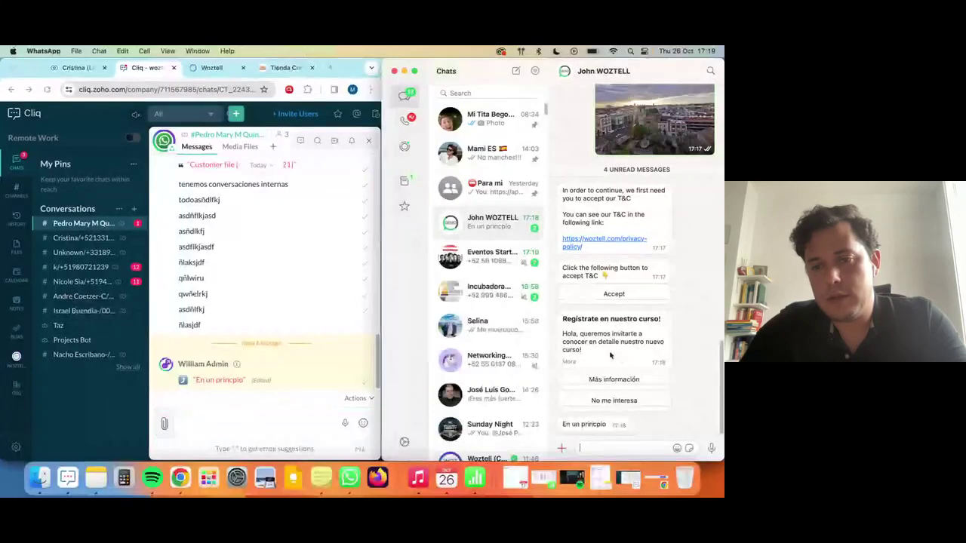
drag(565, 317, 597, 355)
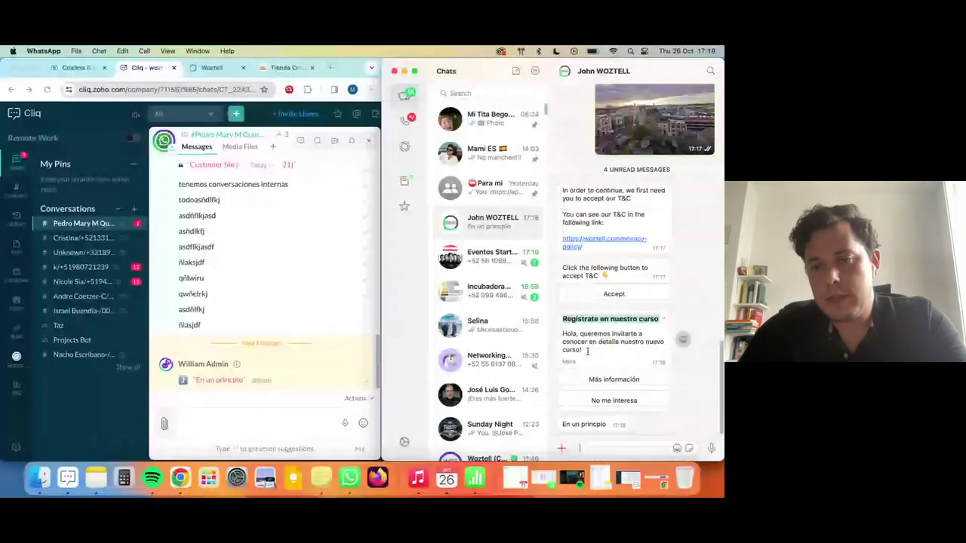
click(280, 379)
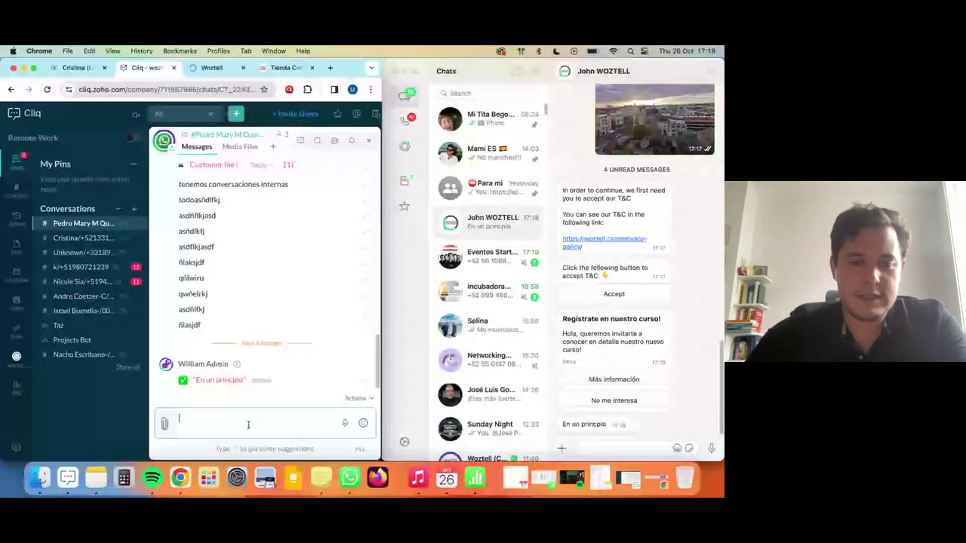
double_click(352, 68)
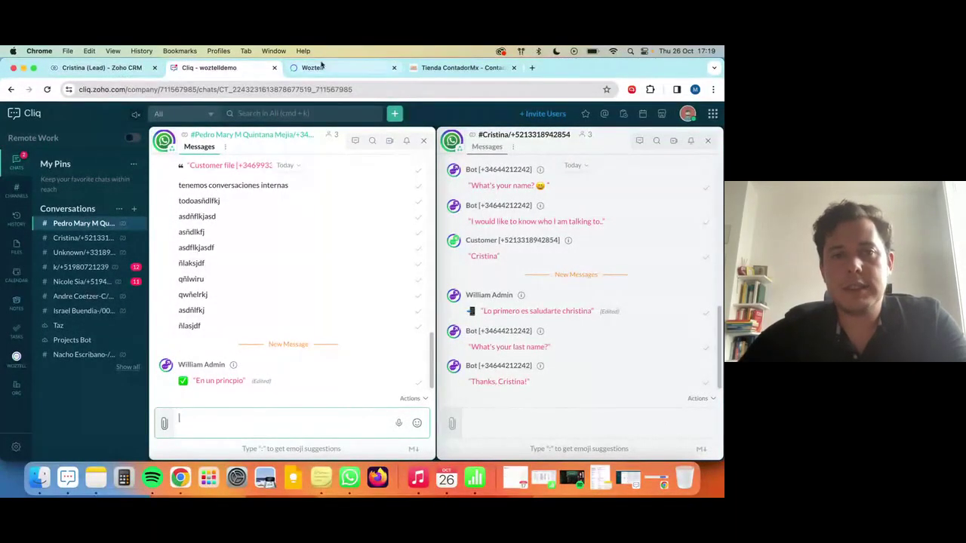
Scroll the lead's WOZTELL conversation history in CRM, then switch to the Tienda ContadorMx tab.
click(104, 68)
scroll(369, 253, up, 15)
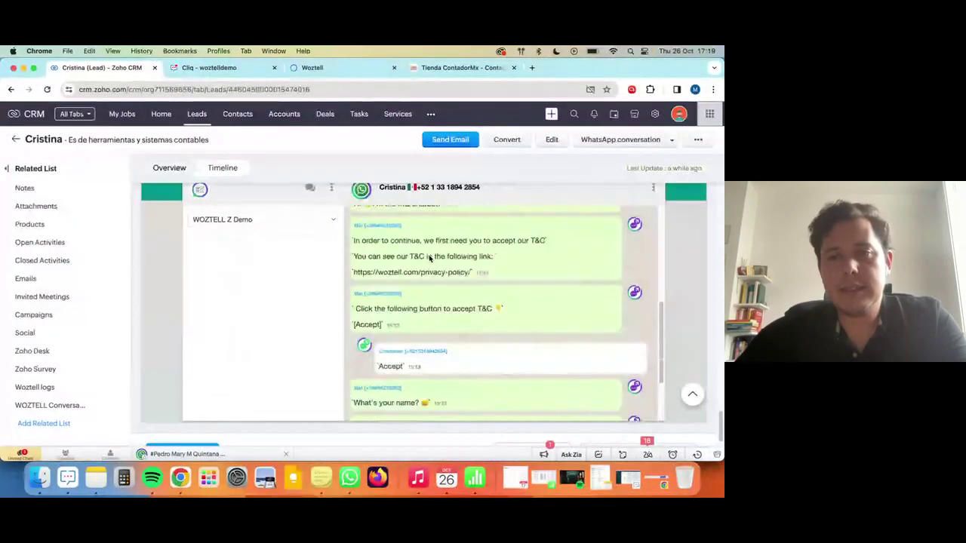
scroll(427, 259, down, 10)
scroll(430, 259, down, 3)
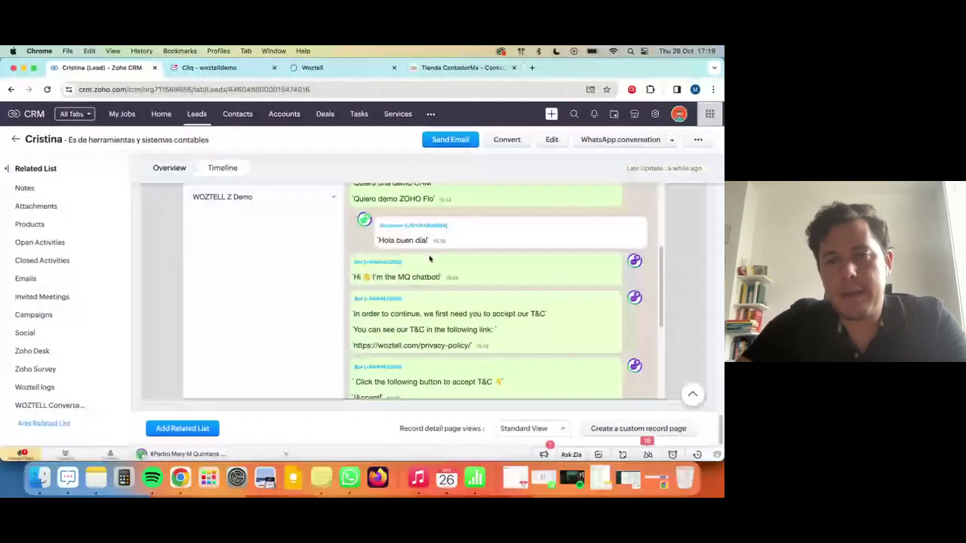
scroll(429, 259, up, 2)
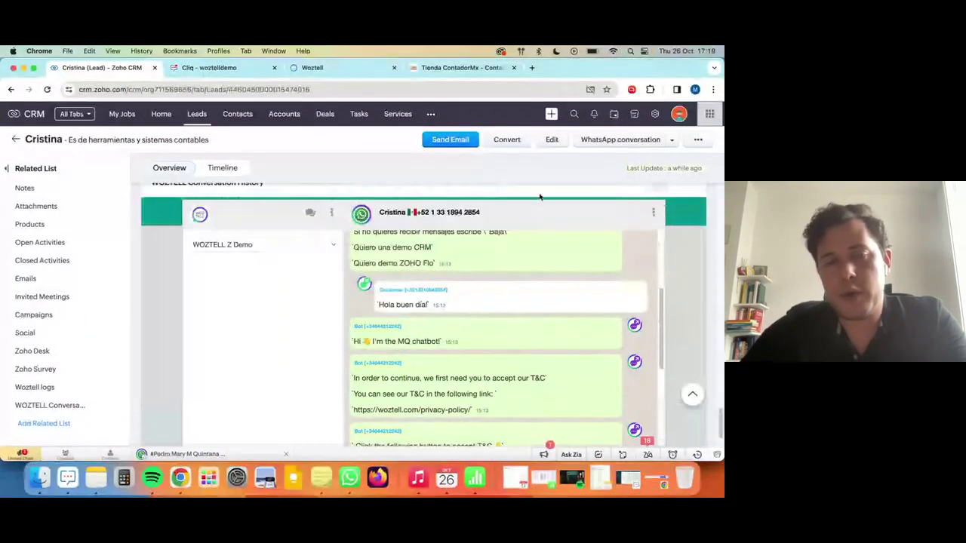
click(314, 67)
click(456, 67)
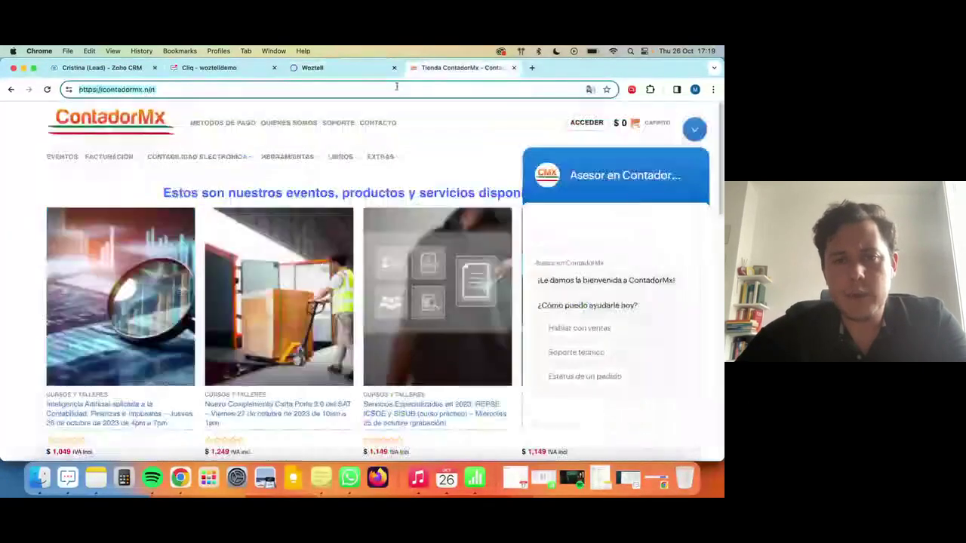
Load flow.zoho in a new tab beside CRM and switch off the first books & woztell flow.
click(532, 67)
text(flow.zo)
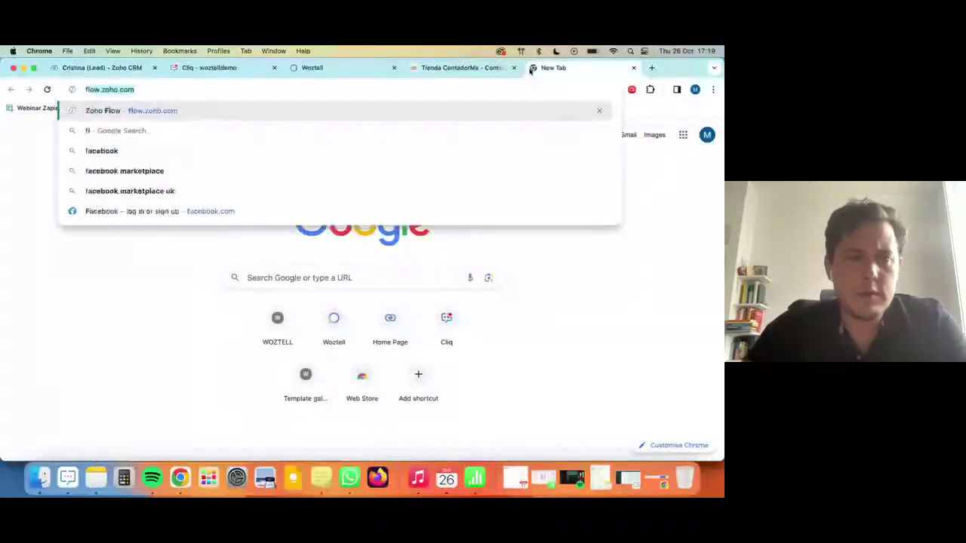
text(ho)
key(Return)
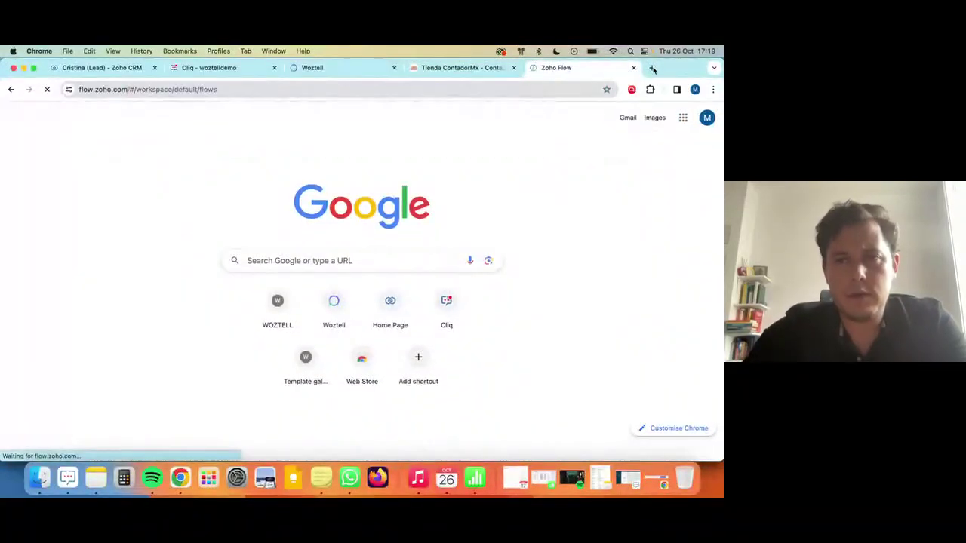
drag(611, 76, 315, 99)
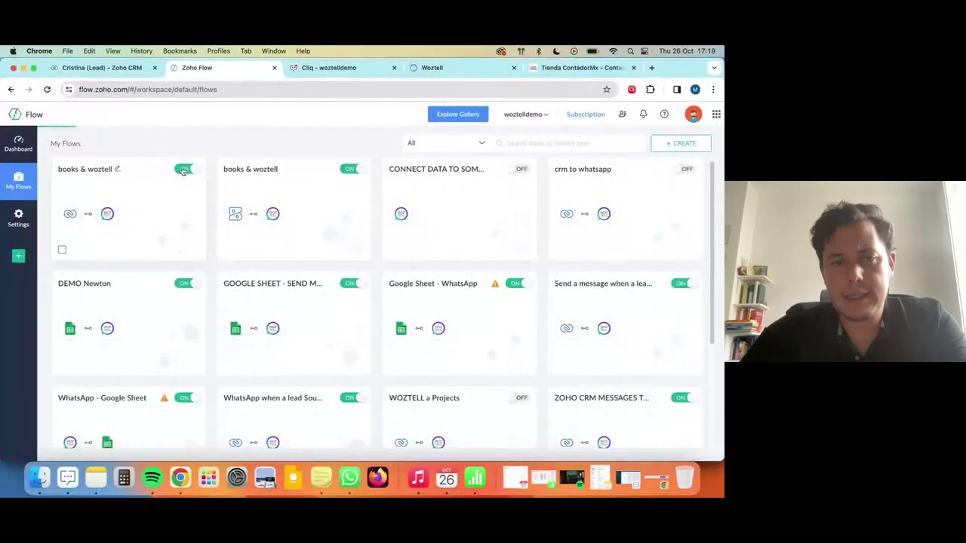
click(182, 170)
click(10, 89)
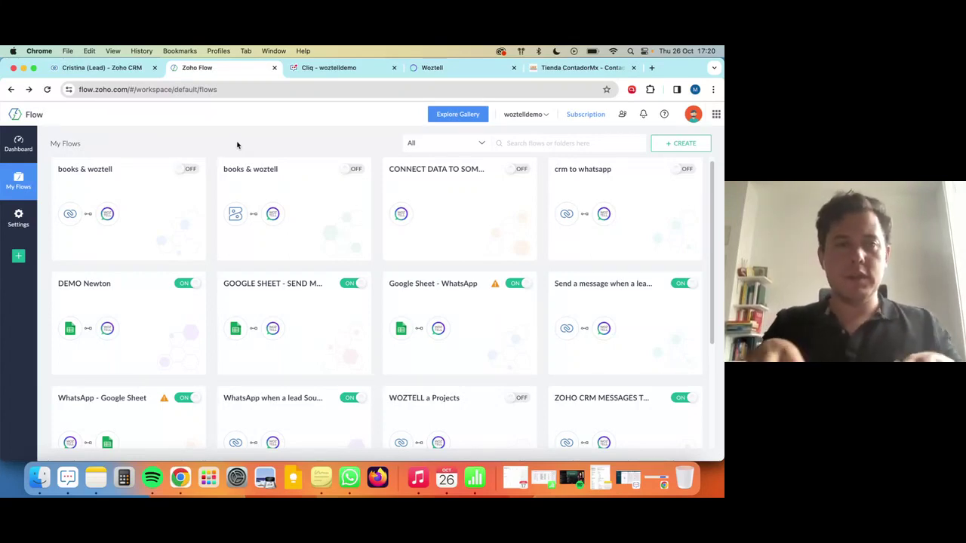
click(102, 67)
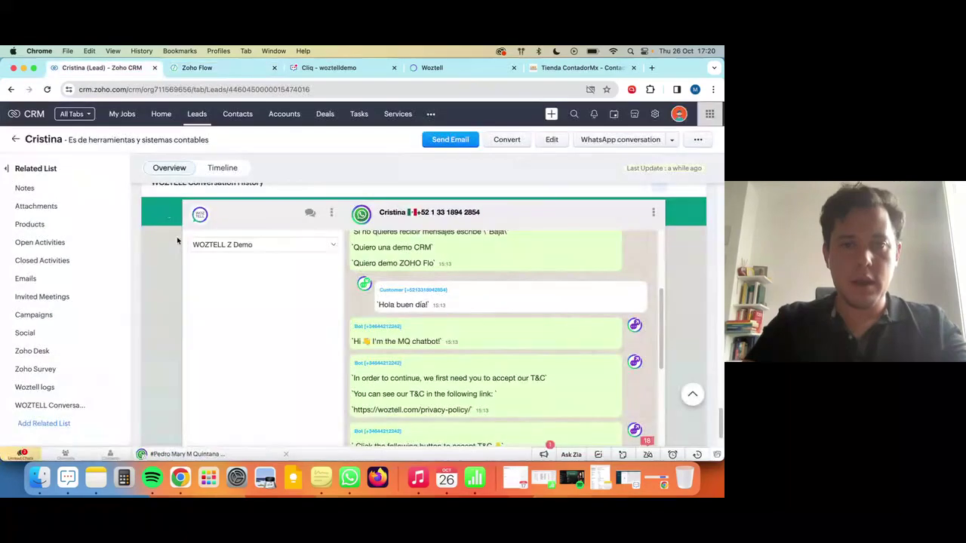
key(ctrl+Up)
click(112, 368)
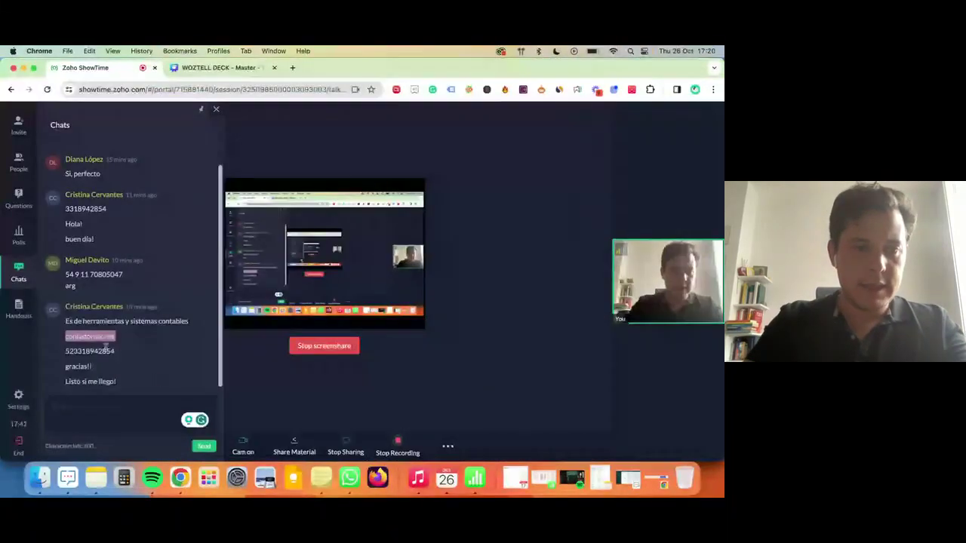
click(133, 290)
drag(123, 275, 65, 275)
key(ctrl+Up)
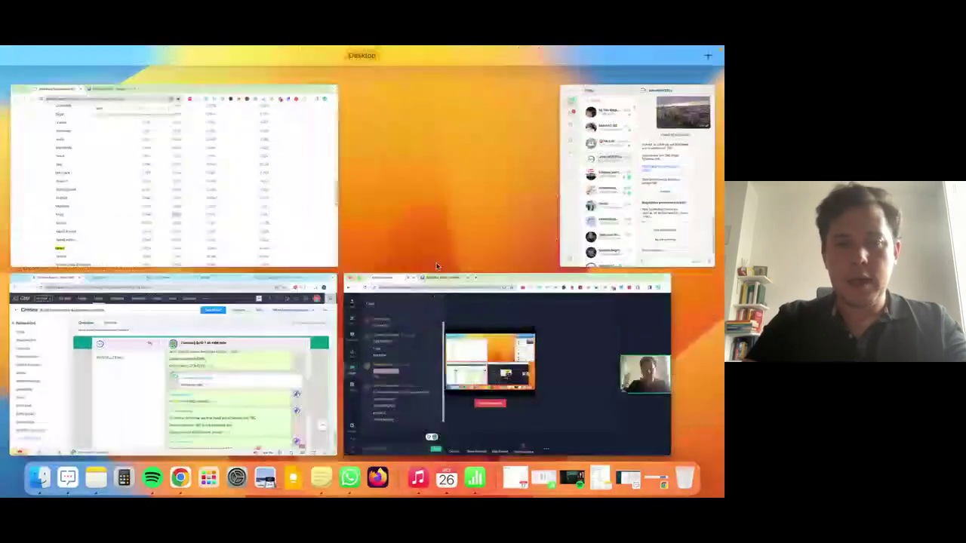
click(242, 332)
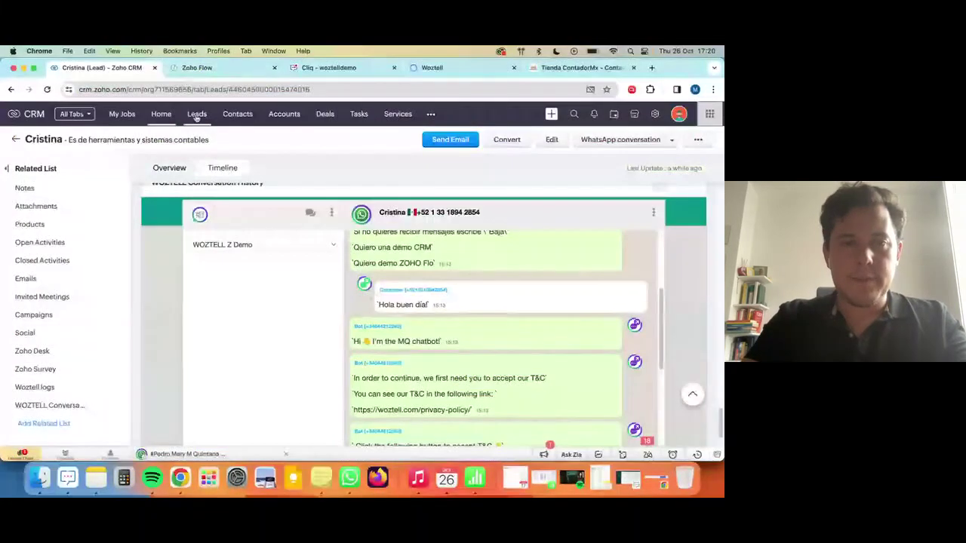
click(219, 67)
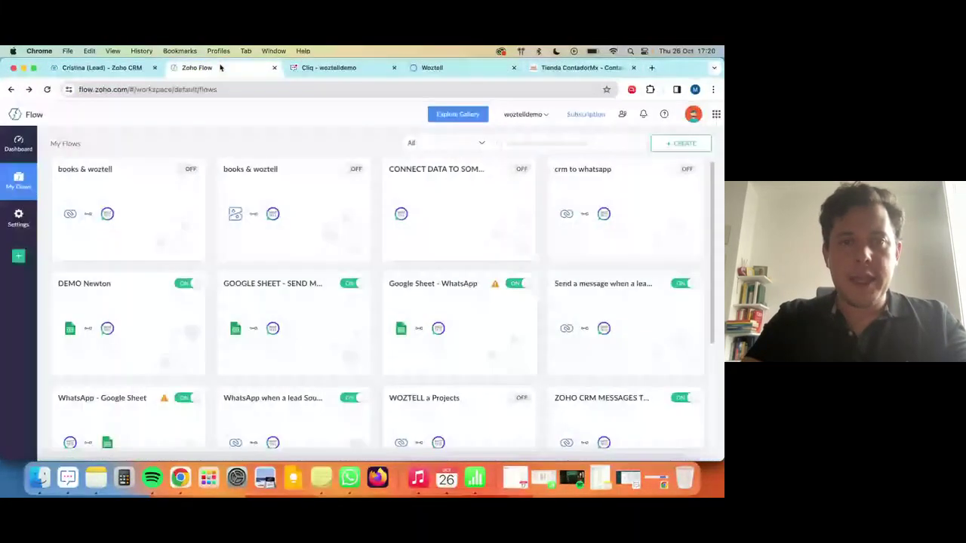
Create a flow named 'Lead Nuevo CRM a WhatsApp', reusing that text as its description.
click(688, 145)
click(647, 168)
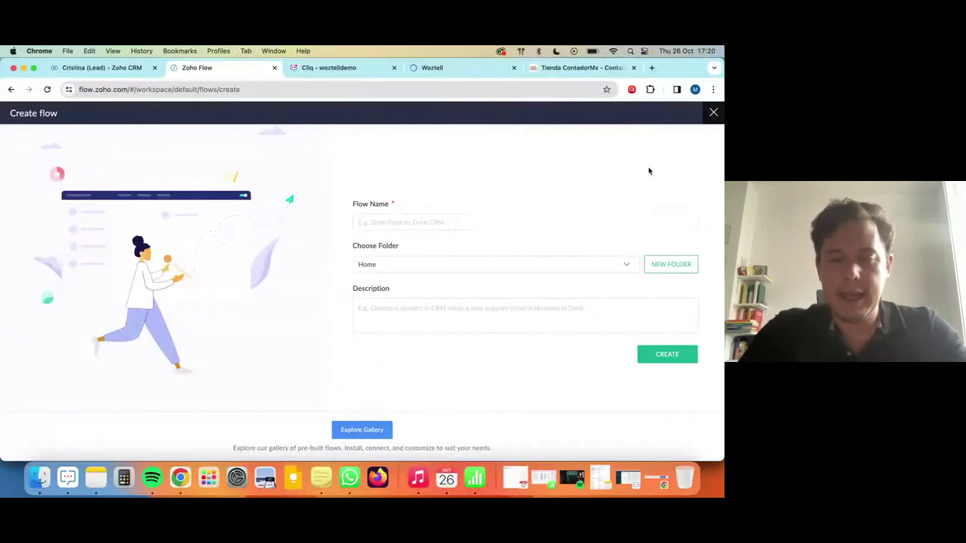
text(Lead Nuevo C)
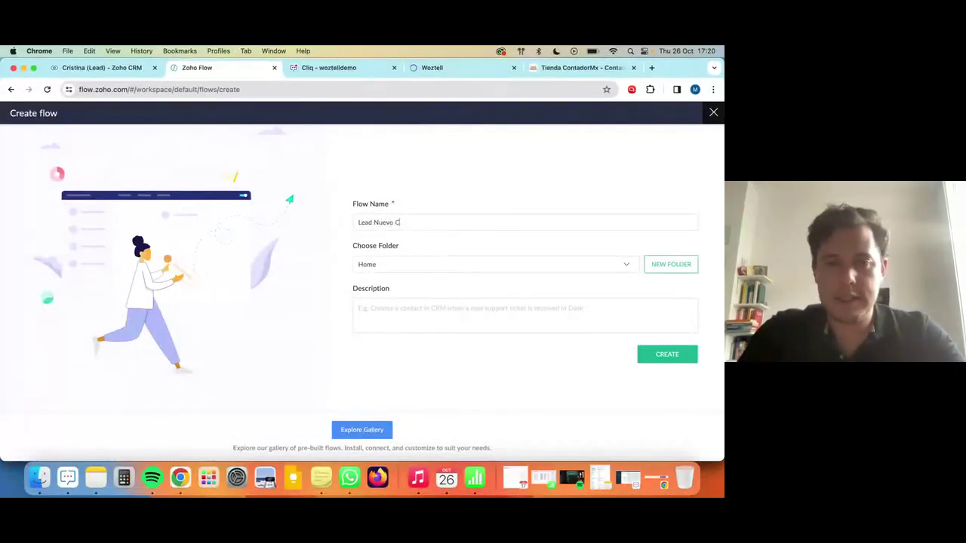
text(RM a WhatsApp)
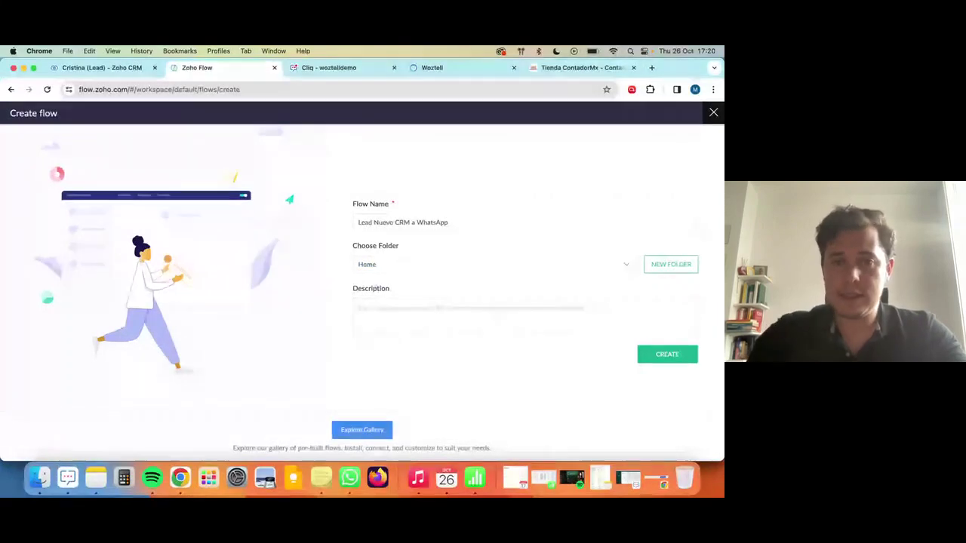
click(422, 314)
text(Lead Nuevo CRM a WhatsApp)
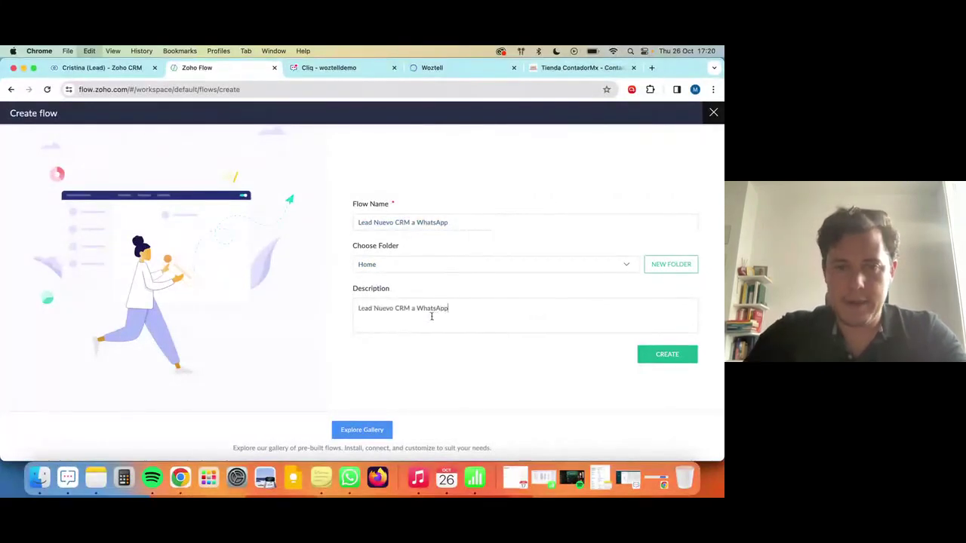
click(667, 356)
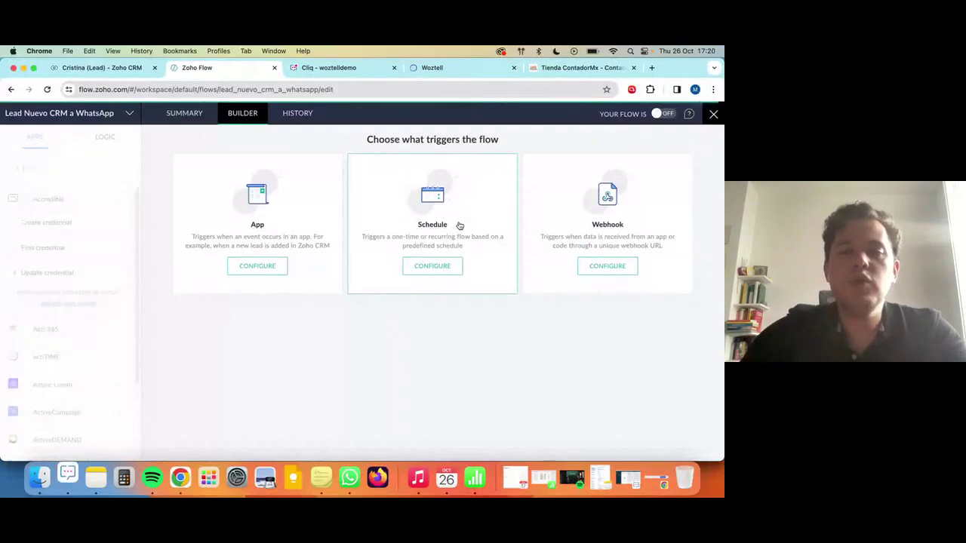
Pick an app-event trigger and select Zoho CRM by searching 'crm'.
click(249, 269)
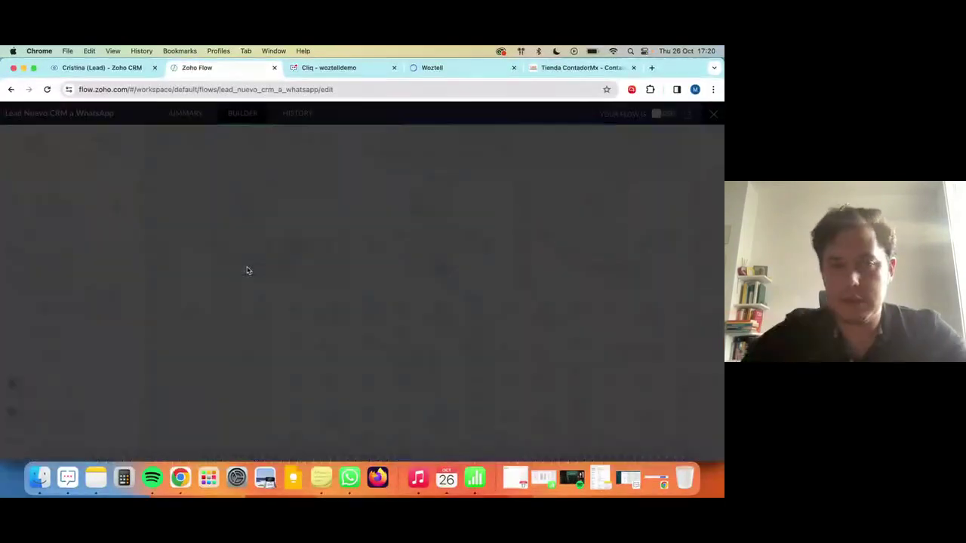
scroll(528, 332, down, 5)
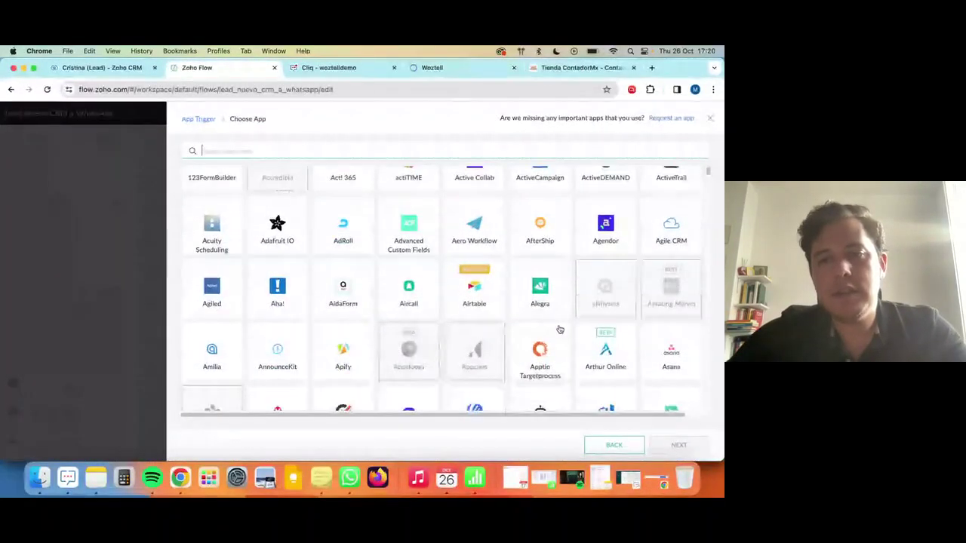
scroll(560, 329, down, 5)
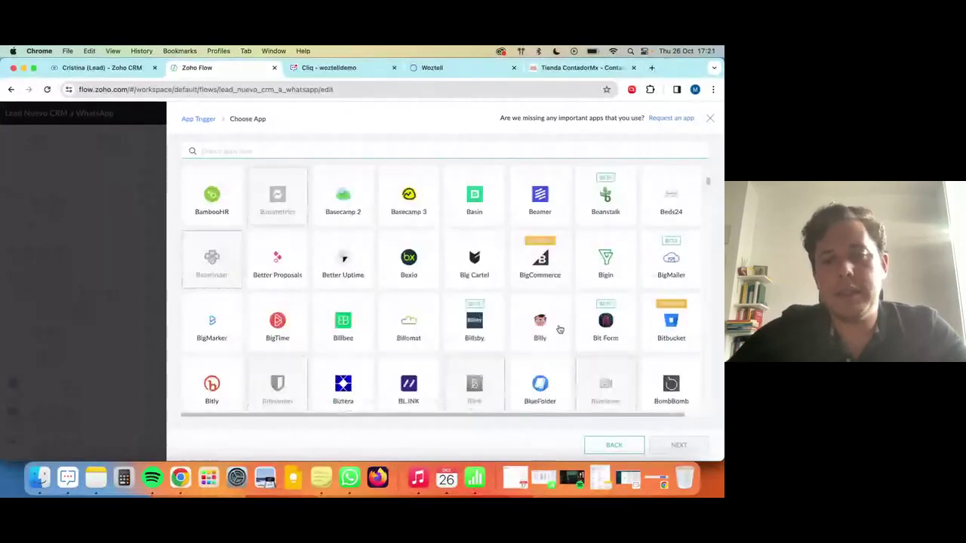
scroll(560, 329, down, 5)
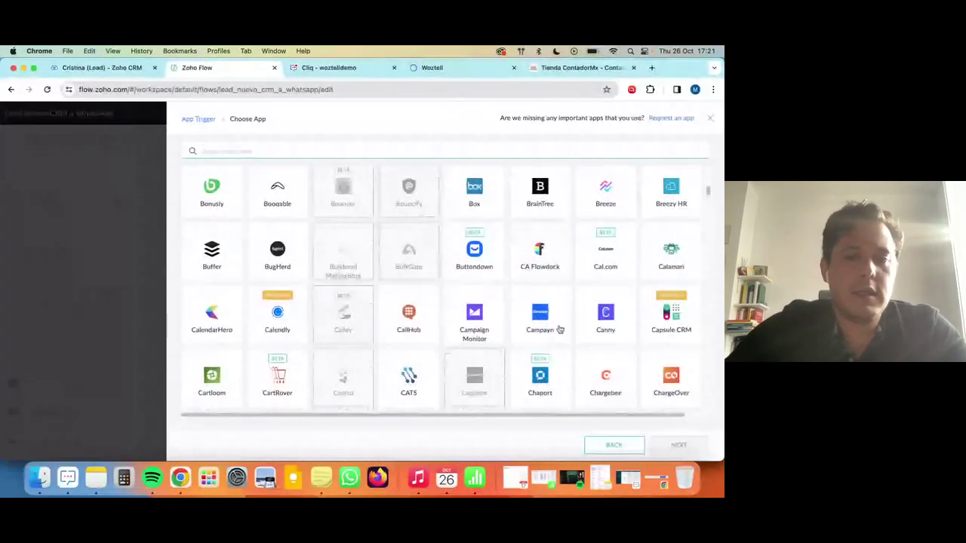
click(323, 151)
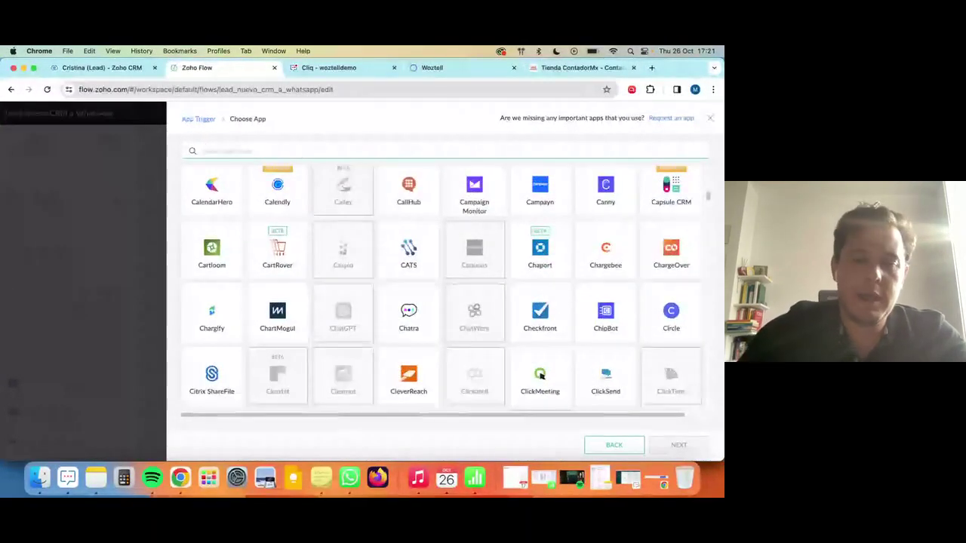
text(shopi)
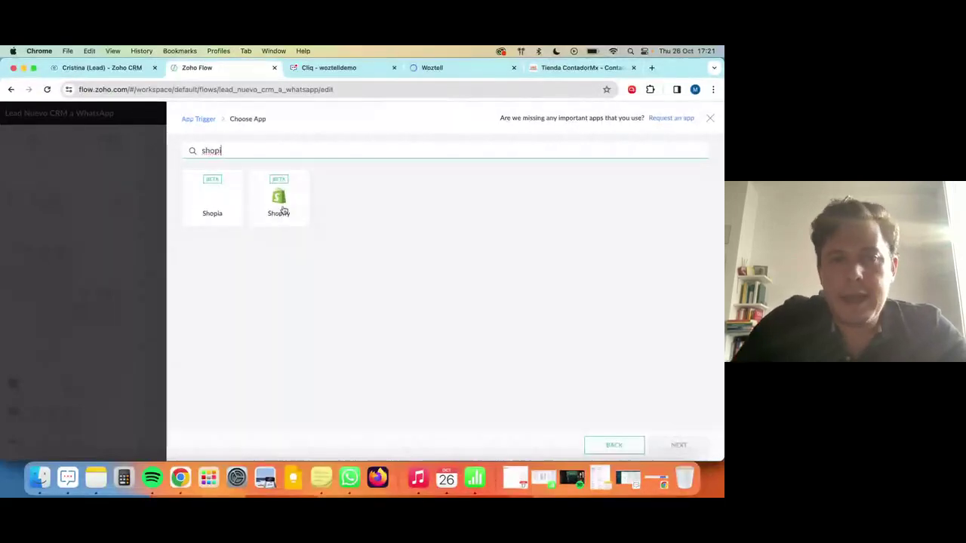
text(ecomm)
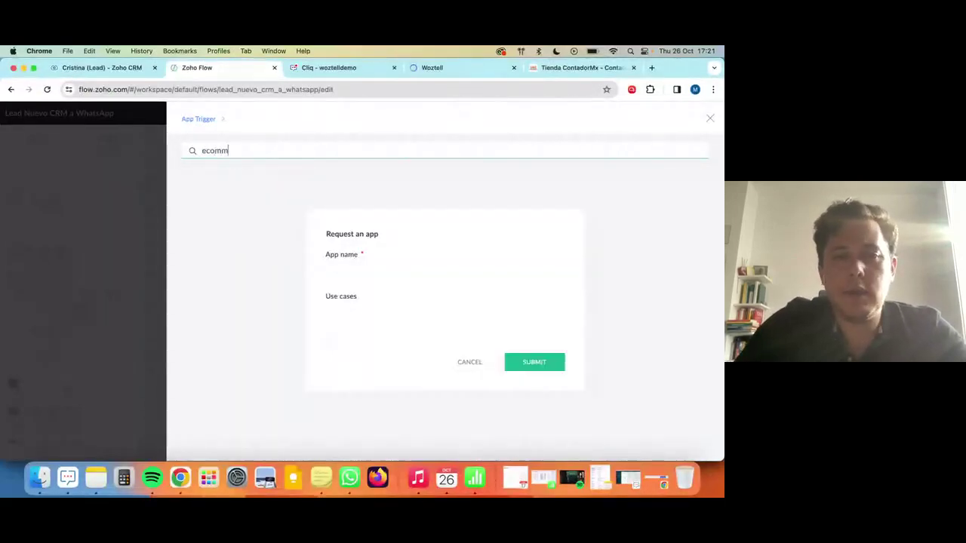
key(BackSpace)
key(BackSpace)
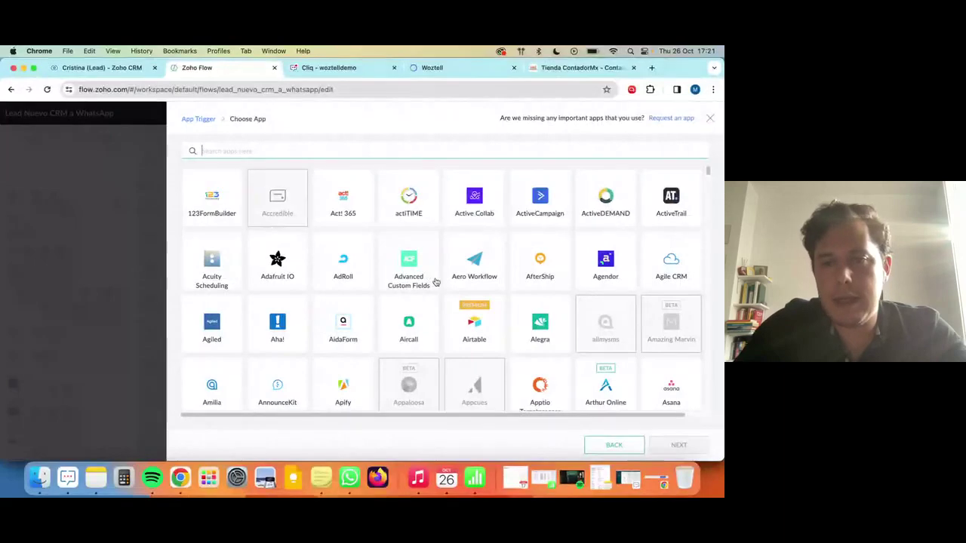
scroll(432, 279, down, 3)
scroll(435, 282, up, 4)
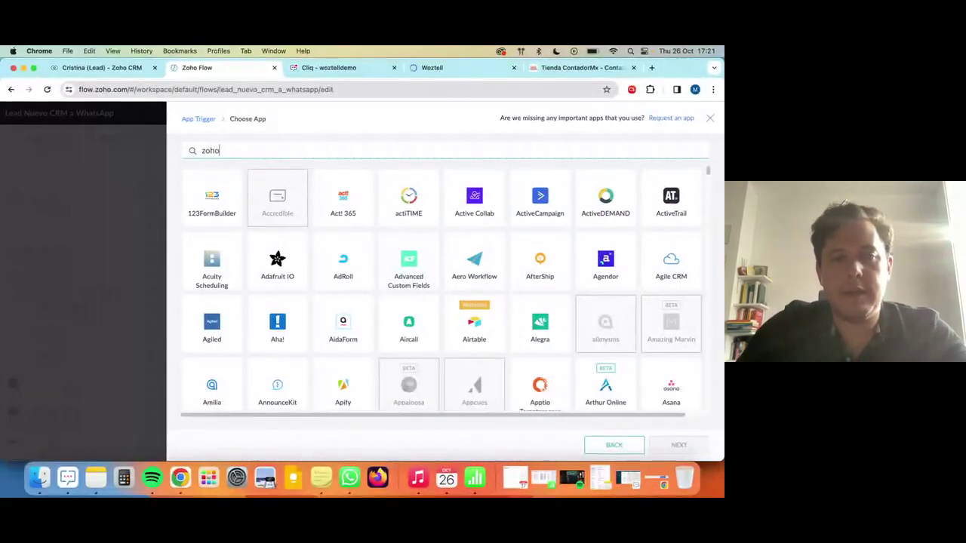
text(crm)
click(222, 199)
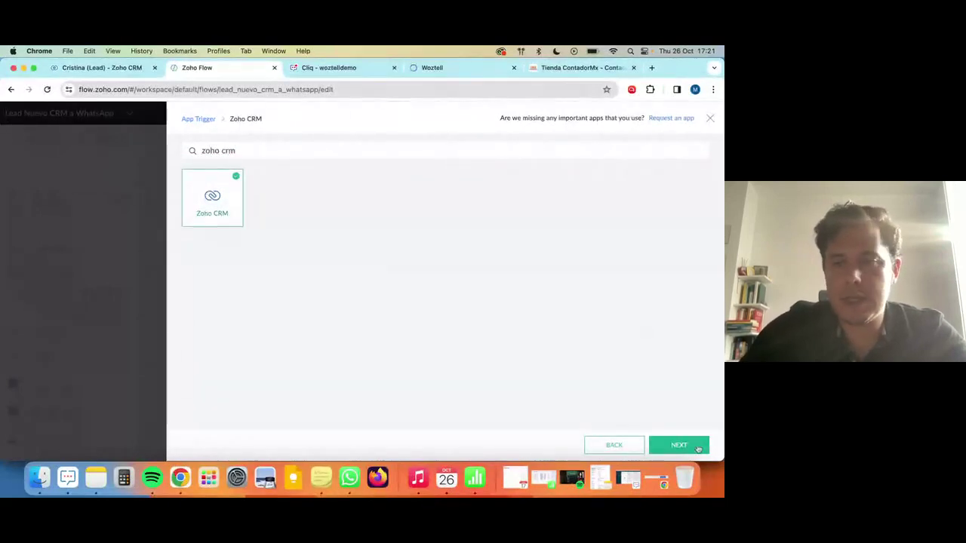
Choose 'New lead' as the Zoho CRM trigger event.
click(692, 450)
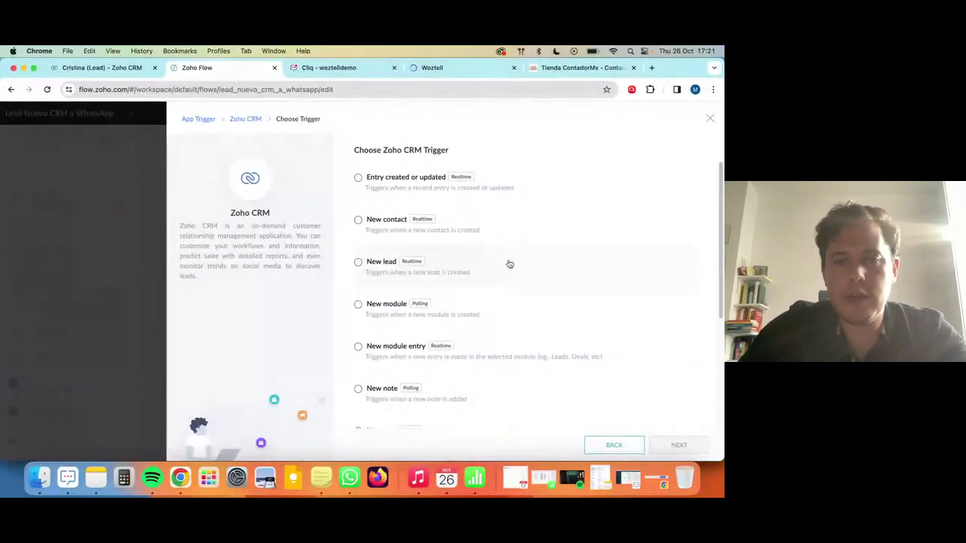
click(457, 266)
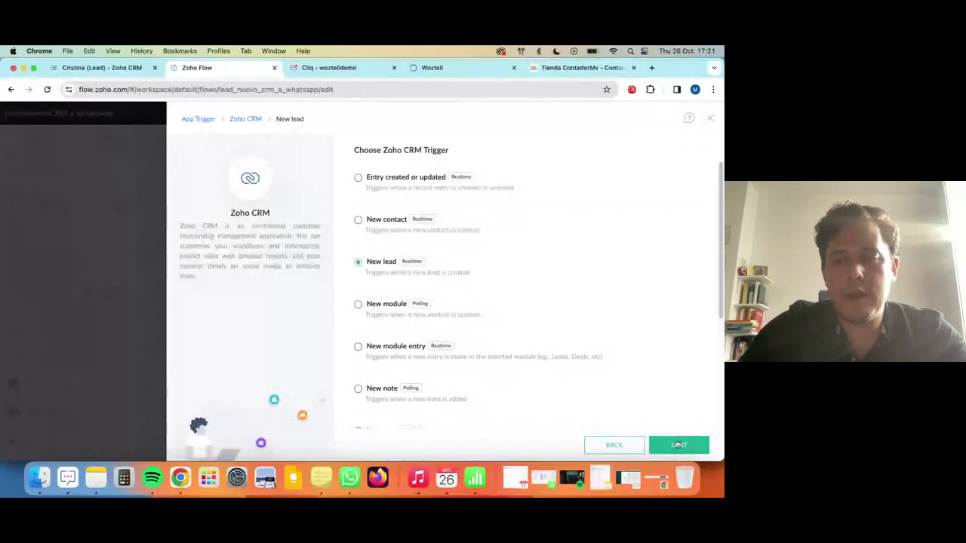
click(678, 445)
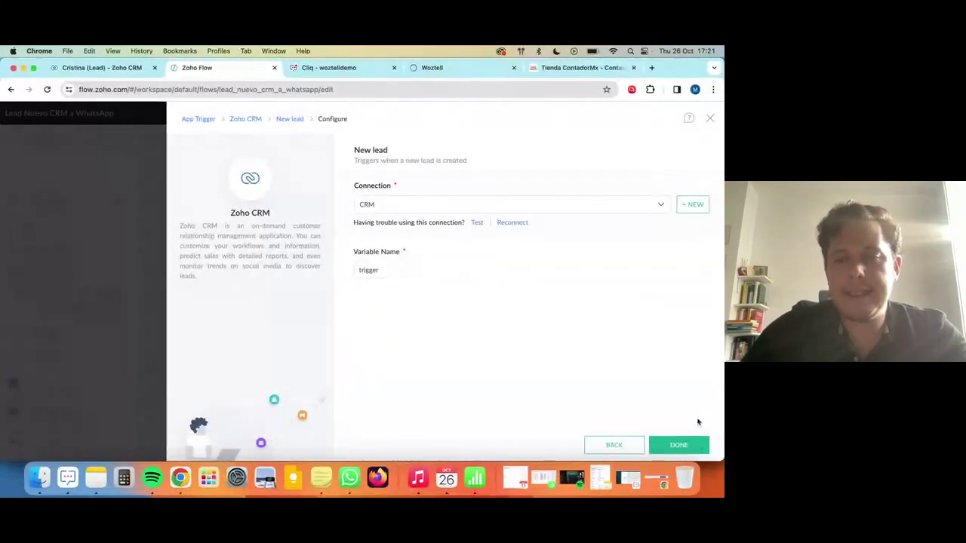
Add a filter criterion Lead Source contains 'Webinar' to the New lead trigger.
click(498, 312)
click(405, 344)
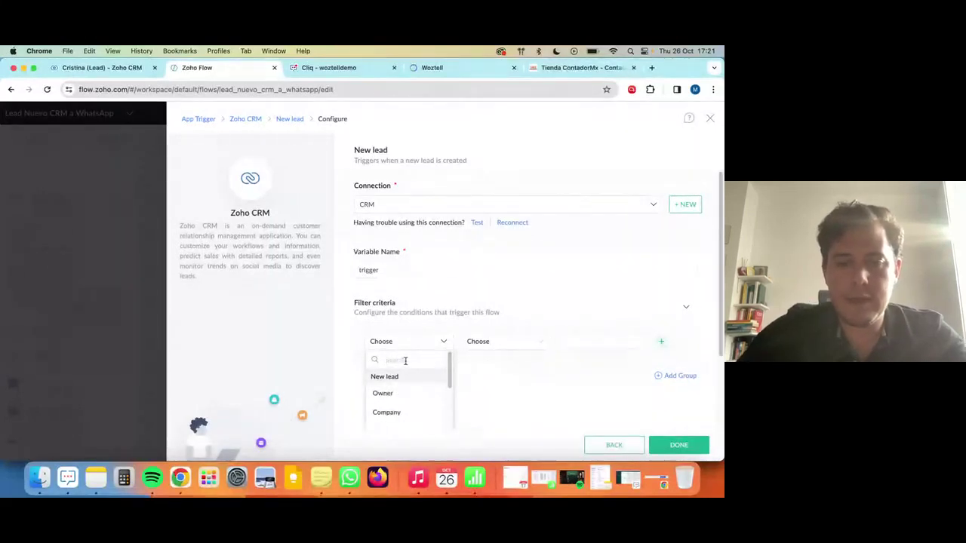
text(sour)
click(406, 392)
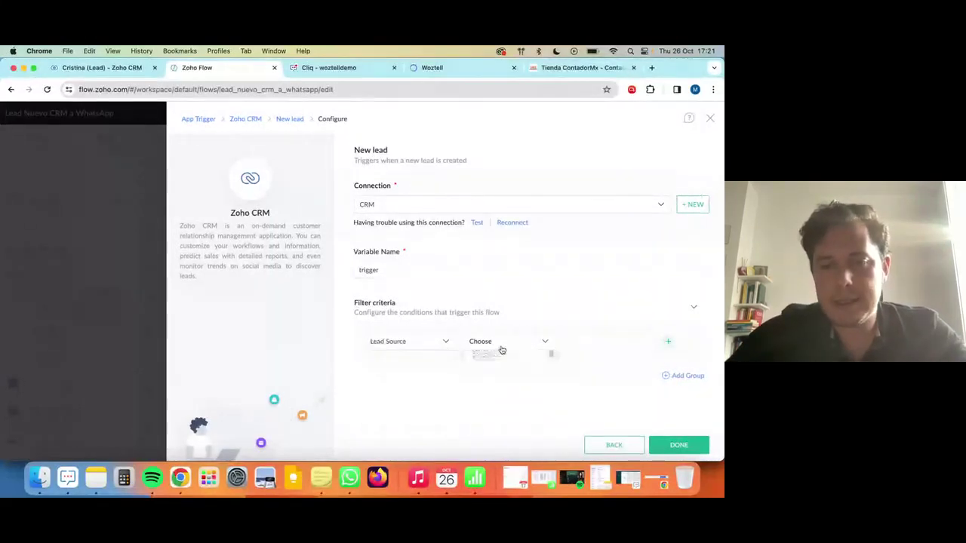
click(507, 399)
click(616, 341)
text(W)
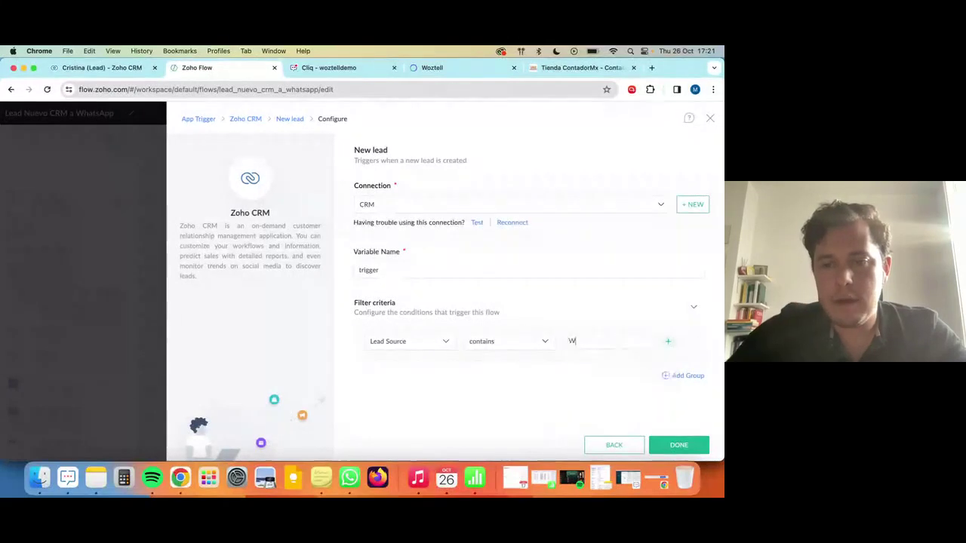
text(ebinar)
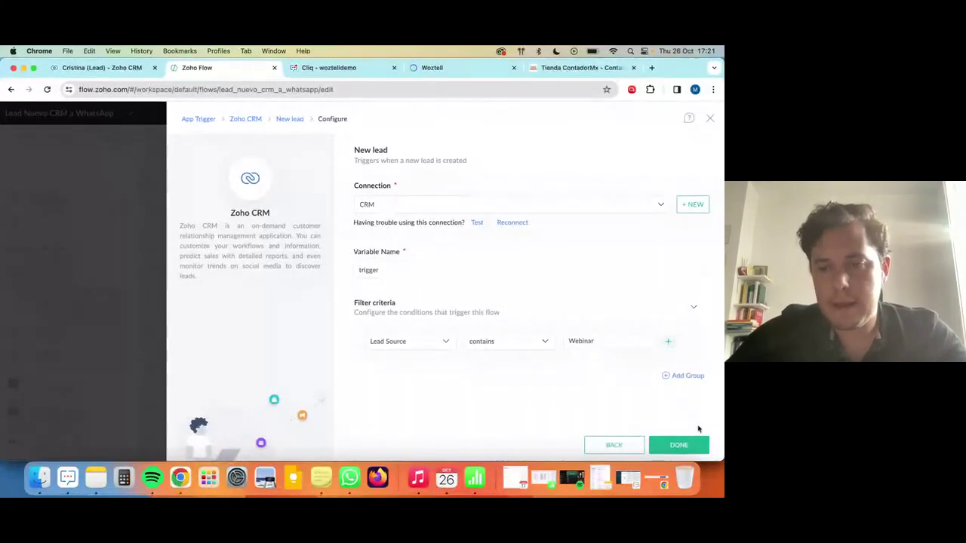
key(Escape)
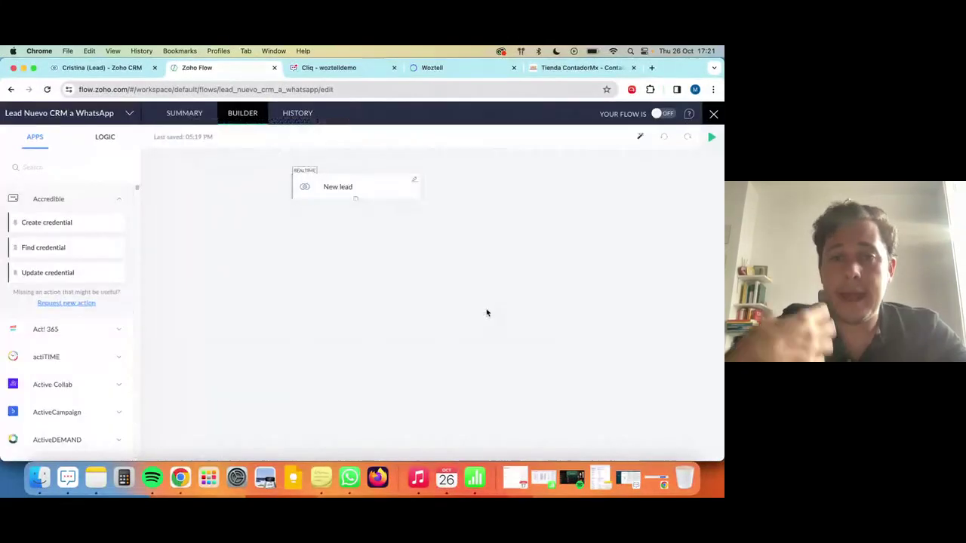
Add Woztell's 'Send WhatsApp template message' action below the New lead trigger.
text(we)
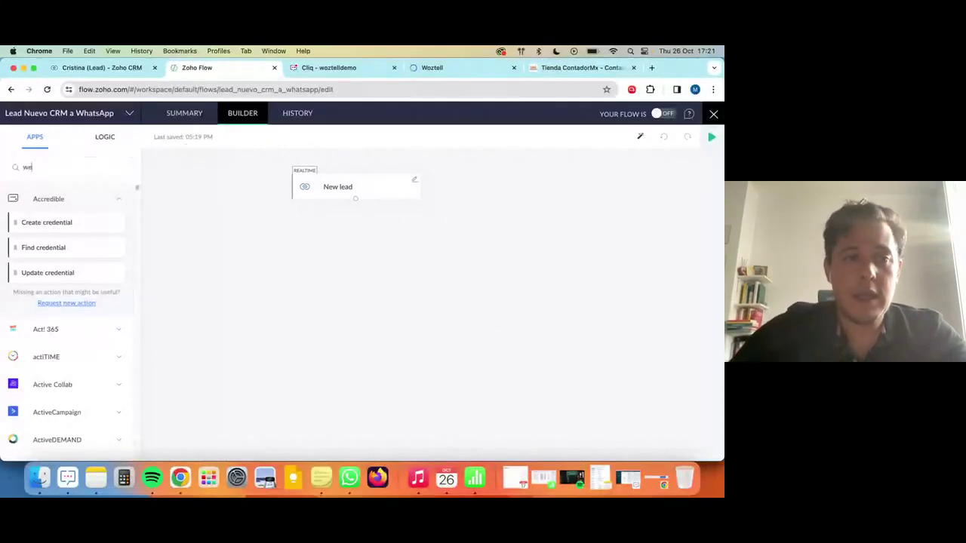
text(bin)
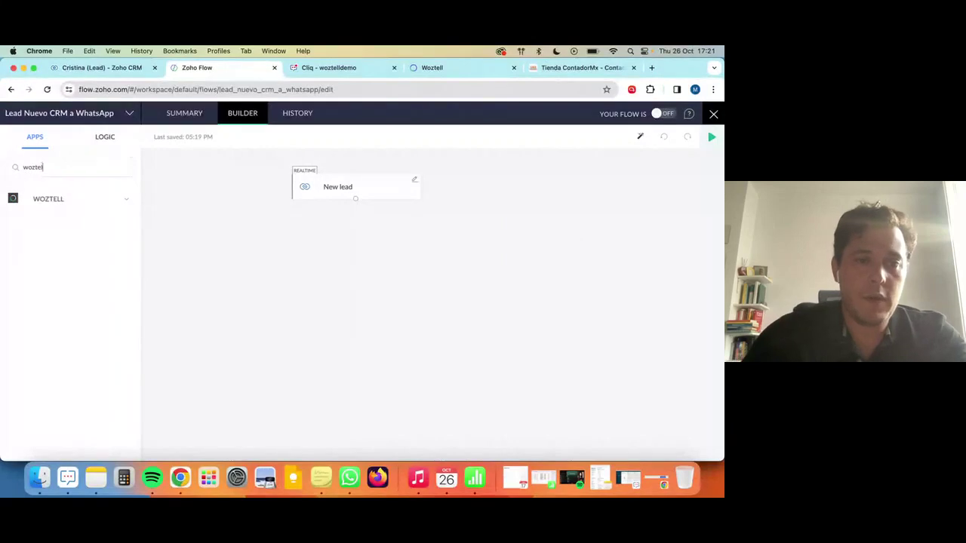
click(96, 197)
drag(62, 250, 376, 252)
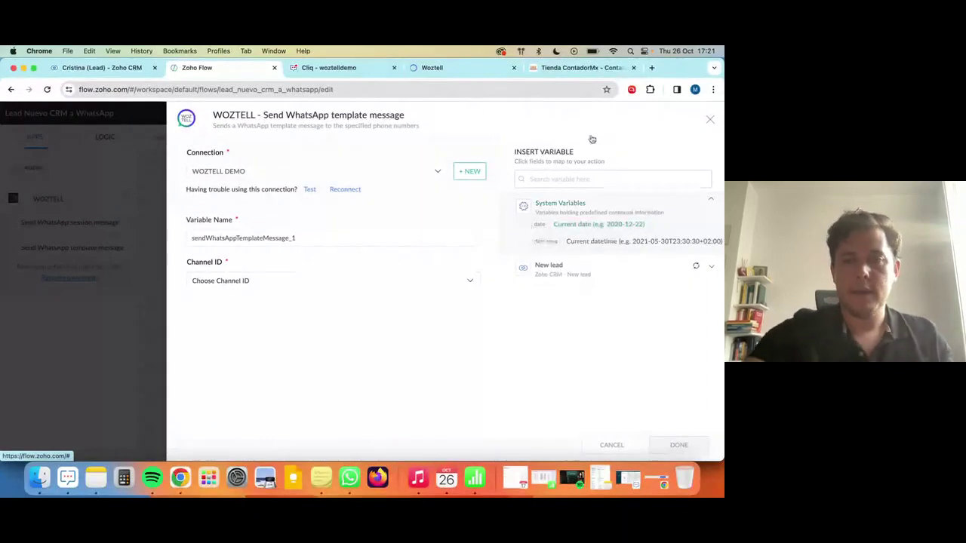
click(710, 120)
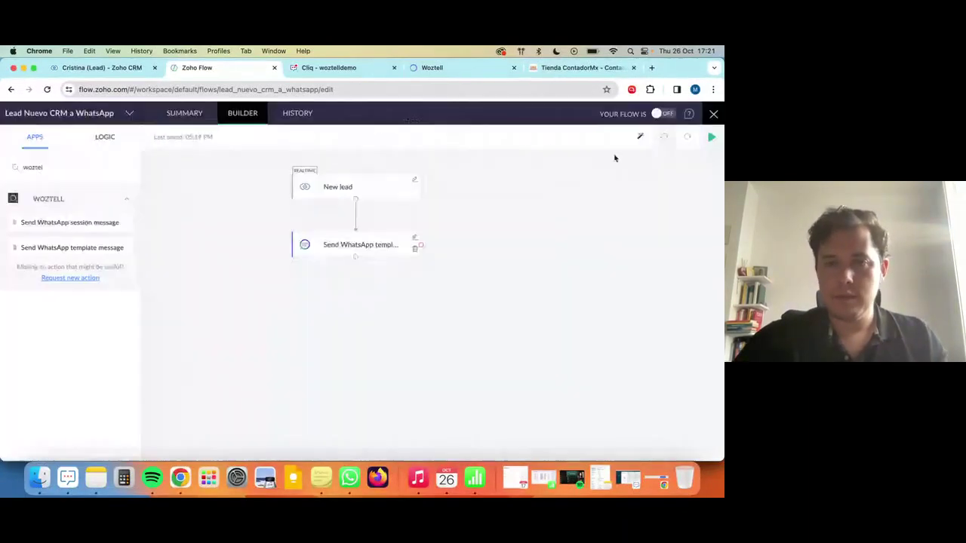
Rename the trigger with '- Fuente = Webinar' and the action 'envia el primer mensaje automatico'.
click(381, 189)
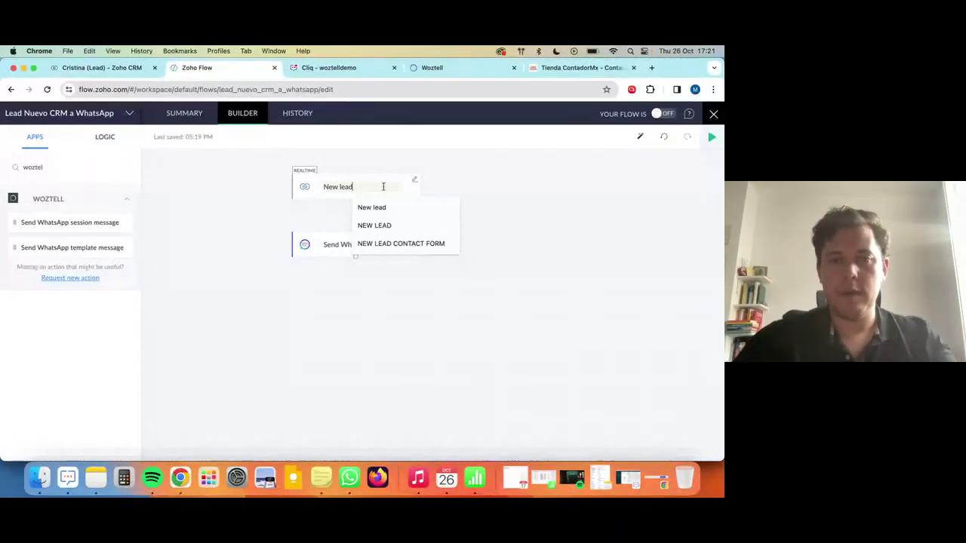
text(- Fuente)
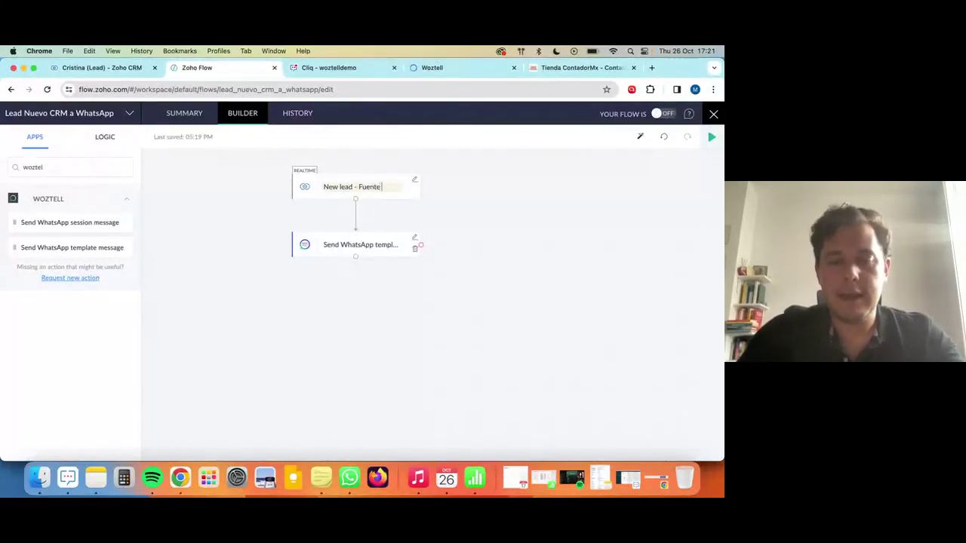
text( = Webinar)
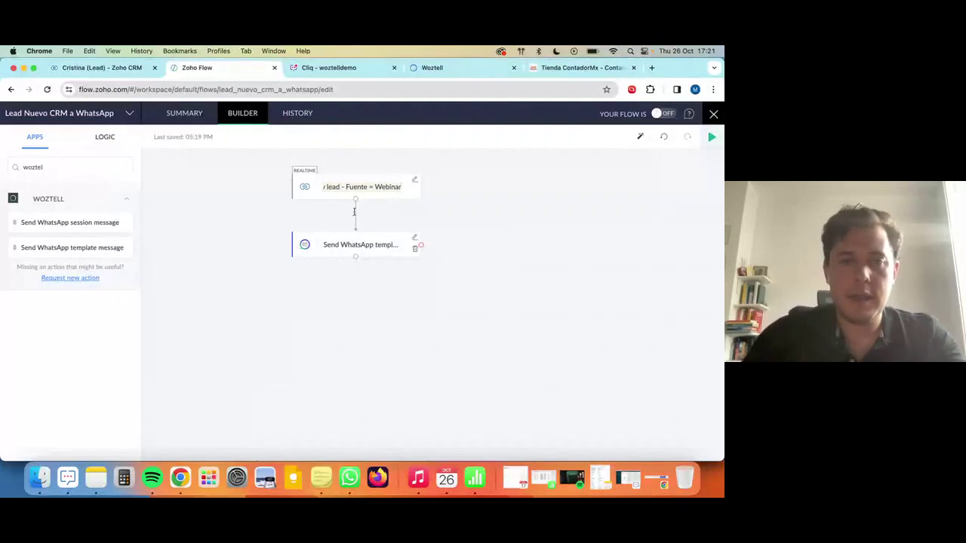
click(354, 212)
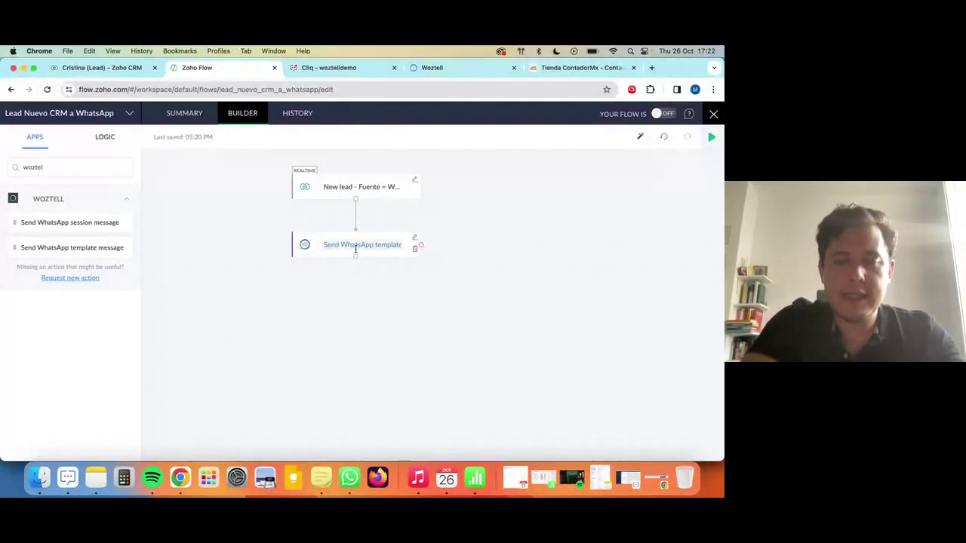
text(envia el primer mensa)
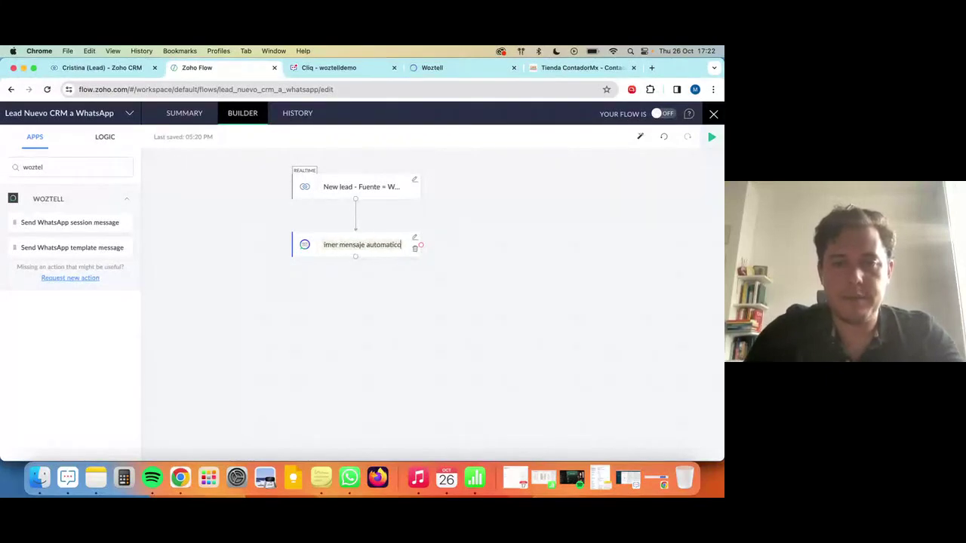
text(je automatico)
click(467, 299)
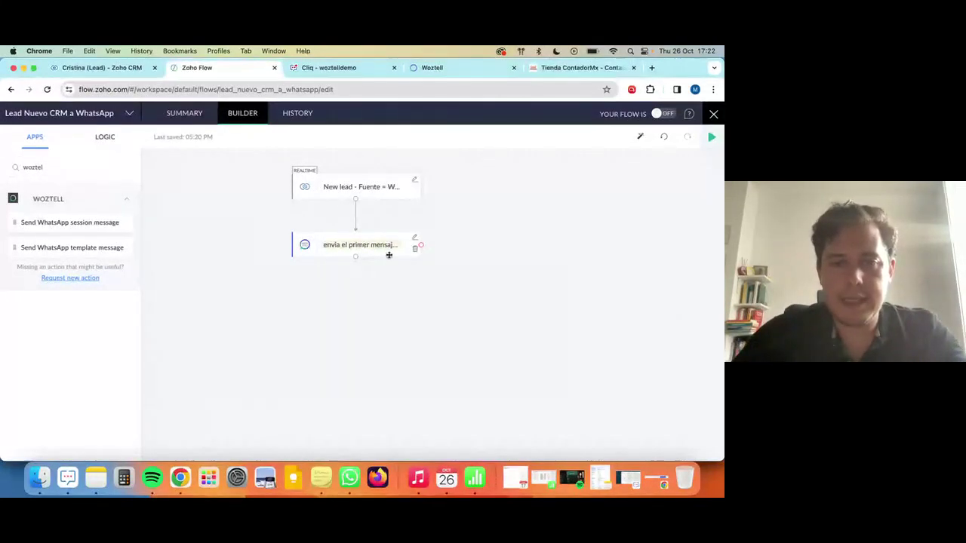
click(412, 237)
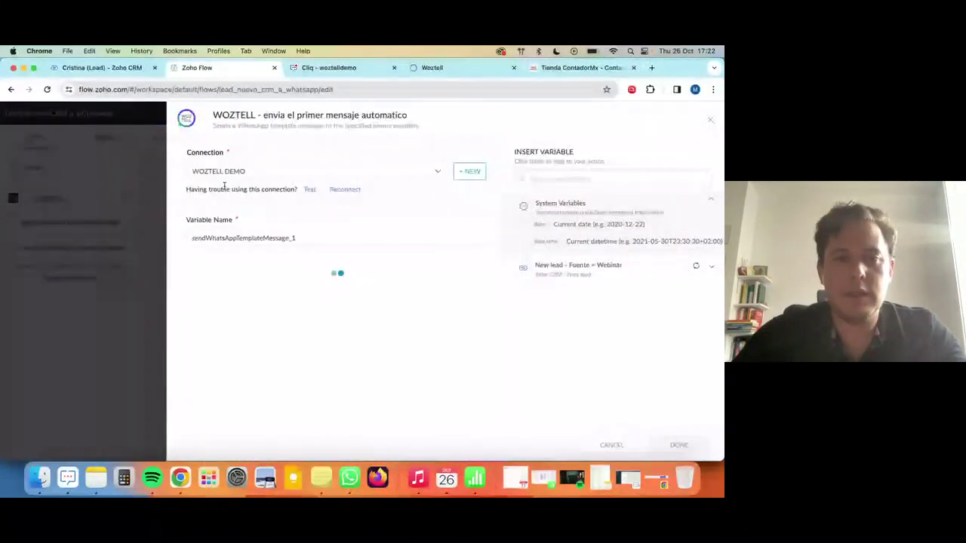
Reconnect the Woztell account and start authorising the Zoho Flow connection.
click(347, 191)
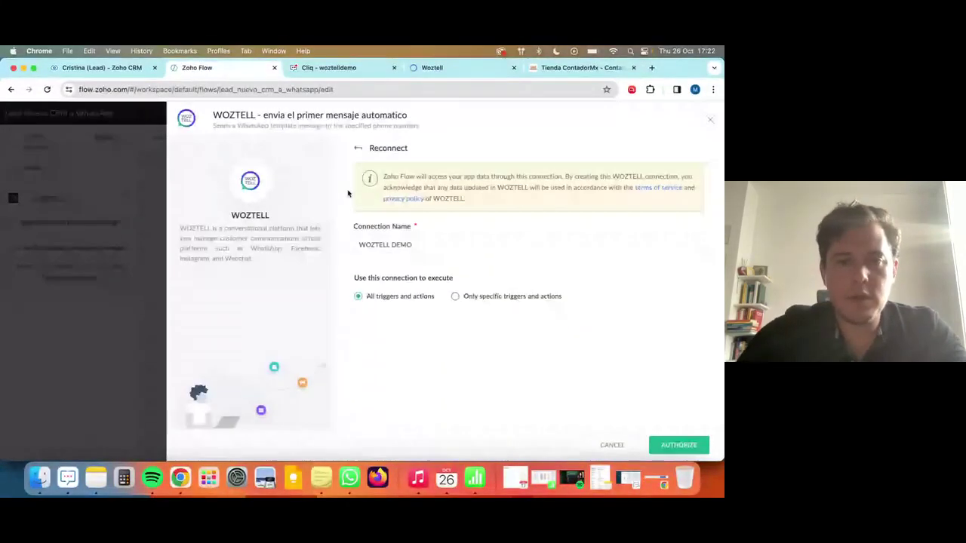
click(672, 446)
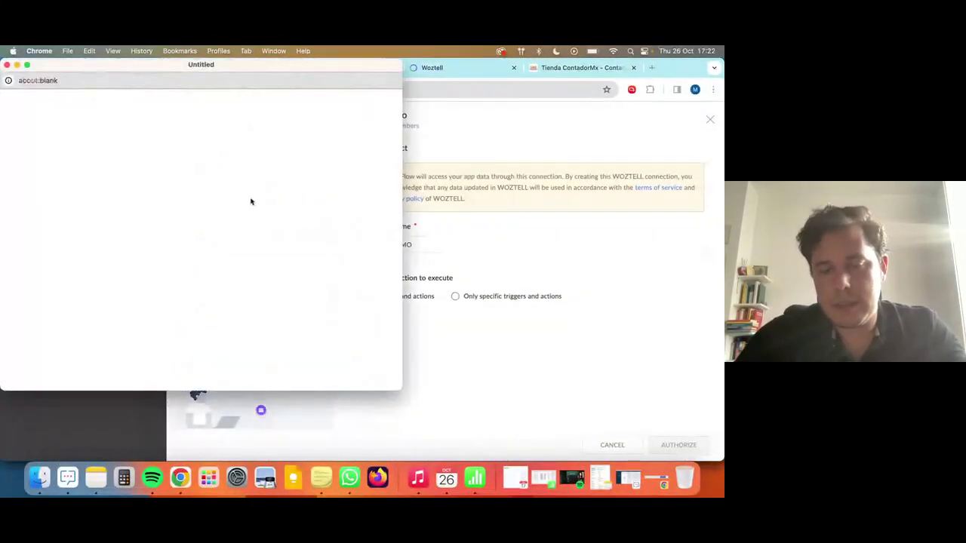
drag(227, 72, 394, 113)
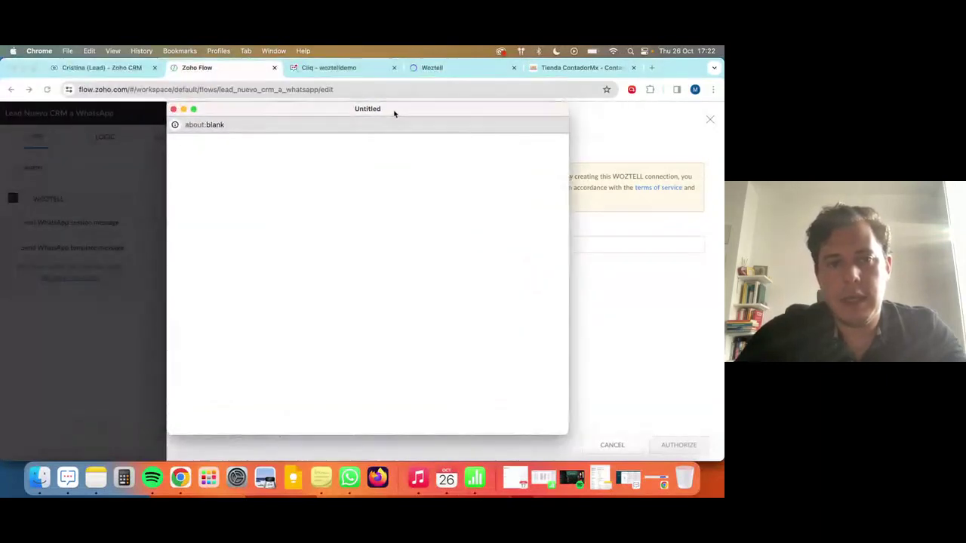
Choose Z Demo as the Woztell organisation and approve the requested permissions.
click(356, 318)
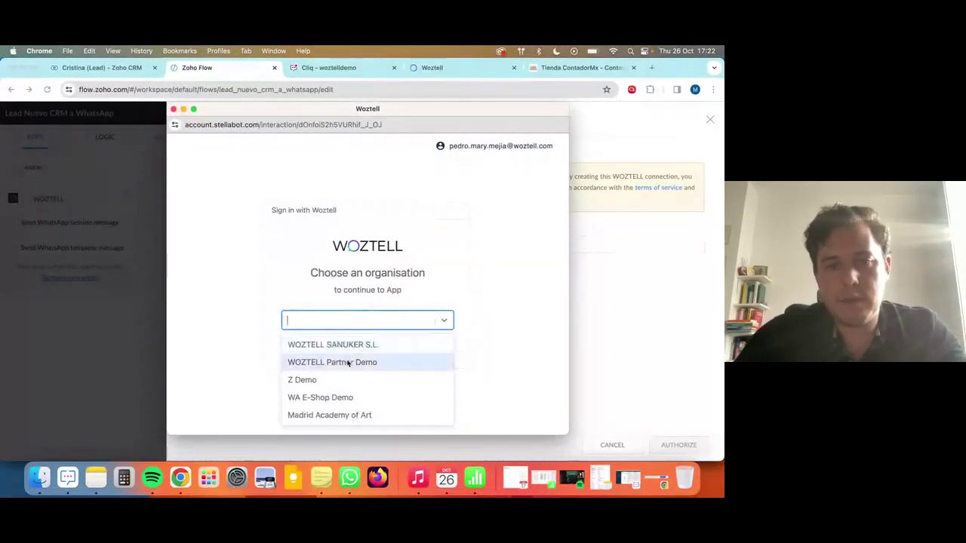
click(348, 377)
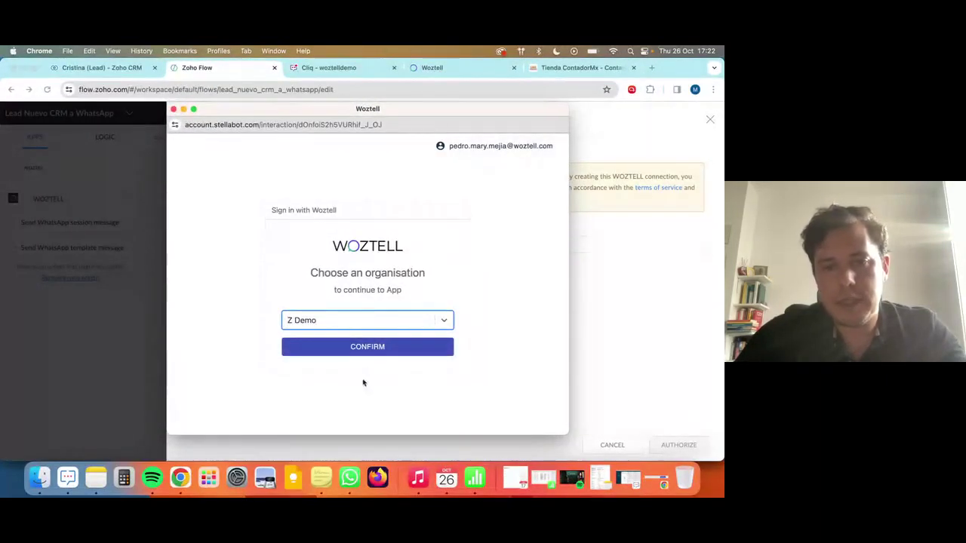
click(354, 349)
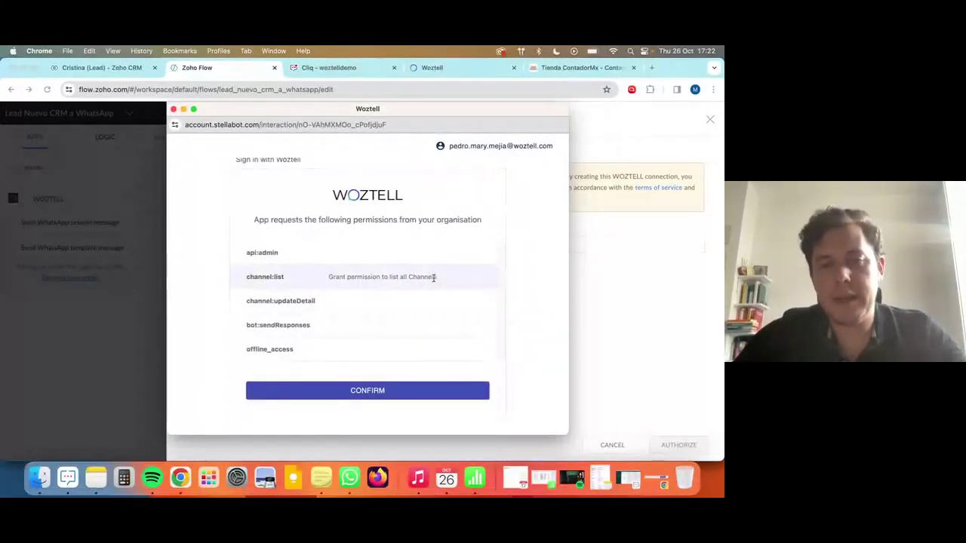
click(405, 393)
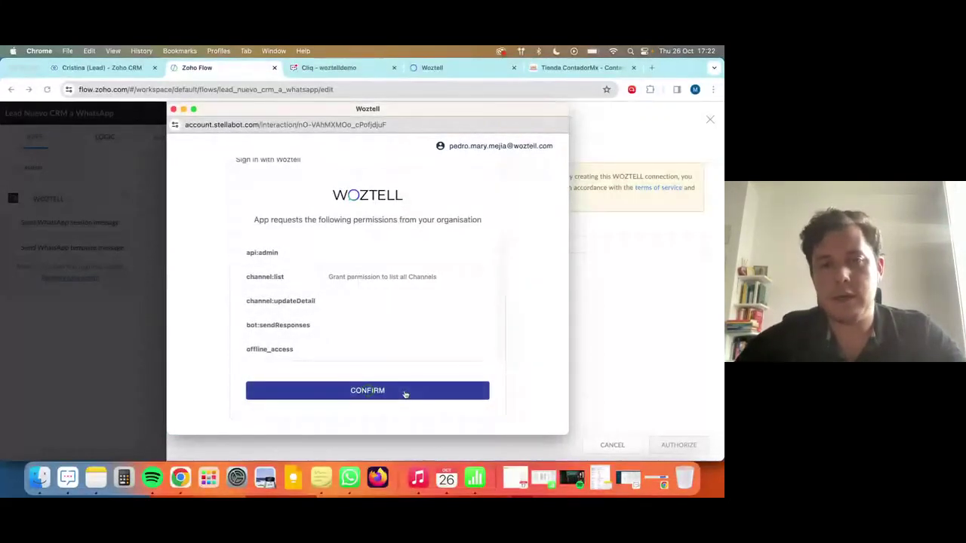
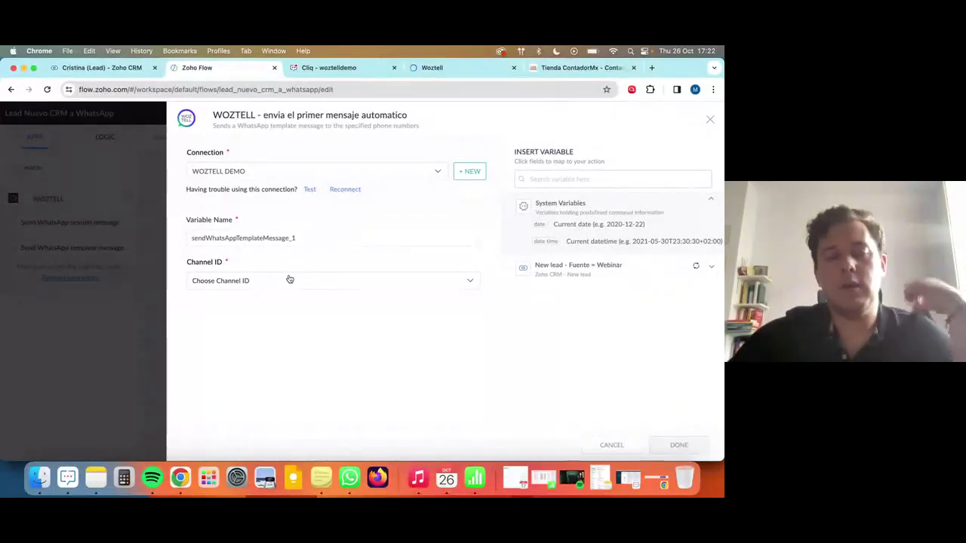
Choose WOZTELL Z Demo as the channel and the nurturing contadores [en] template.
click(296, 280)
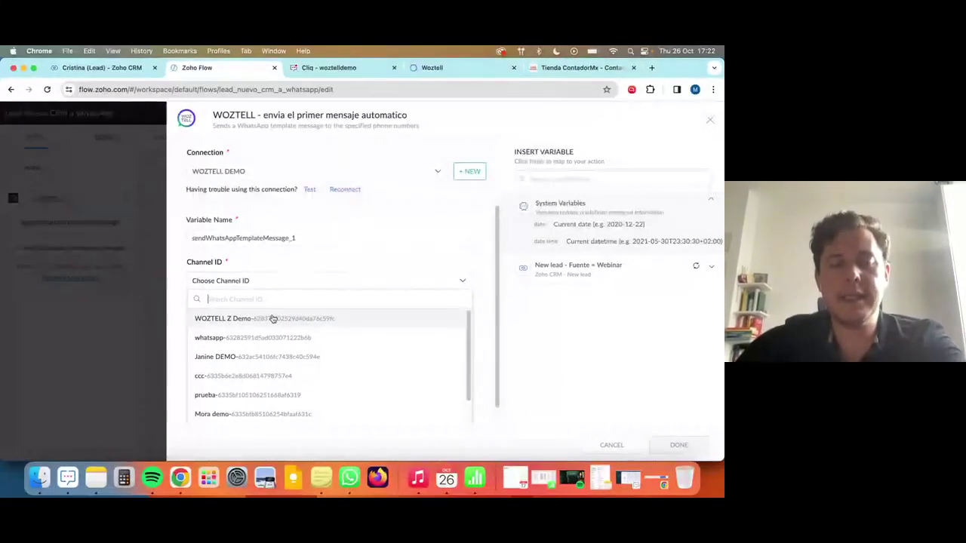
click(273, 319)
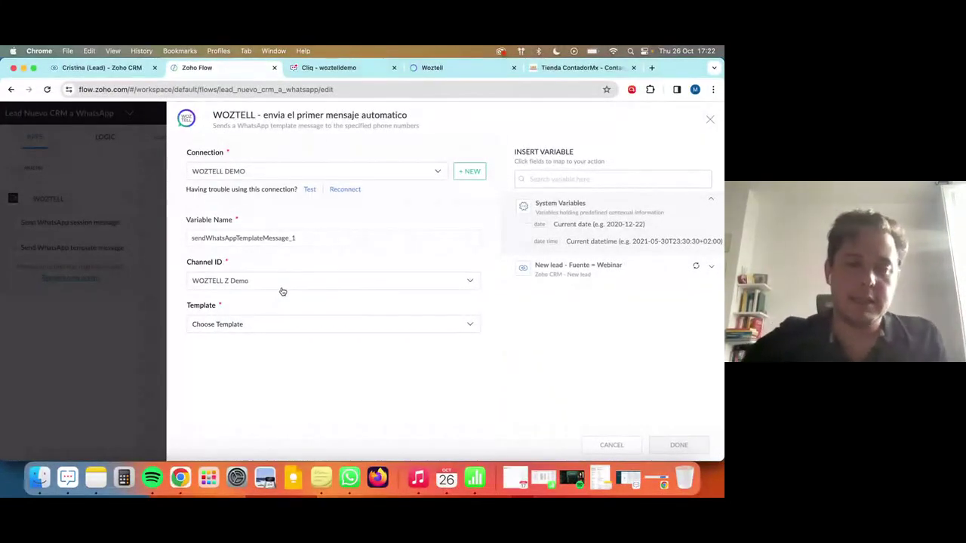
click(329, 327)
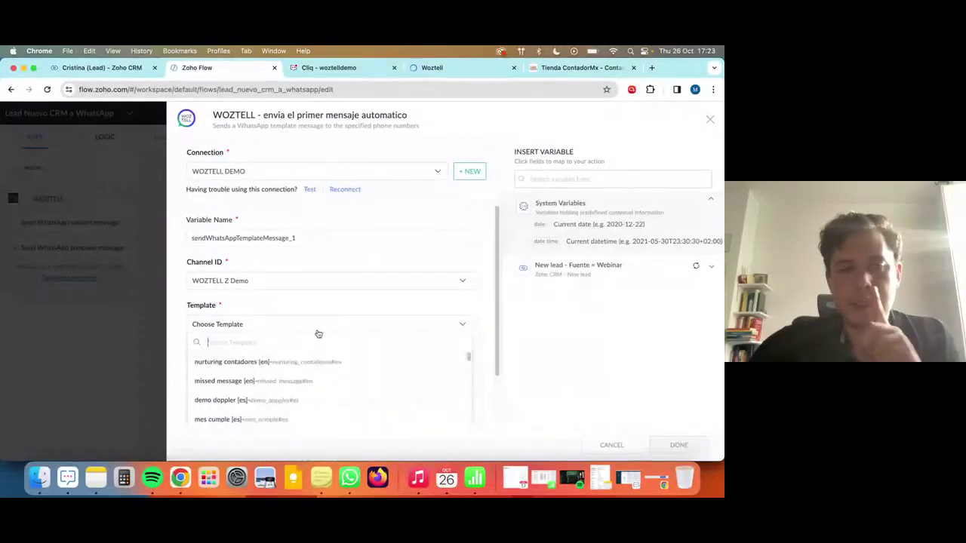
click(237, 367)
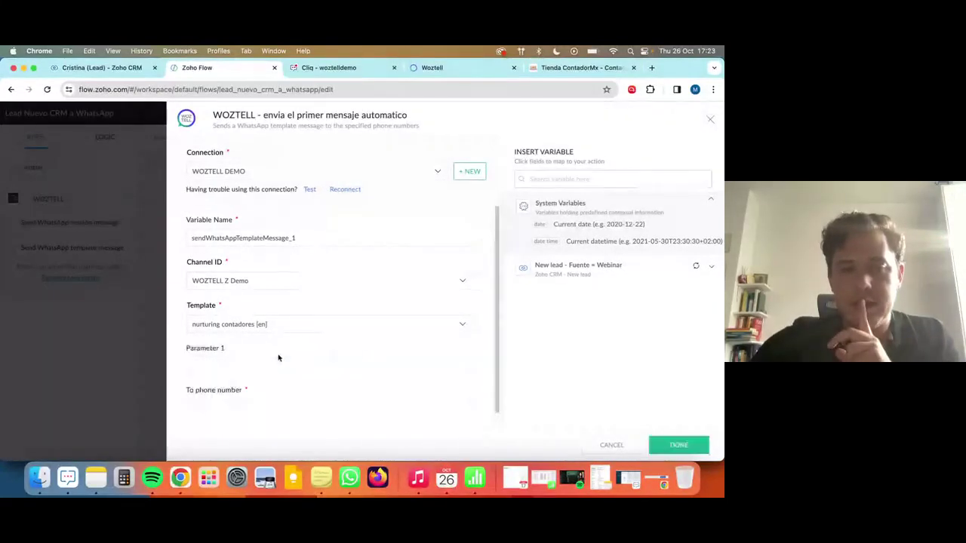
Insert the lead's Full Name into Parameter 1.
click(273, 355)
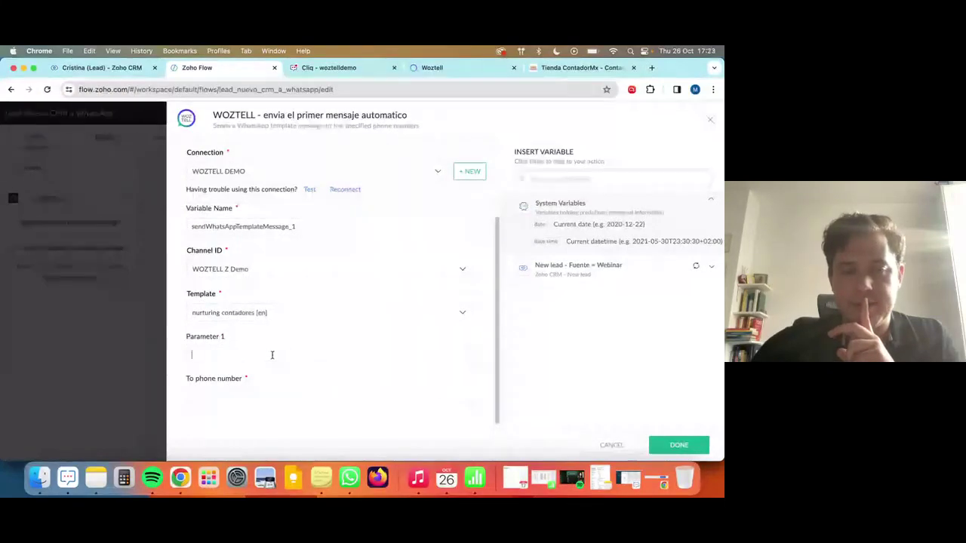
click(623, 272)
click(587, 177)
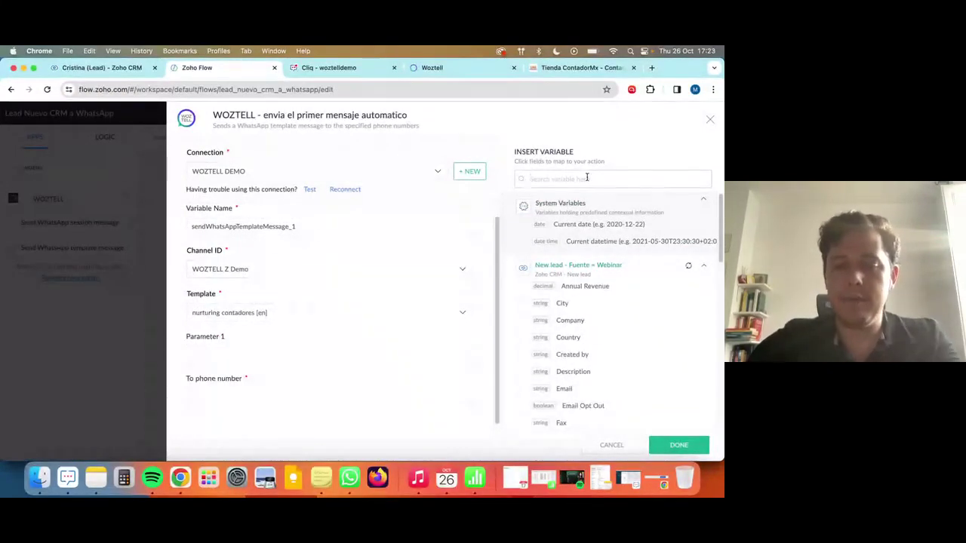
text(name)
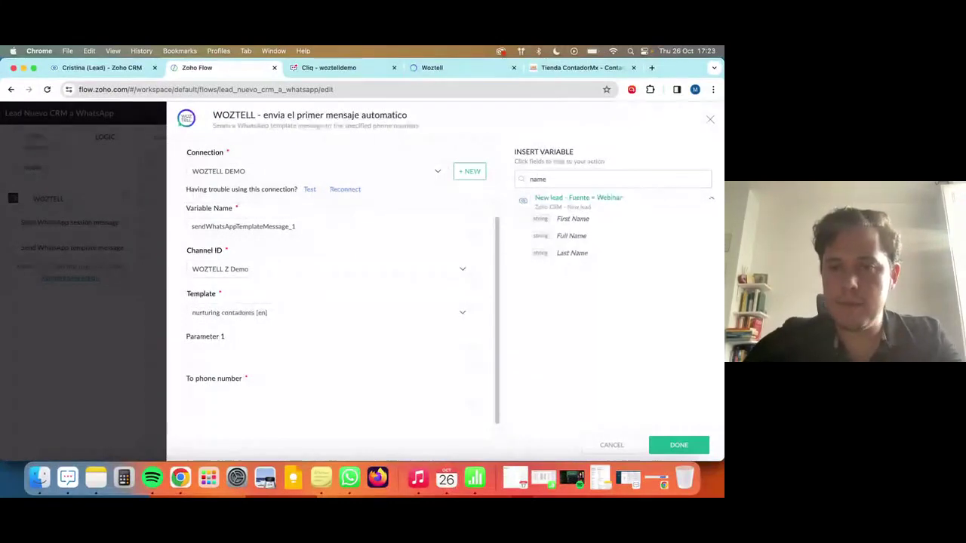
click(578, 236)
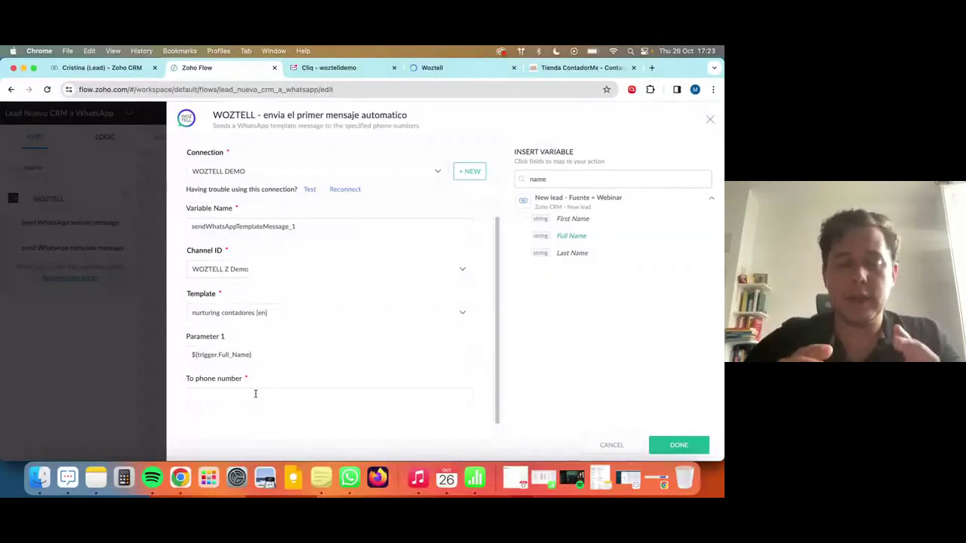
Set the To phone number to the lead's Mobile and save the WhatsApp step.
click(255, 393)
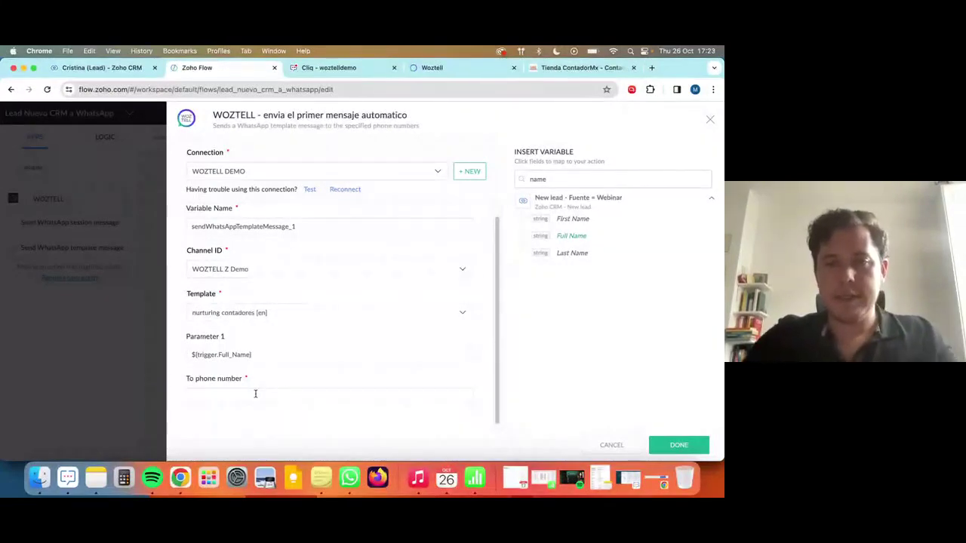
click(564, 178)
text(m)
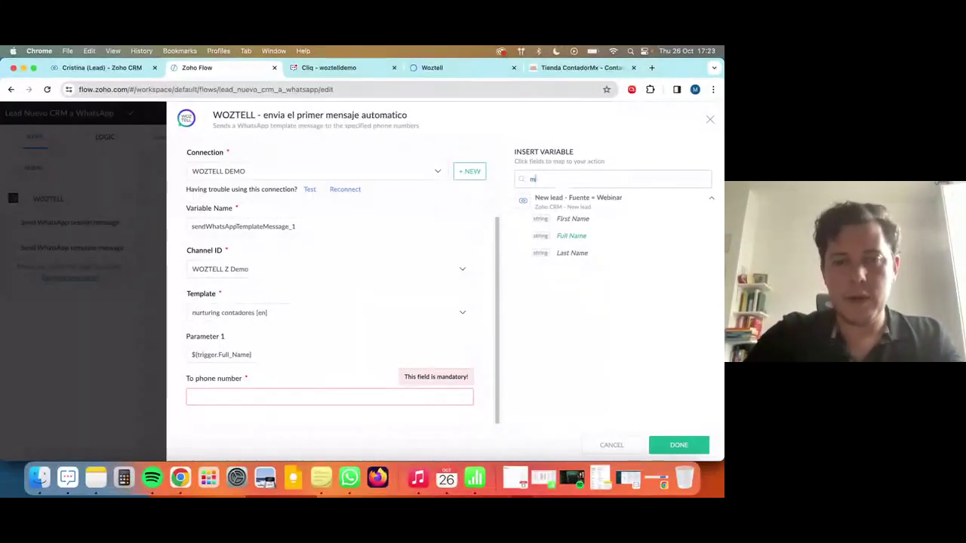
text(obile)
click(567, 220)
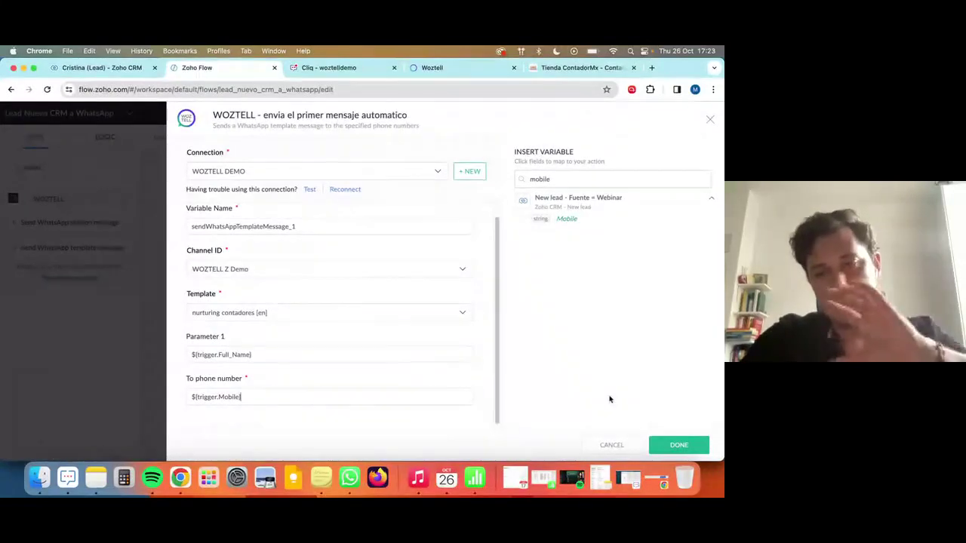
click(680, 446)
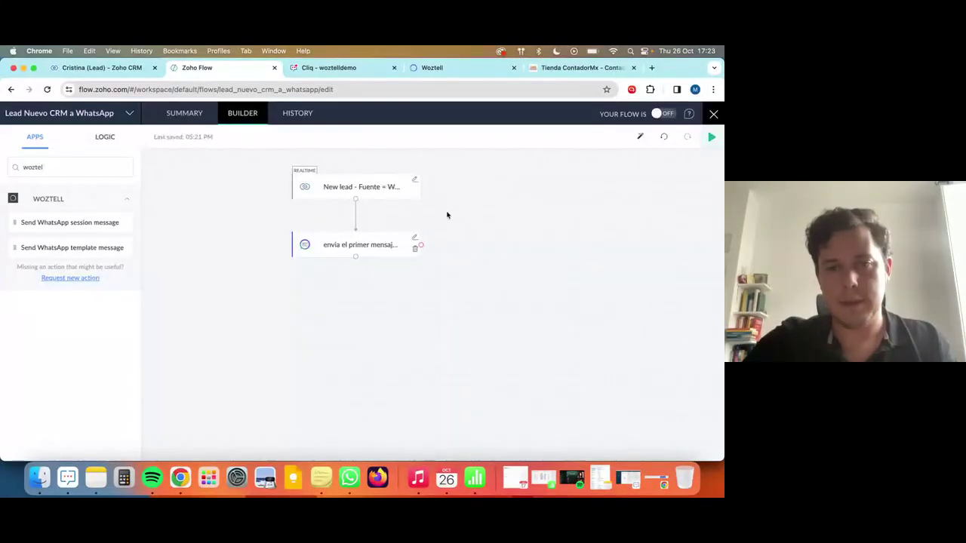
Run Test & Debug, turn the Lead Nuevo CRM a WhatsApp flow ON, and return to Zoho CRM.
click(713, 138)
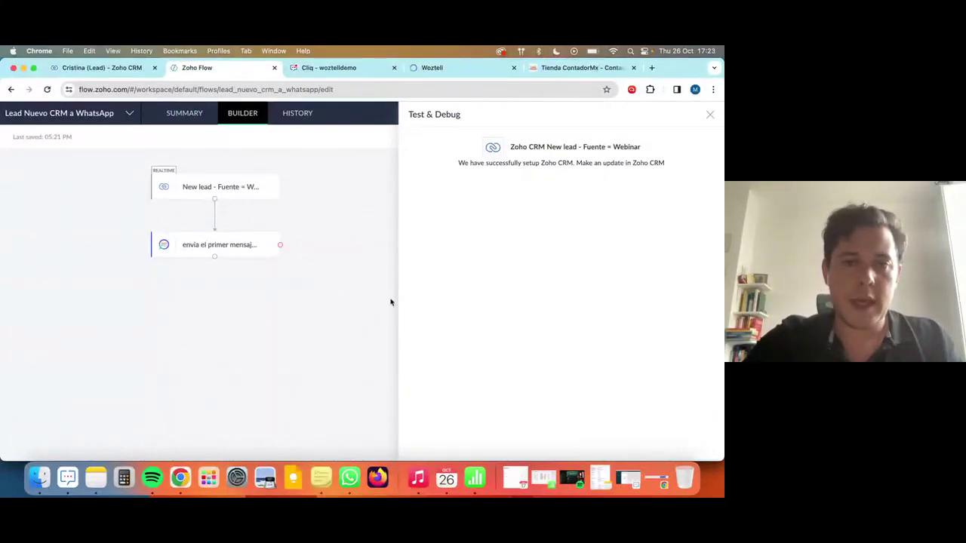
click(709, 116)
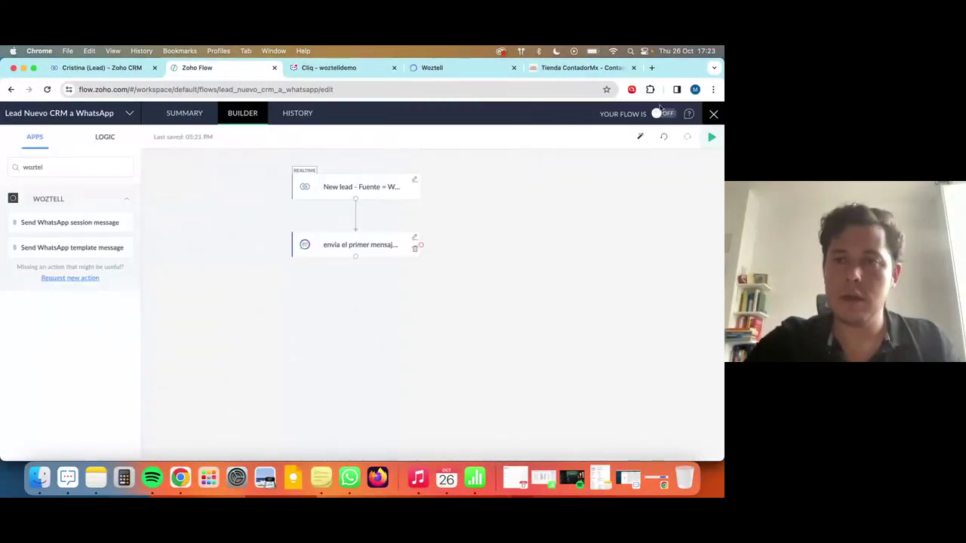
click(661, 114)
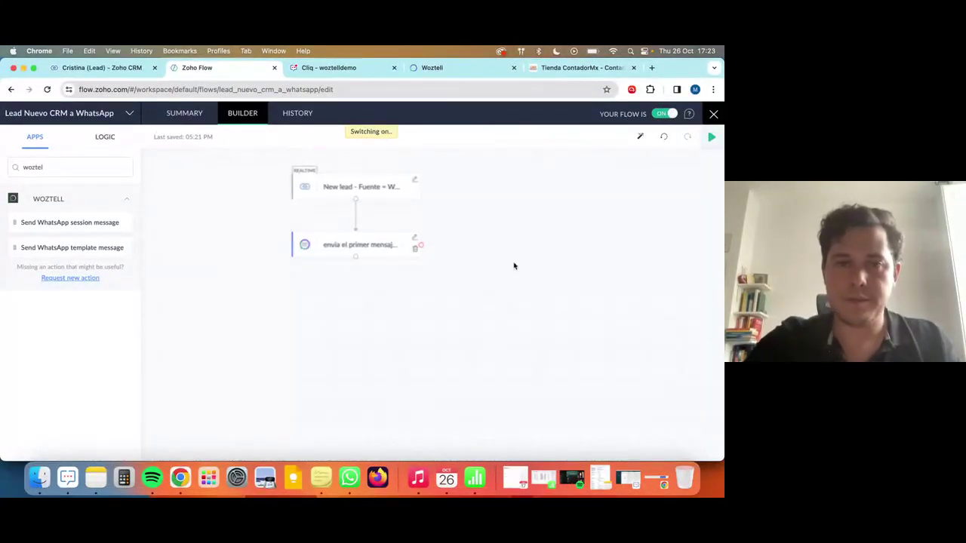
click(103, 67)
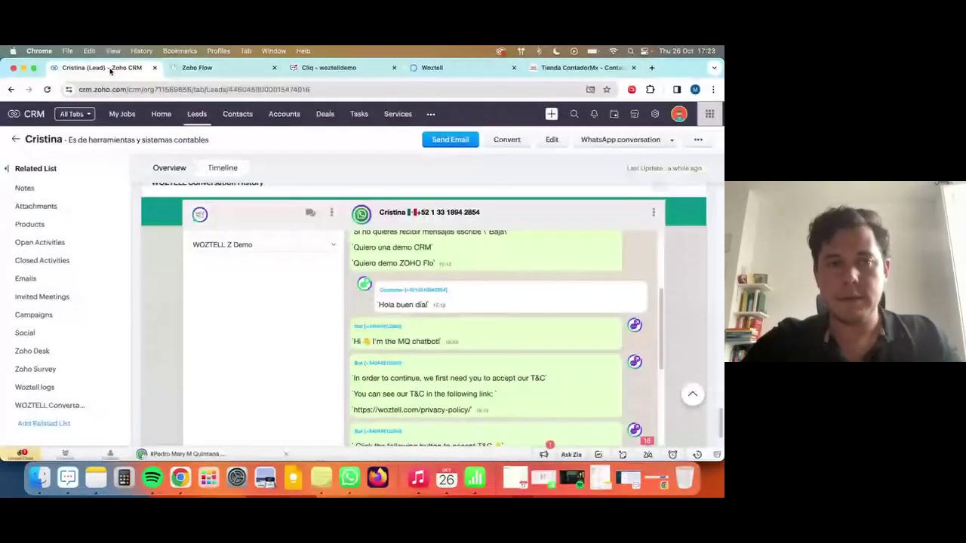
Start a new lead, paste the flow name as its Company, and clear the Phone field.
click(196, 114)
click(551, 114)
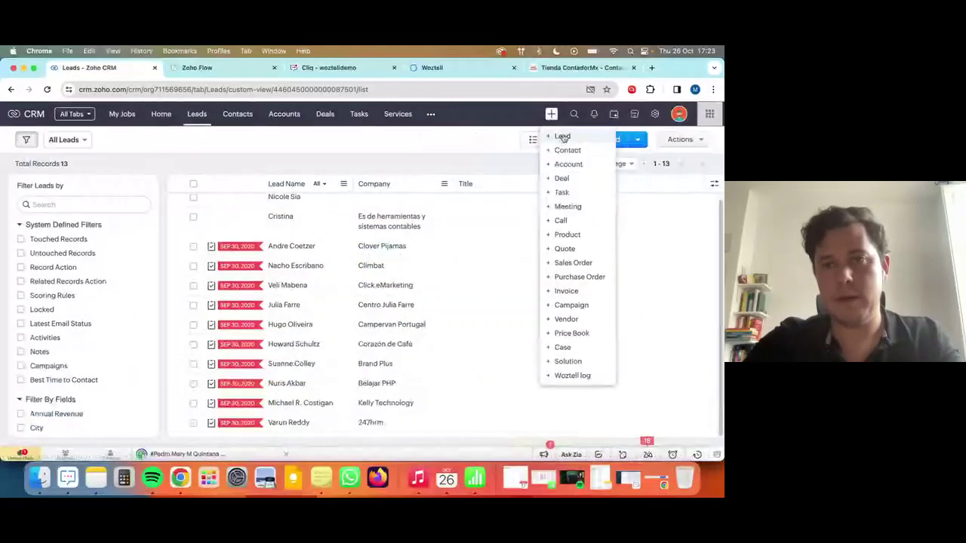
click(565, 136)
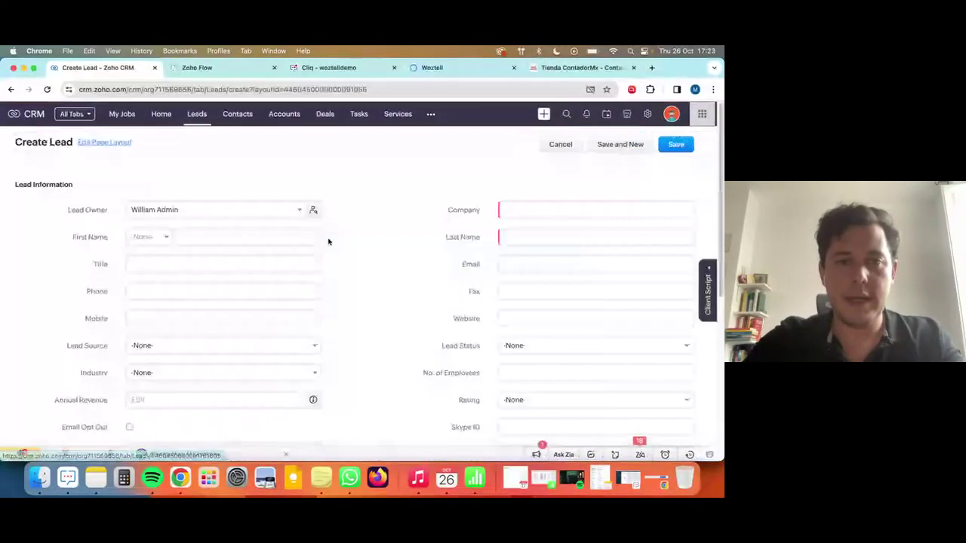
click(172, 293)
text(Lead Nuevo CRM a WhatsApp)
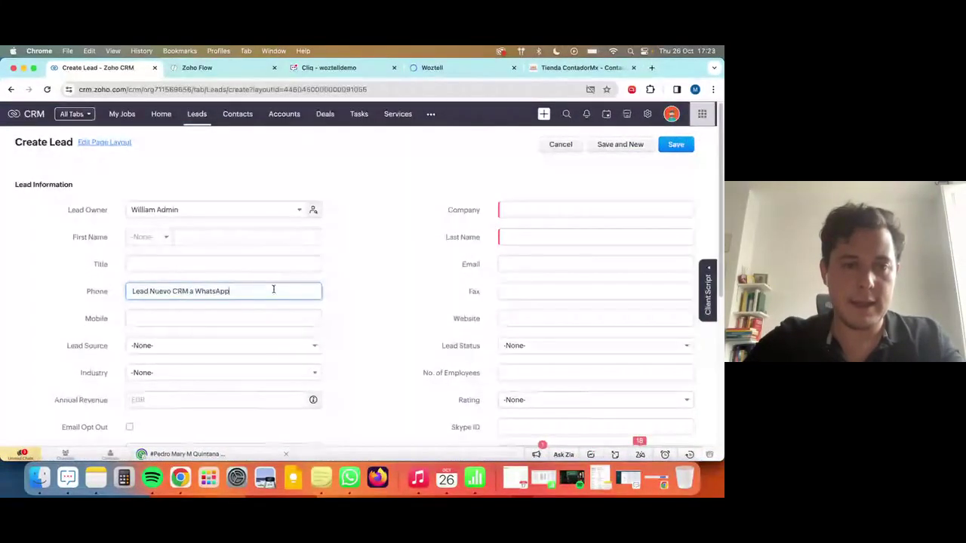
key(super+a)
key(super+c)
click(526, 212)
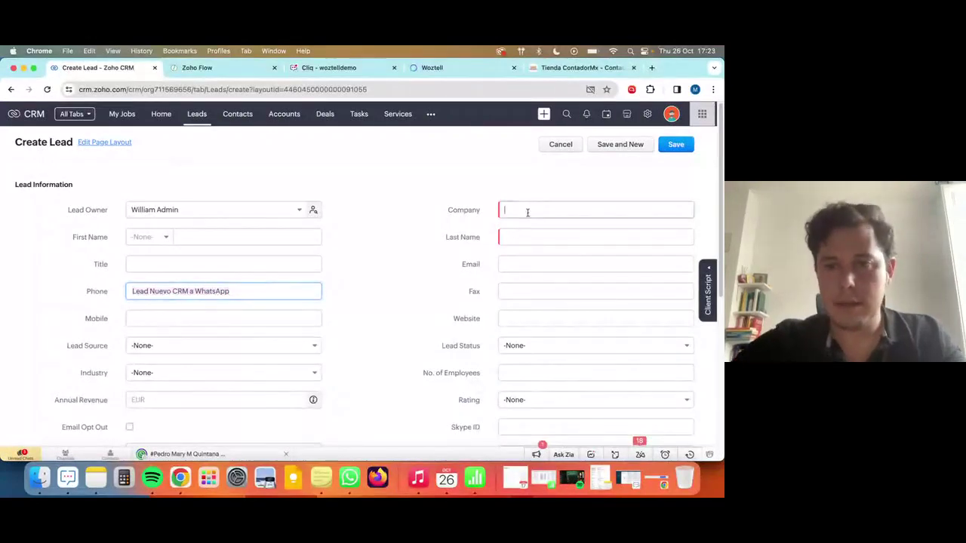
key(super+v)
triple_click(268, 297)
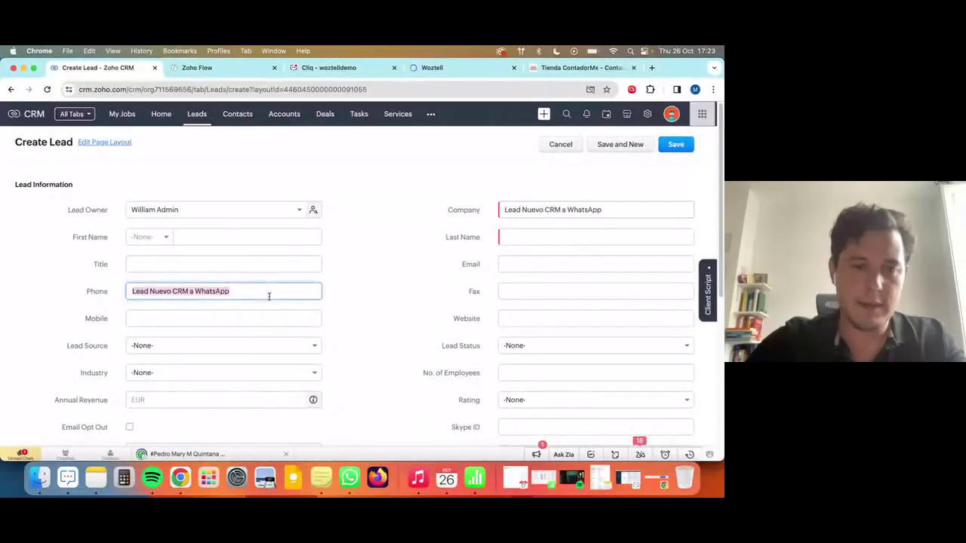
key(BackSpace)
Switch to WhatsApp for the contact's details, then return to the Create Lead form.
key(ctrl+Up)
click(96, 360)
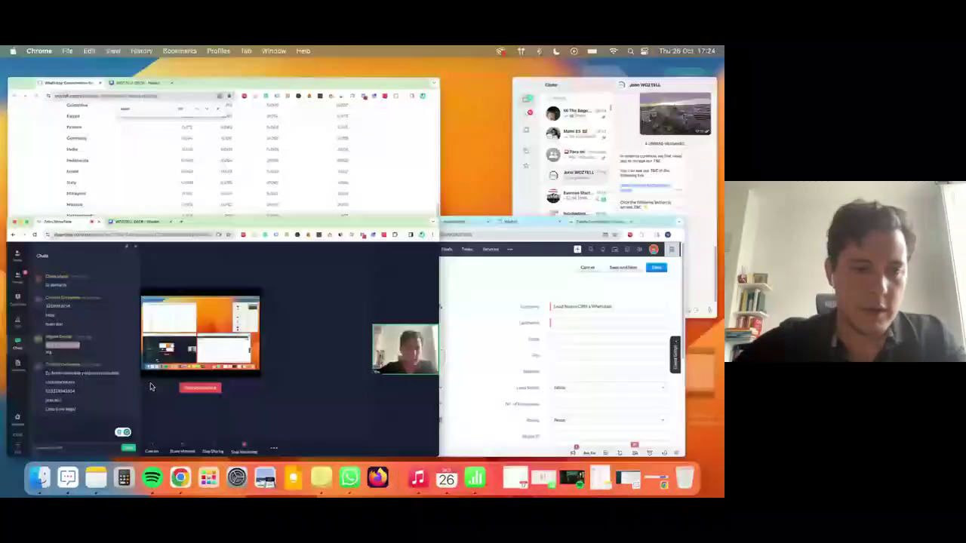
key(super+Tab)
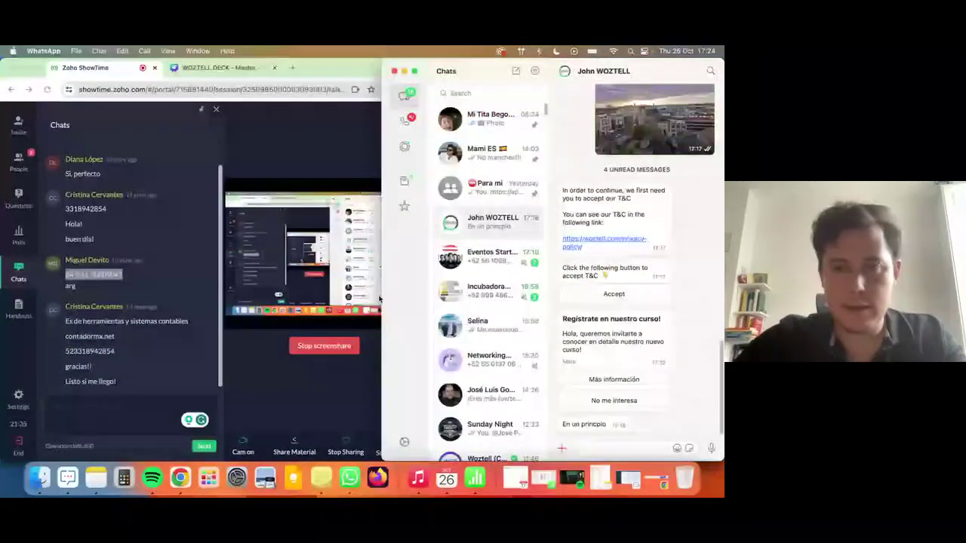
key(ctrl+Up)
click(216, 319)
Enter the lead's last name and paste its mobile number, reformatting the country code with '+'.
click(524, 239)
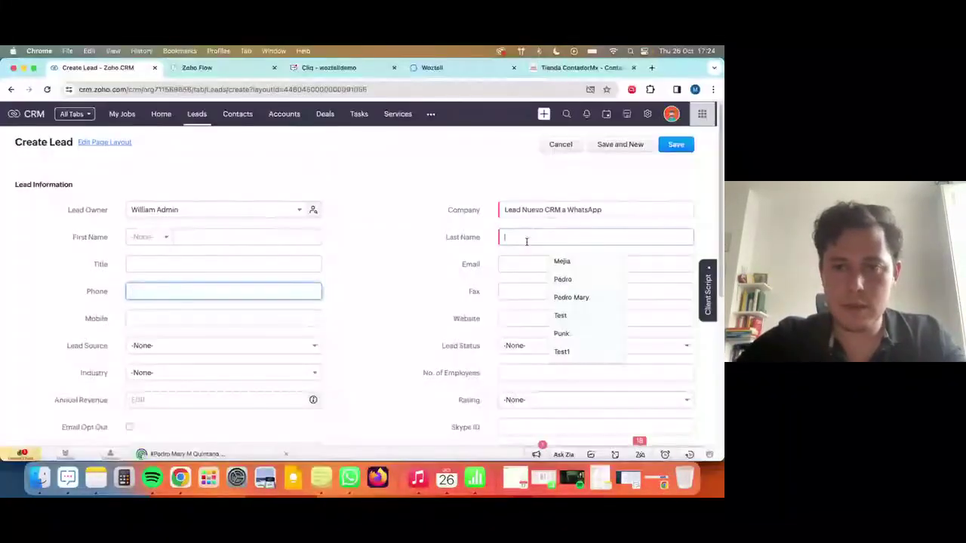
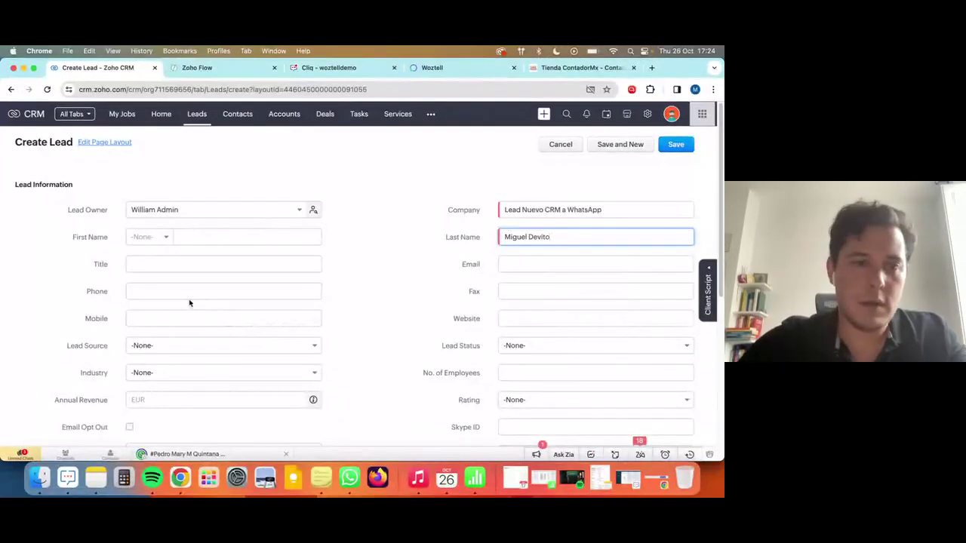
click(165, 316)
key(super+v)
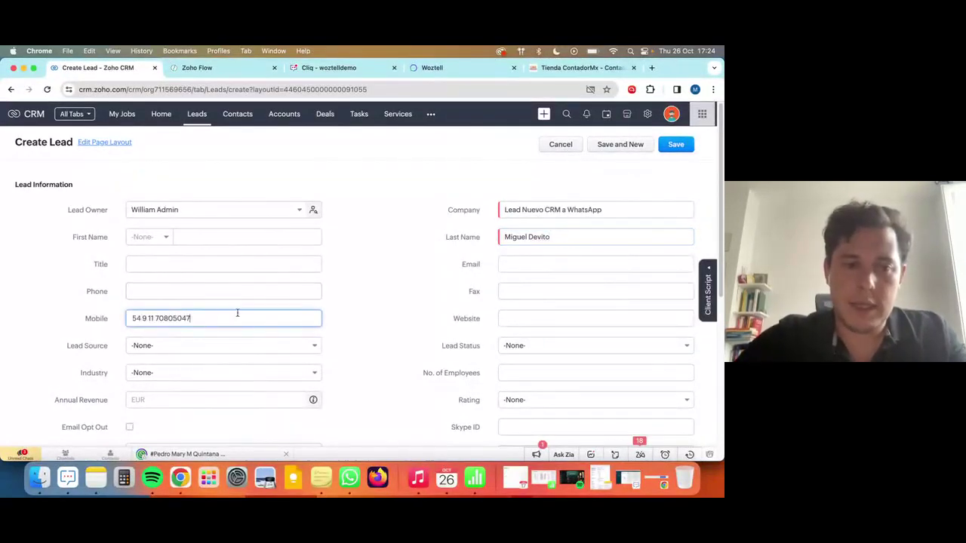
click(141, 318)
key(BackSpace)
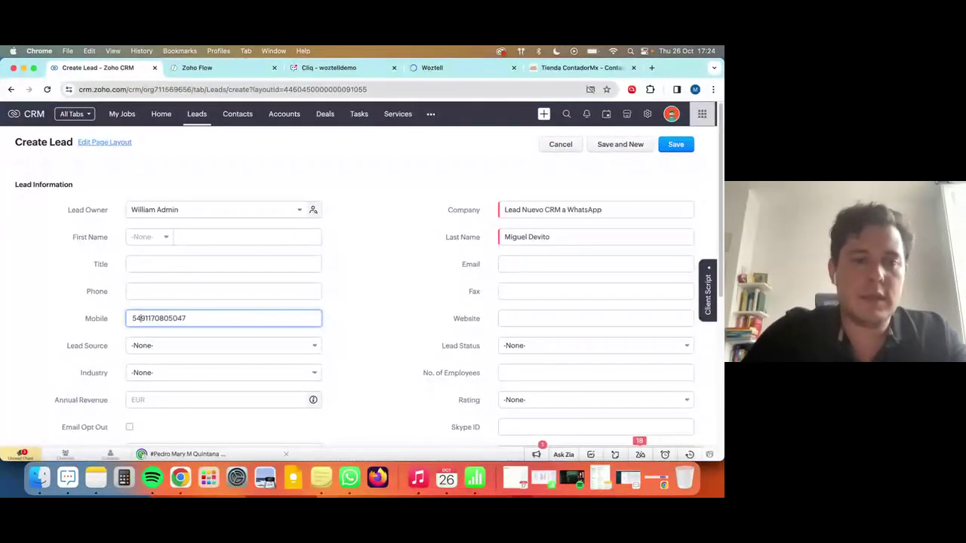
text(+)
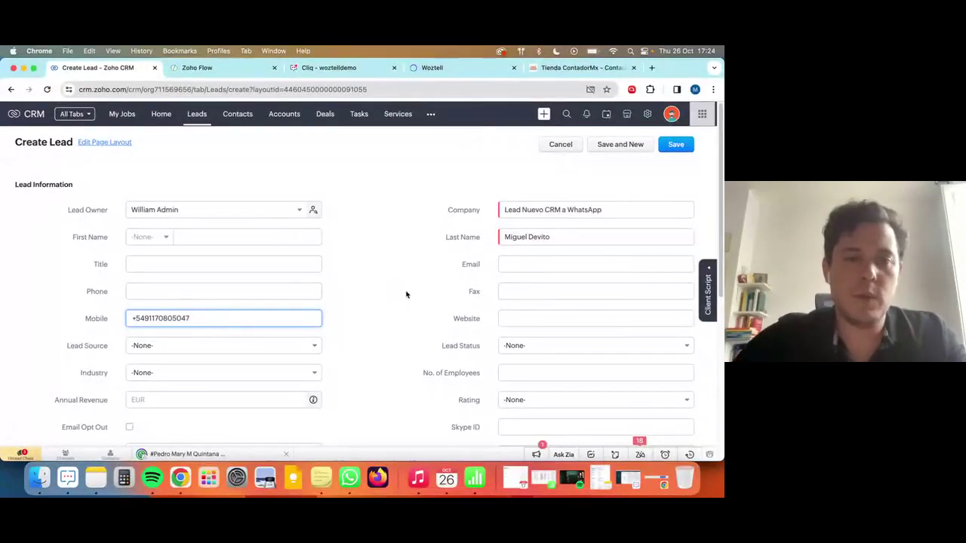
click(408, 291)
Find the Lead Source field and set it to Descargar web.
click(518, 267)
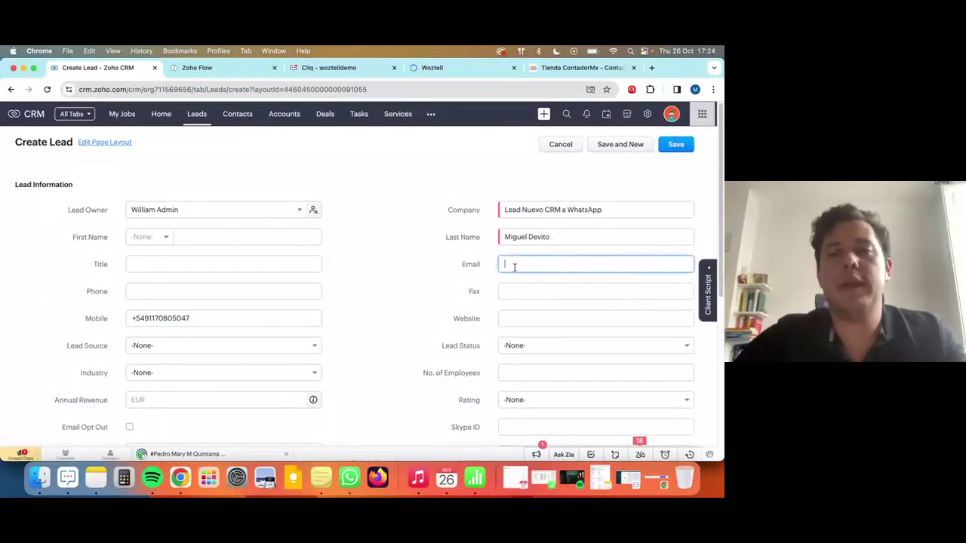
scroll(408, 306, down, 1)
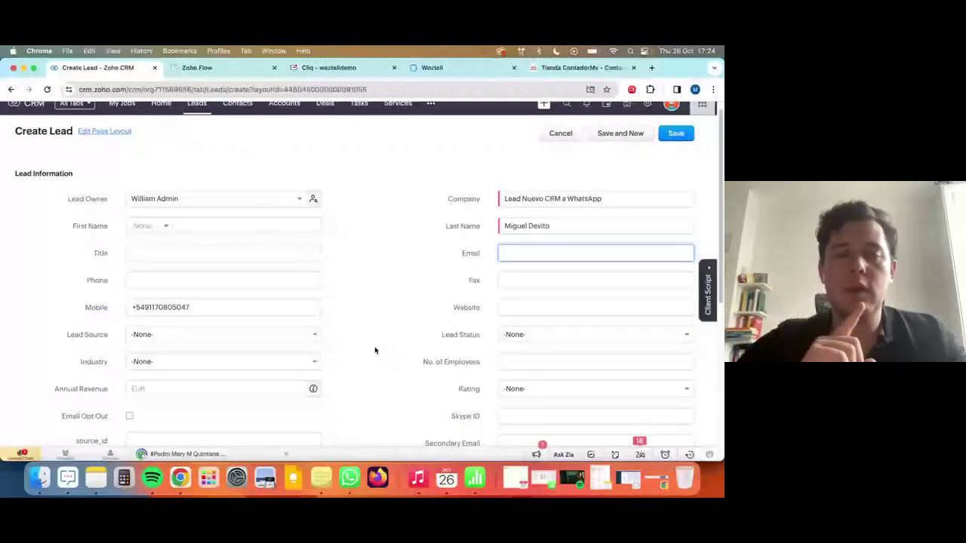
key(super+f)
text(source)
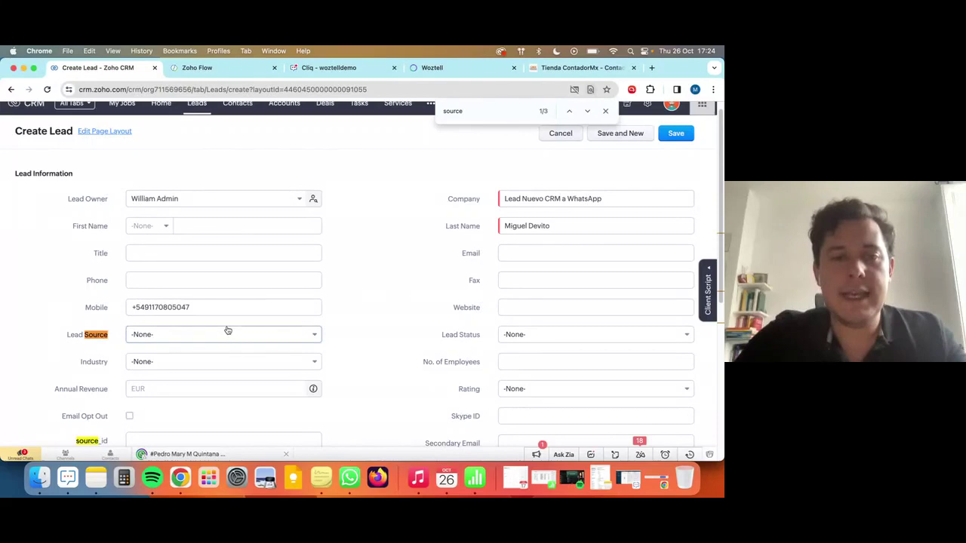
click(226, 334)
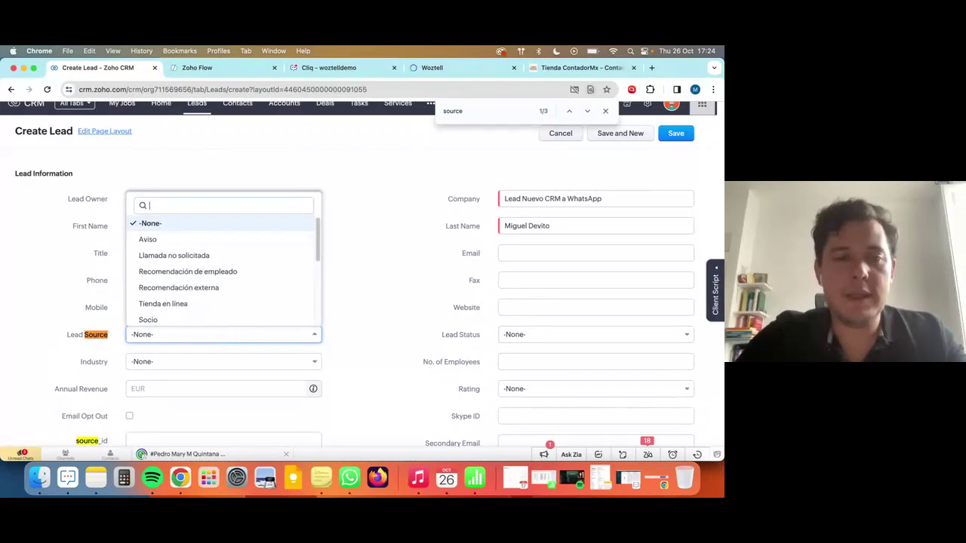
text(webinar)
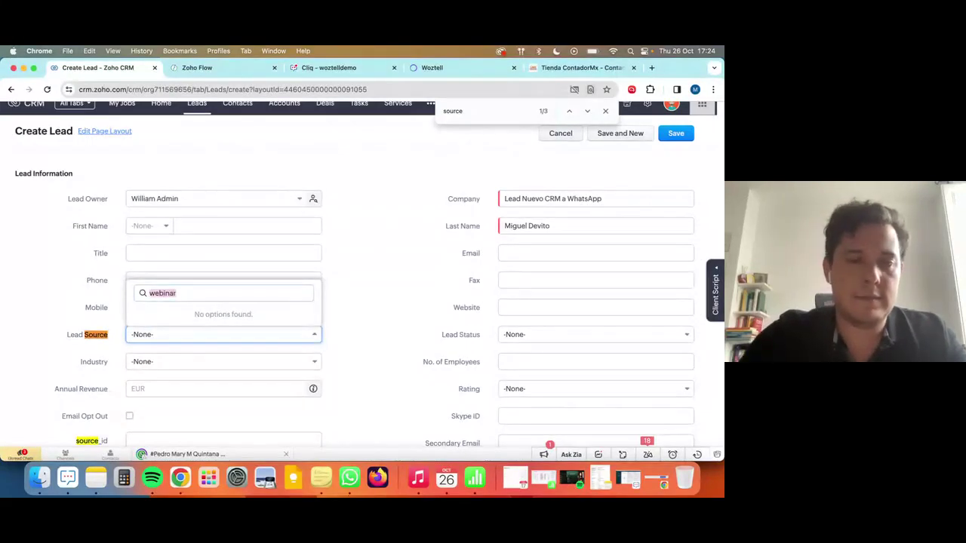
key(BackSpace)
text(Webinar)
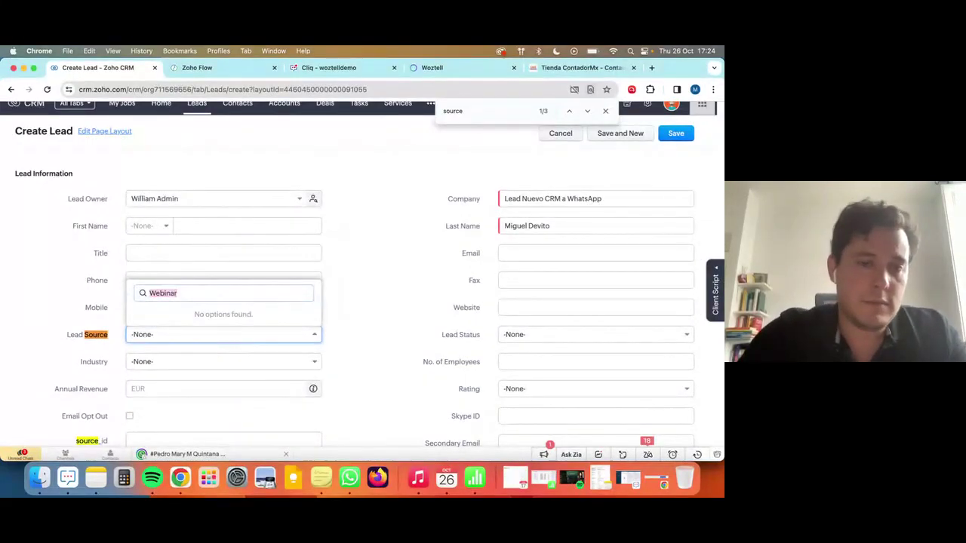
key(BackSpace)
text(we)
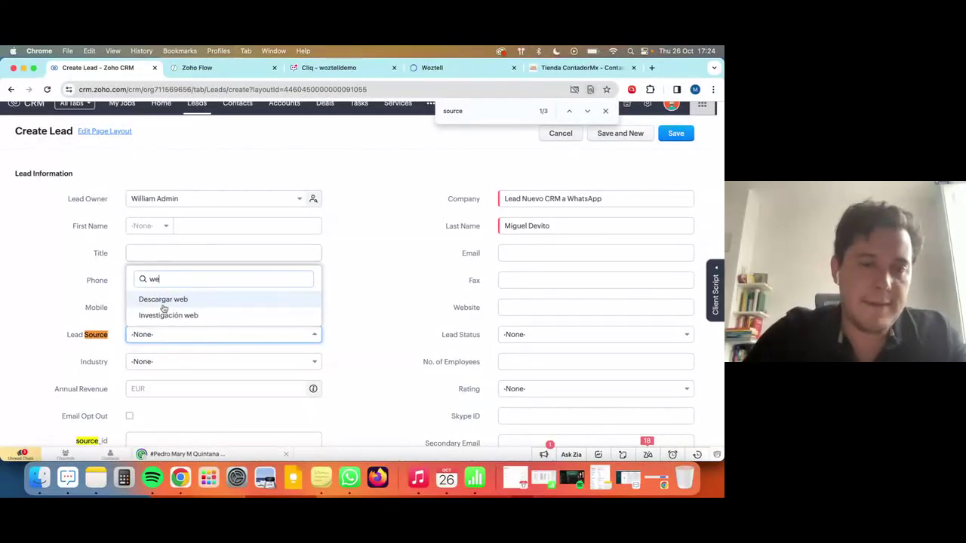
click(163, 300)
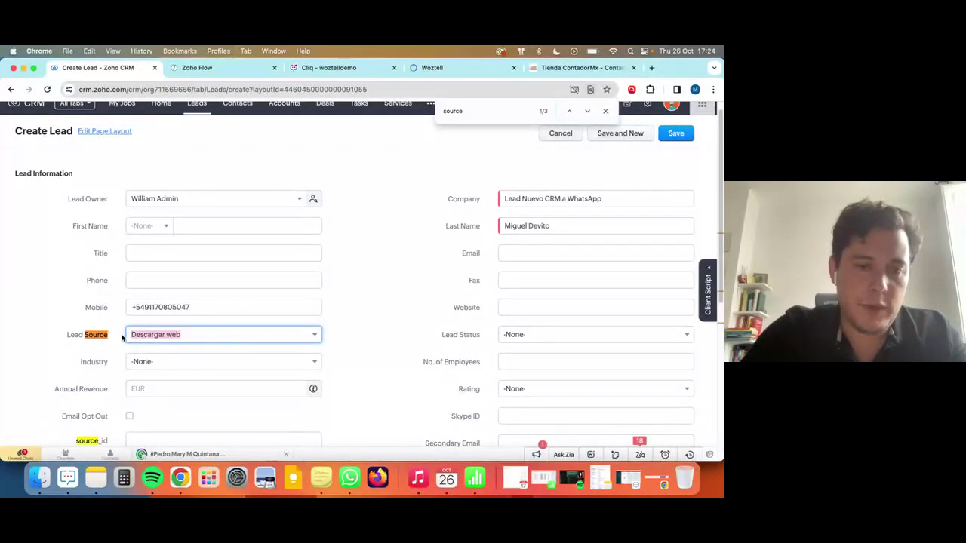
click(221, 69)
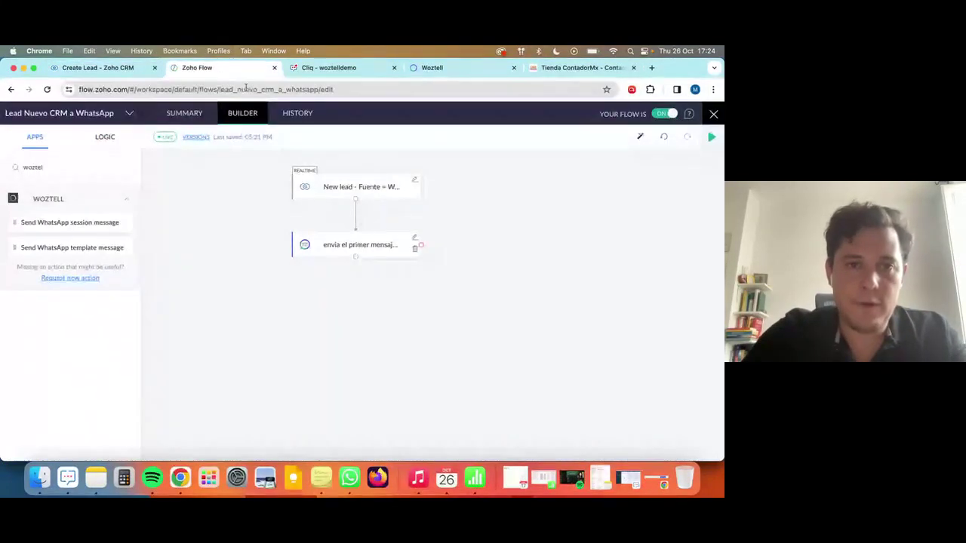
Change the trigger filter to Lead Source contains Descargar web and apply it to the live flow.
click(415, 181)
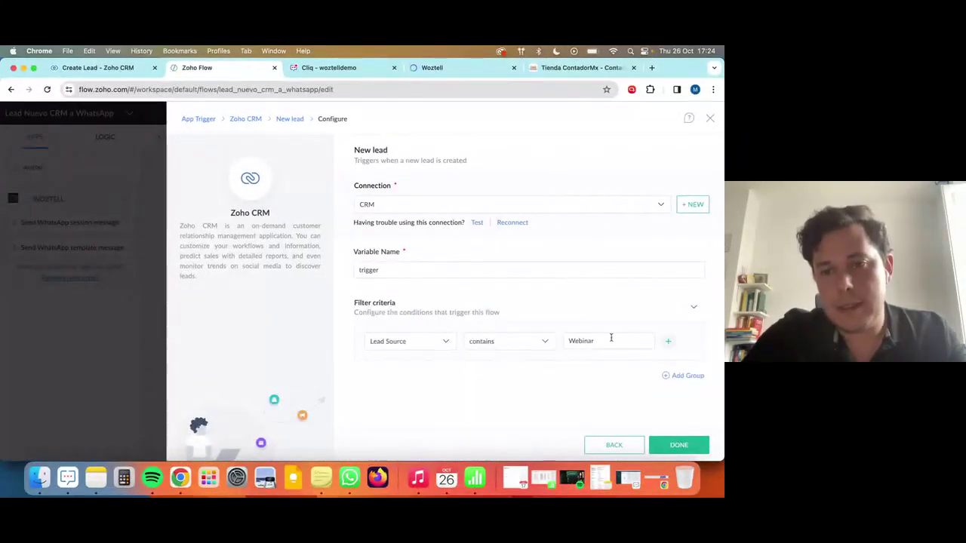
click(669, 443)
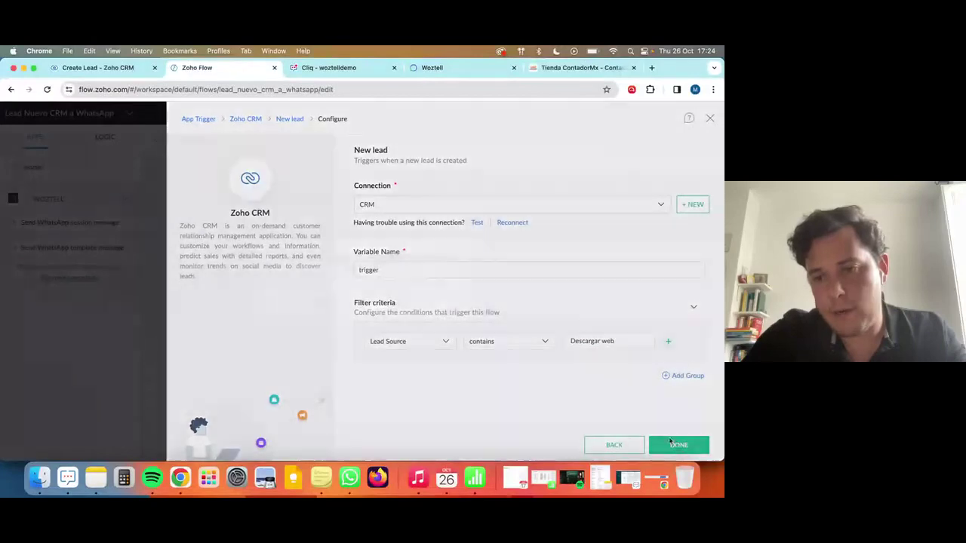
click(395, 301)
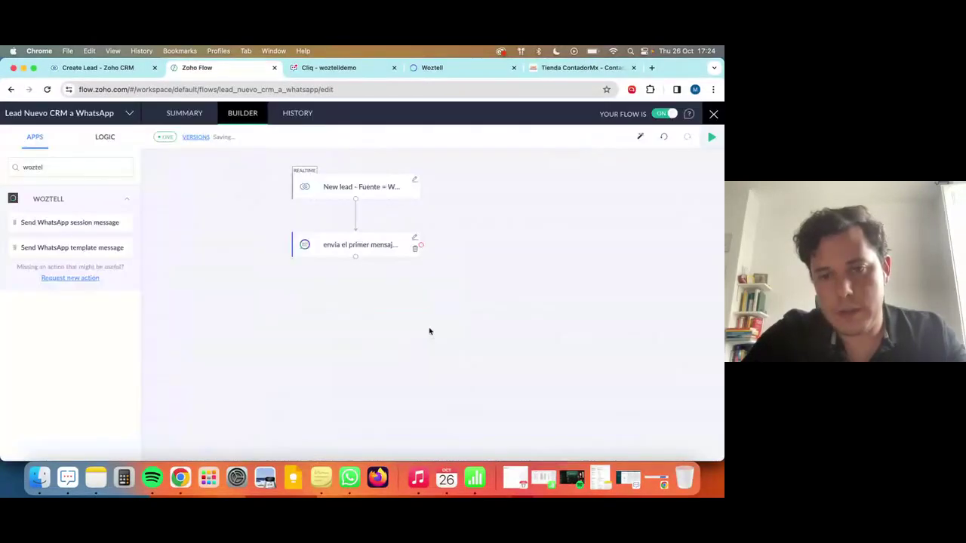
click(566, 136)
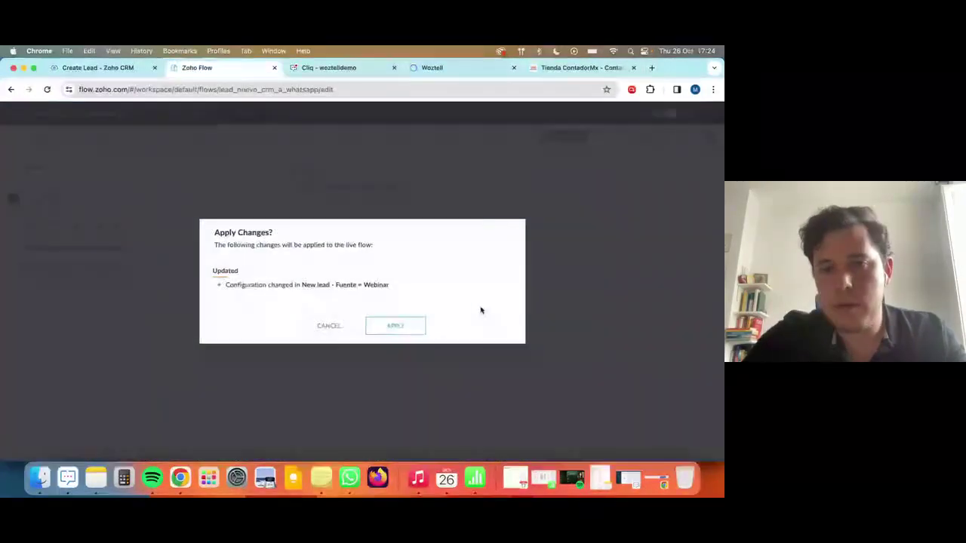
click(408, 328)
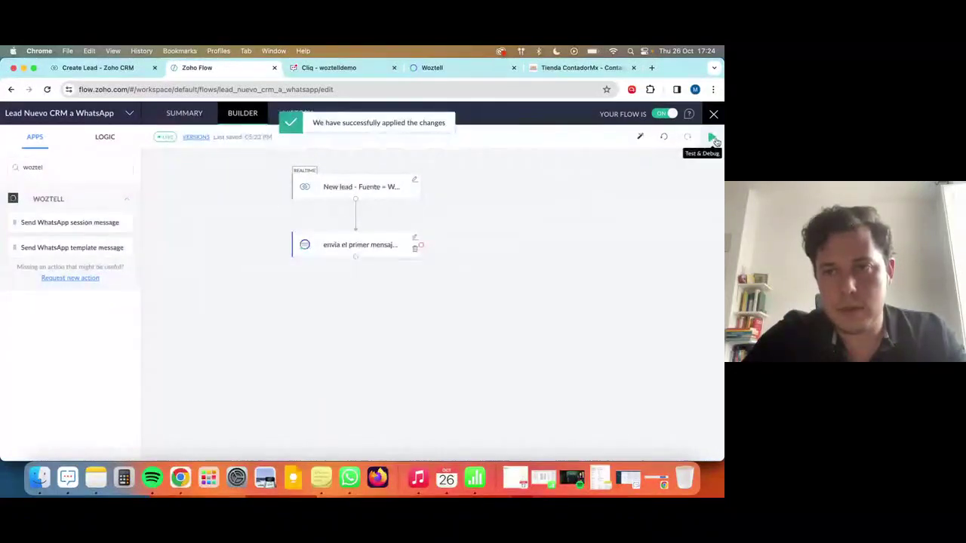
click(712, 136)
Confirm the Lead Source reads Descargar web and save the new lead.
click(140, 70)
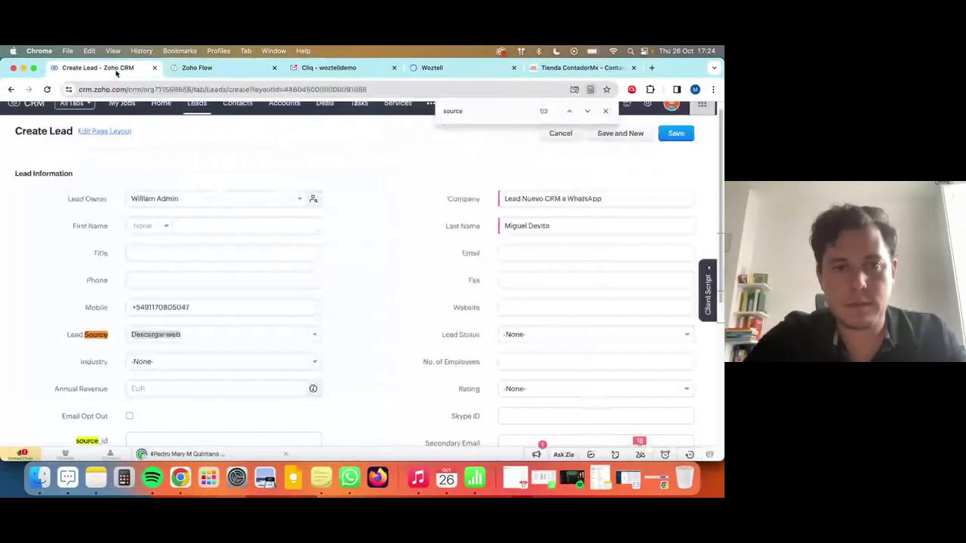
drag(181, 335, 131, 337)
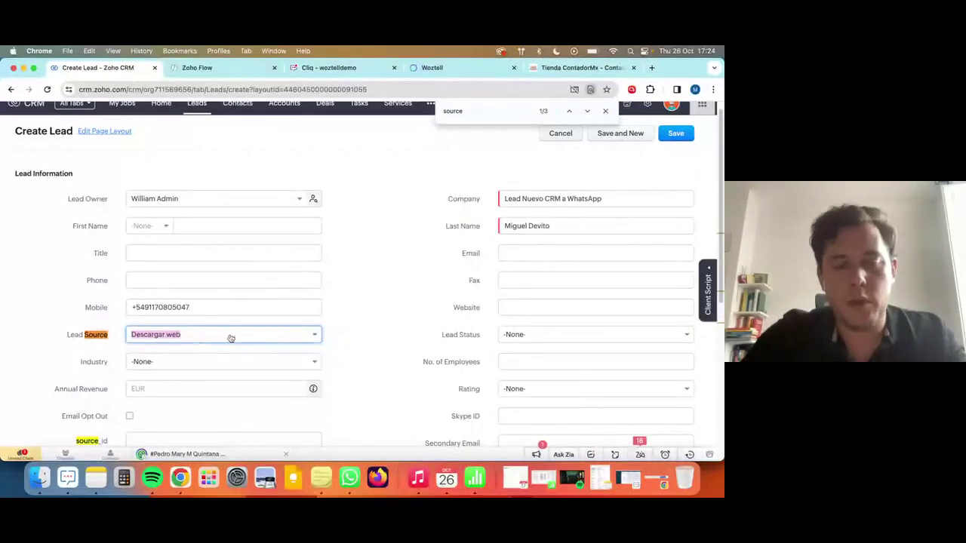
click(356, 304)
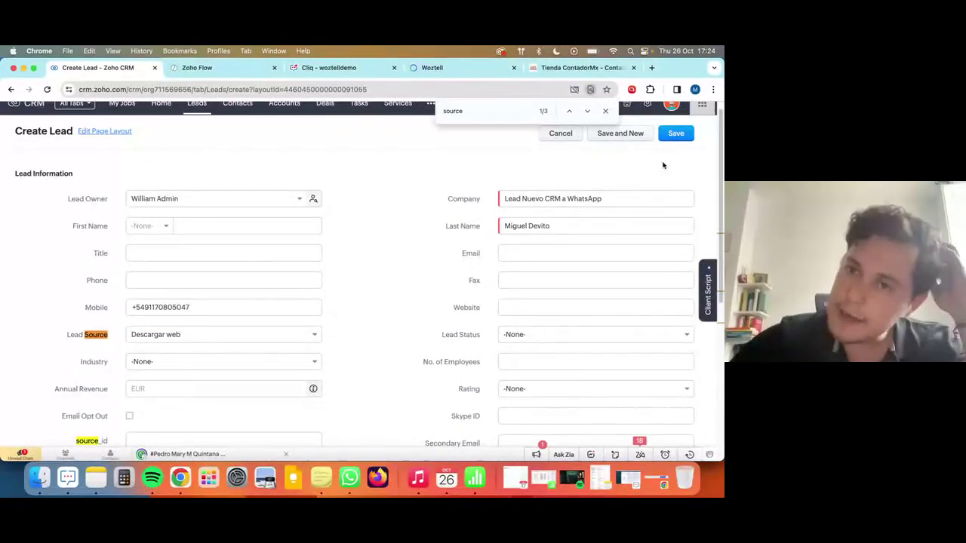
click(673, 136)
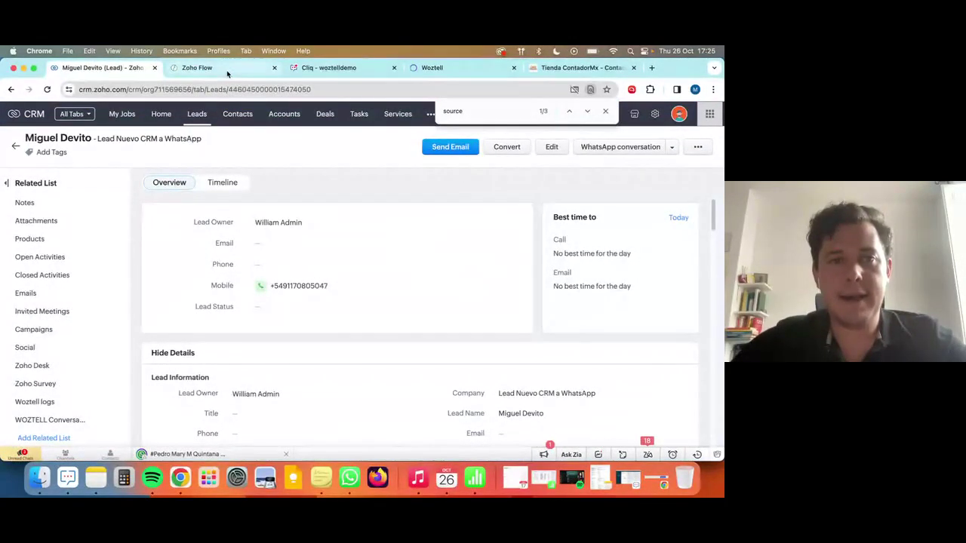
Run the Test & Debug check on the received lead data, then close the panel.
click(226, 70)
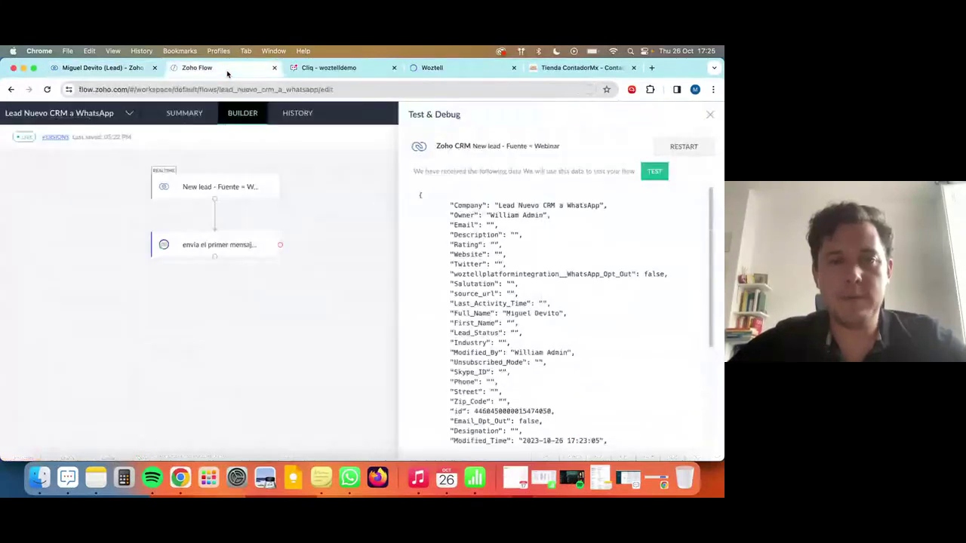
click(664, 170)
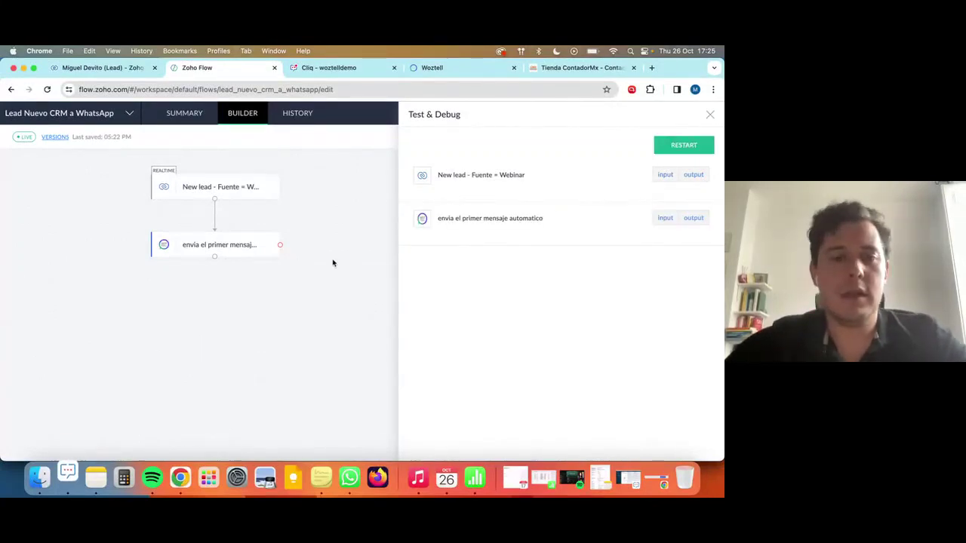
key(Escape)
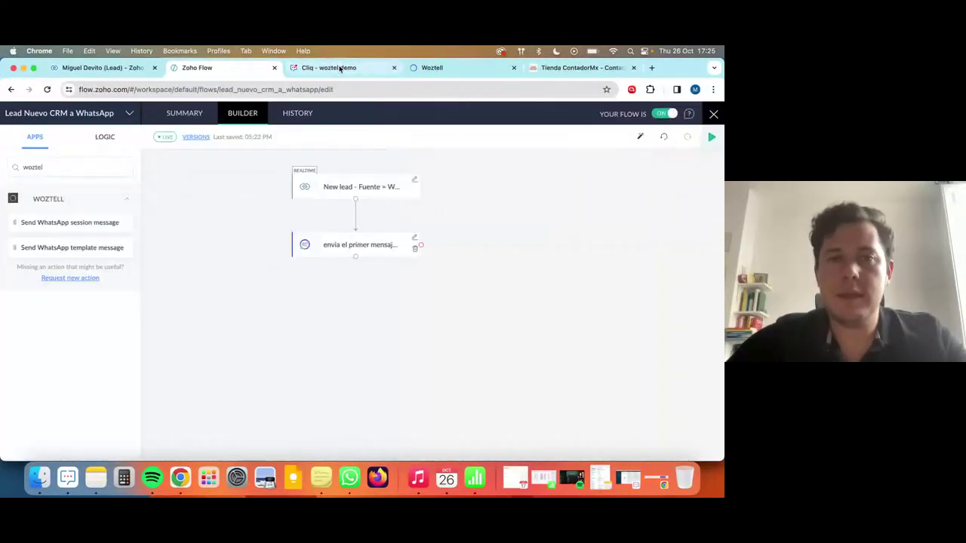
click(298, 113)
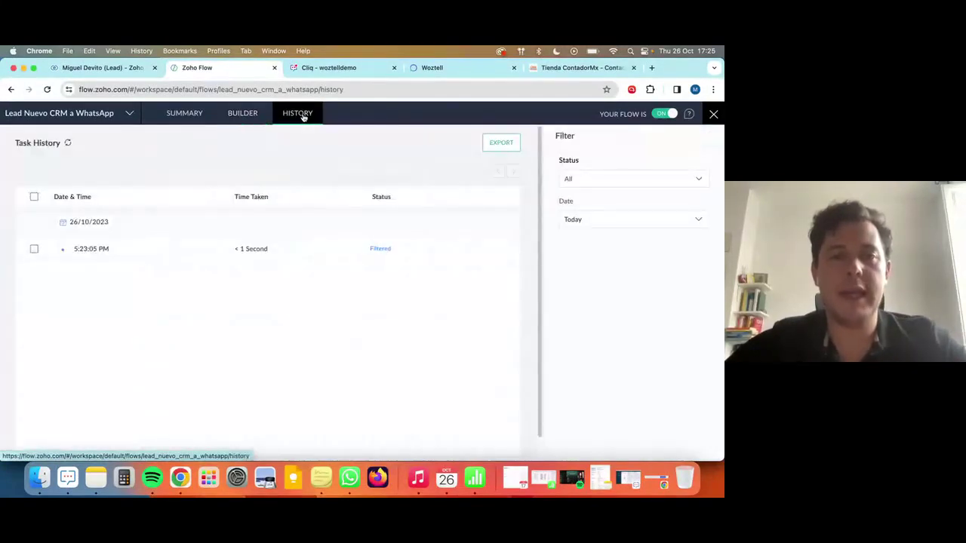
click(34, 196)
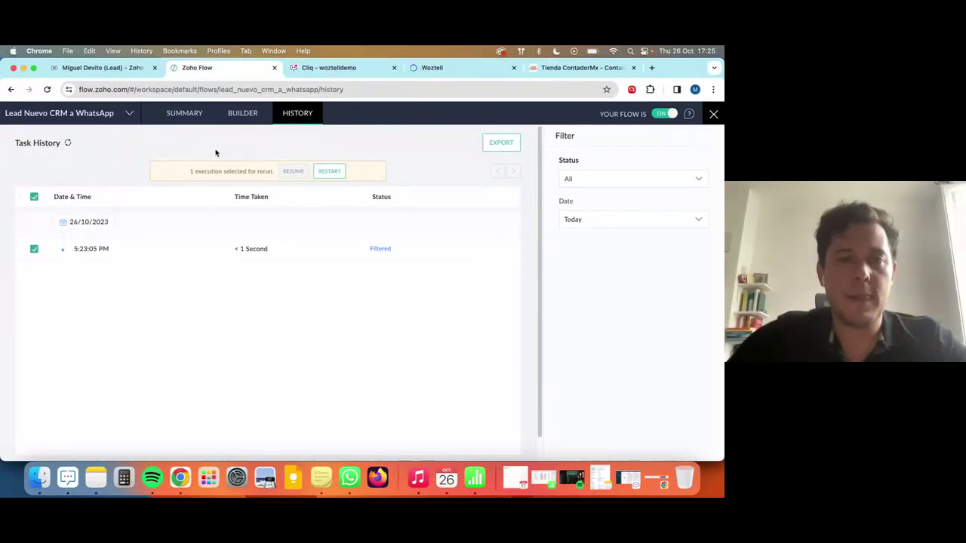
click(33, 197)
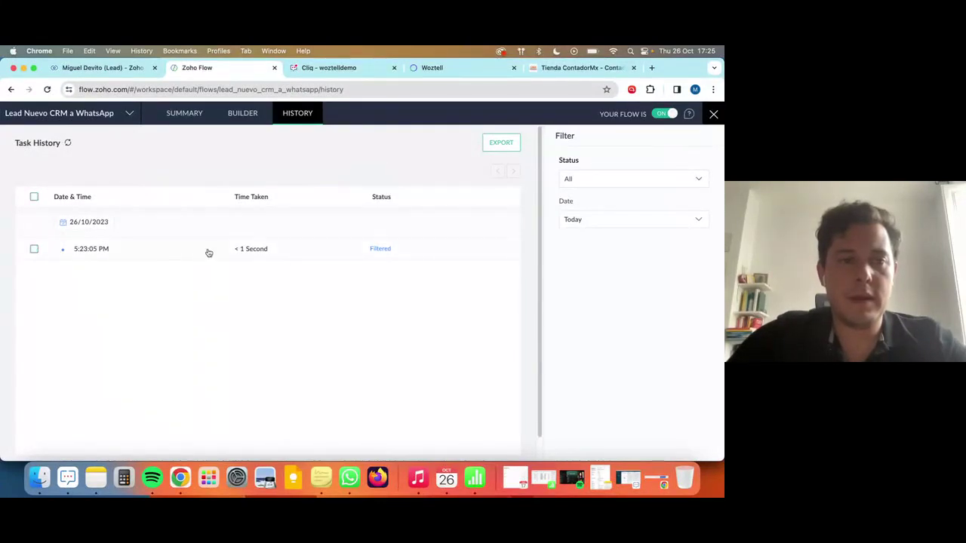
click(195, 254)
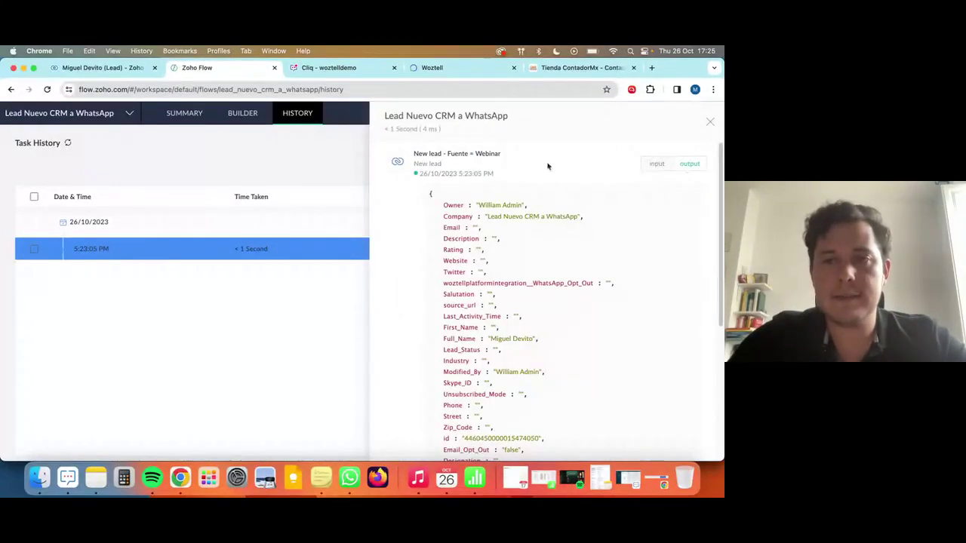
click(651, 164)
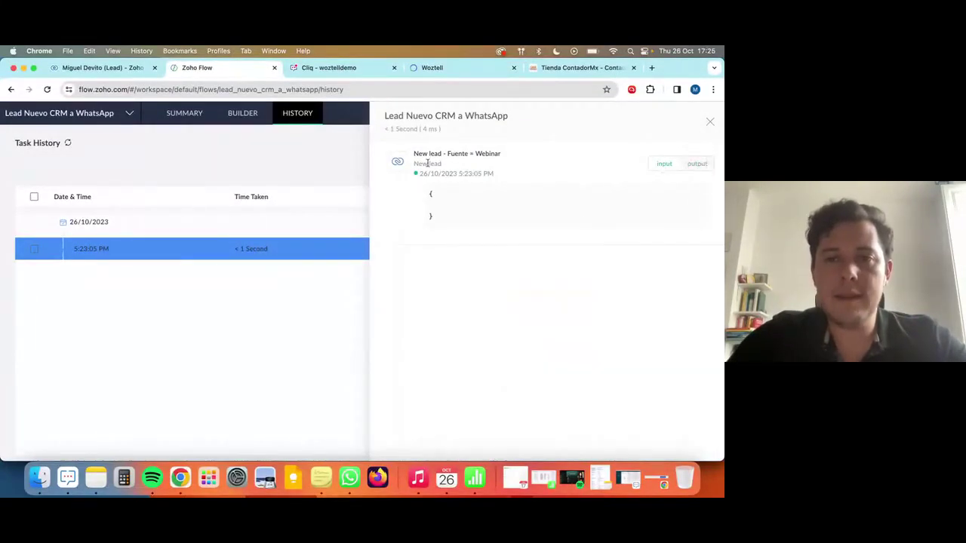
click(710, 121)
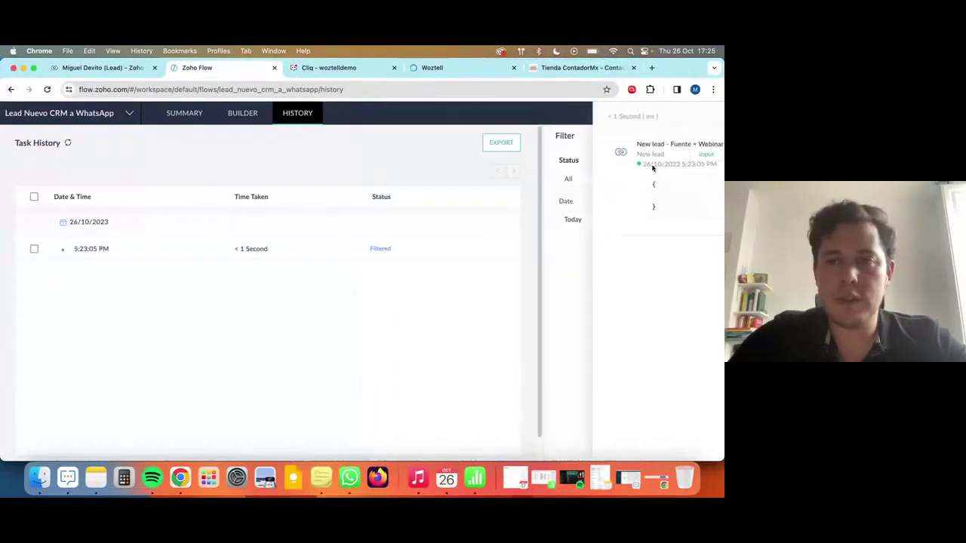
click(68, 144)
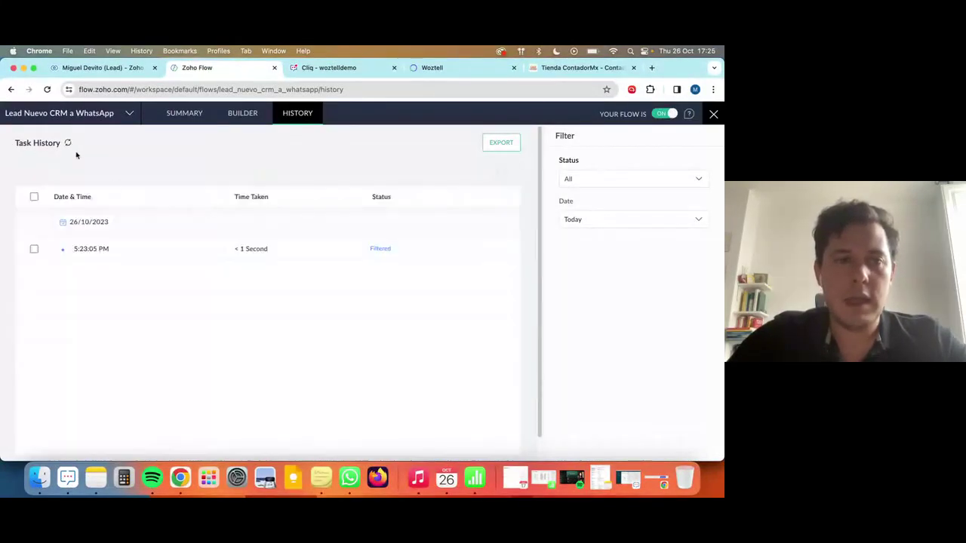
click(335, 258)
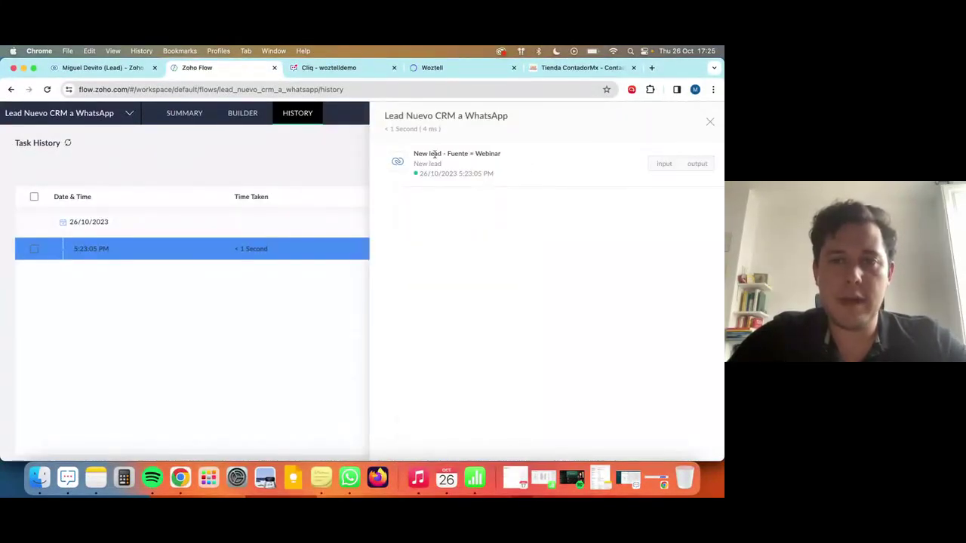
click(707, 120)
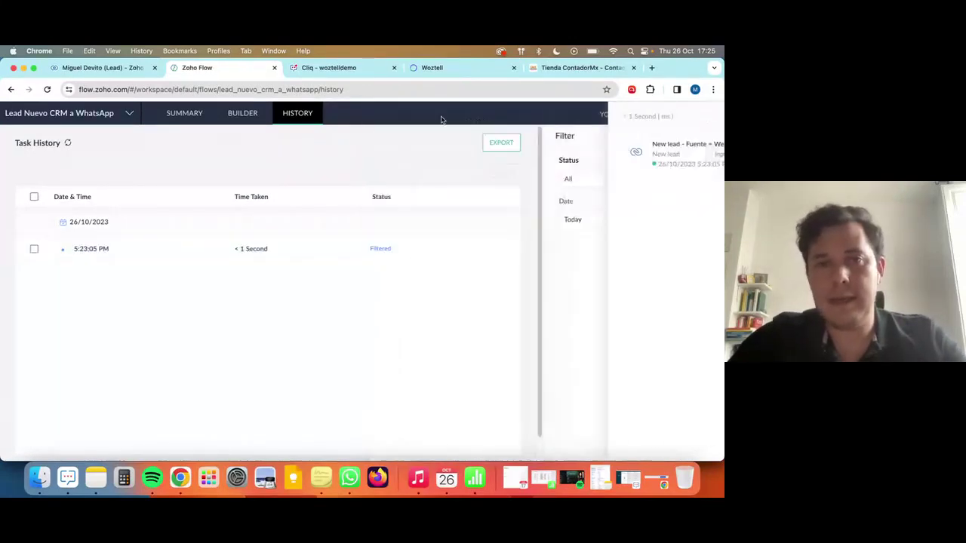
click(238, 115)
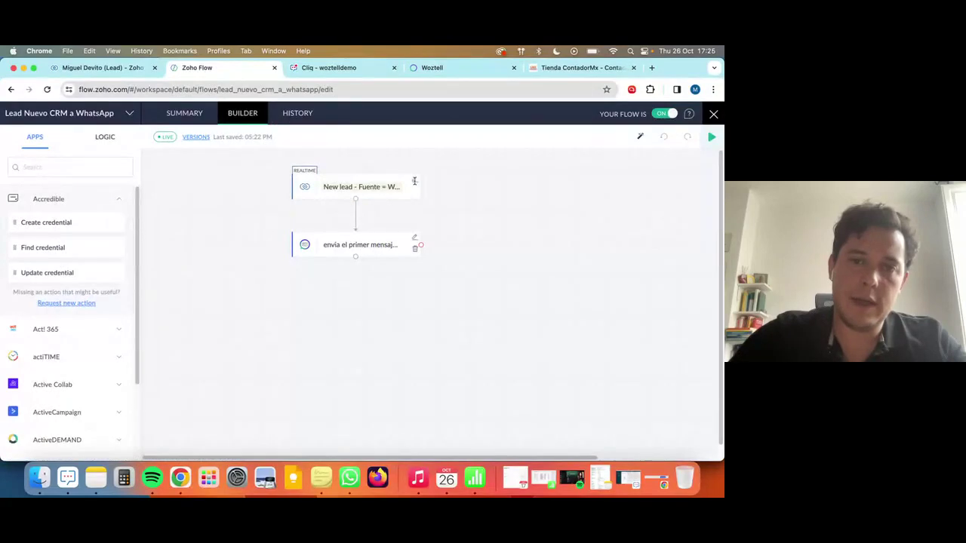
Close the trigger settings and apply the Descargar web trigger change to the live flow.
click(377, 185)
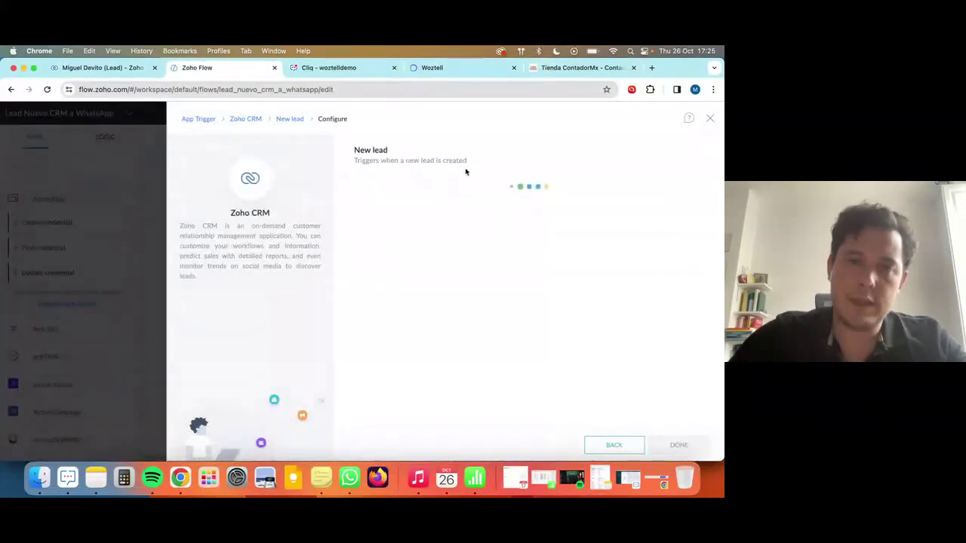
click(711, 119)
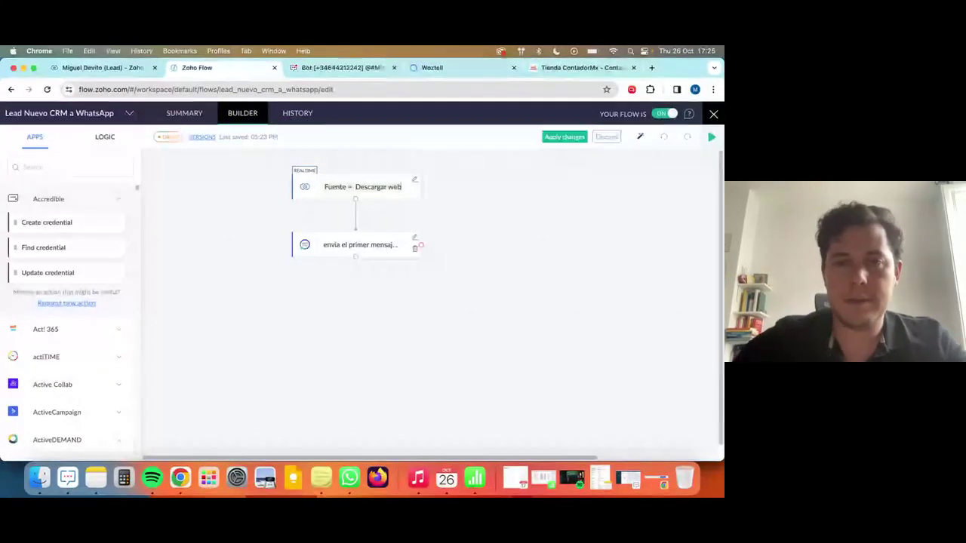
click(560, 137)
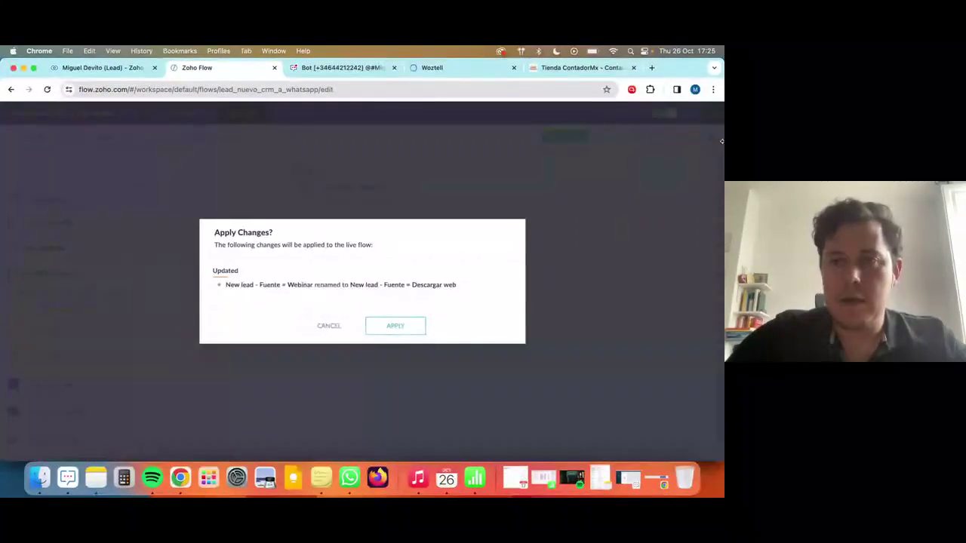
click(400, 325)
click(710, 137)
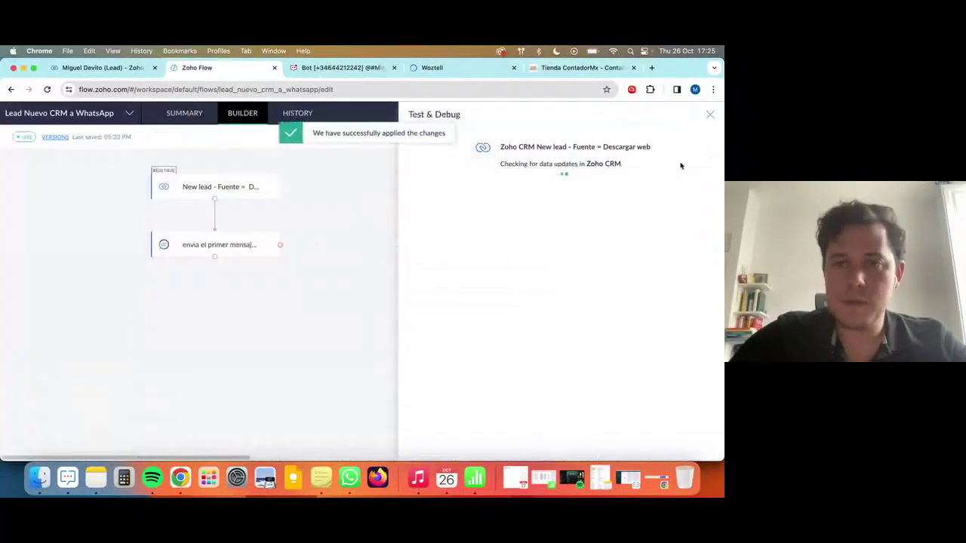
key(ctrl+Up)
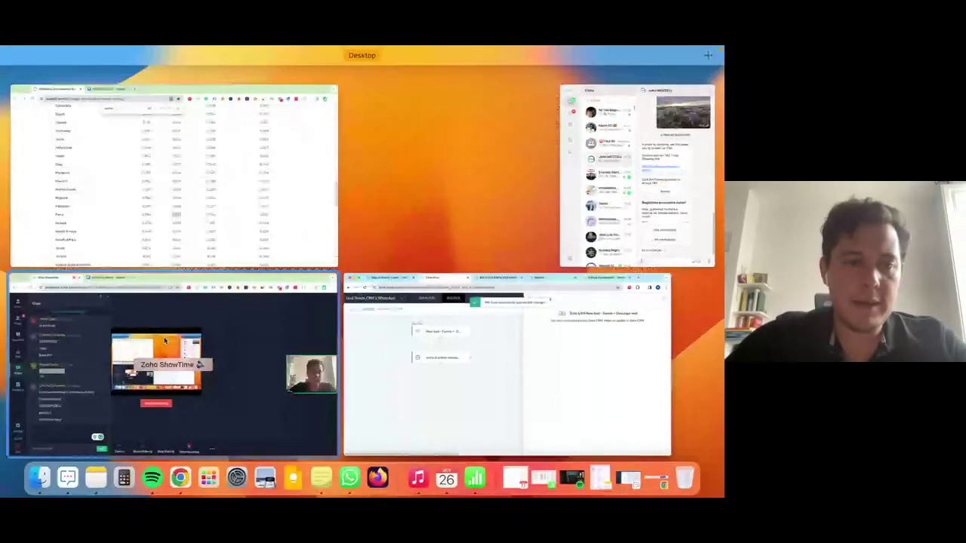
Select lideargentina.com in the ShowTime chat, then open the lead's WhatsApp conversation in Cliq.
click(93, 349)
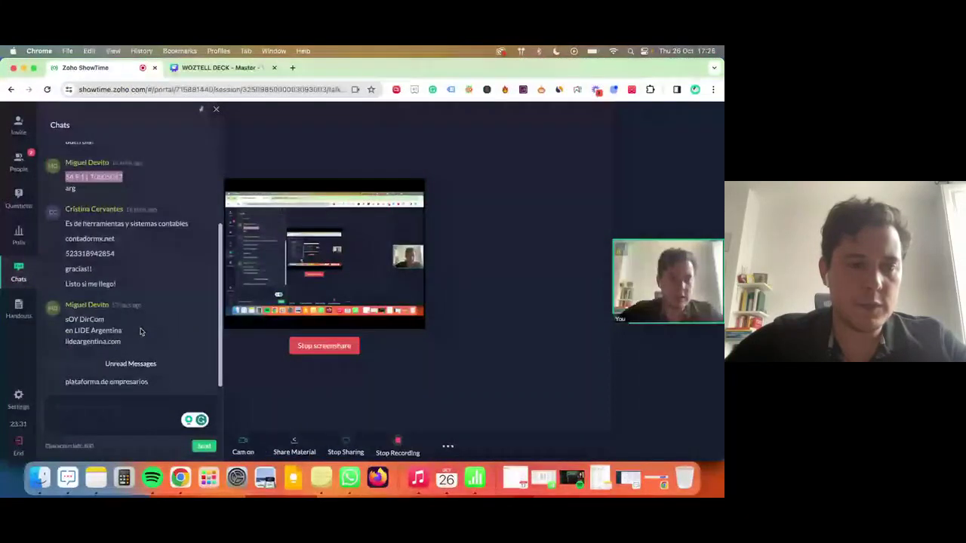
drag(122, 341, 64, 346)
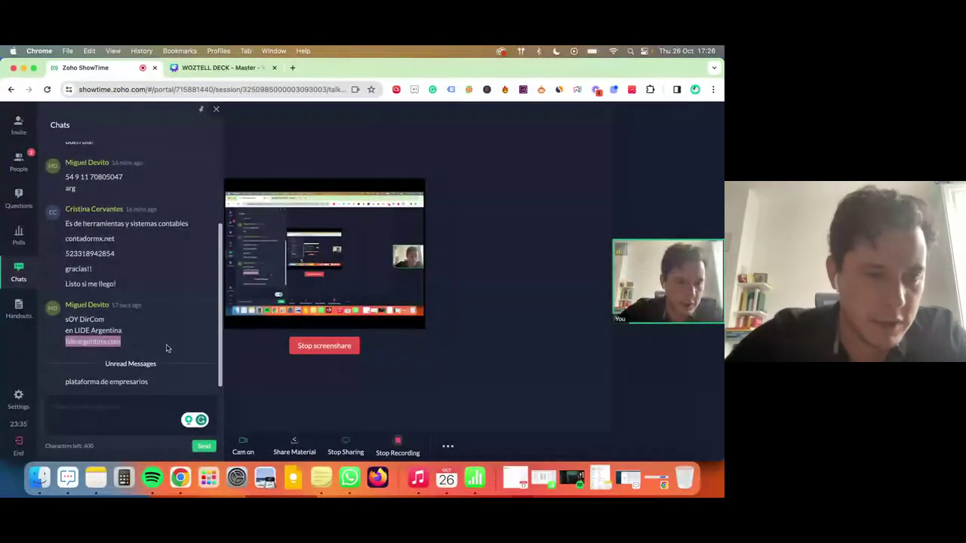
key(ctrl+Up)
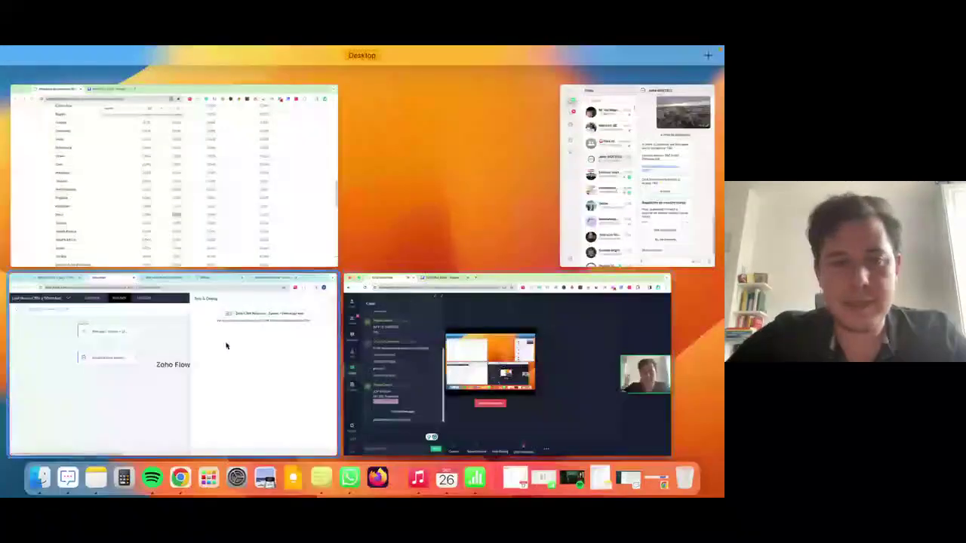
click(132, 342)
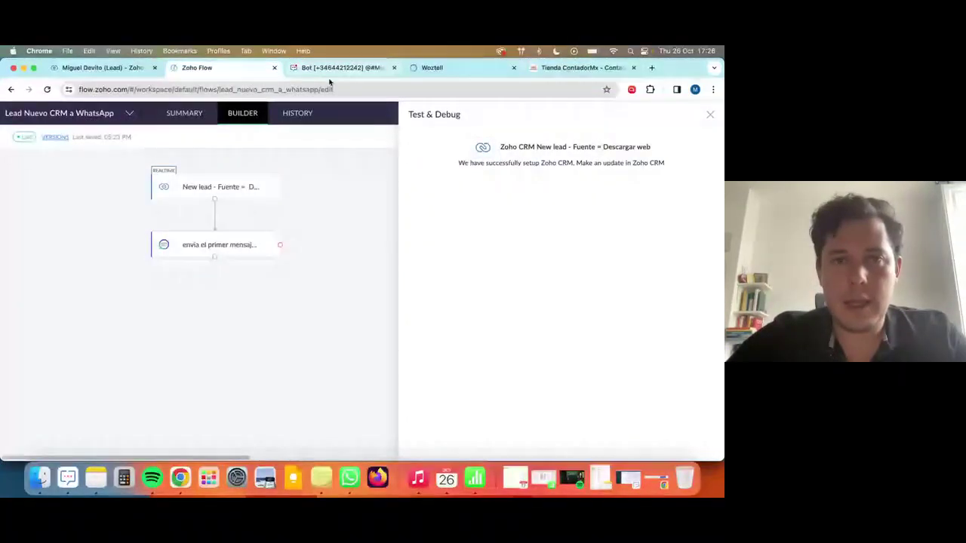
click(342, 68)
click(70, 223)
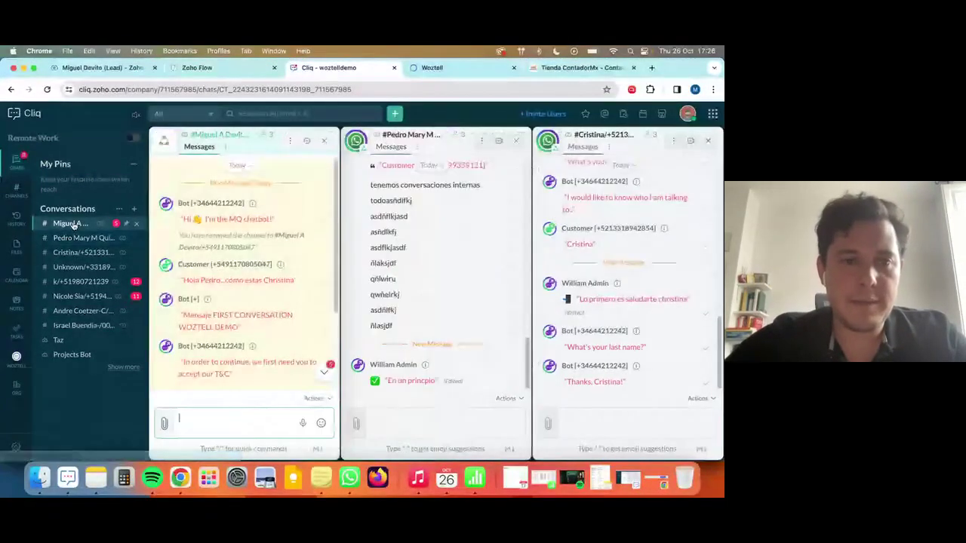
Send the lead a /w WhatsApp message asking them to confirm lideargentina.com is their website.
scroll(245, 303, down, 3)
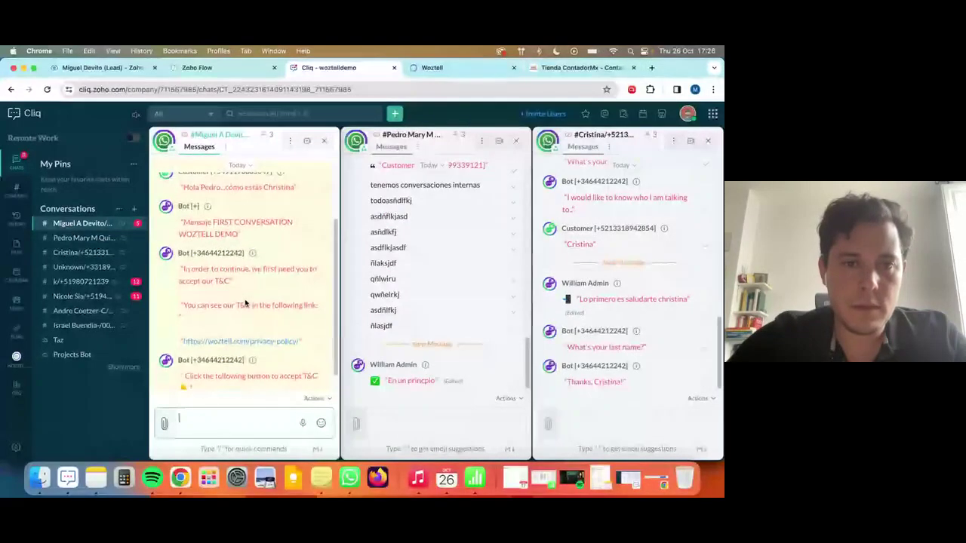
triple_click(228, 195)
double_click(228, 195)
scroll(234, 287, up, 2)
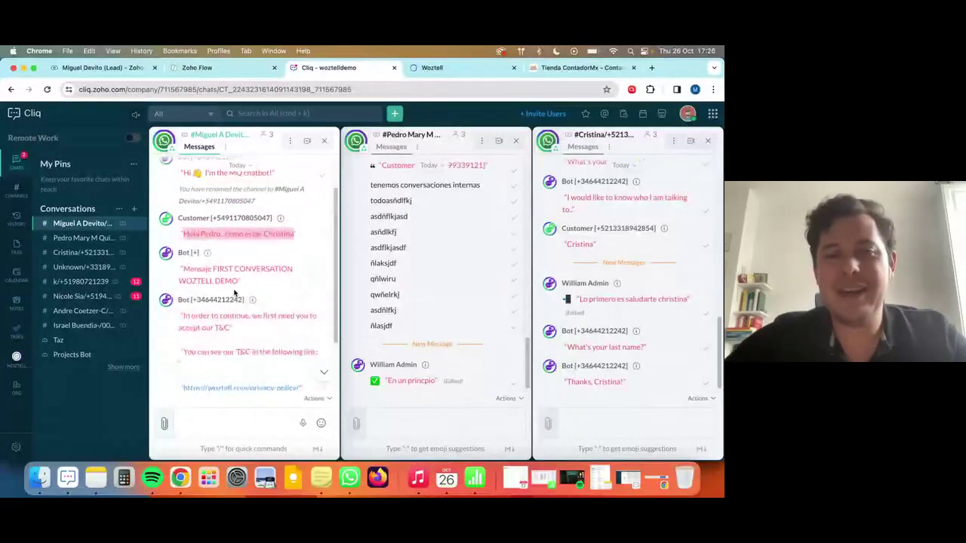
scroll(234, 293, down, 1)
scroll(234, 298, down, 2)
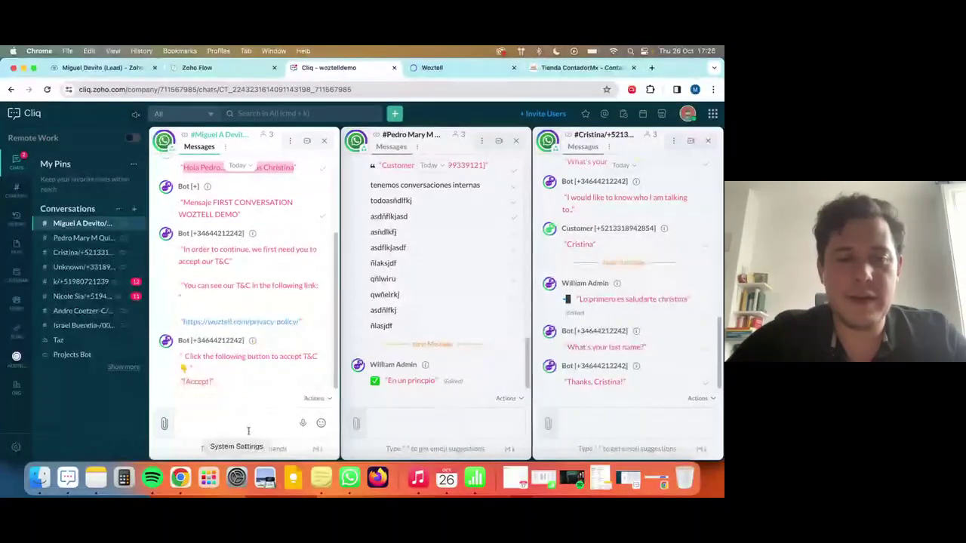
click(248, 420)
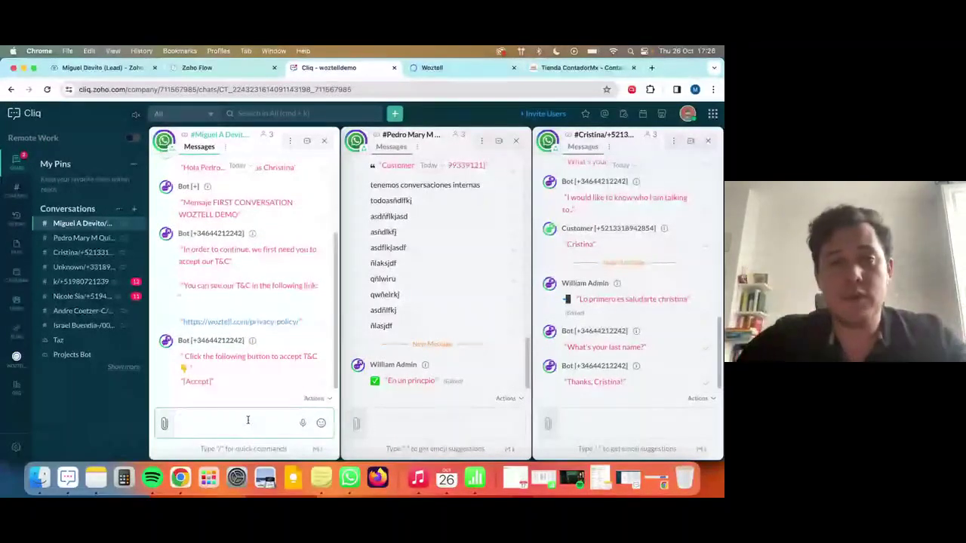
text(/w H)
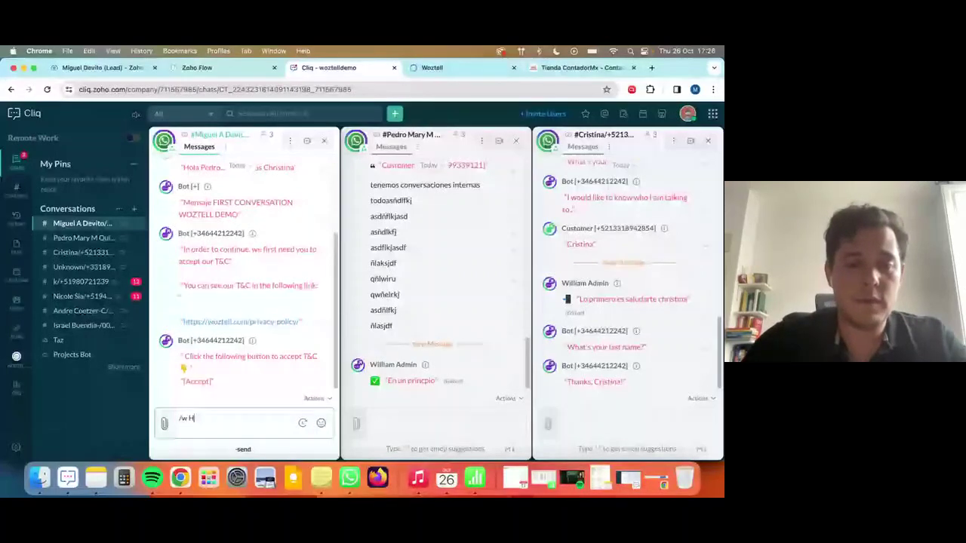
text(ola Miguel esta)
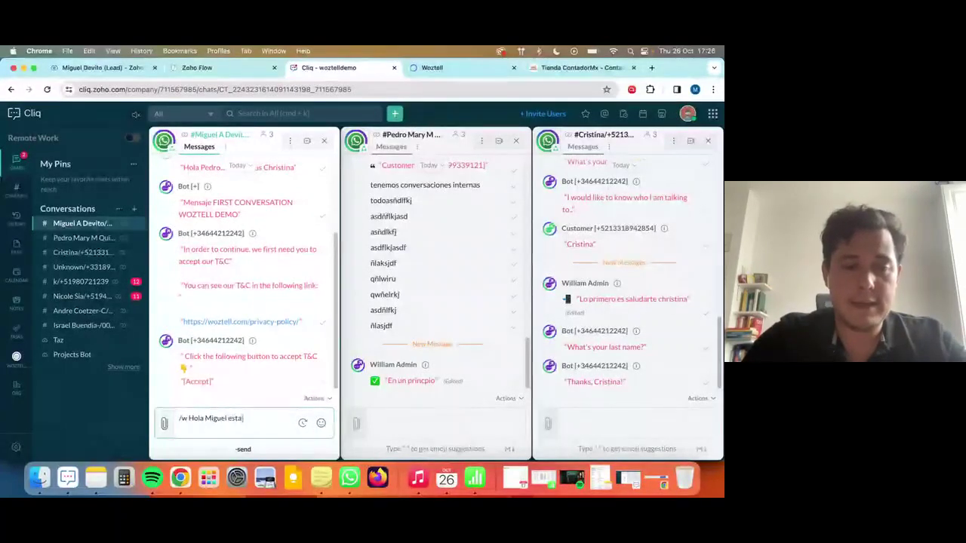
text( es tu web es cie)
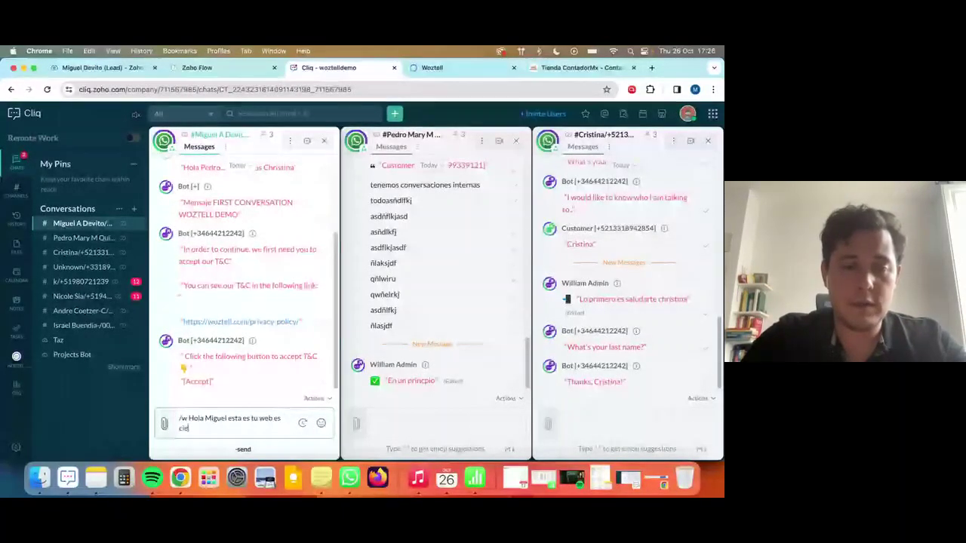
text(rto? lideargentina.com)
key(Return)
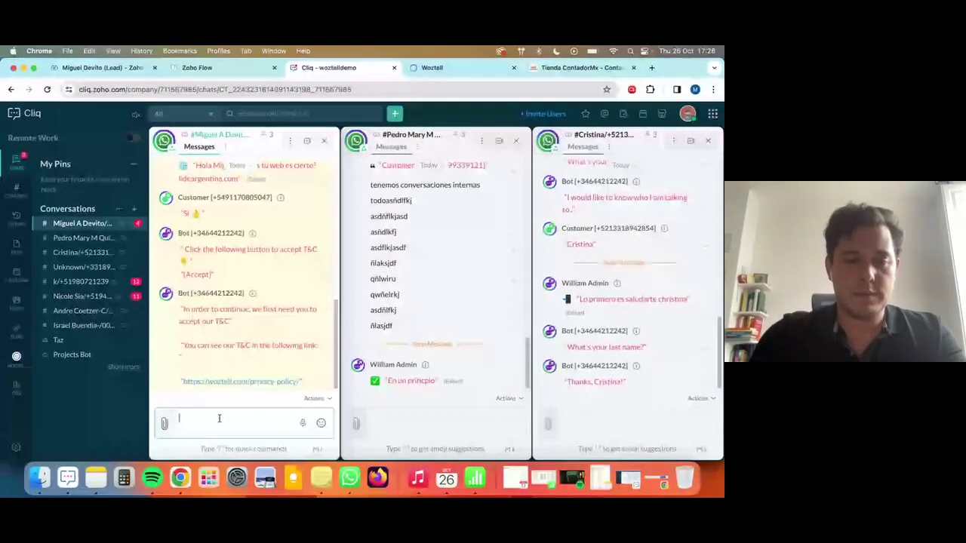
Run /crm and open the lead's linked Zoho CRM record.
text(/crm)
key(Return)
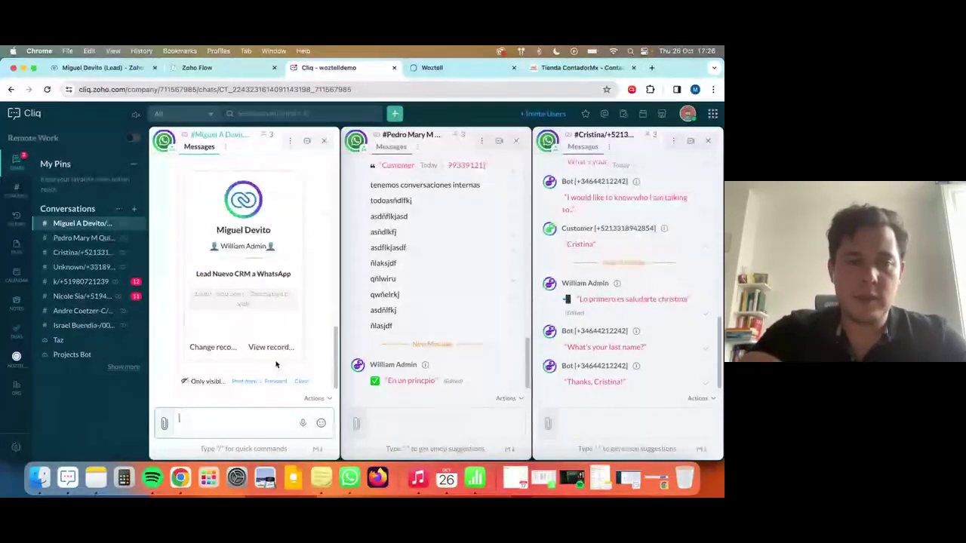
click(278, 348)
drag(420, 68, 131, 67)
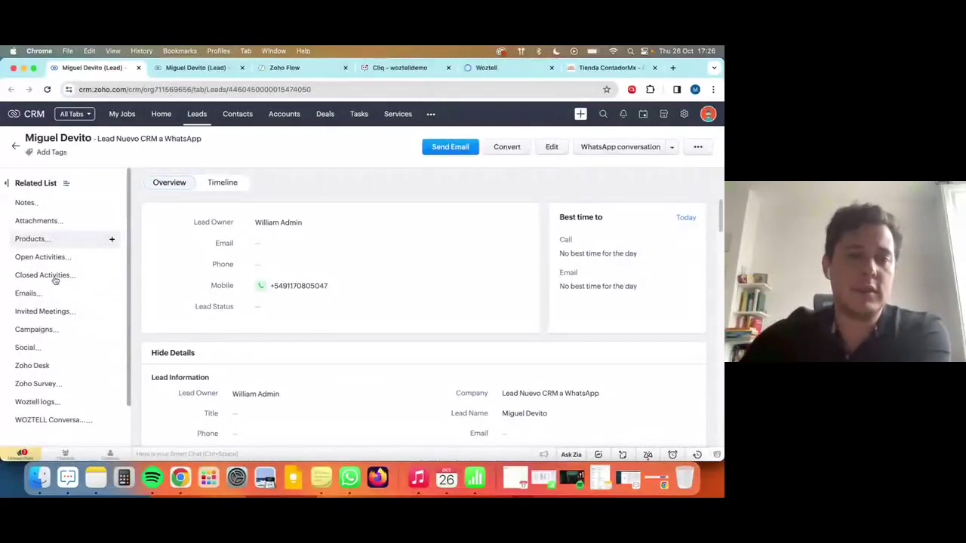
Review the lead's Woztell logs and WOZTELL Conversations history in the Related List.
click(60, 402)
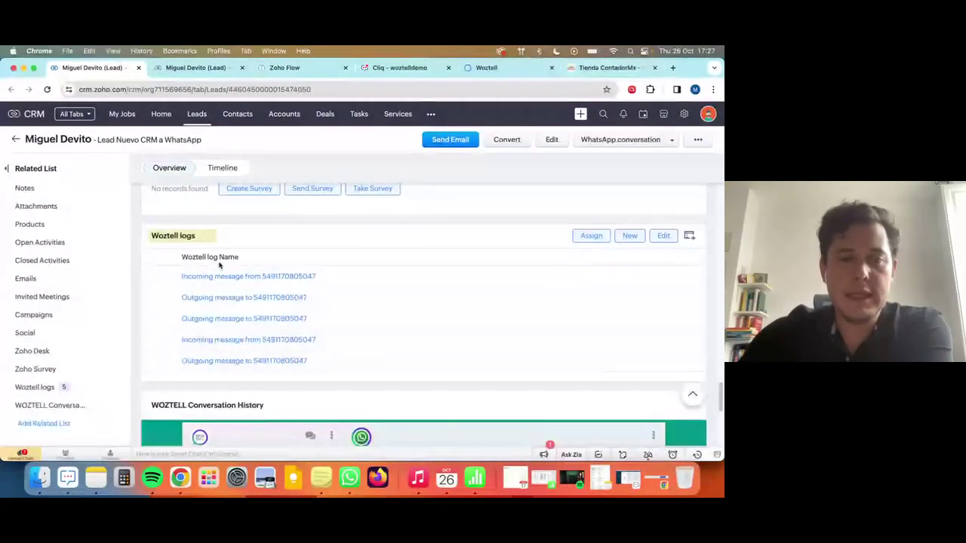
scroll(347, 340, up, 3)
scroll(342, 344, up, 10)
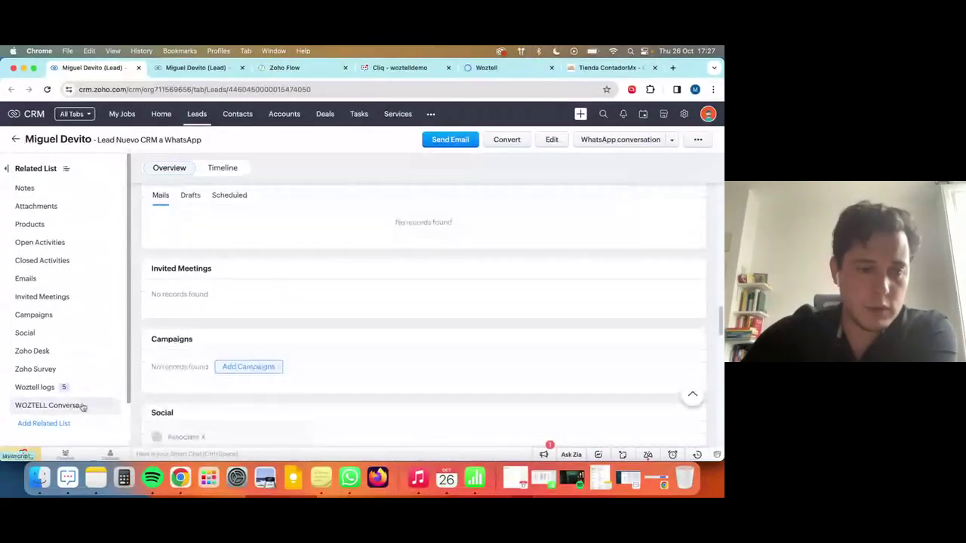
click(82, 405)
scroll(387, 375, up, 5)
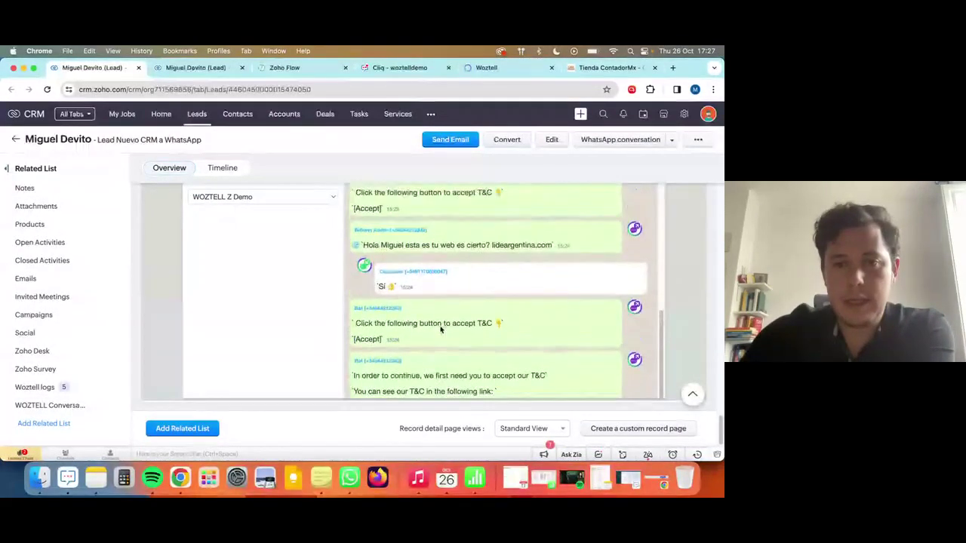
Open the lideargentina.com link from the WhatsApp chat in a new tab.
drag(363, 317, 556, 318)
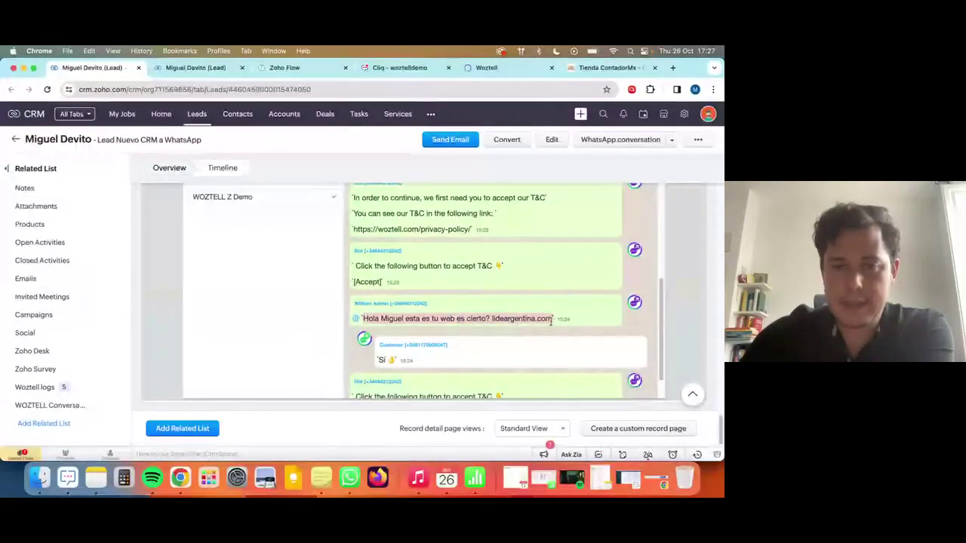
double_click(521, 319)
triple_click(521, 320)
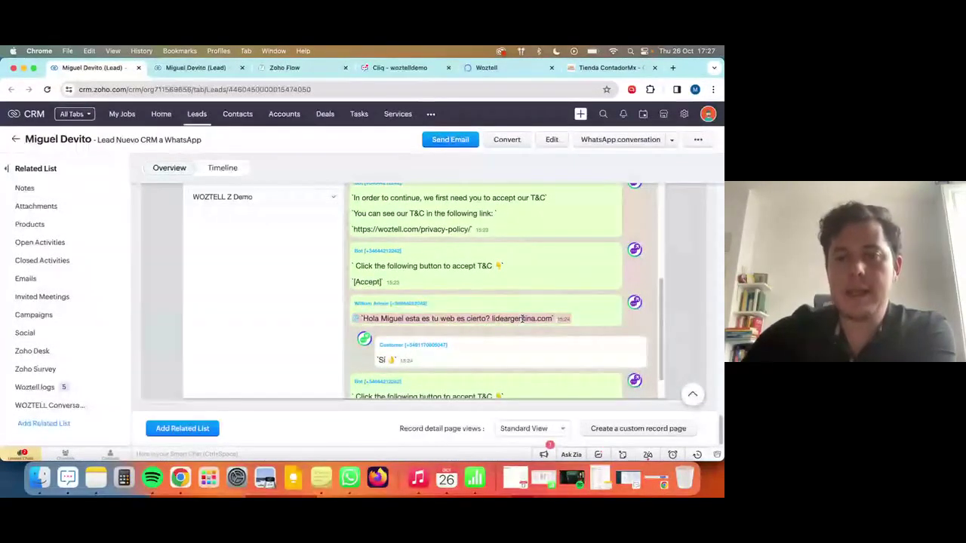
click(491, 320)
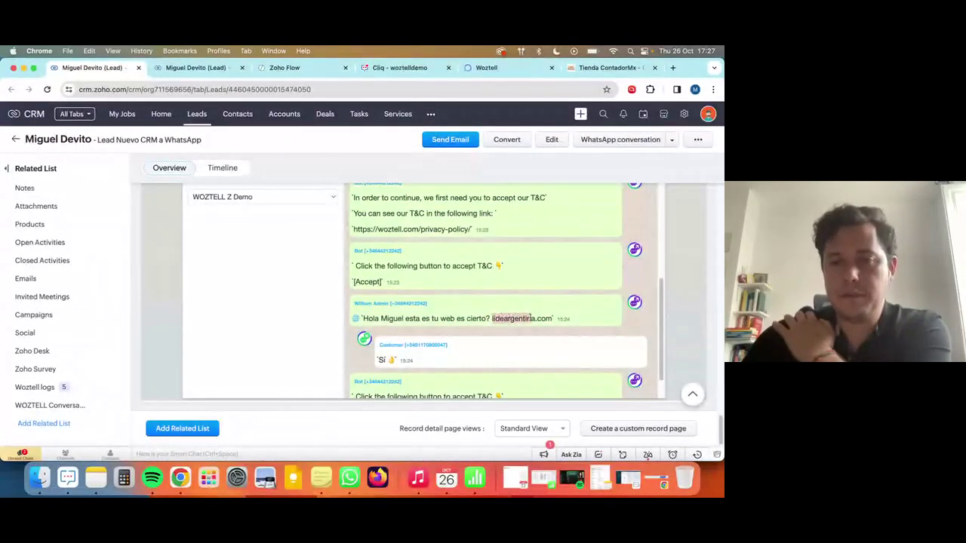
right_click(548, 320)
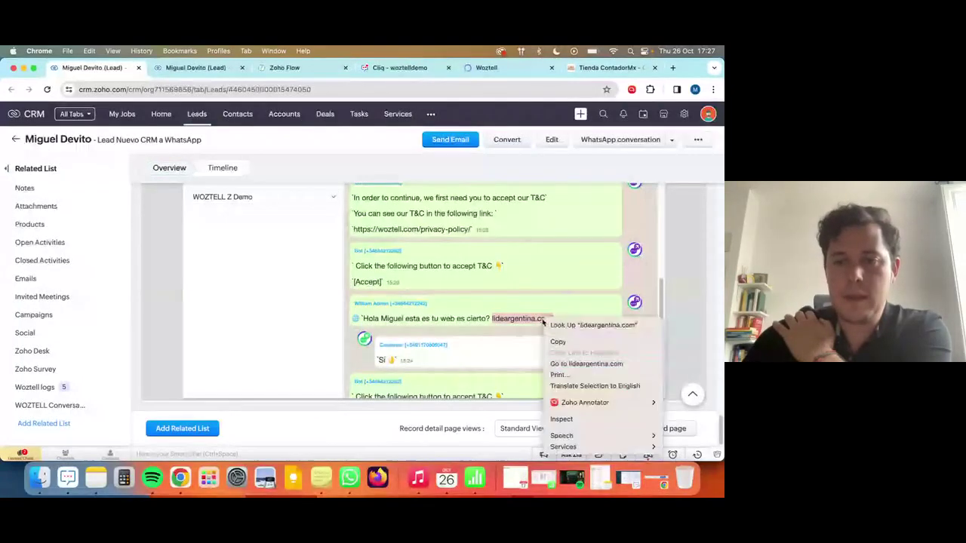
click(601, 364)
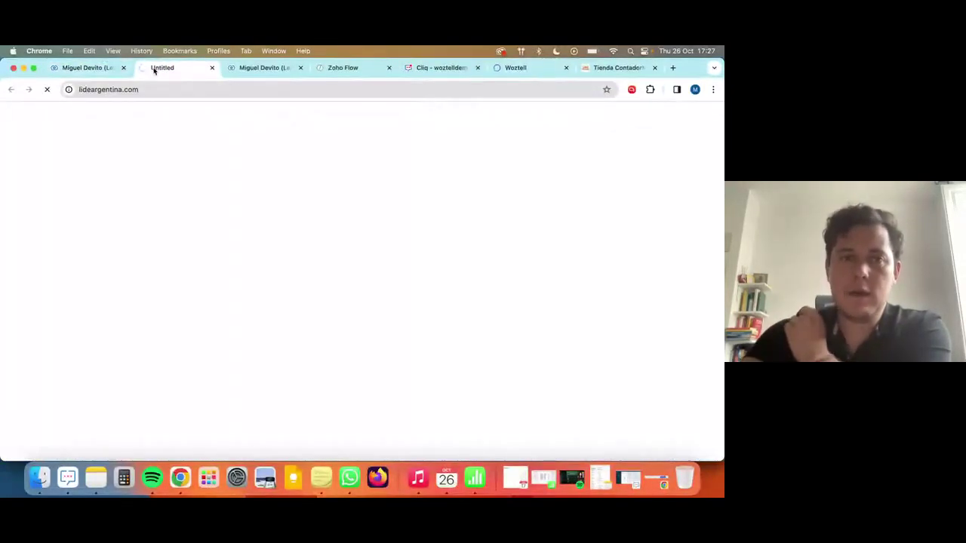
drag(154, 70, 520, 68)
Check the Tienda ContadorMx store at contadormx.net and collapse its chat widget.
click(619, 67)
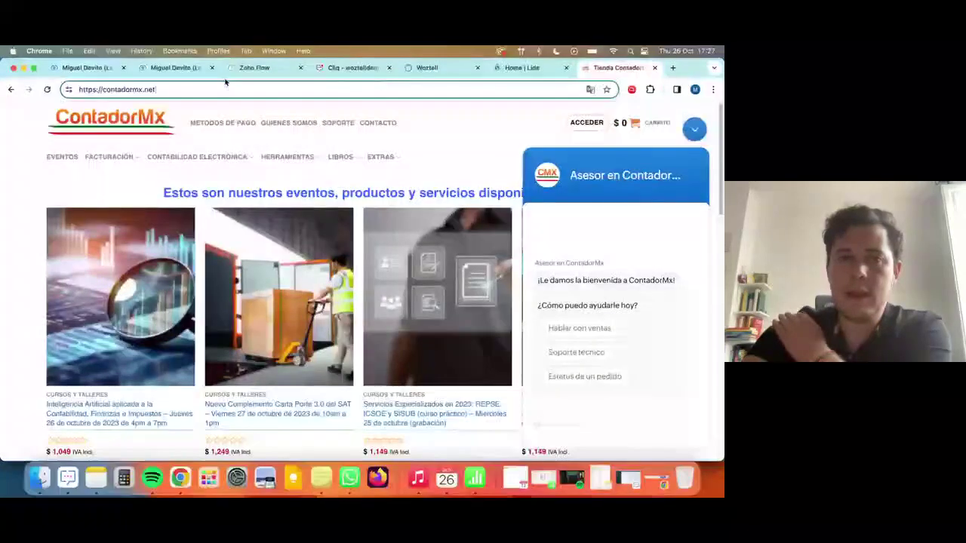
click(176, 86)
click(700, 132)
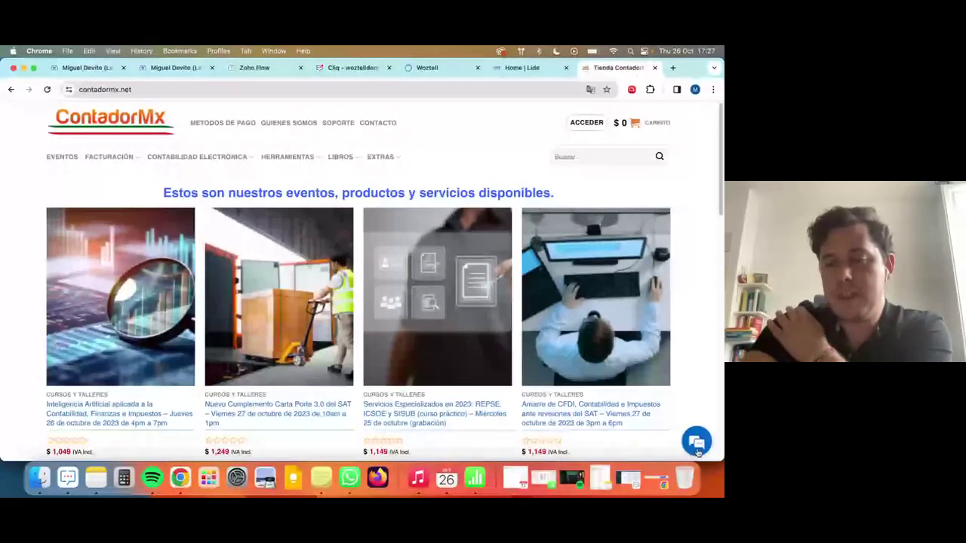
Scroll the LIDE Argentina home page to the footer, dismissing Translate, then return to top.
click(524, 67)
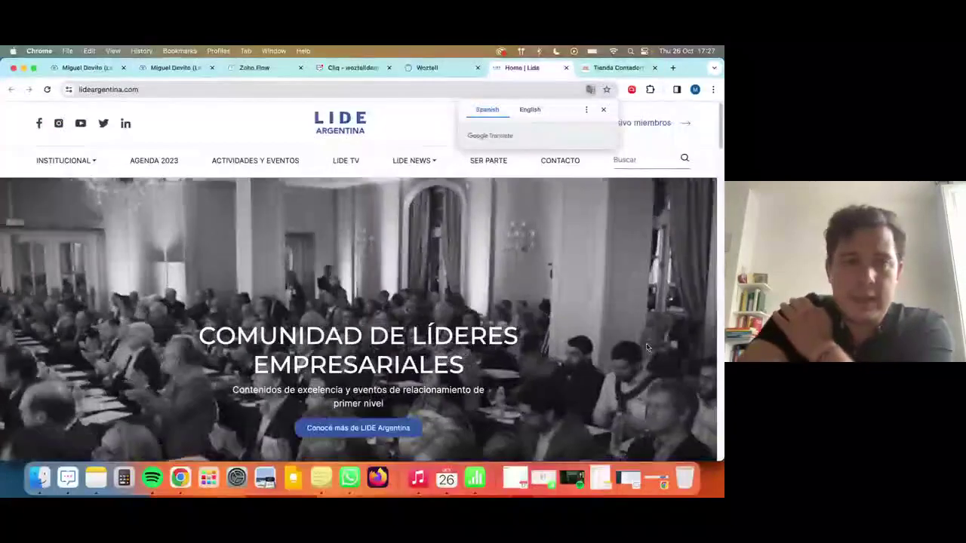
scroll(647, 345, down, 2)
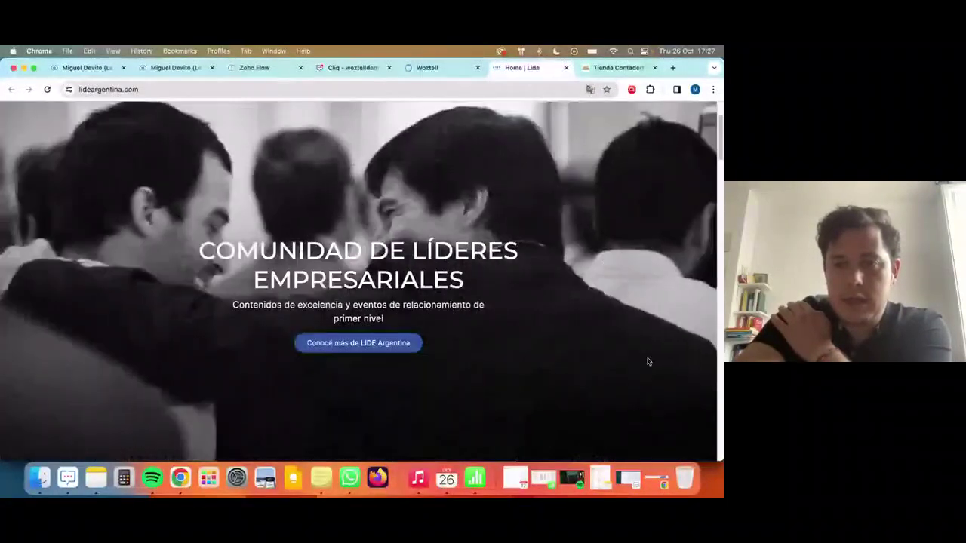
click(603, 110)
scroll(663, 378, down, 2)
scroll(663, 378, down, 15)
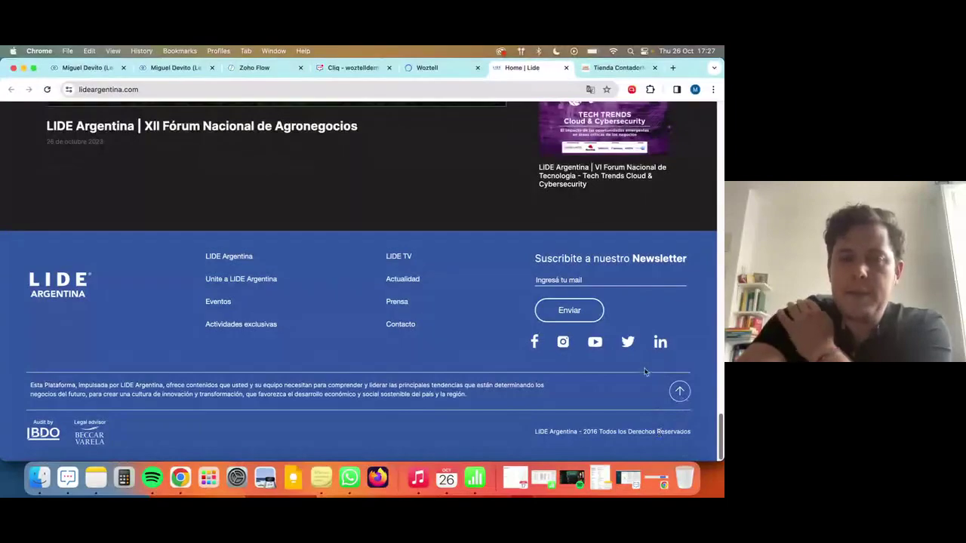
click(679, 391)
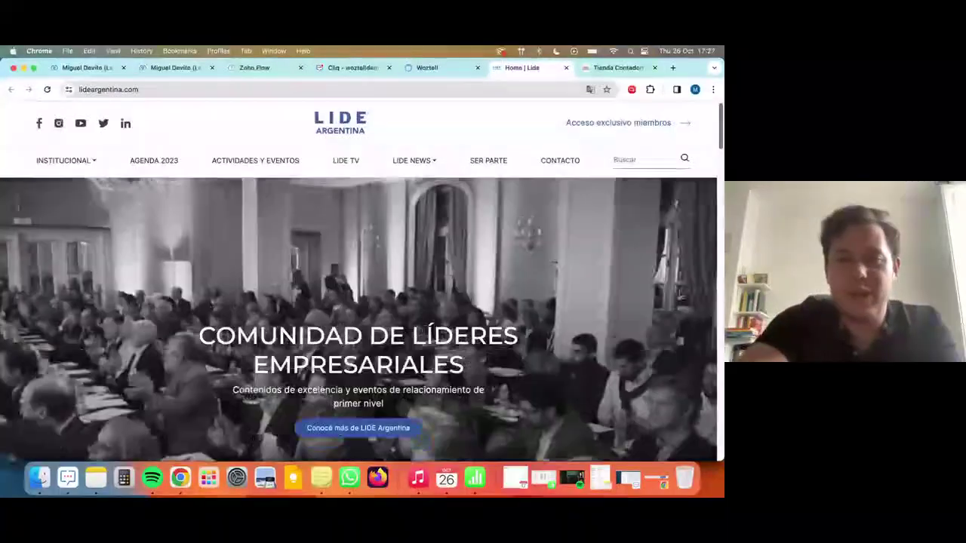
Load the WOZTELL homepage at woztell.com.
click(300, 88)
text(w)
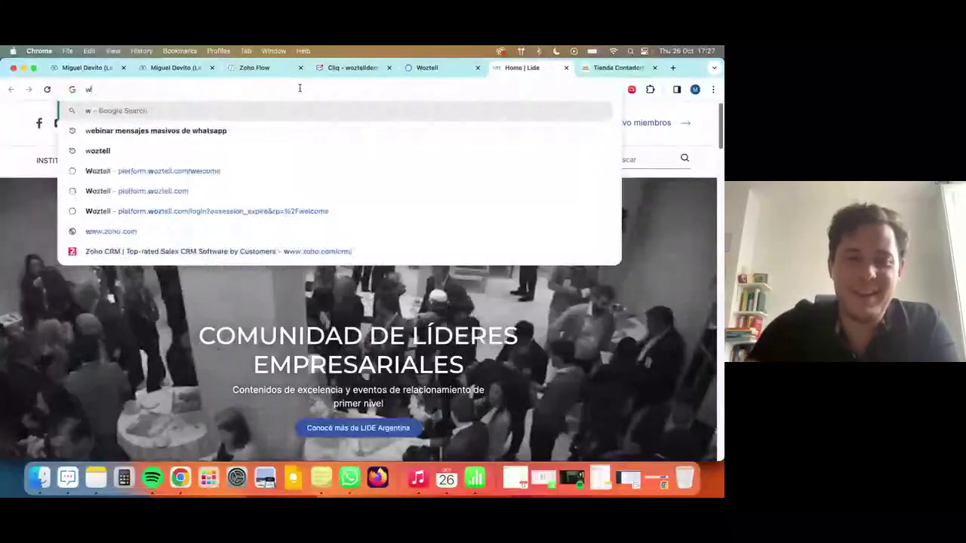
text(oztell.co)
key(BackSpace)
key(BackSpace)
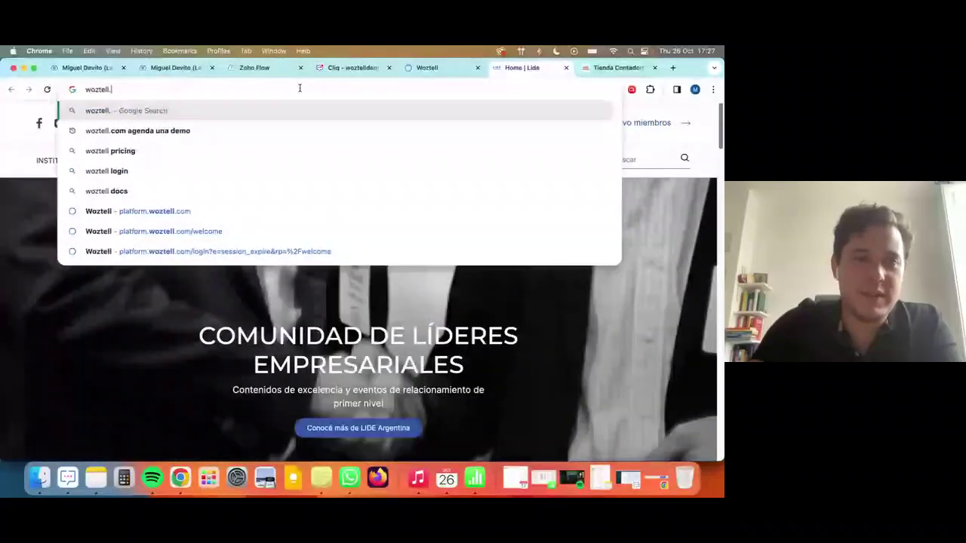
text(com)
key(Return)
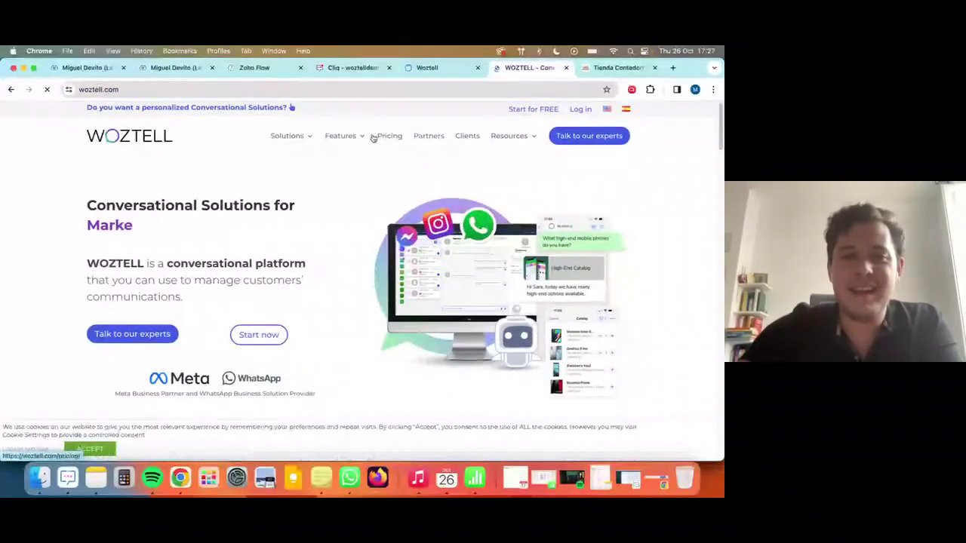
On the WhatsApp for Zoho page, accept cookies and start Chat with Us, declining the desktop app.
mouse_move(358, 140)
click(367, 249)
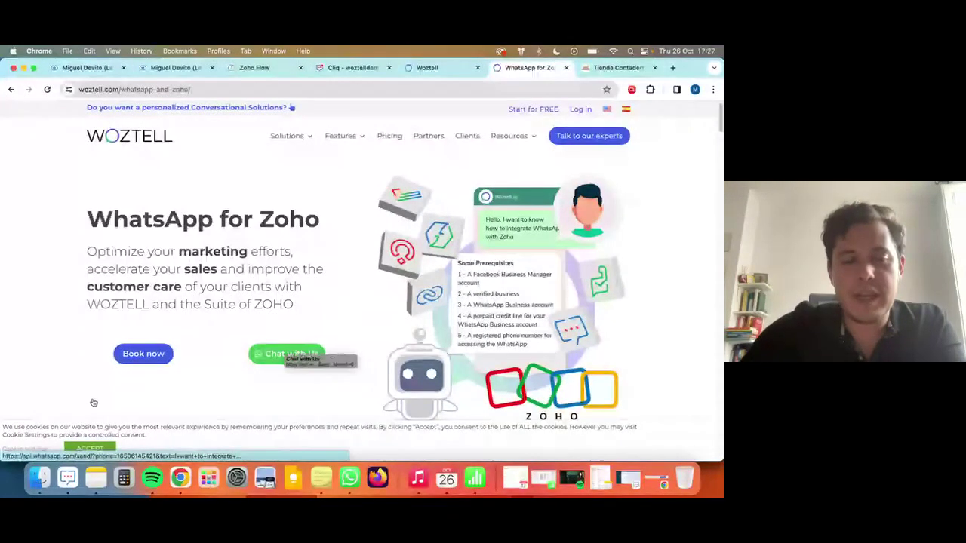
click(89, 449)
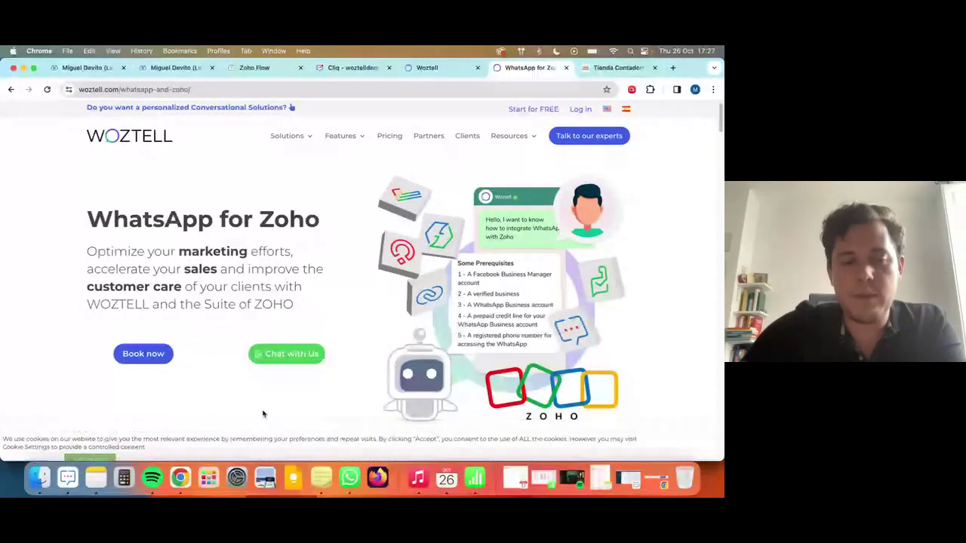
click(293, 356)
click(305, 89)
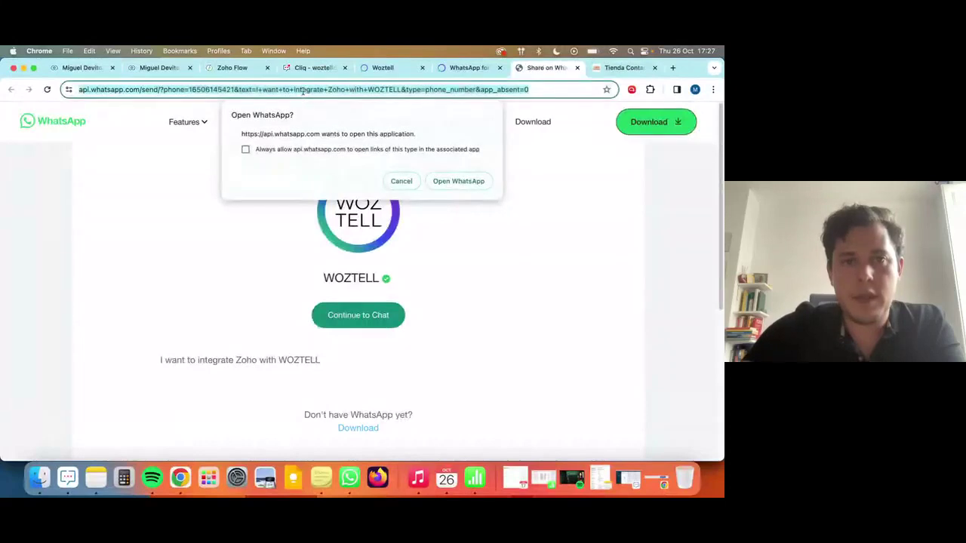
click(229, 89)
click(401, 182)
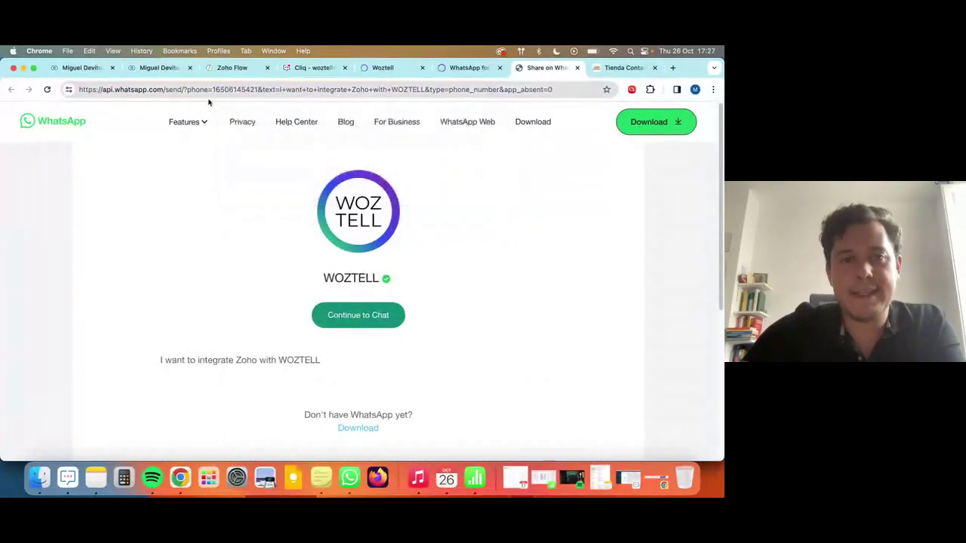
Inspect the chat link's phone number and prefilled WOZTELL message, then return to Zoho Flow.
click(259, 89)
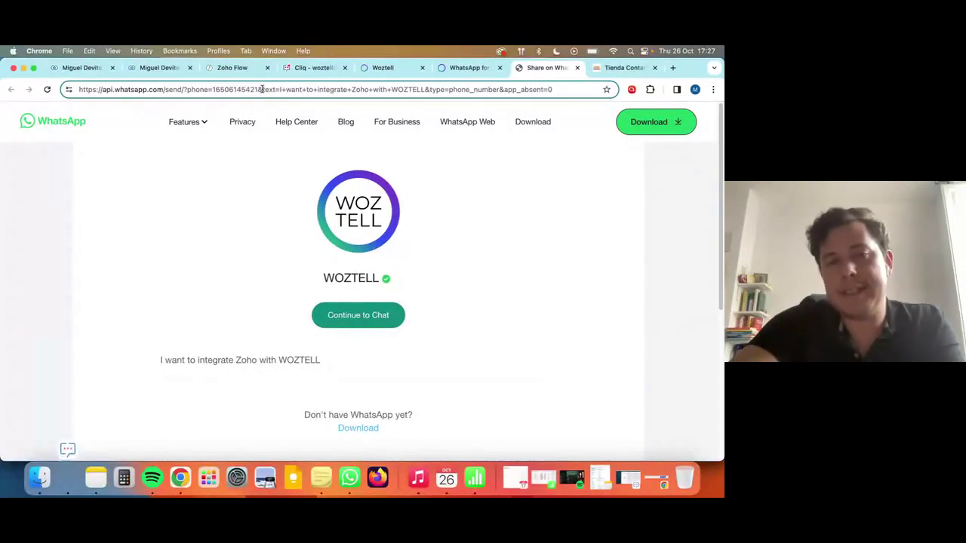
drag(262, 89, 314, 89)
click(316, 89)
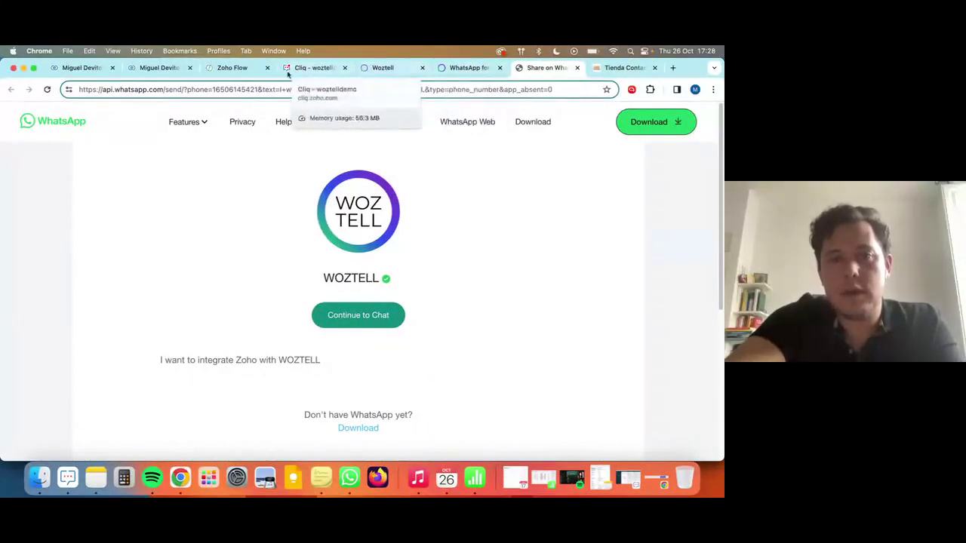
drag(280, 89, 446, 89)
double_click(408, 89)
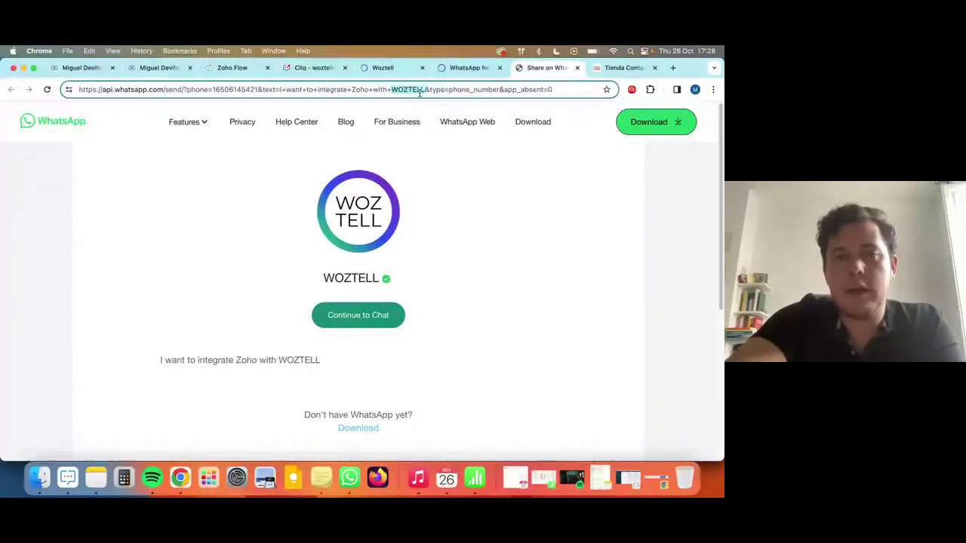
click(339, 90)
triple_click(339, 90)
click(361, 89)
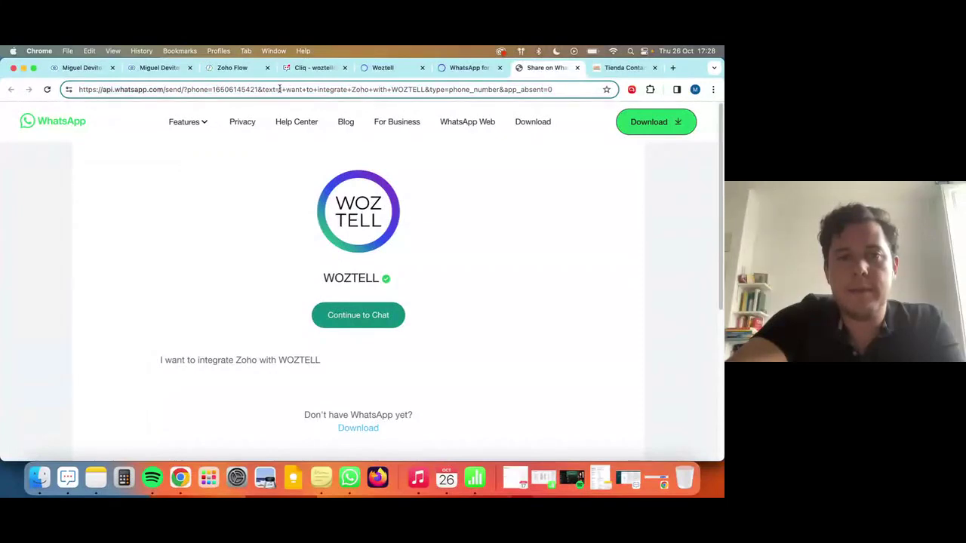
drag(280, 89, 388, 90)
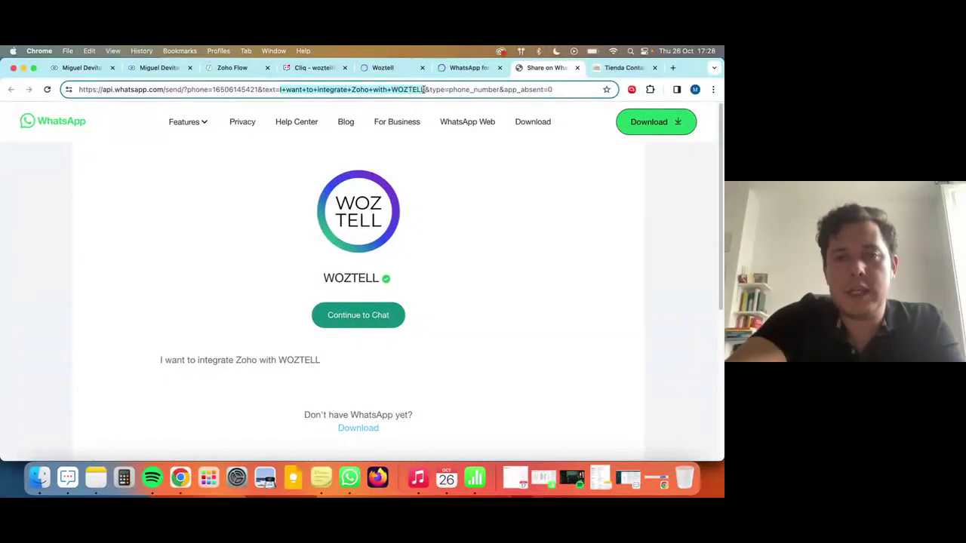
triple_click(408, 90)
double_click(396, 89)
triple_click(394, 89)
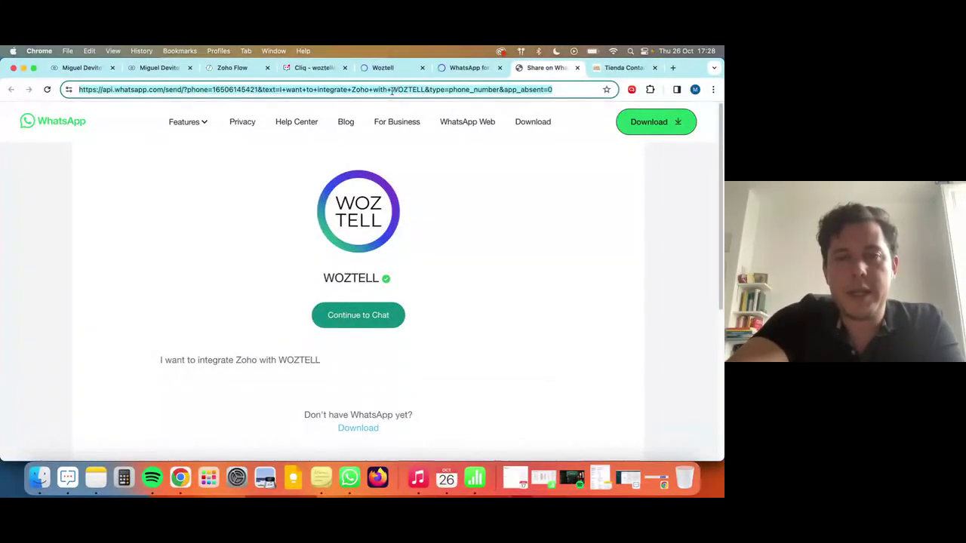
triple_click(392, 91)
click(392, 90)
click(228, 68)
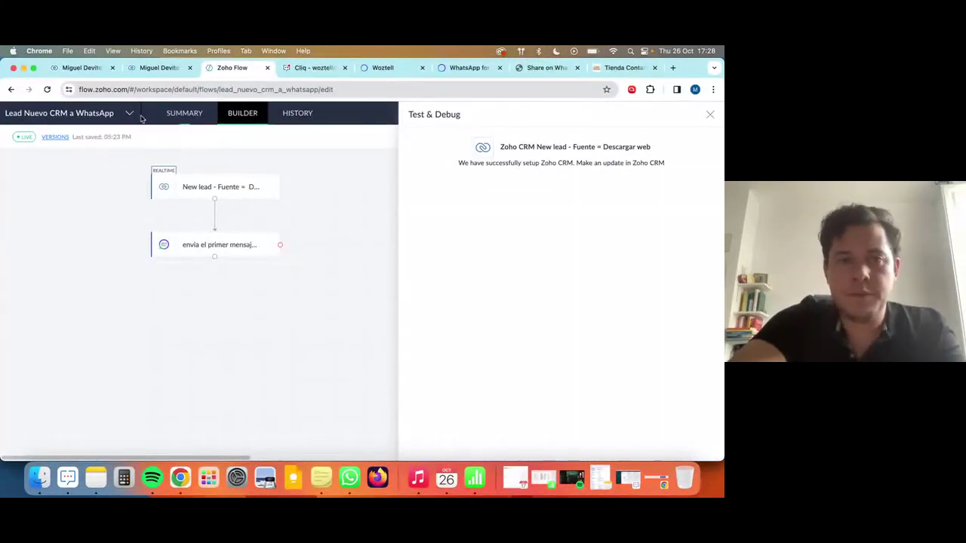
Exit the current builder and create a new flow named 'WOZTELL - CRM'.
click(709, 114)
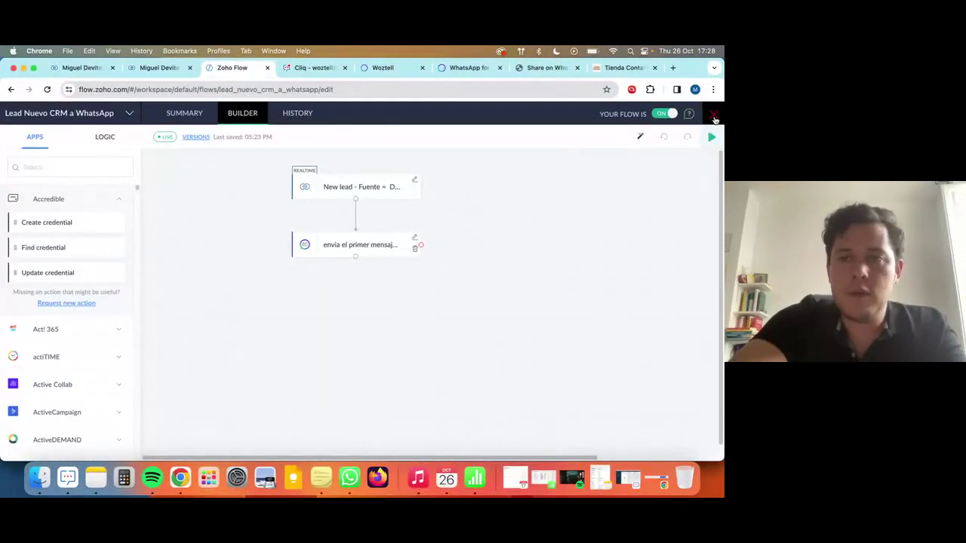
click(714, 116)
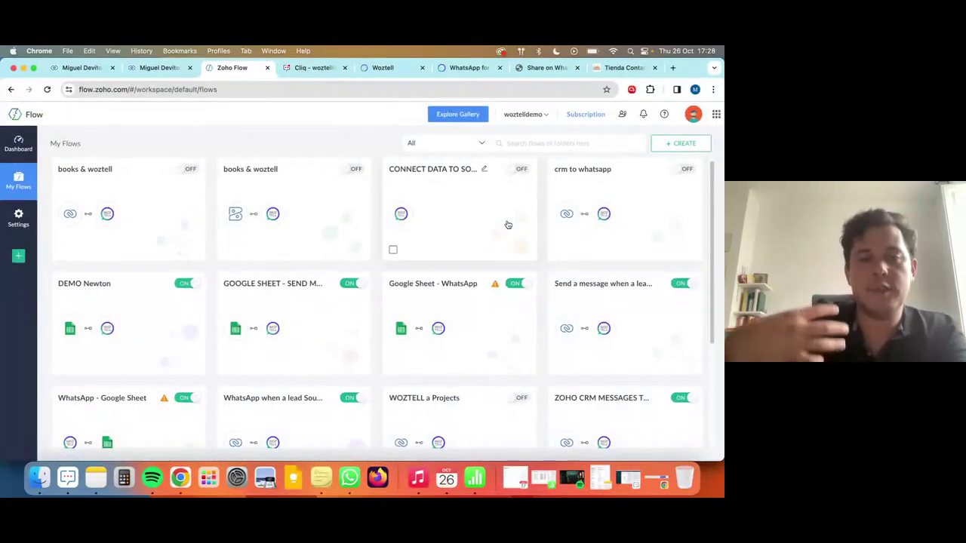
click(679, 145)
click(649, 168)
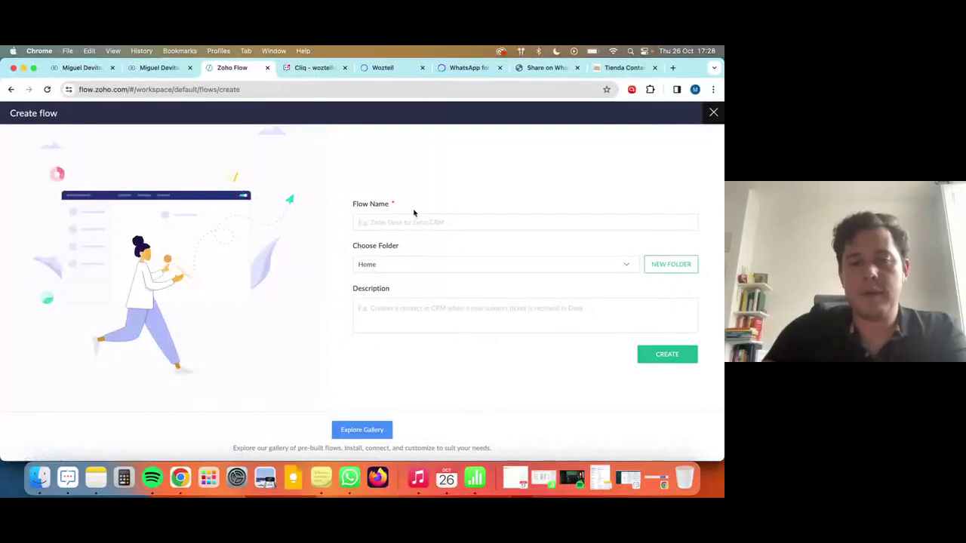
click(414, 214)
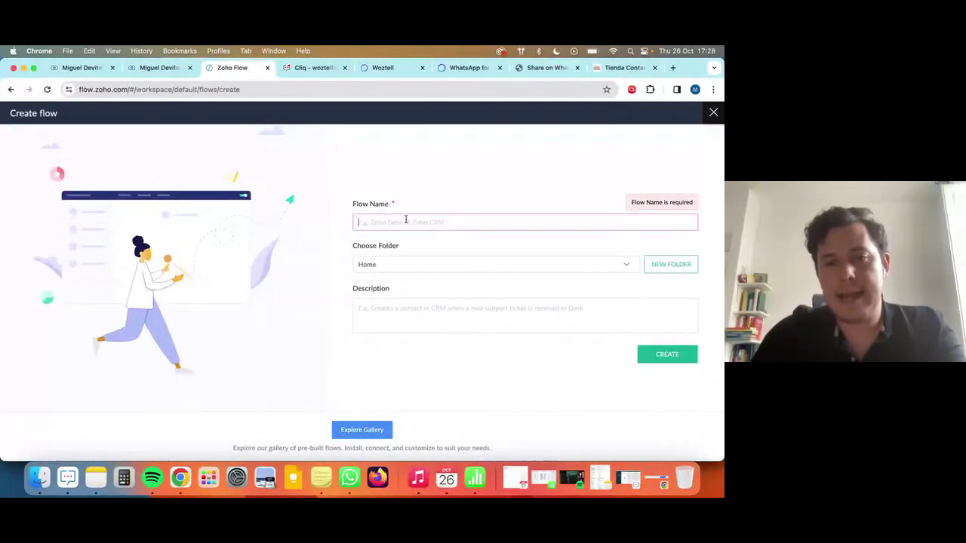
text(WOZTELL - CRM)
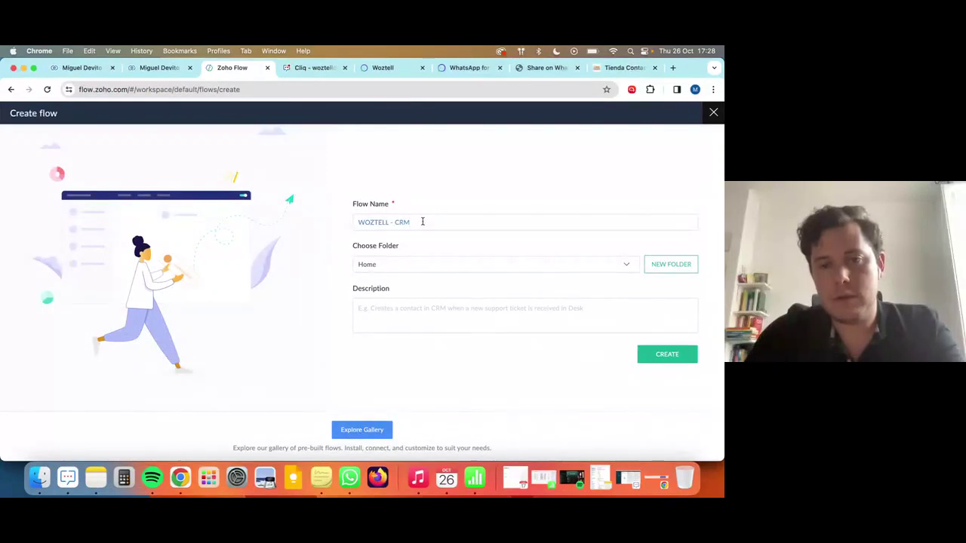
click(372, 317)
text(WOZTELL - CRM)
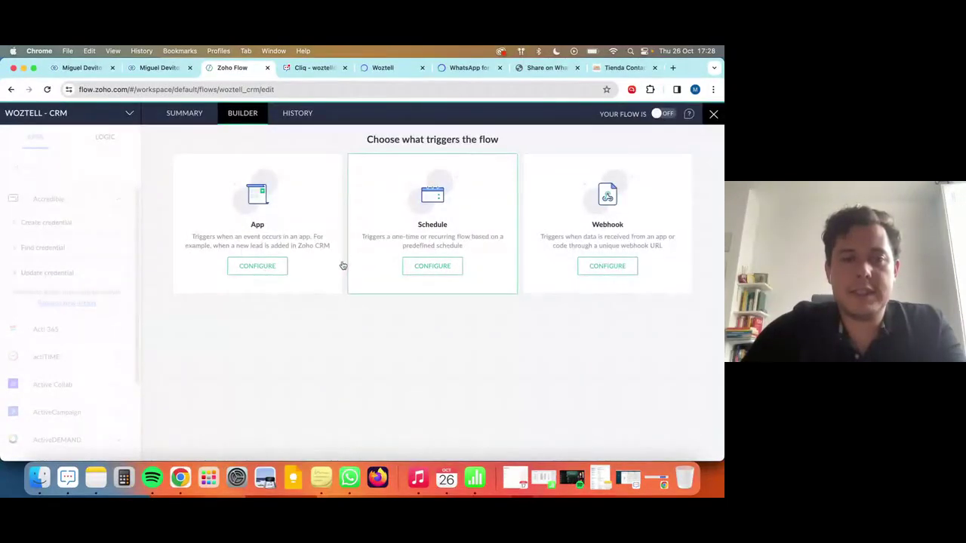
Use WOZTELL's 'WhatsApp message received' event as the flow trigger.
click(260, 266)
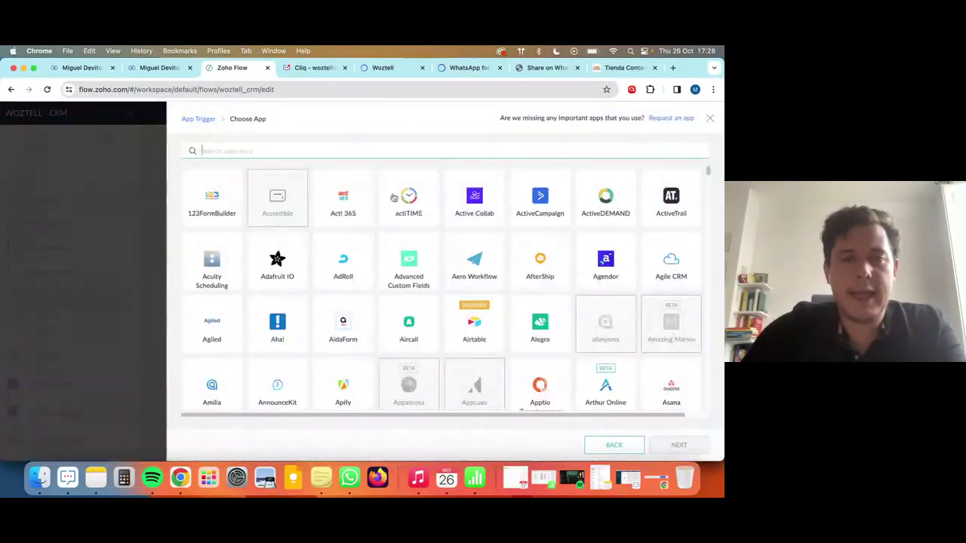
text(woztell)
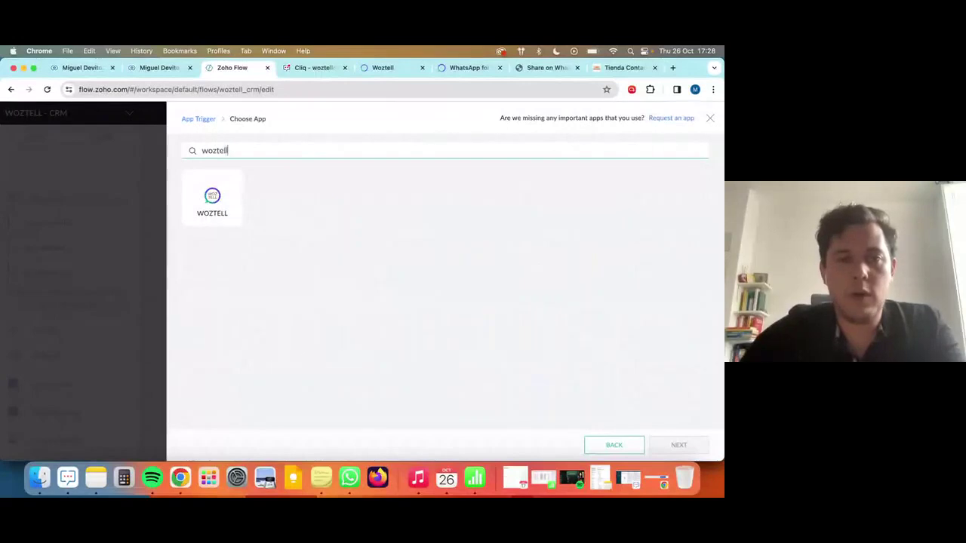
click(236, 209)
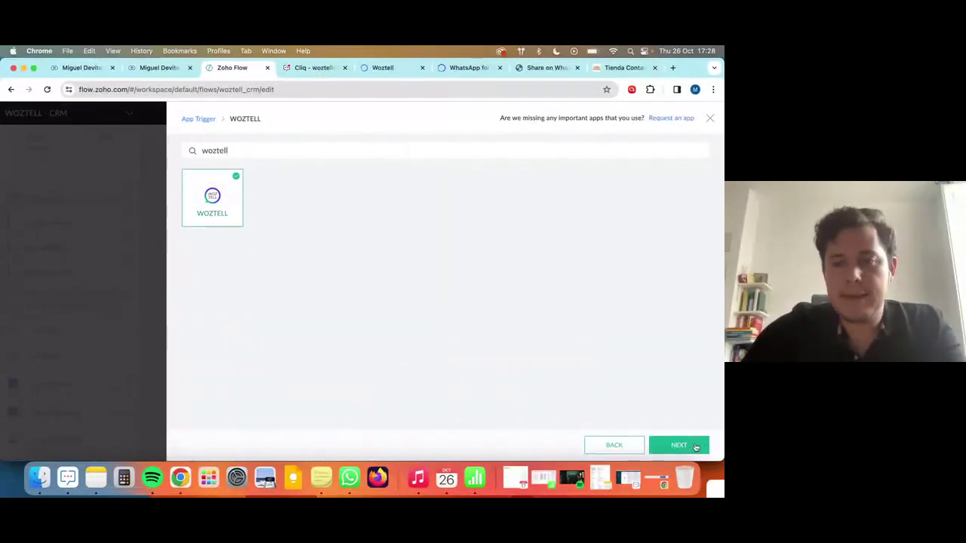
click(678, 446)
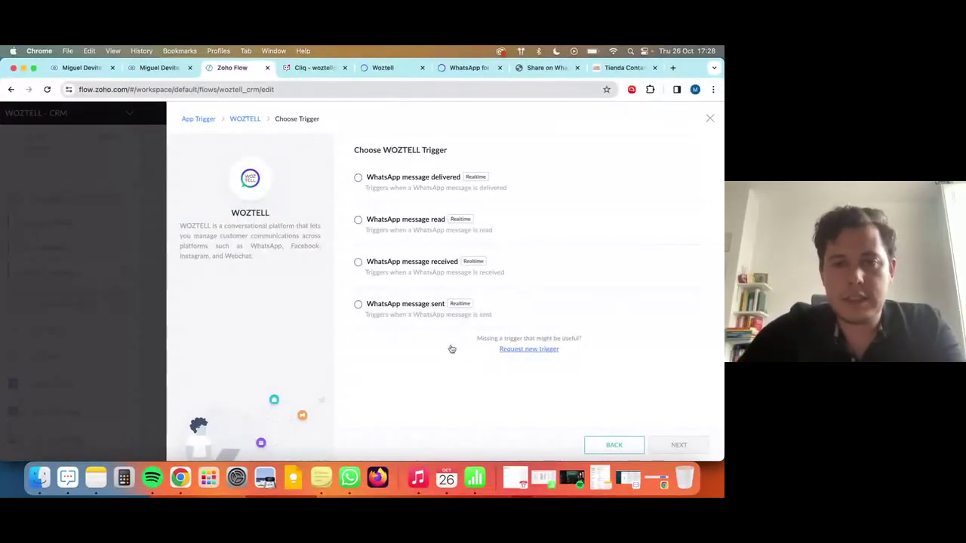
click(358, 262)
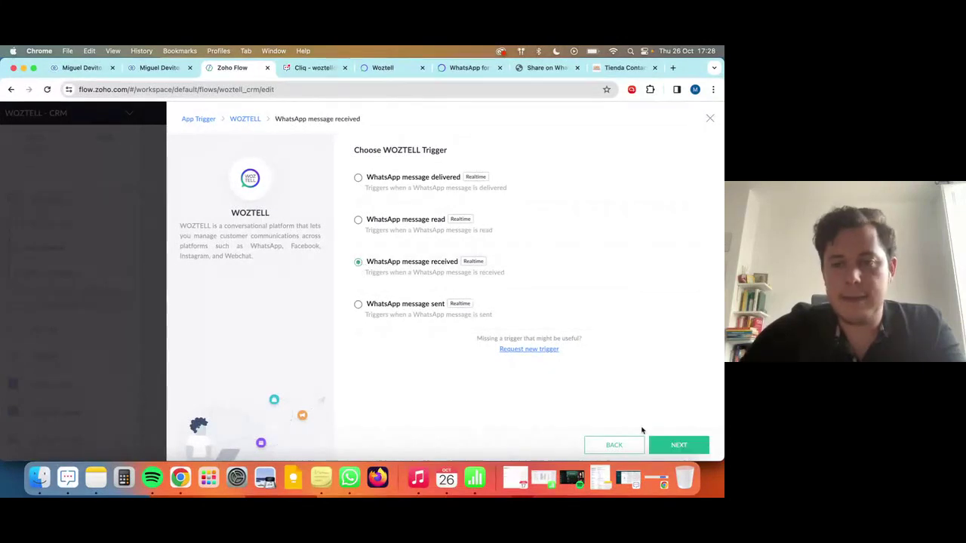
click(679, 446)
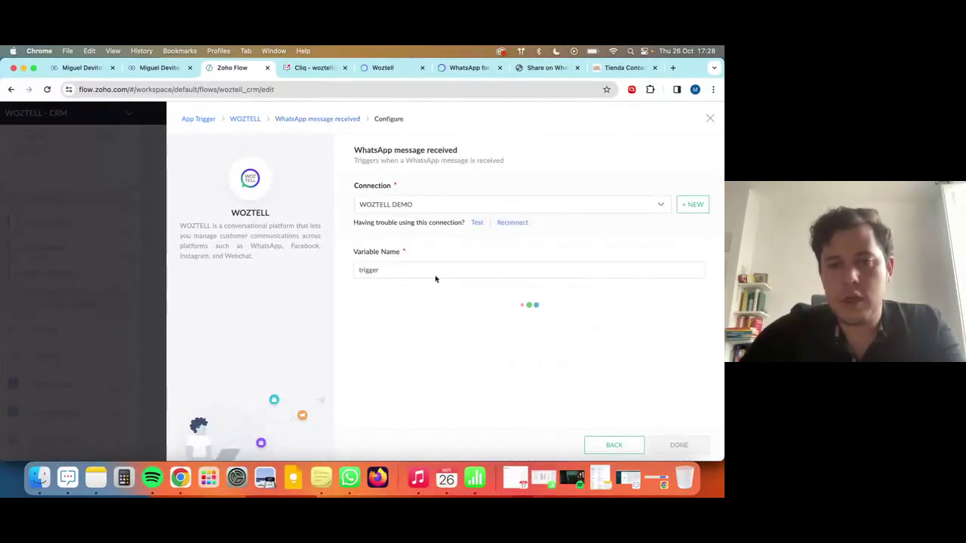
Set the channel to WOZTELL Z Demo and add a filter on Text with 'contains'.
click(402, 317)
click(416, 350)
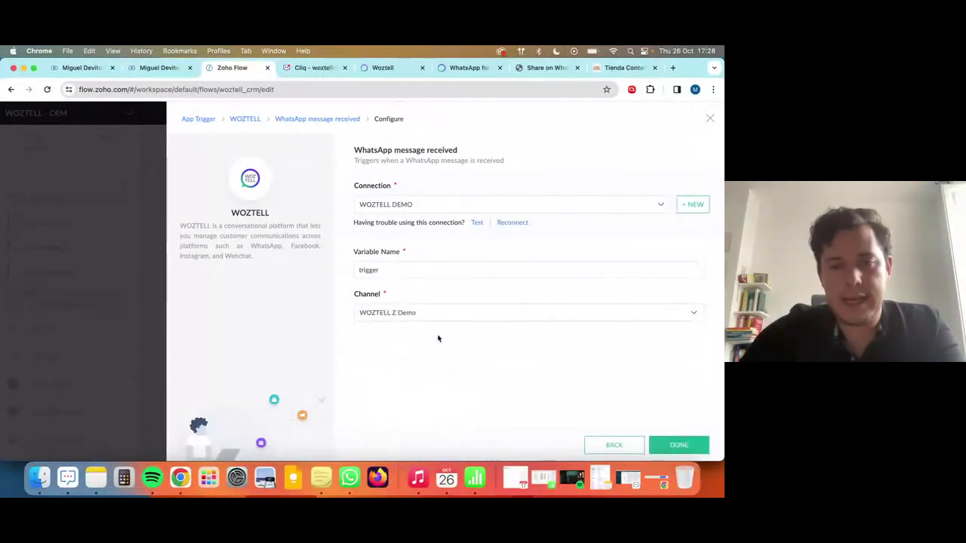
click(517, 348)
click(420, 377)
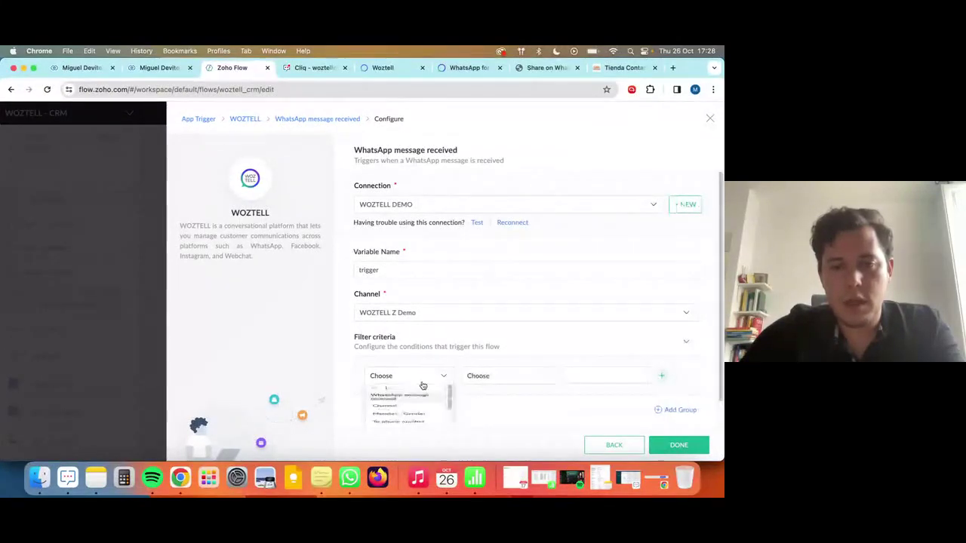
scroll(412, 408, down, 5)
scroll(418, 379, down, 3)
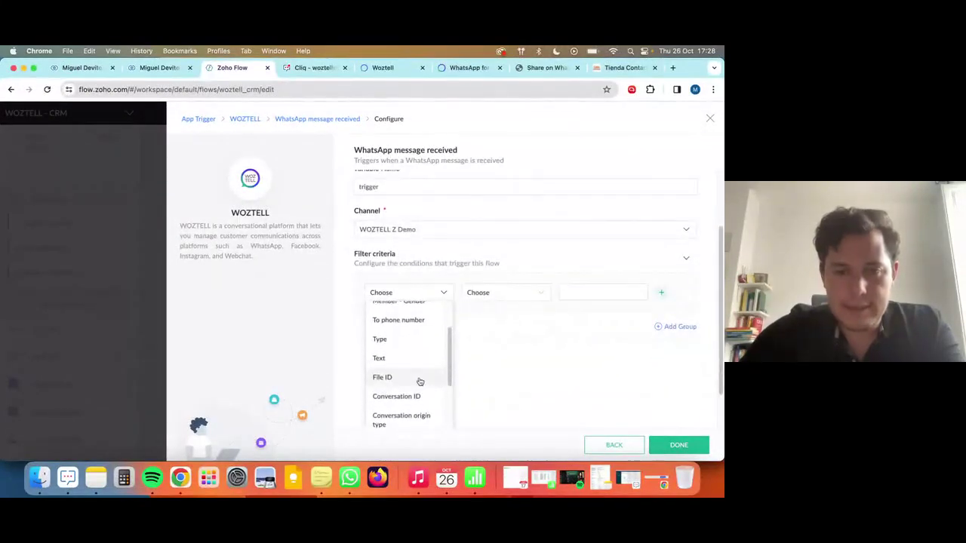
scroll(411, 370, up, 2)
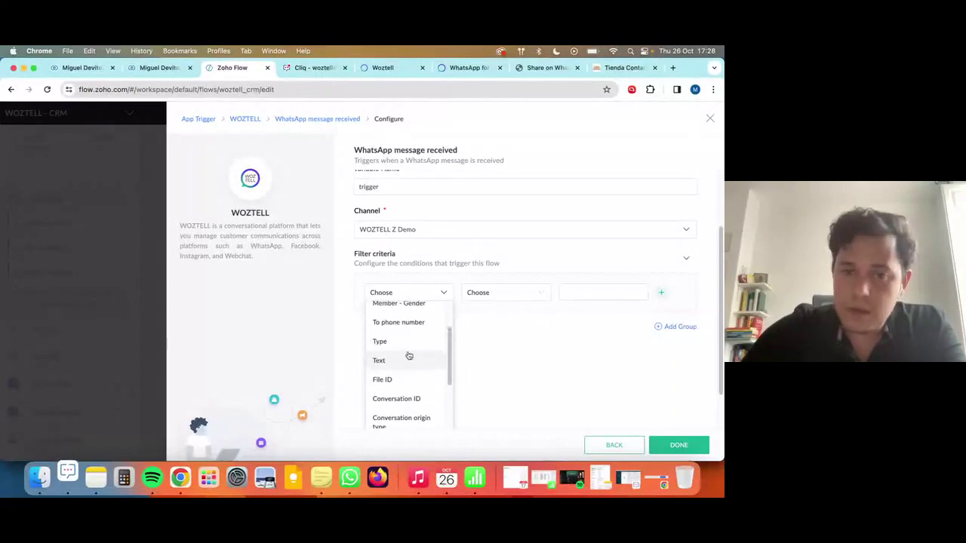
scroll(418, 370, down, 4)
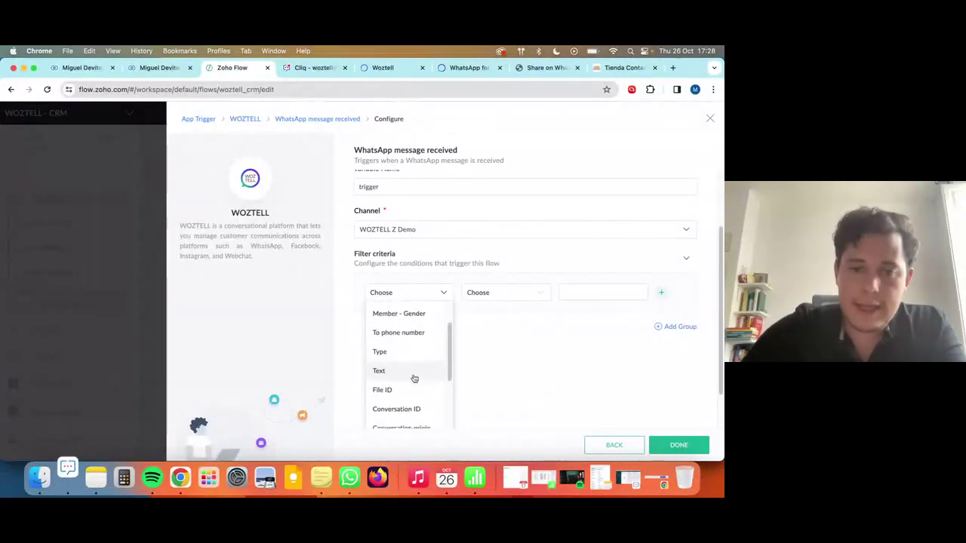
scroll(415, 376, down, 8)
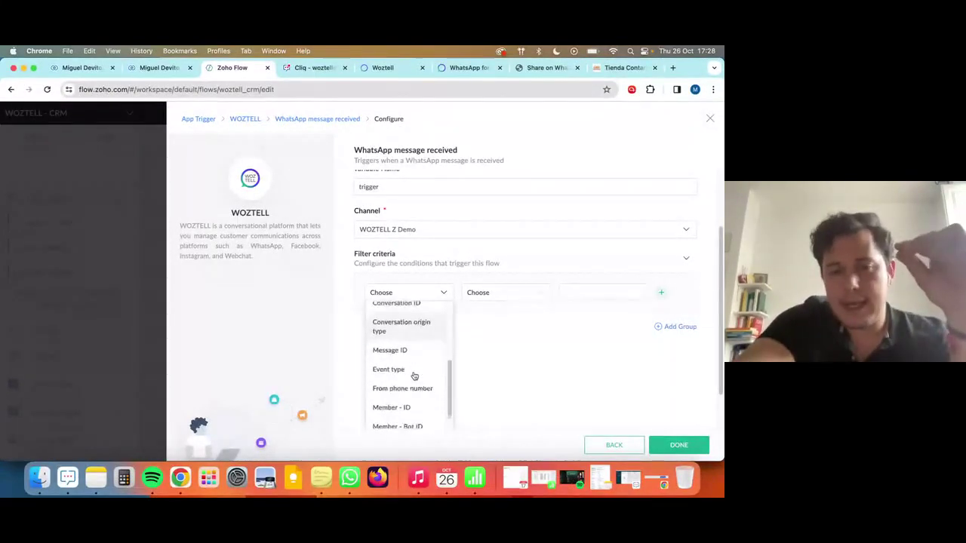
scroll(416, 370, up, 8)
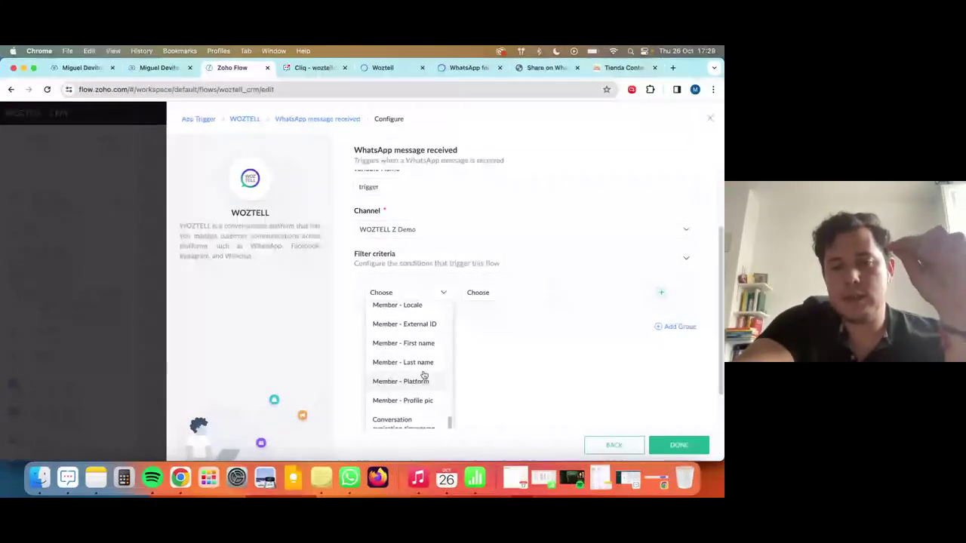
scroll(408, 365, up, 3)
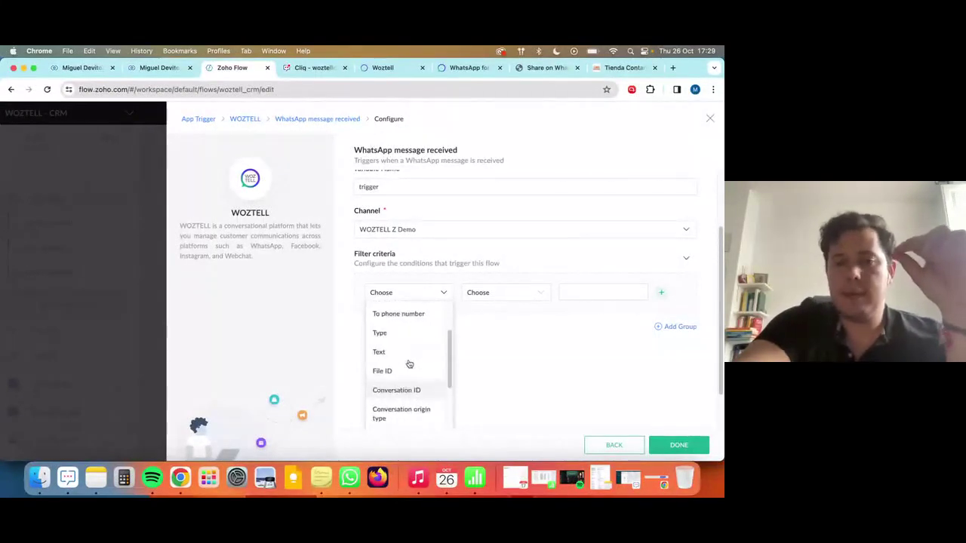
click(398, 370)
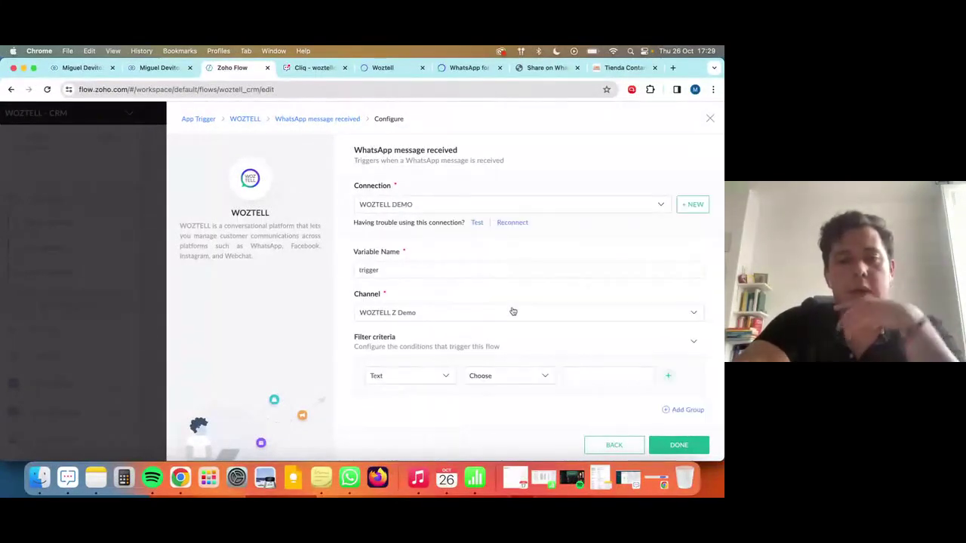
click(503, 377)
scroll(498, 408, down, 2)
click(483, 413)
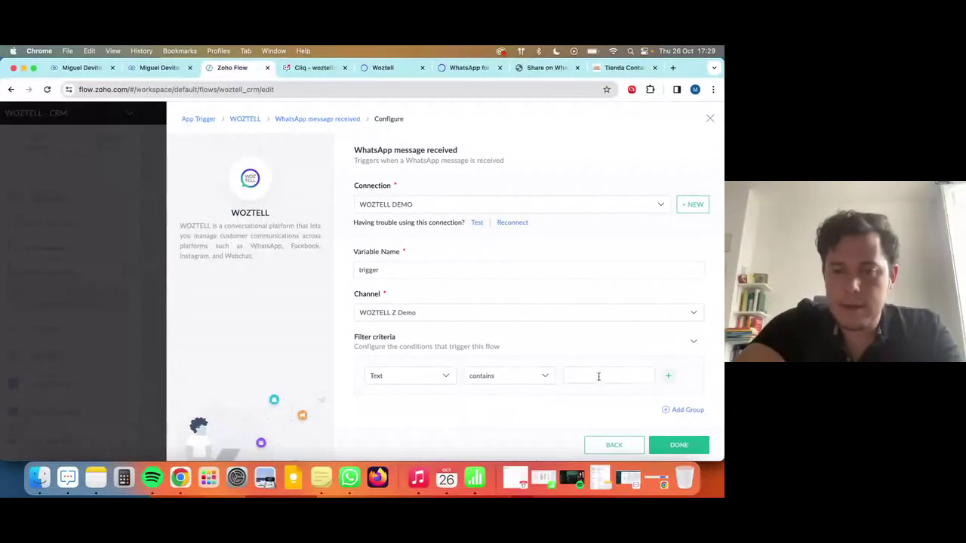
Paste the WhatsApp prefilled message as filter value, trim it to 'Zoho', and save.
click(597, 375)
text(WOZTELL - CRM)
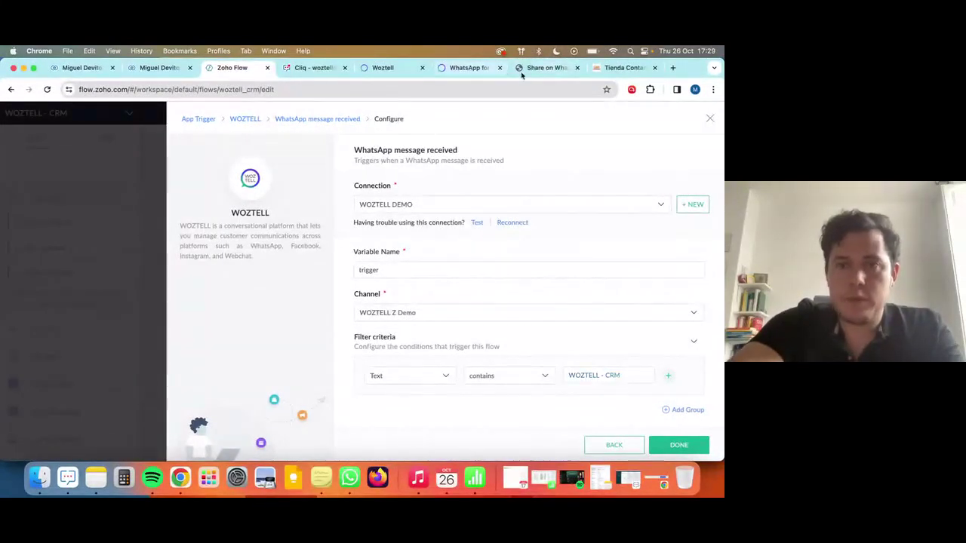
click(542, 67)
drag(280, 89, 385, 88)
key(super+c)
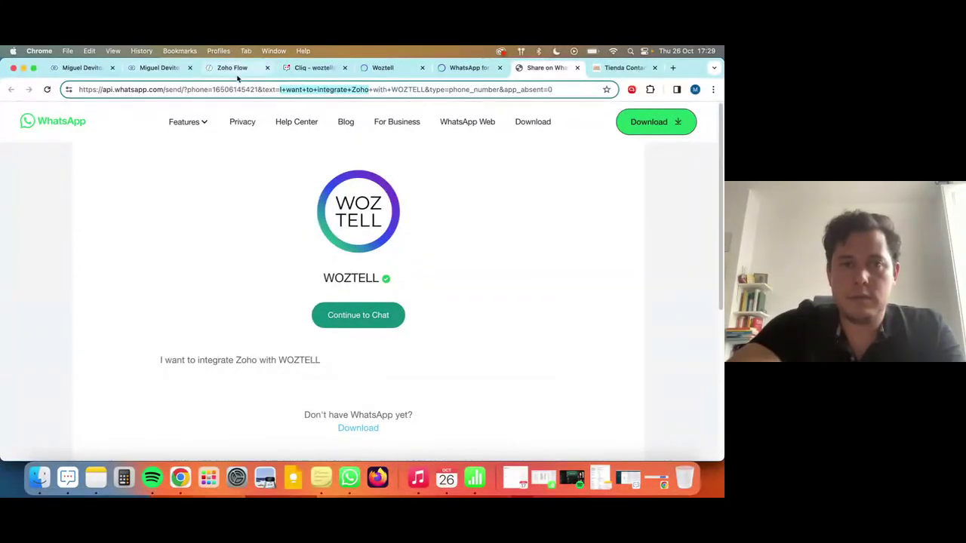
click(237, 72)
key(super+v)
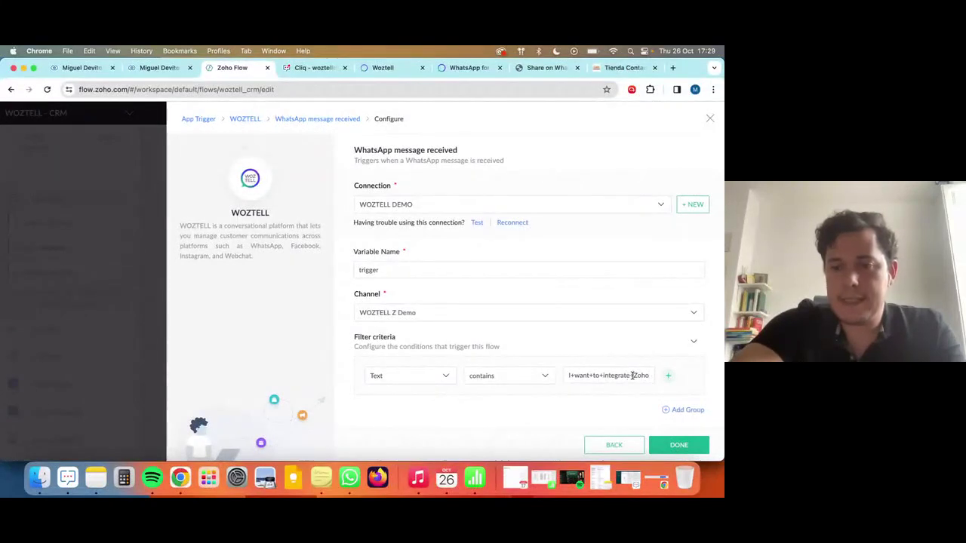
drag(633, 376, 569, 375)
key(BackSpace)
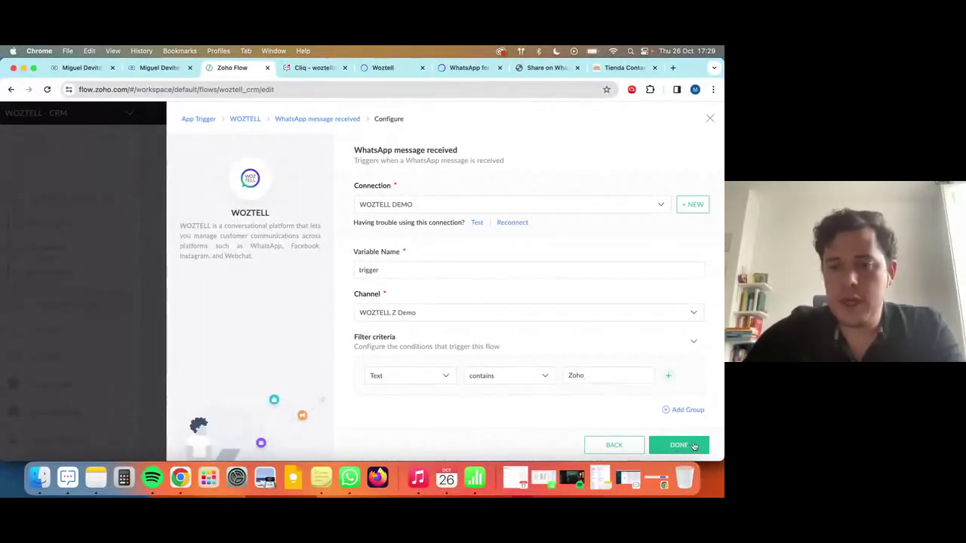
click(696, 445)
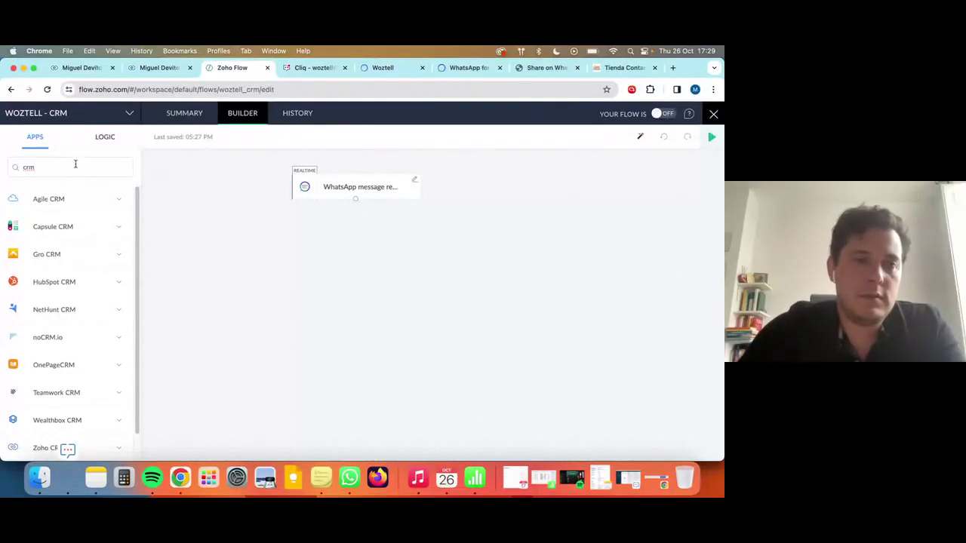
Add Zoho CRM's 'Create or update lead' action below the WhatsApp trigger.
key(BackSpace)
key(BackSpace)
key(BackSpace)
text(zoho crm)
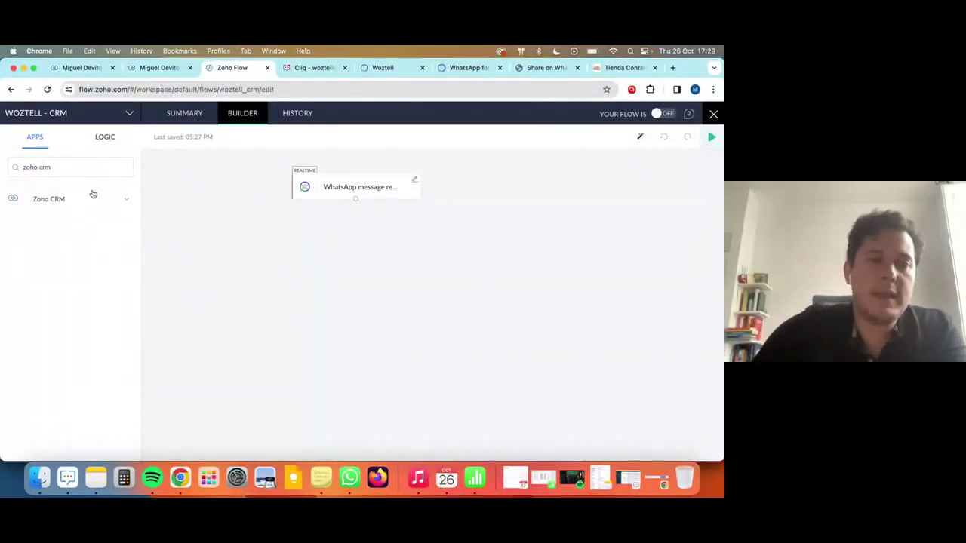
click(93, 196)
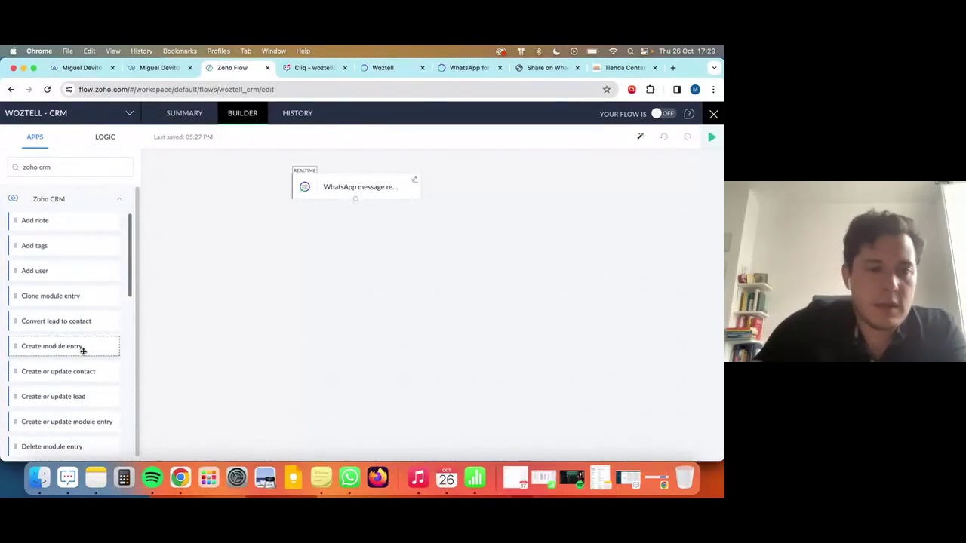
scroll(60, 366, down, 1)
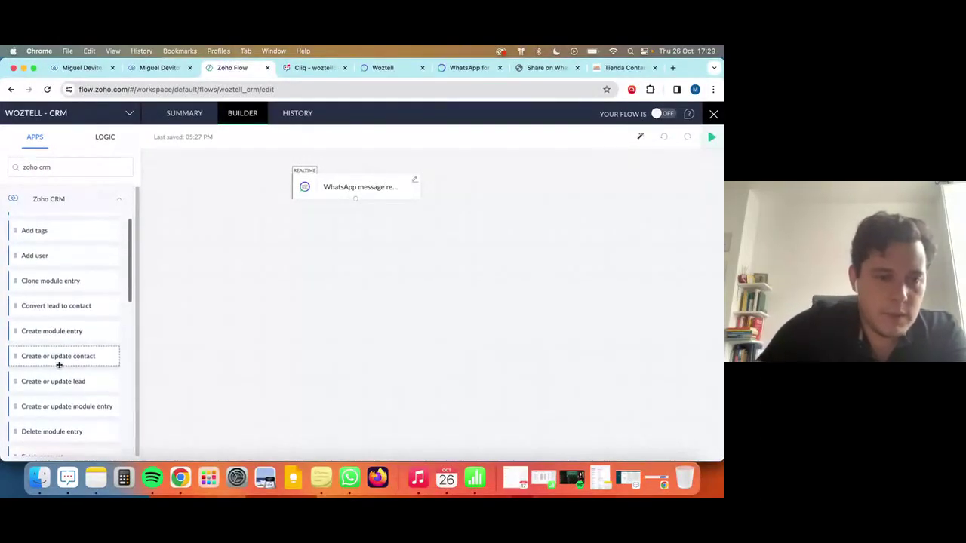
scroll(57, 355, down, 1)
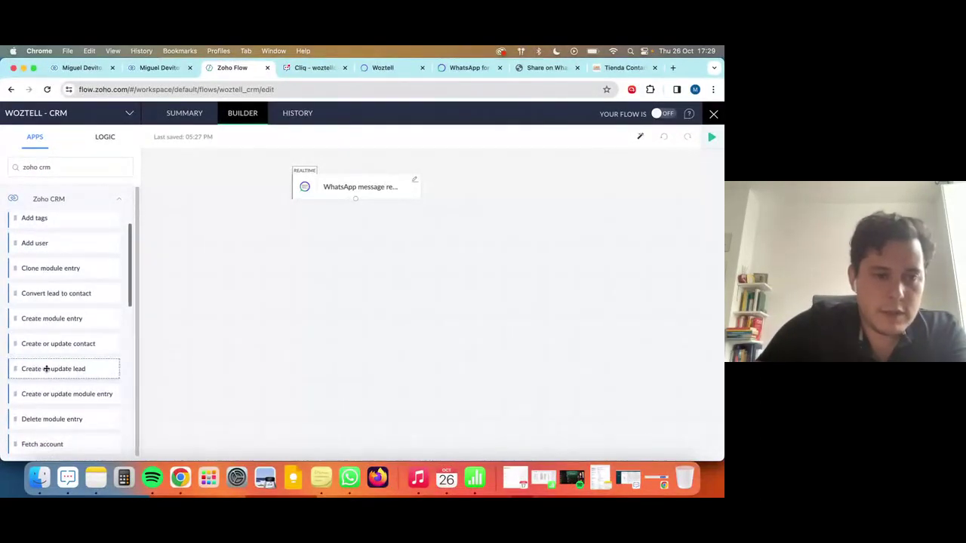
drag(33, 371, 334, 254)
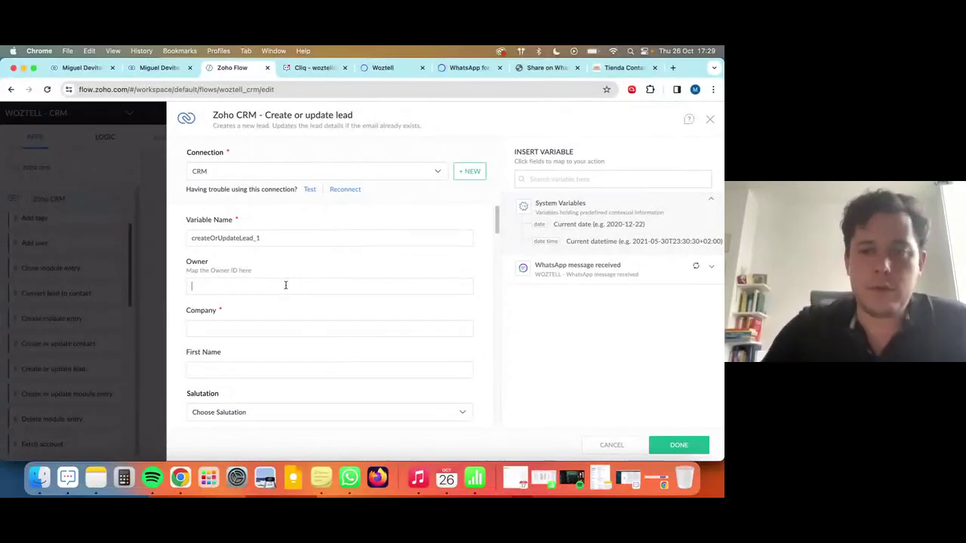
Review the lead fields and trigger variables, then close the action settings and the builder.
click(633, 273)
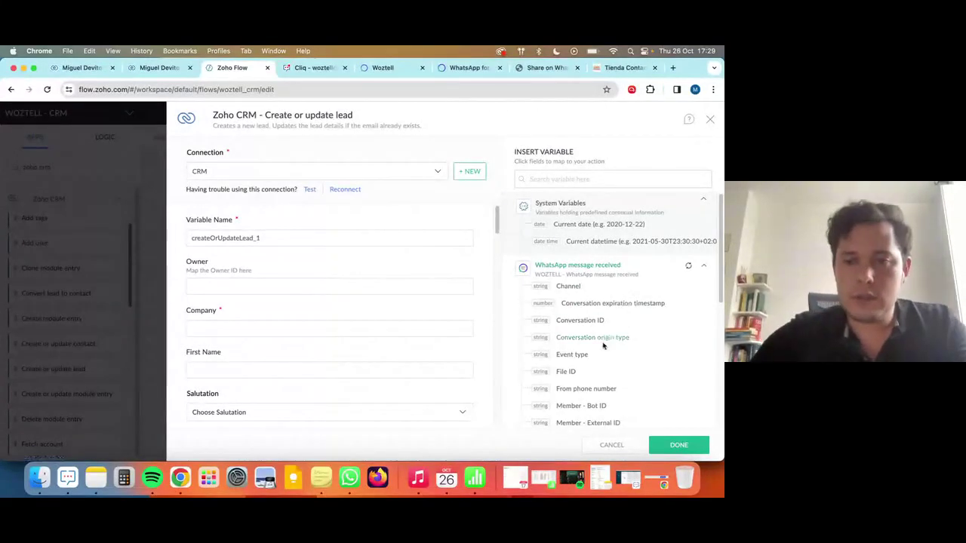
scroll(257, 309, down, 1)
click(262, 311)
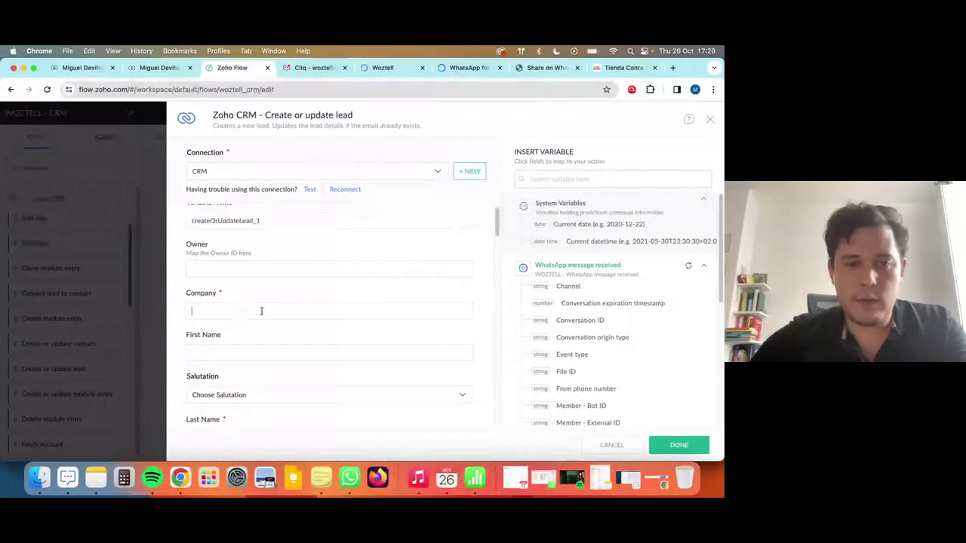
click(620, 174)
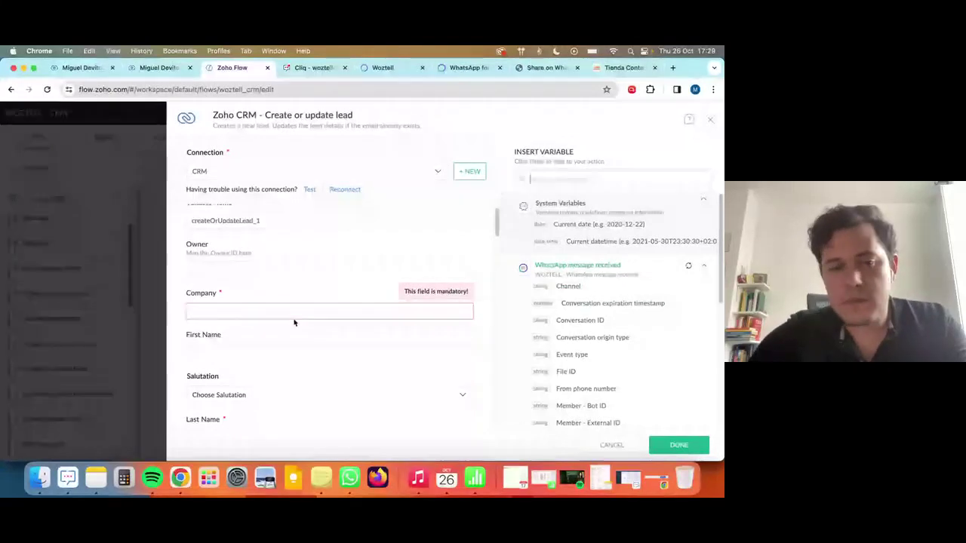
scroll(249, 318, down, 2)
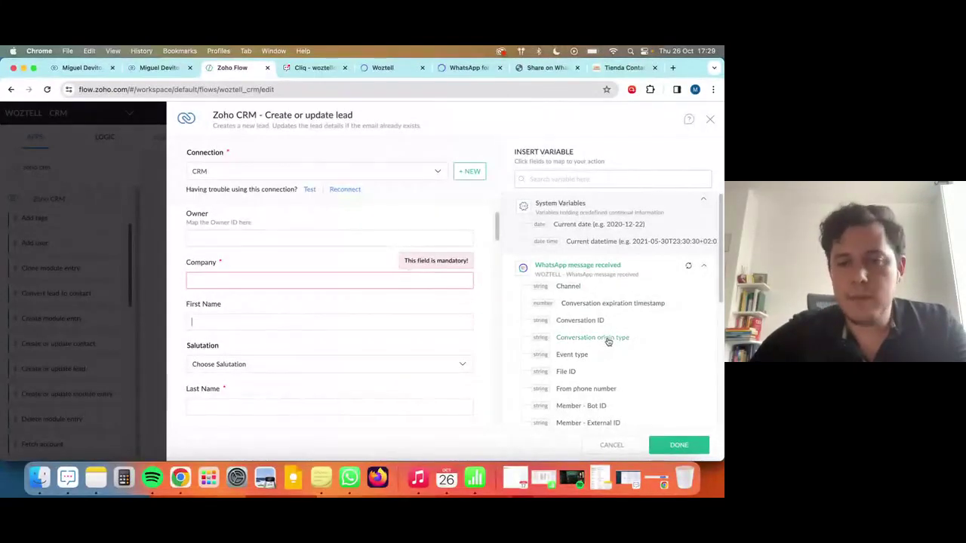
scroll(608, 342, down, 5)
scroll(595, 355, up, 5)
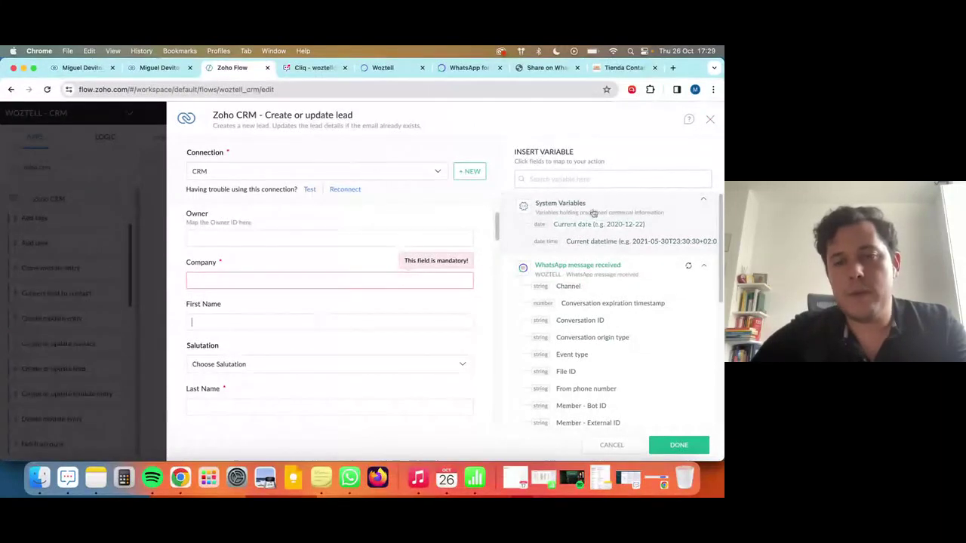
click(711, 120)
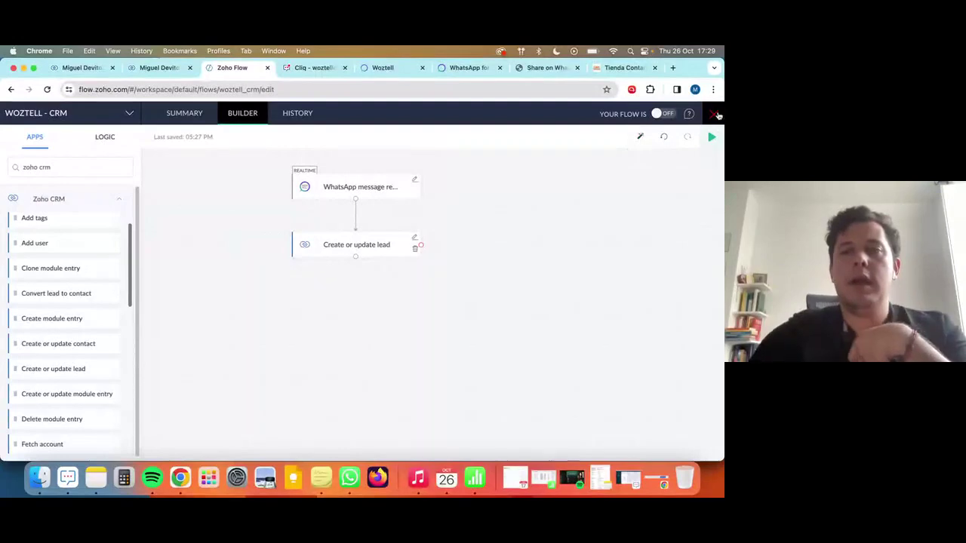
click(717, 115)
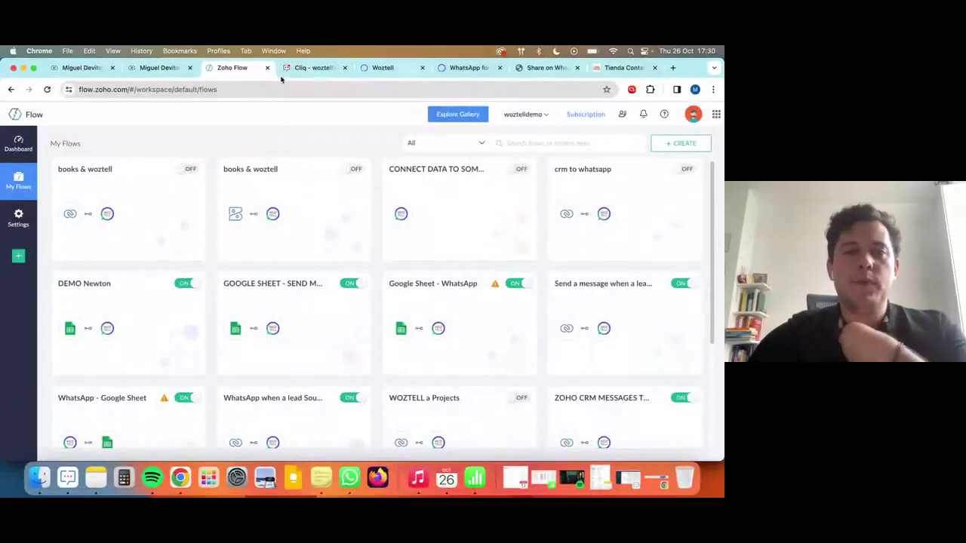
Open the WOZTELL LiveChat module from Zoho CRM's extra modules list.
click(160, 68)
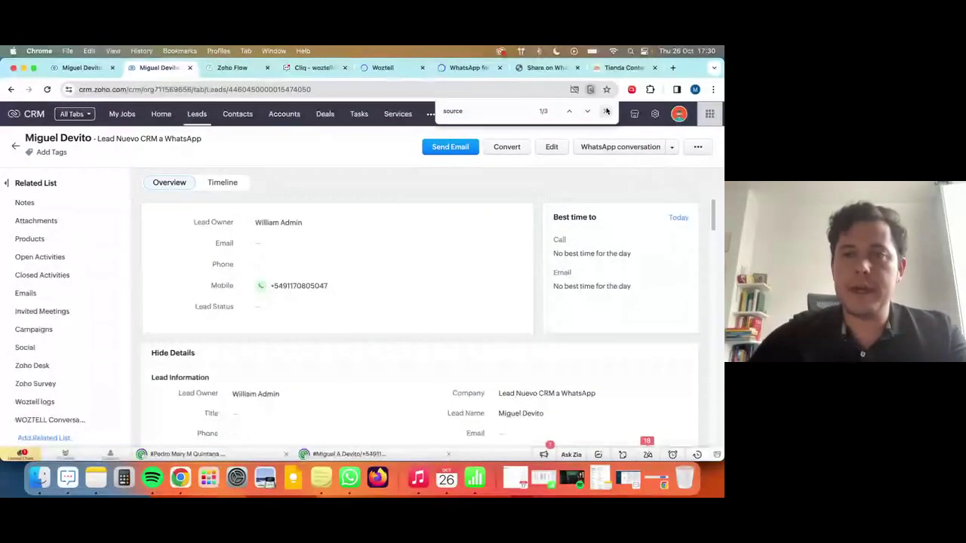
click(431, 115)
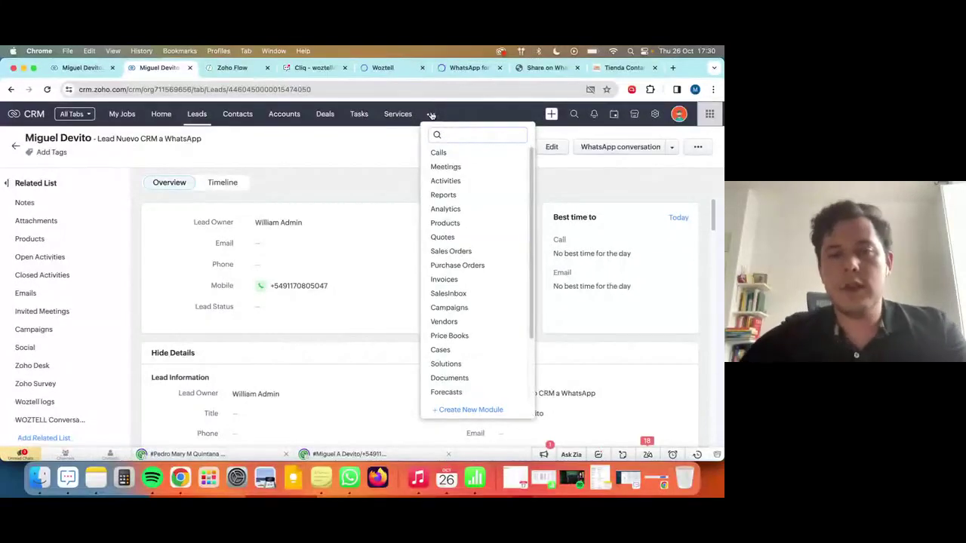
text(woztel)
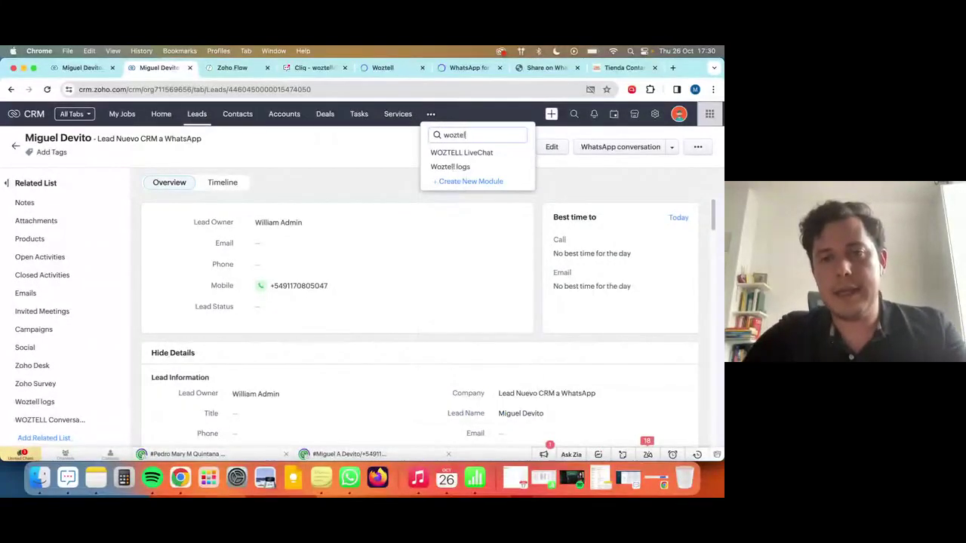
click(492, 154)
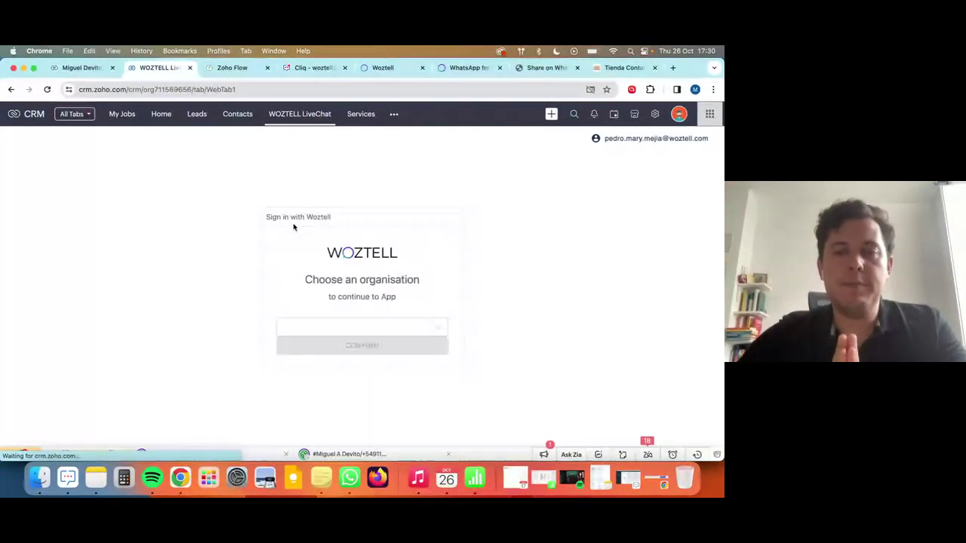
Sign in with the Z Demo organisation and approve the requested app permissions.
click(335, 325)
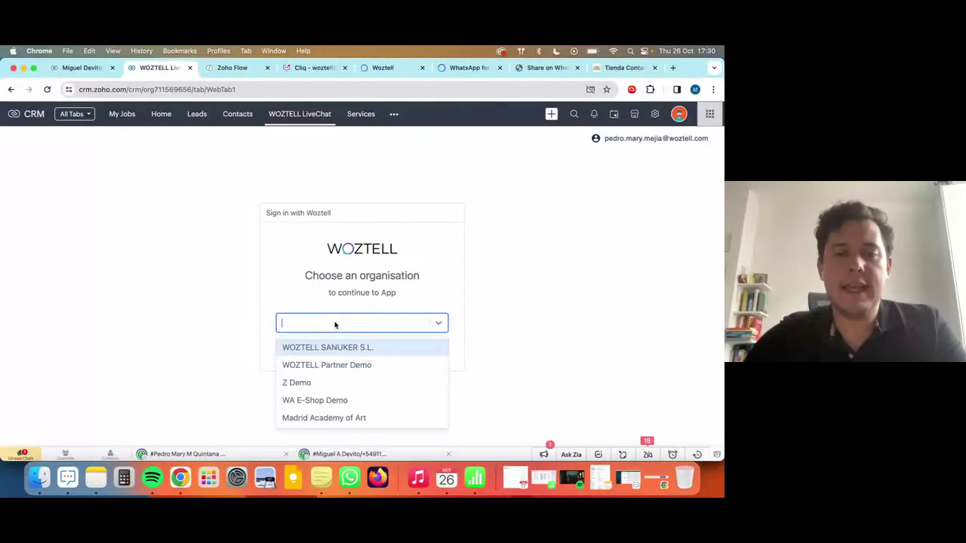
click(343, 382)
click(380, 352)
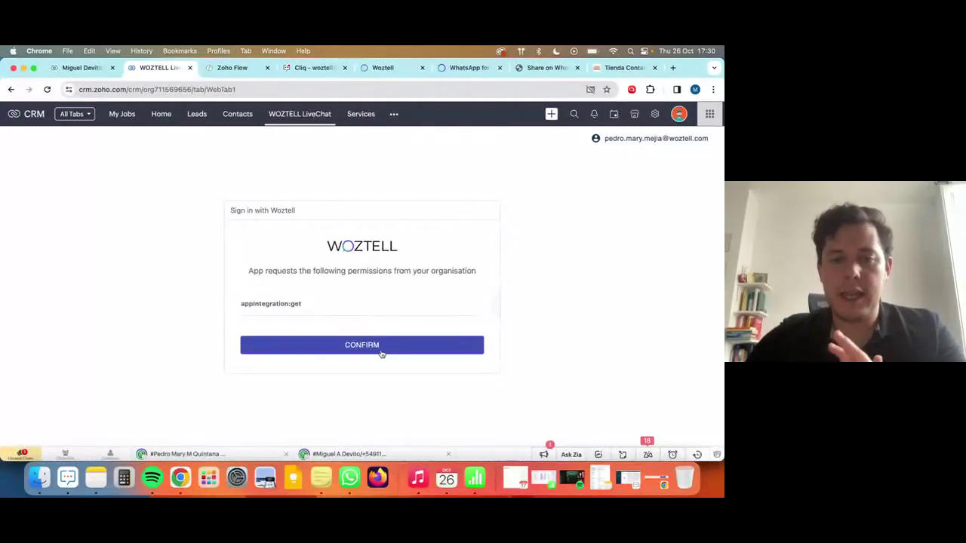
click(381, 352)
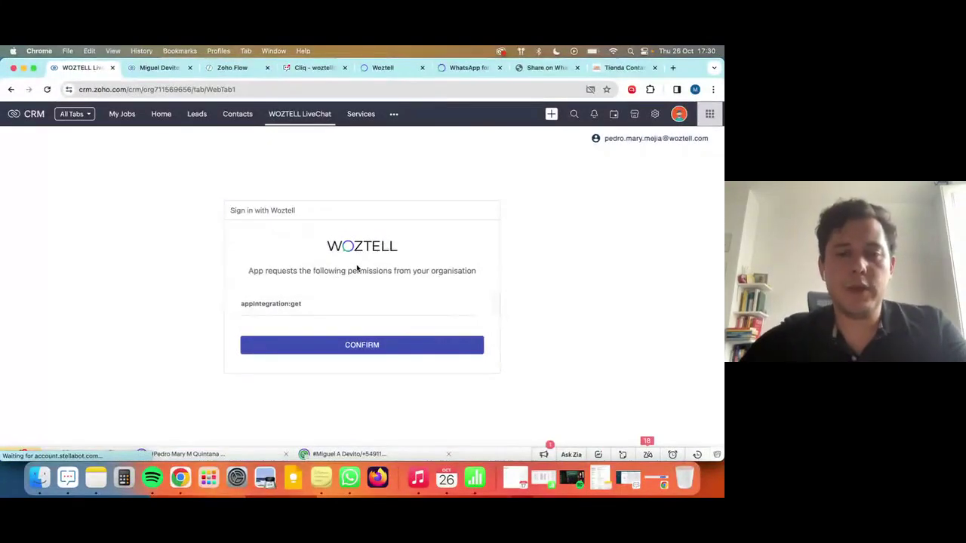
click(345, 347)
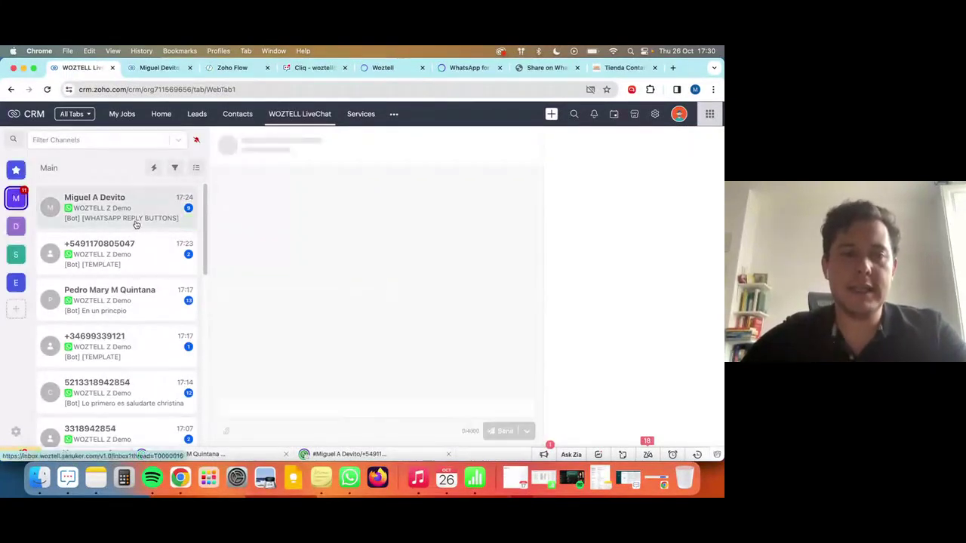
Browse the inbox chats and open the third contact's conversation.
click(115, 256)
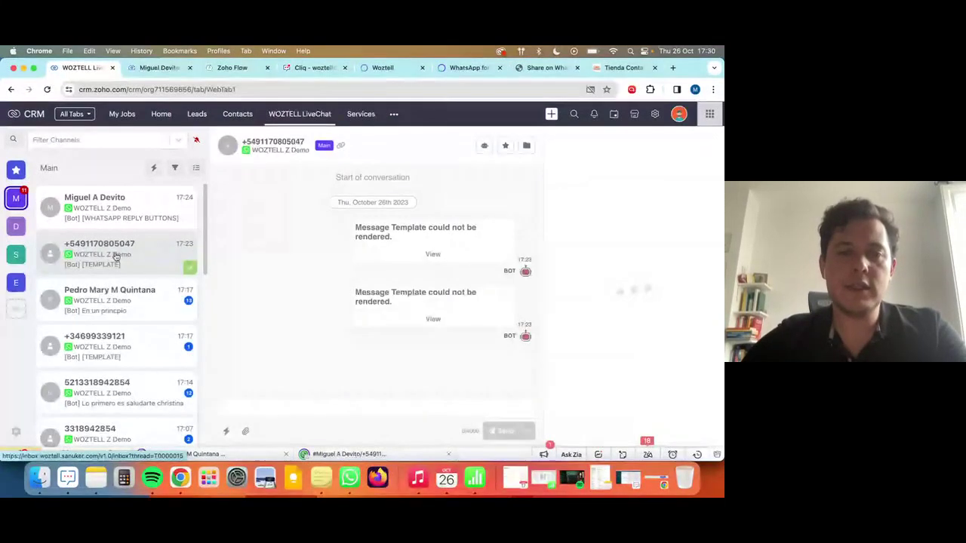
click(134, 213)
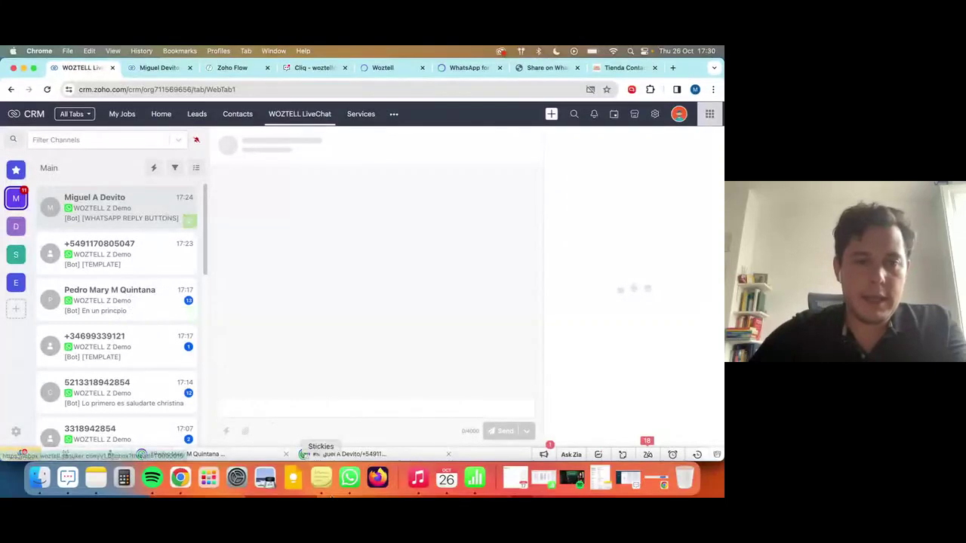
click(113, 303)
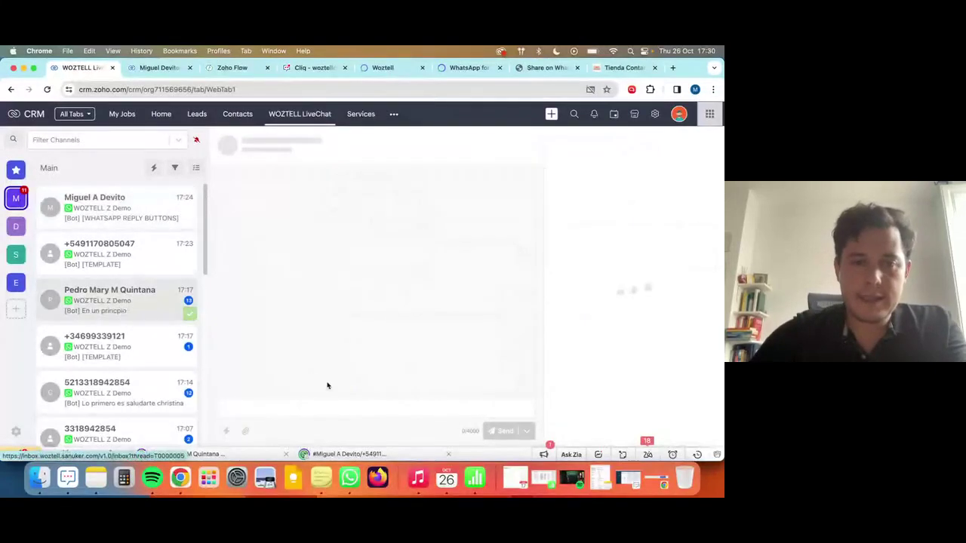
Send 'este mensaje es saliente desde WOZTELL INBOX' to the contact and narrow the browser window.
click(286, 408)
text(este mens)
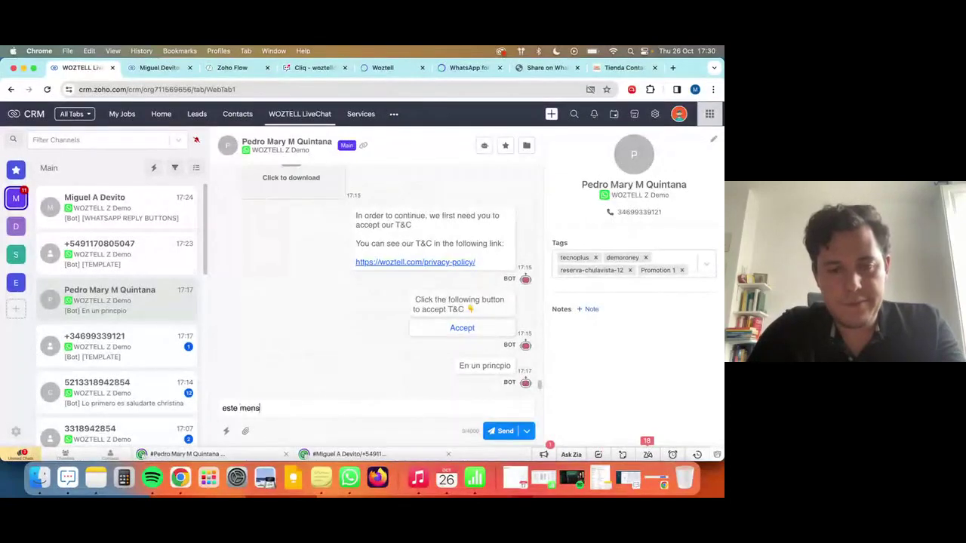
text(aje es saliente)
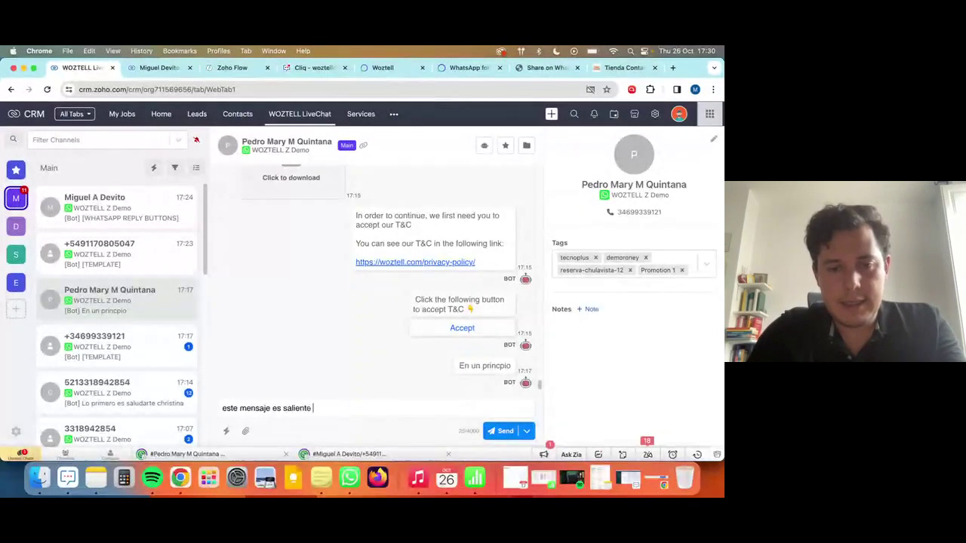
text( desde WOZTELL I)
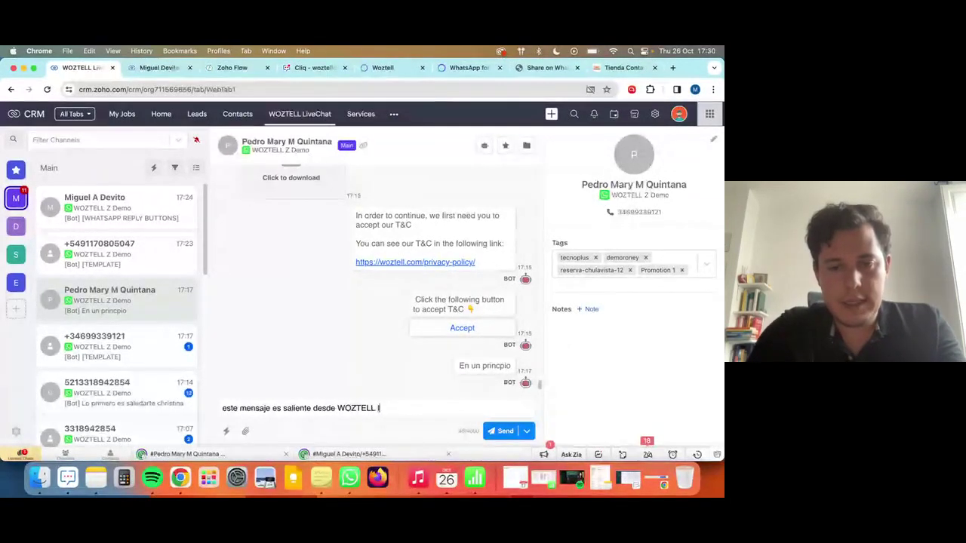
text(NBOX)
key(Return)
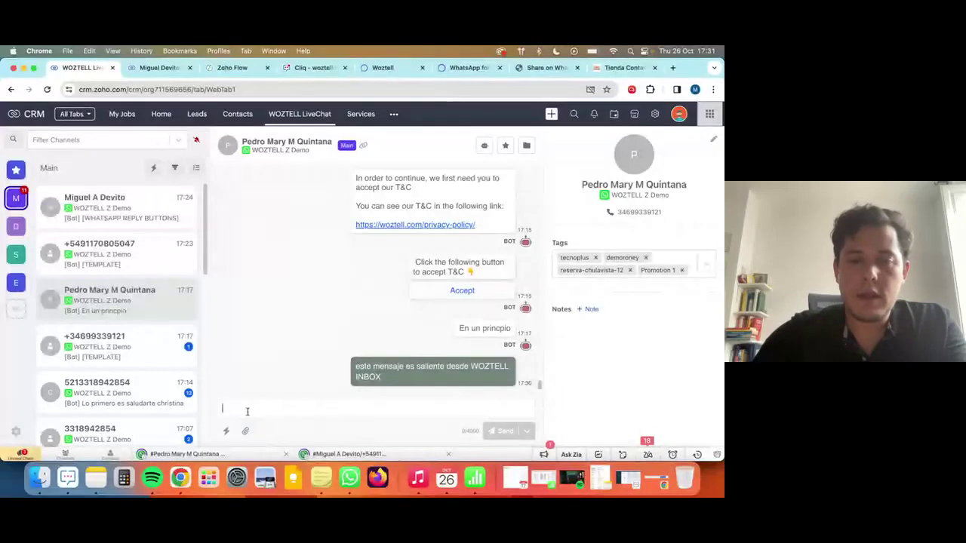
drag(722, 270, 465, 302)
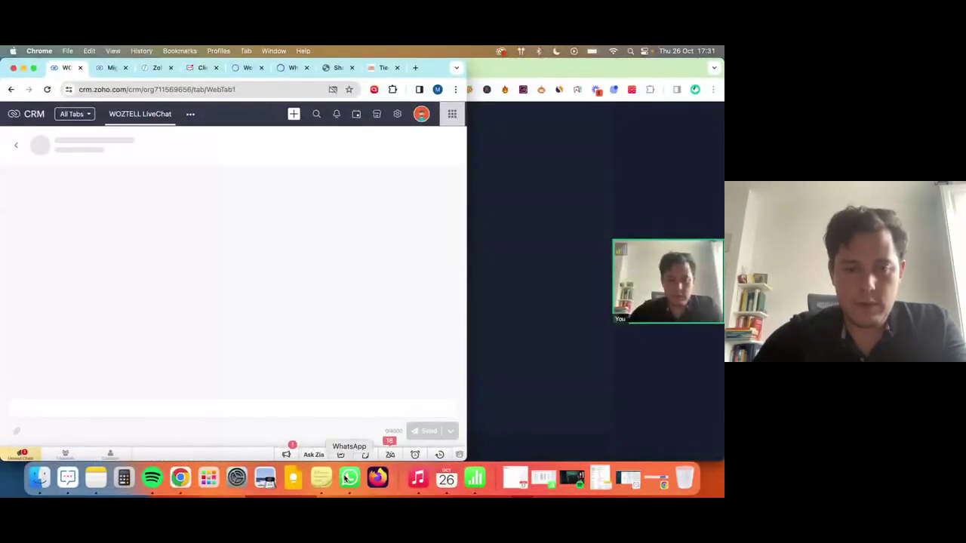
In WhatsApp, reply to the inbox message asking whether these messages reach the CRM.
click(349, 478)
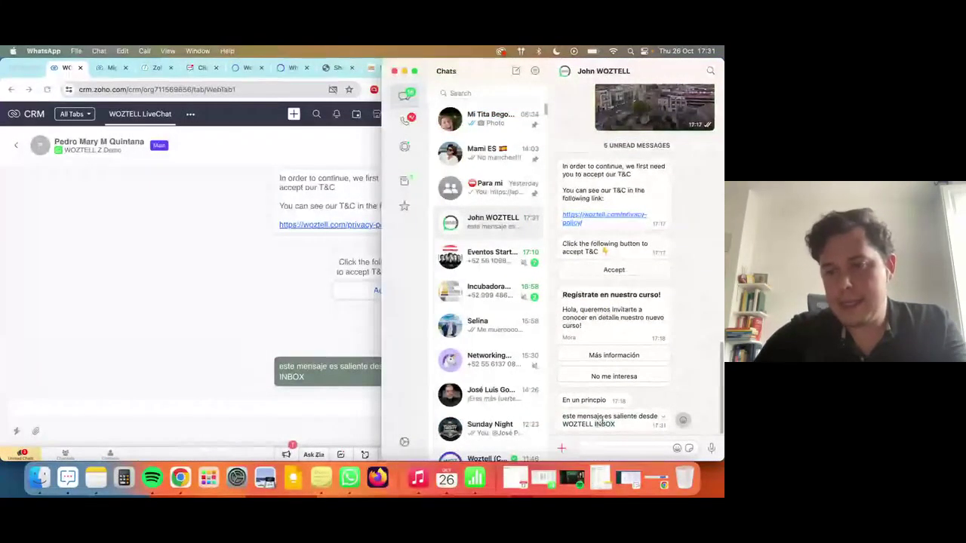
triple_click(602, 421)
click(619, 450)
text(Ho)
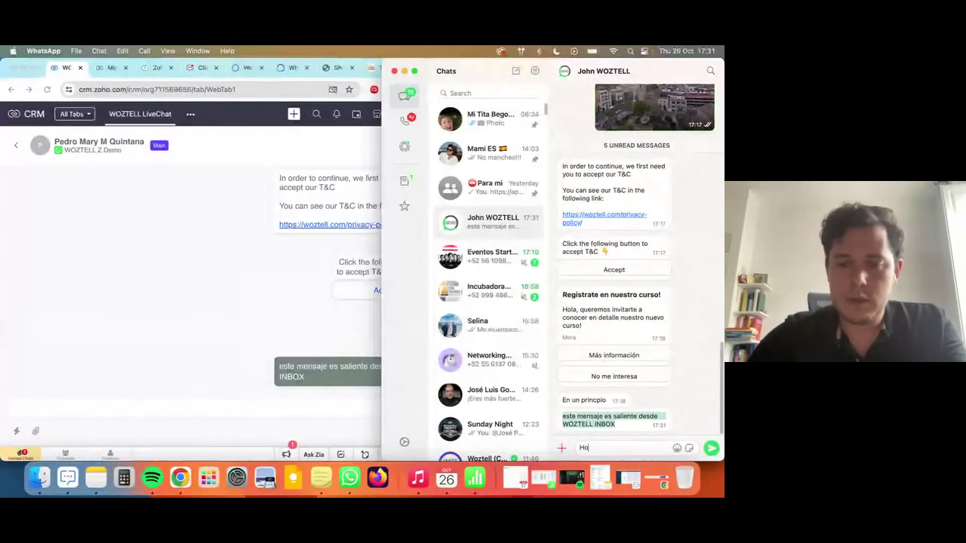
text(la pedro, te lle)
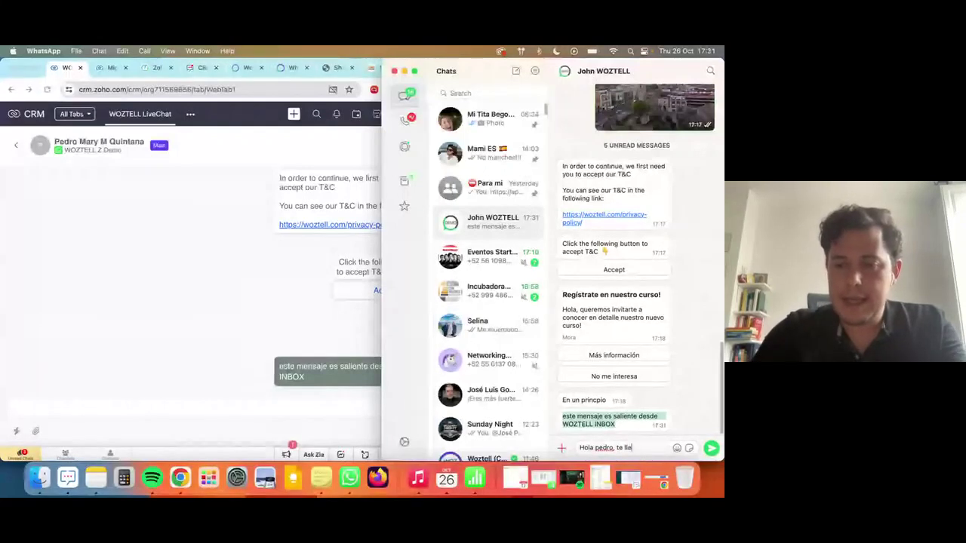
text(gan estos mensajes a)
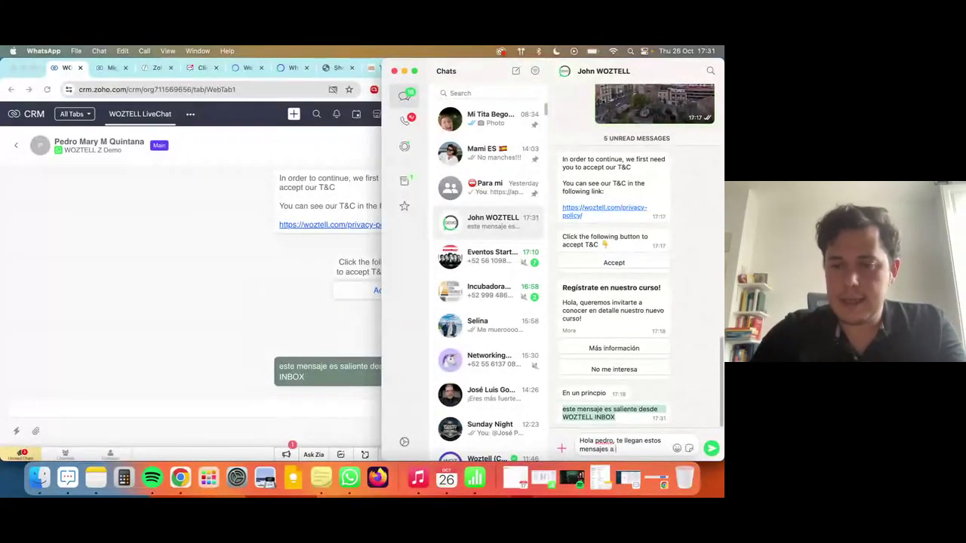
text( CRM?)
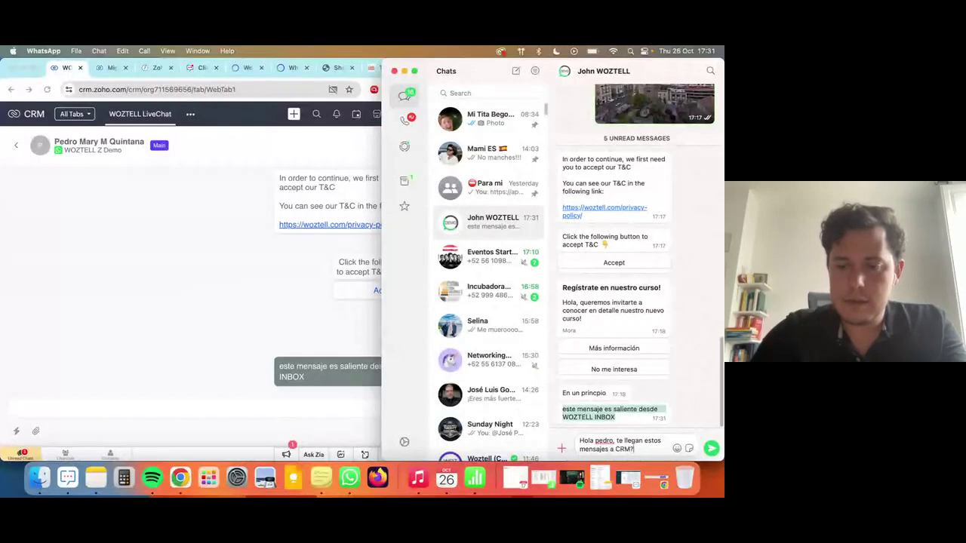
text(??)
key(Return)
Answer 'si' from the CRM conversation and restore the browser to full width.
click(271, 332)
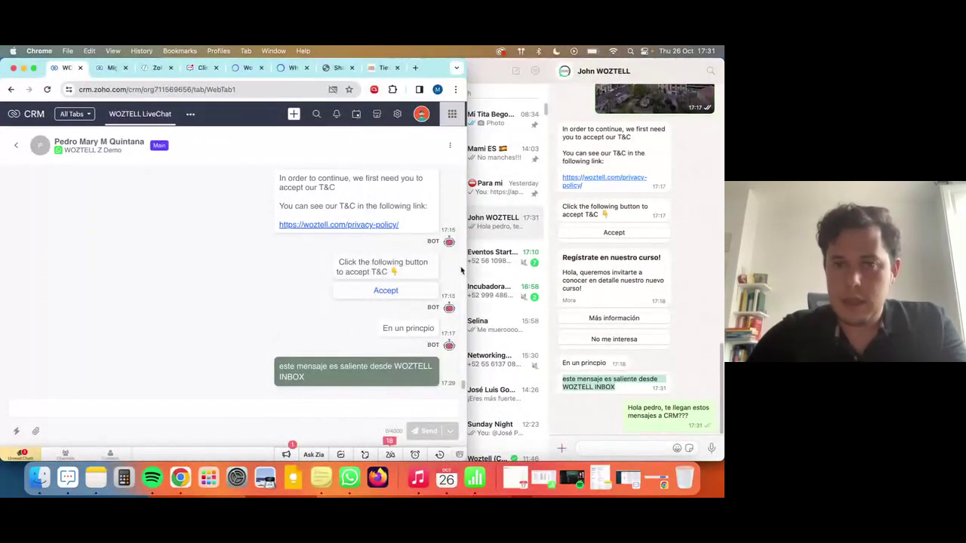
drag(464, 260, 421, 263)
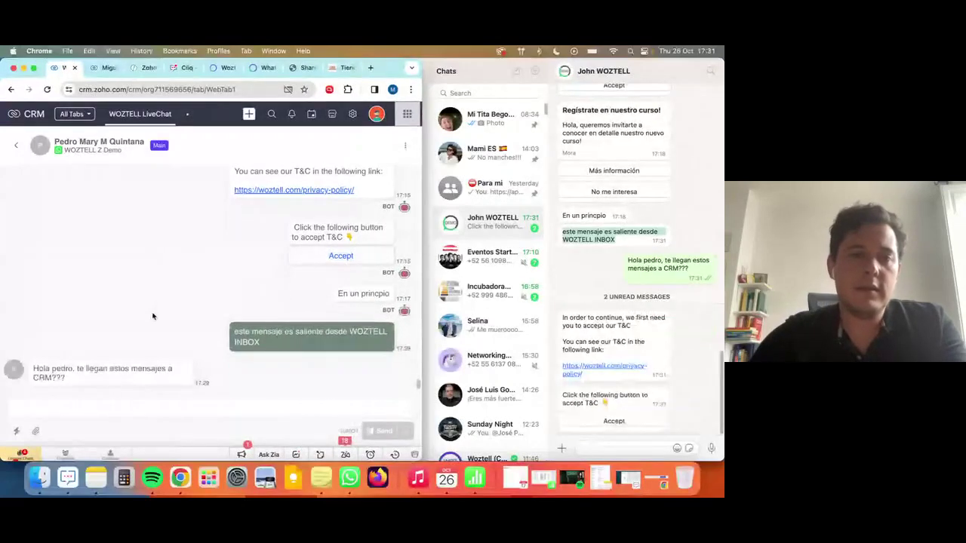
click(101, 414)
text(si)
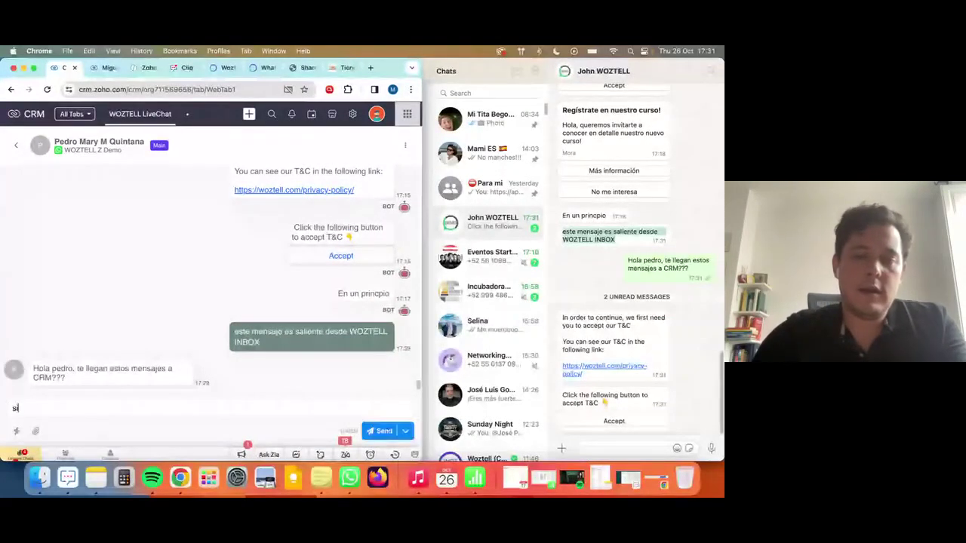
key(Return)
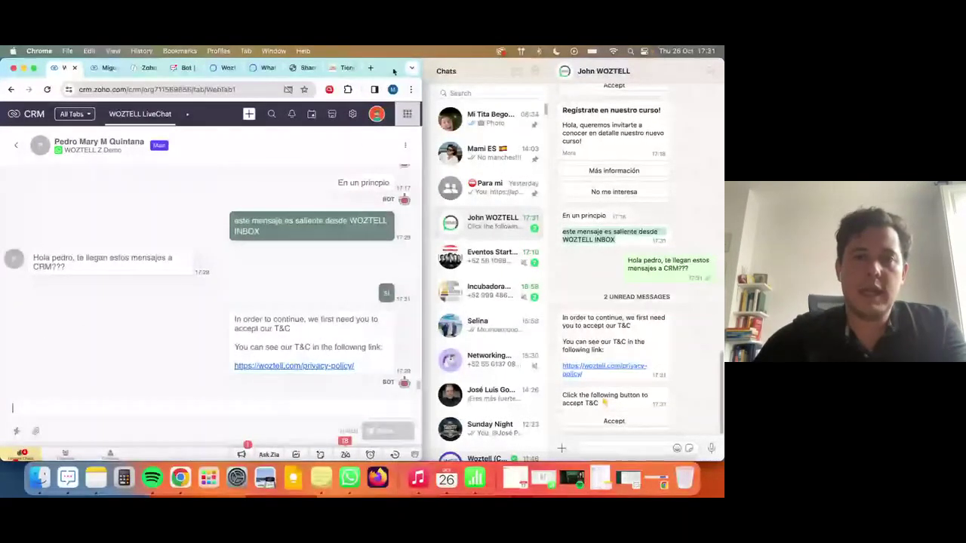
key(ctrl+alt+Return)
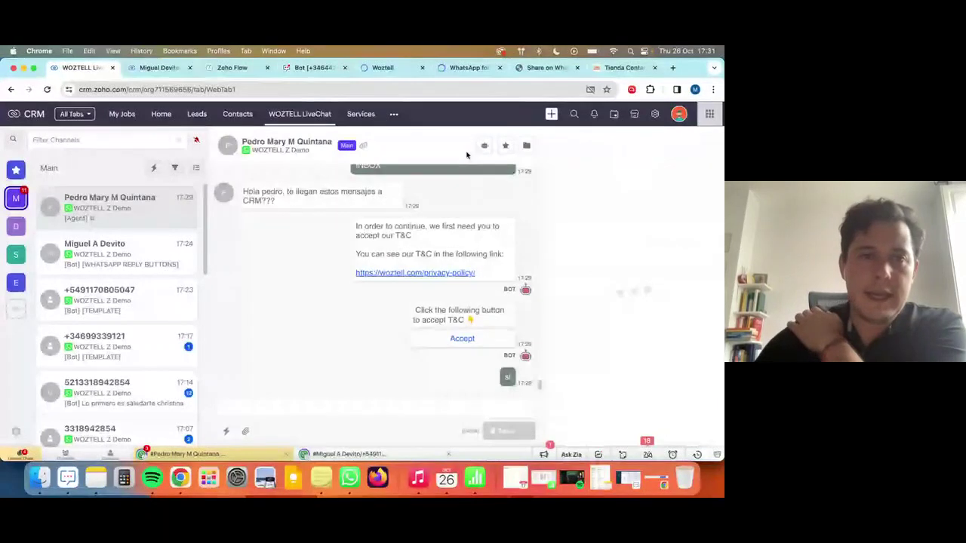
Reopen the top inbox conversation and review its history for the CRM question.
click(224, 90)
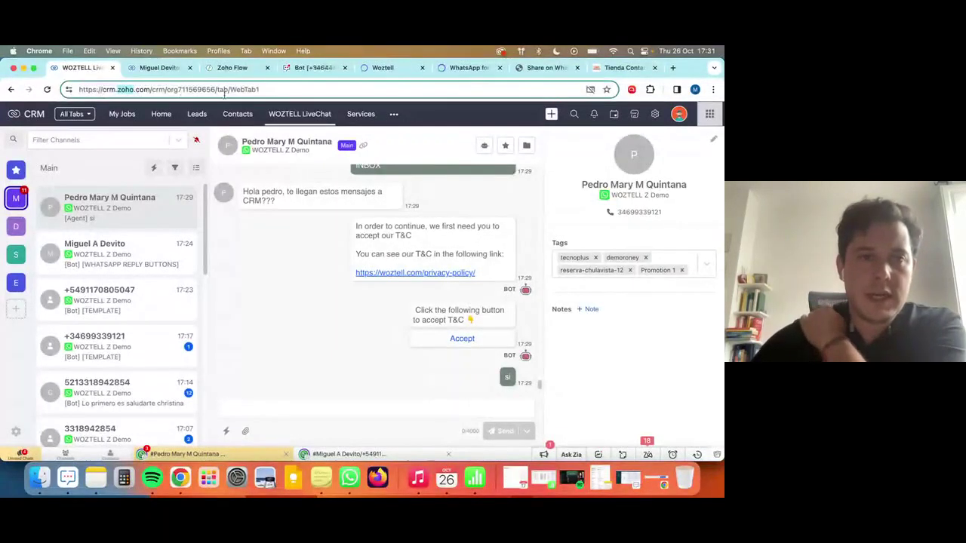
click(484, 148)
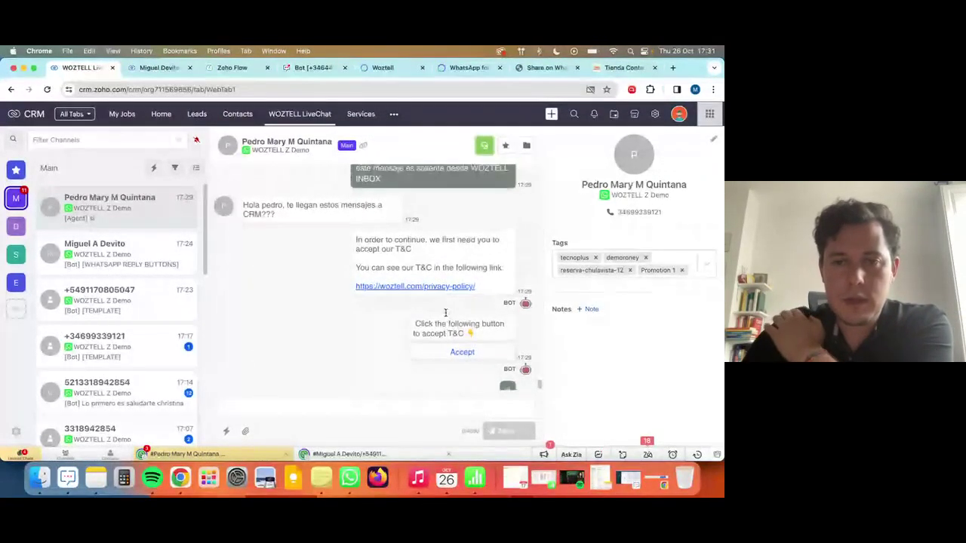
scroll(422, 314, up, 3)
scroll(441, 316, down, 3)
drag(355, 224, 497, 274)
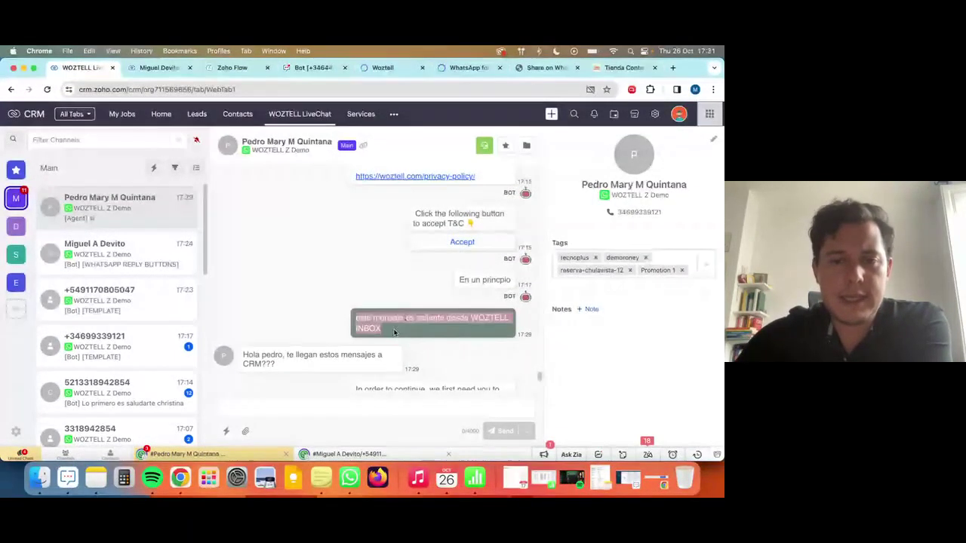
triple_click(333, 352)
click(358, 355)
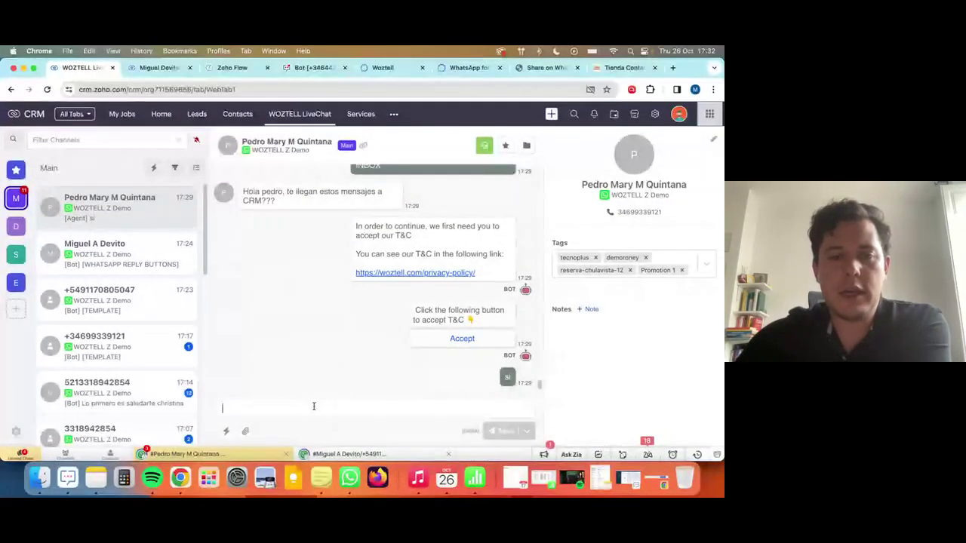
Open and dismiss the Filter Channels options, then show all windows side by side.
click(75, 141)
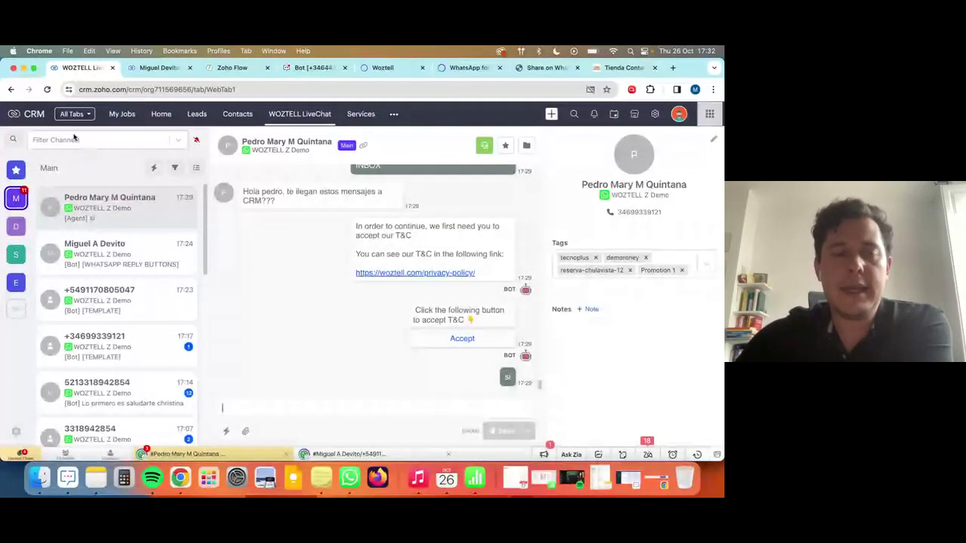
click(282, 400)
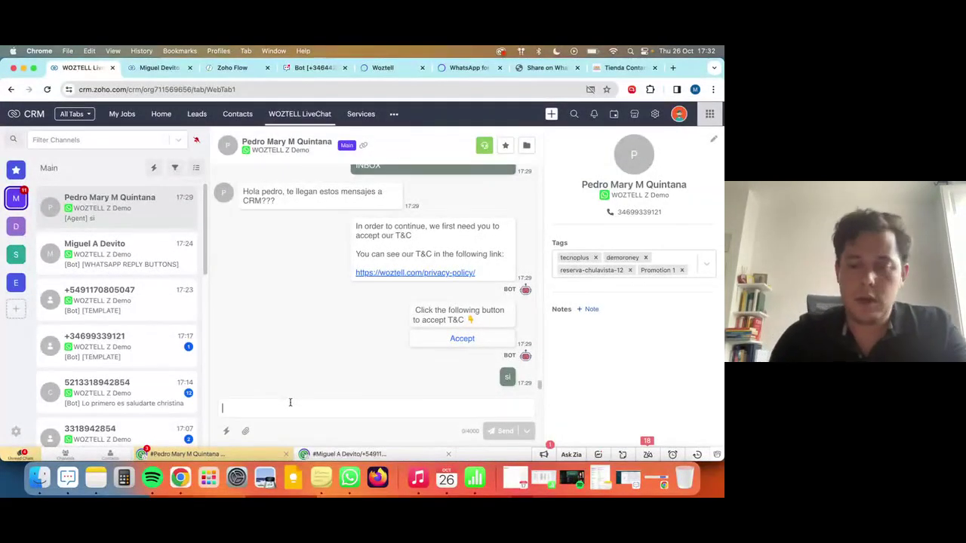
key(ctrl+Up)
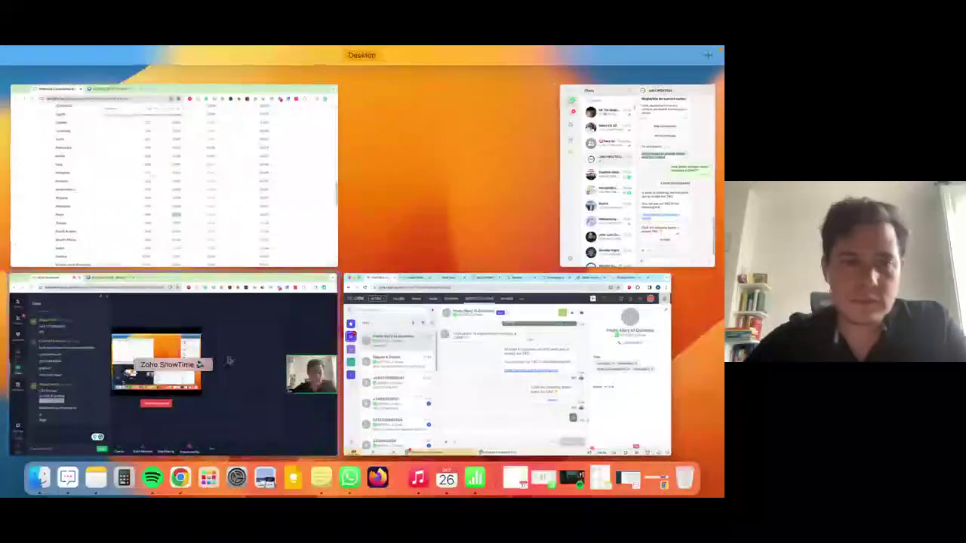
Pick the Chrome window with Zoho CRM's WOZTELL LiveChat tab in Mission Control.
click(247, 292)
key(ctrl+Up)
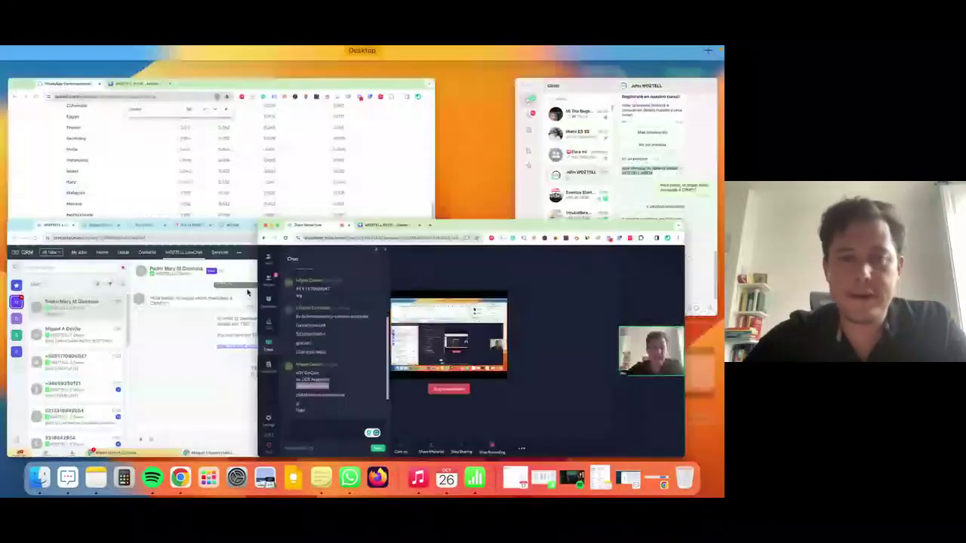
click(218, 353)
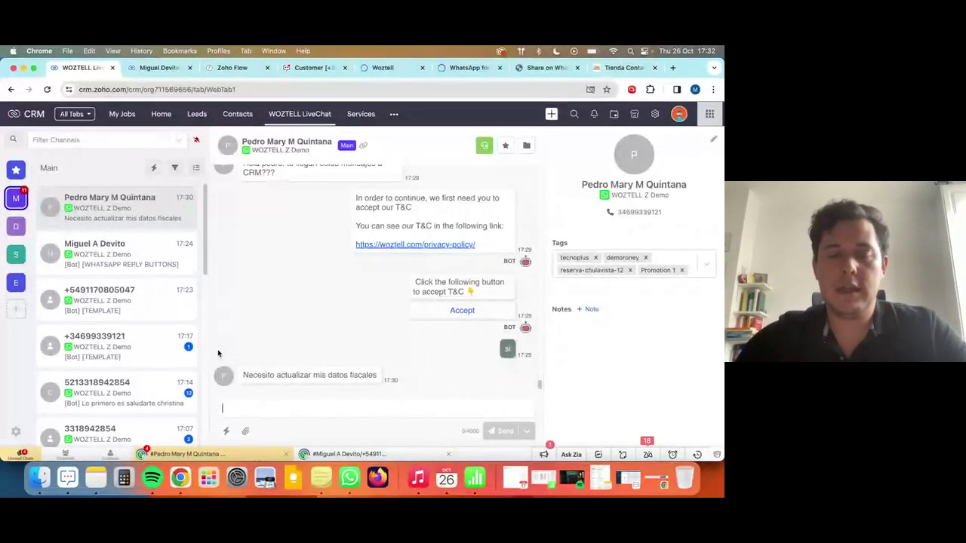
Draft and copy the Spanish apology reply offering a Fianzas ticket, then open the other customer's chat.
text(Lo sie)
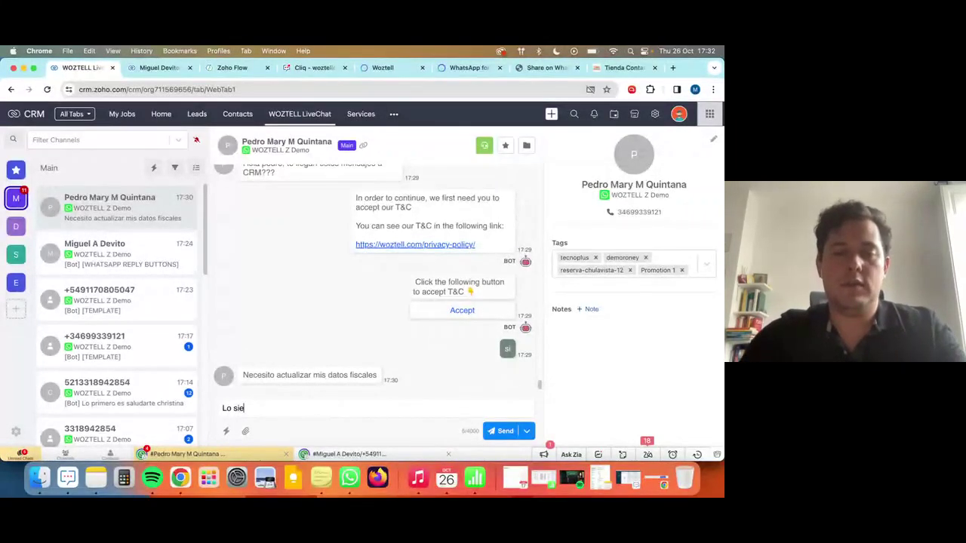
text(nto no te puedo ay)
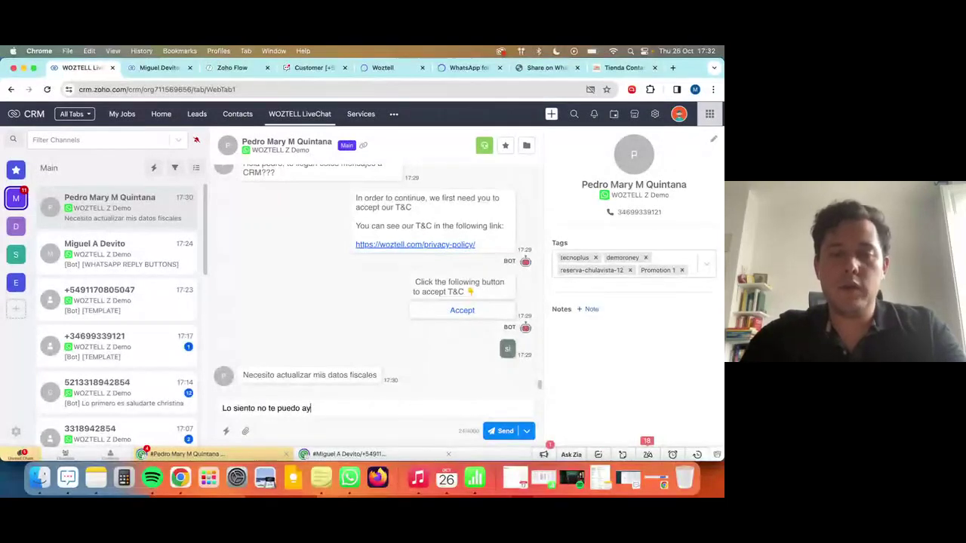
text(udar, pero he )
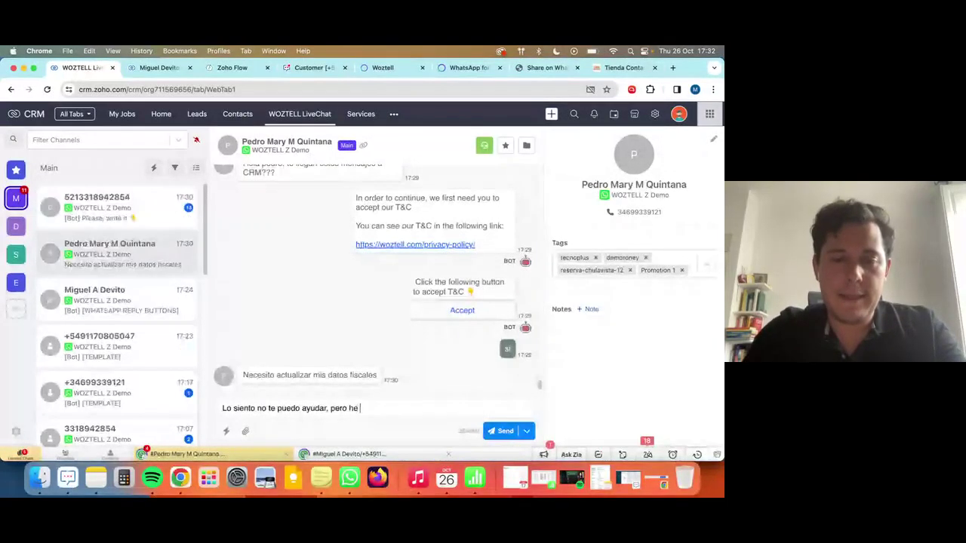
key(BackSpace)
key(BackSpace)
key(BackSpace)
text(creo un ticket)
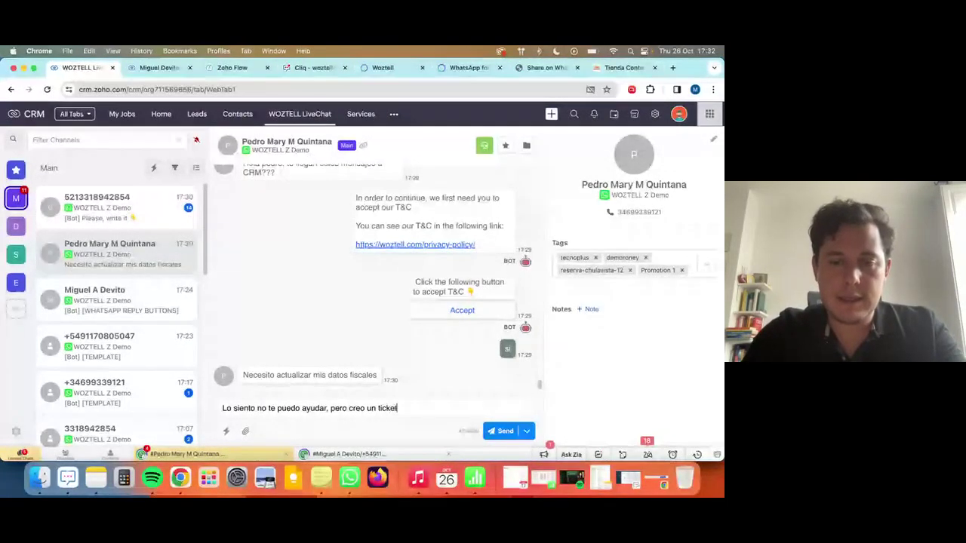
text( de Fianzas p)
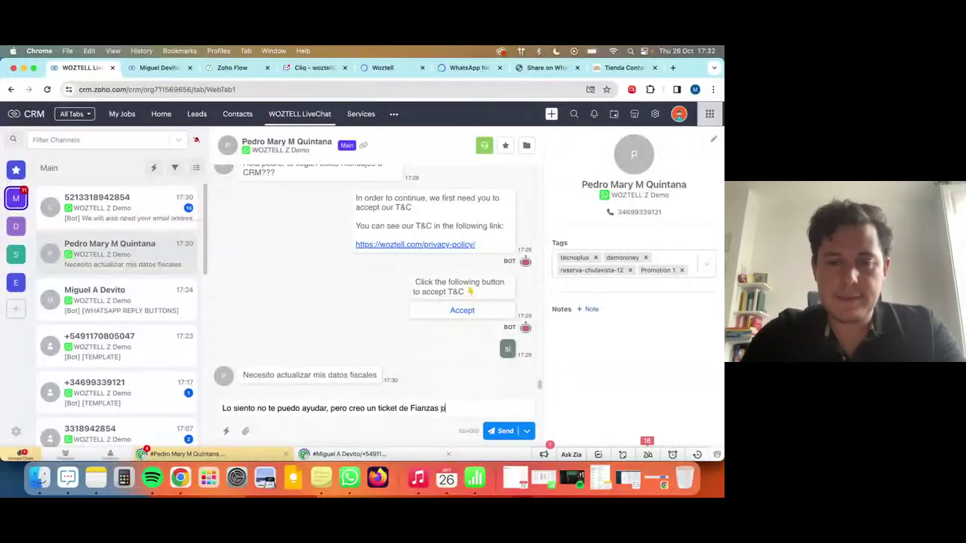
text(ara que el equipo te )
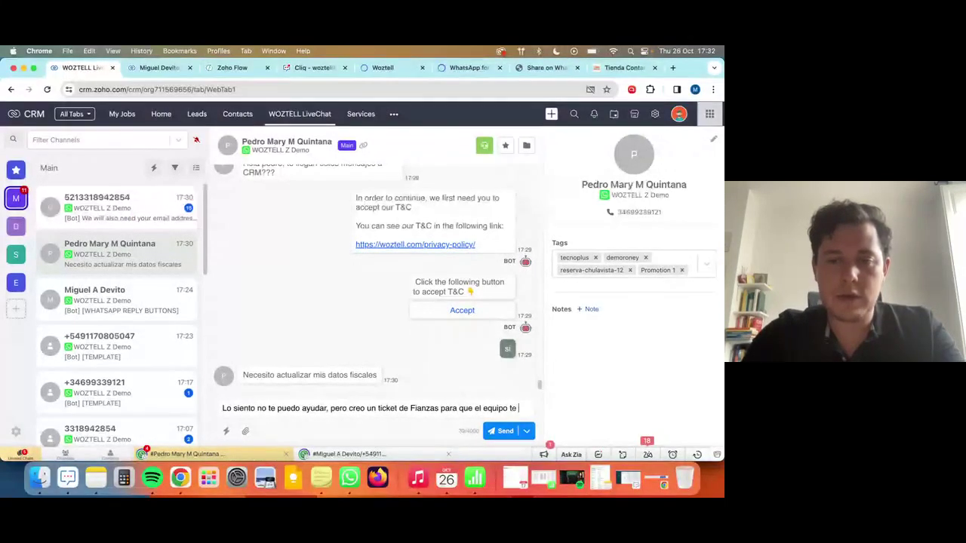
text(contacte)
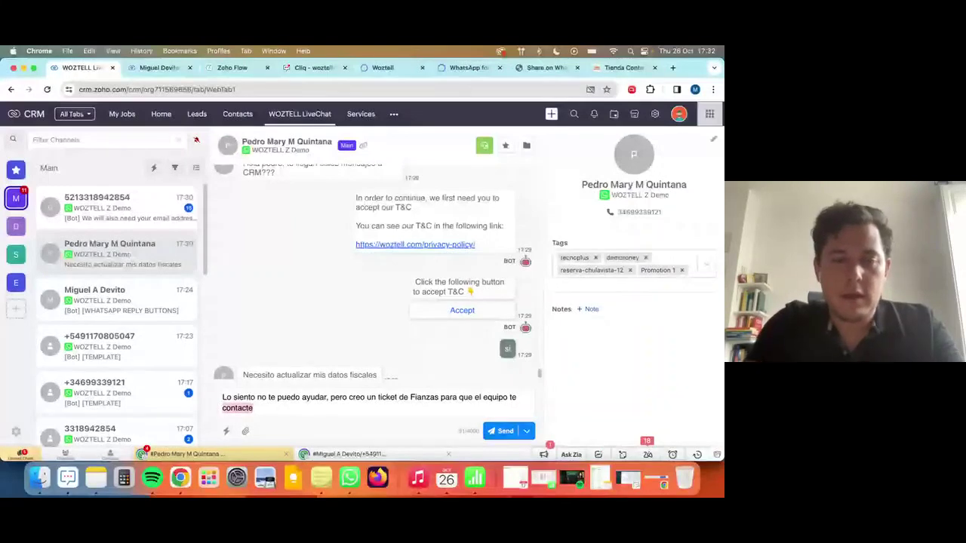
key(super+a)
key(super+c)
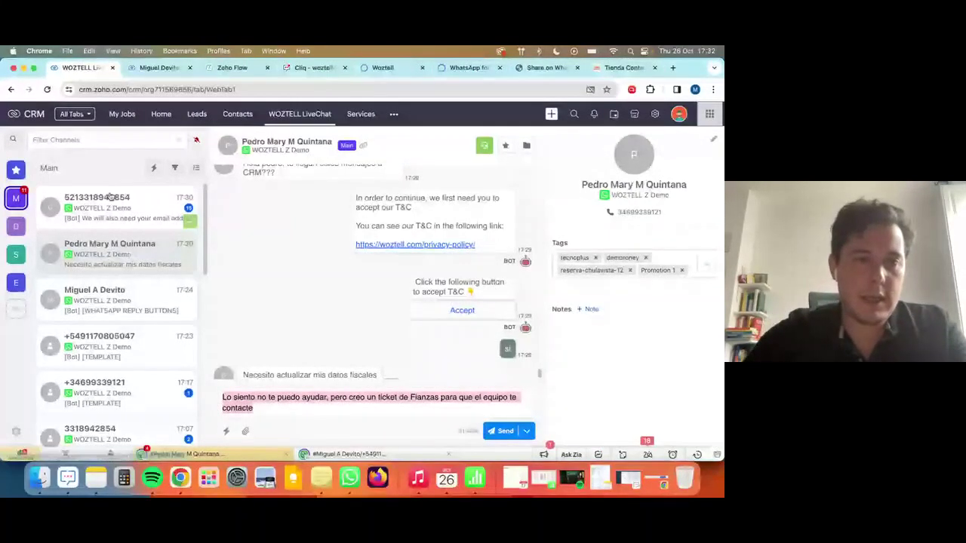
click(187, 219)
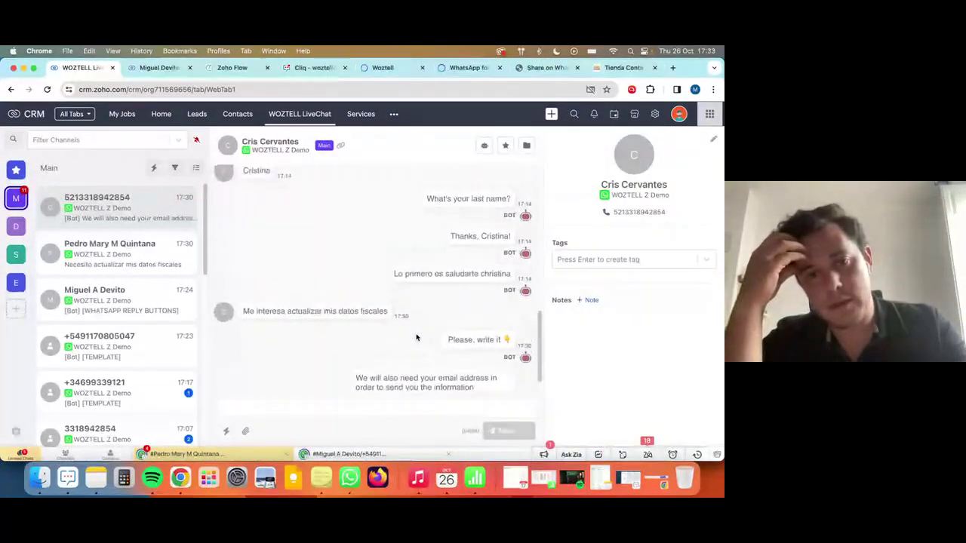
Paste the Fianzas reply, add 'yo', split it onto two lines with 'Pero' capitalised, and send it.
scroll(416, 338, up, 1)
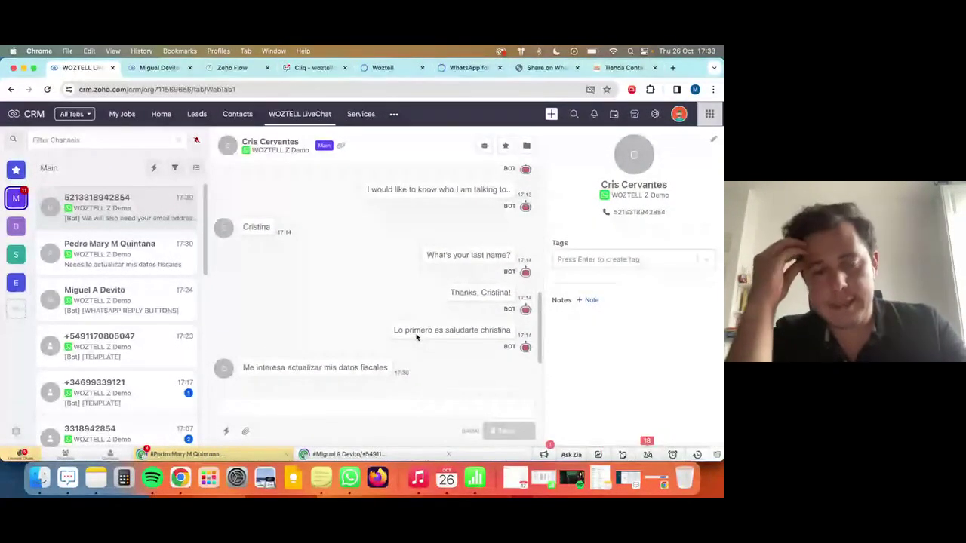
click(284, 413)
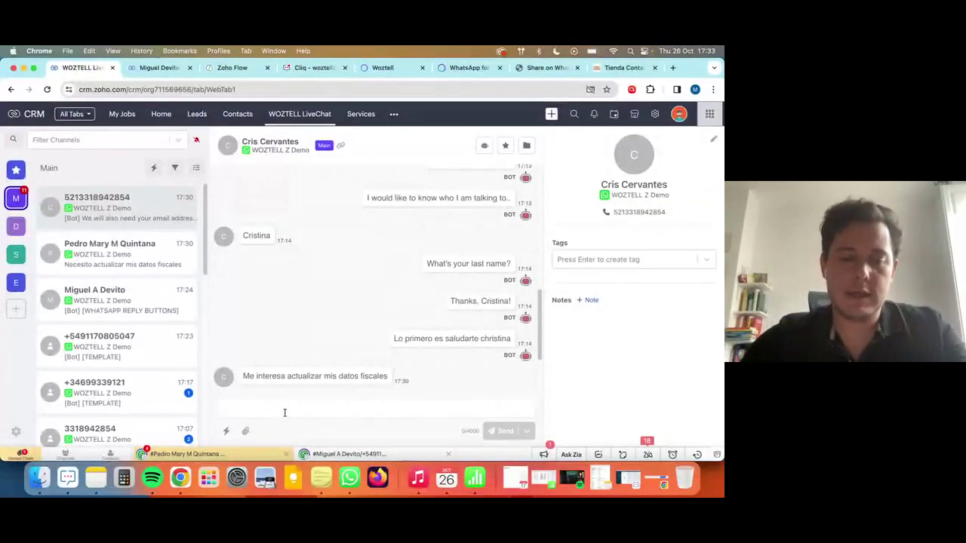
key(super+v)
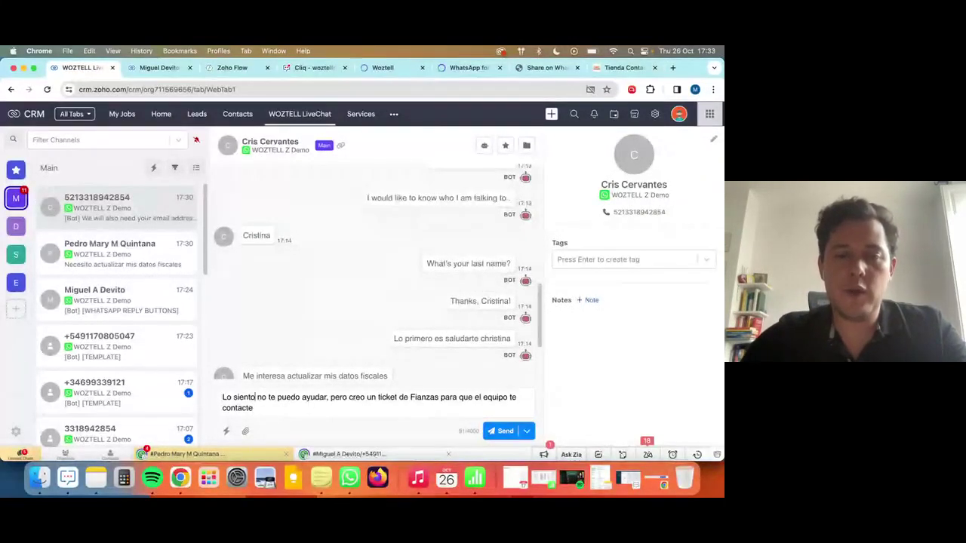
text(yo)
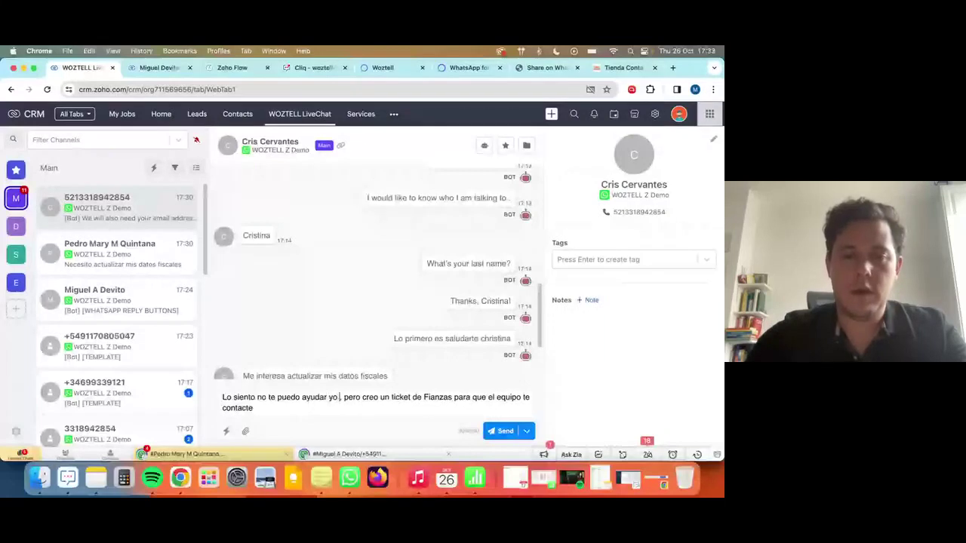
click(343, 397)
key(BackSpace)
key(BackSpace)
key(BackSpace)
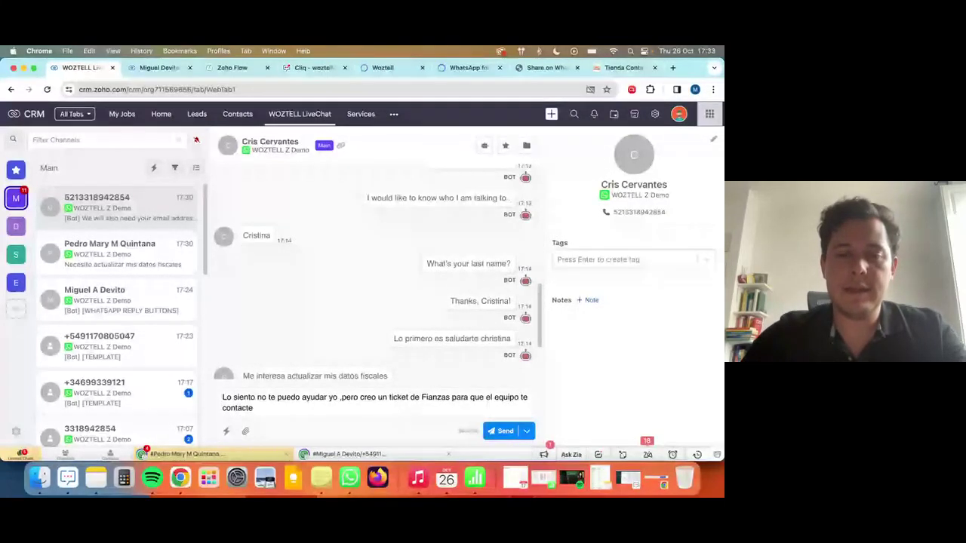
key(shift+Return)
key(Delete)
text(P)
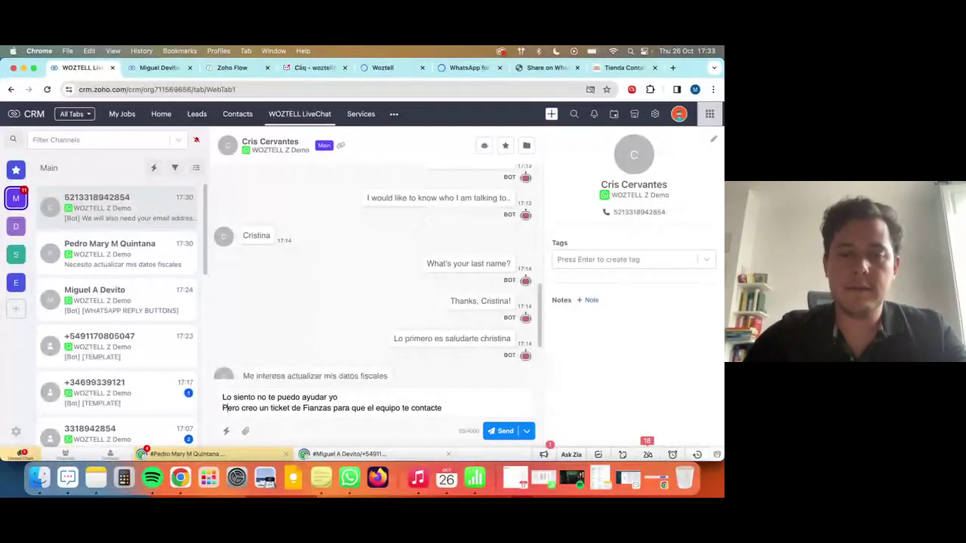
key(Return)
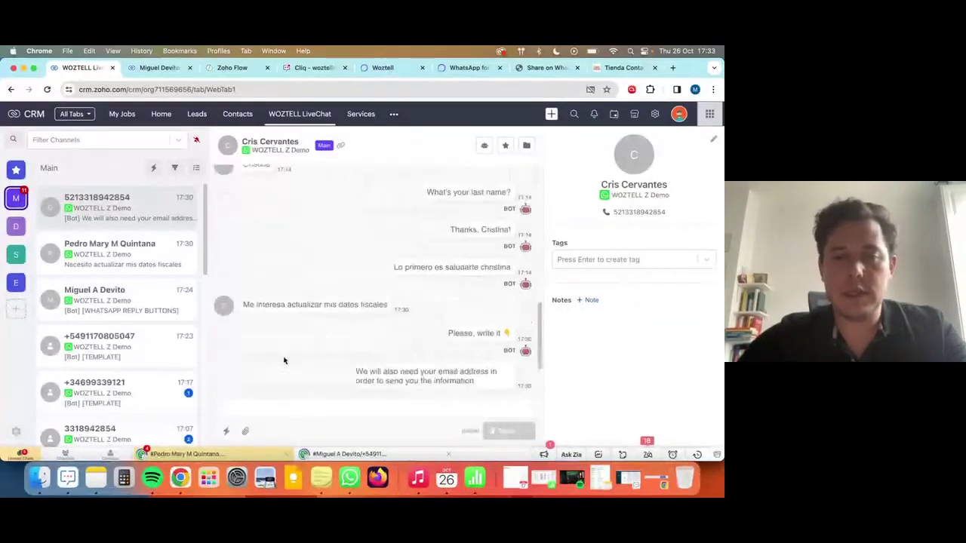
click(226, 433)
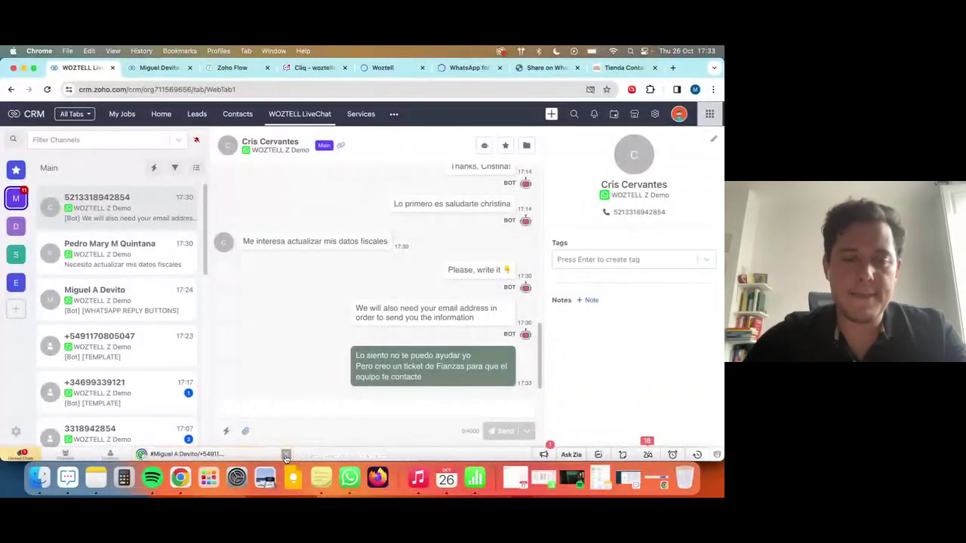
click(226, 432)
click(382, 438)
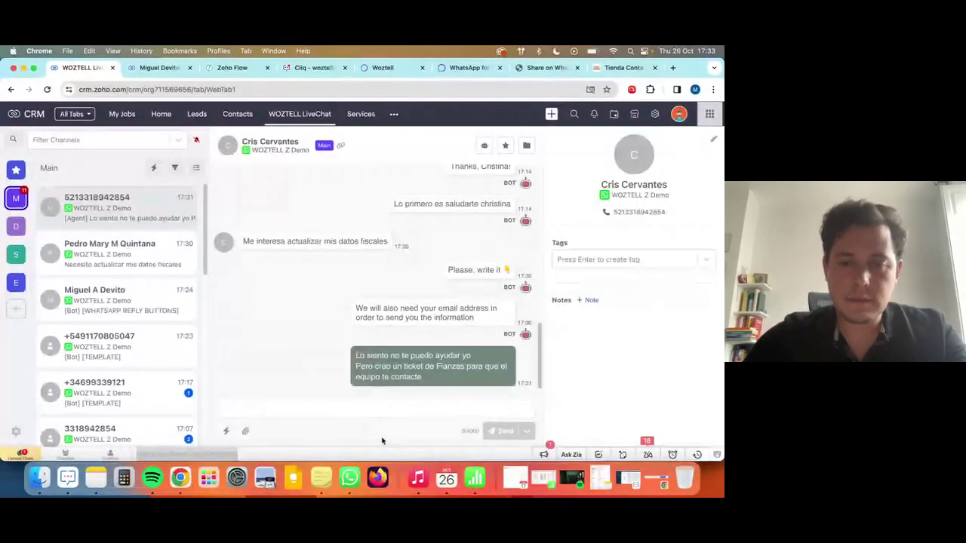
drag(434, 382, 354, 366)
click(225, 432)
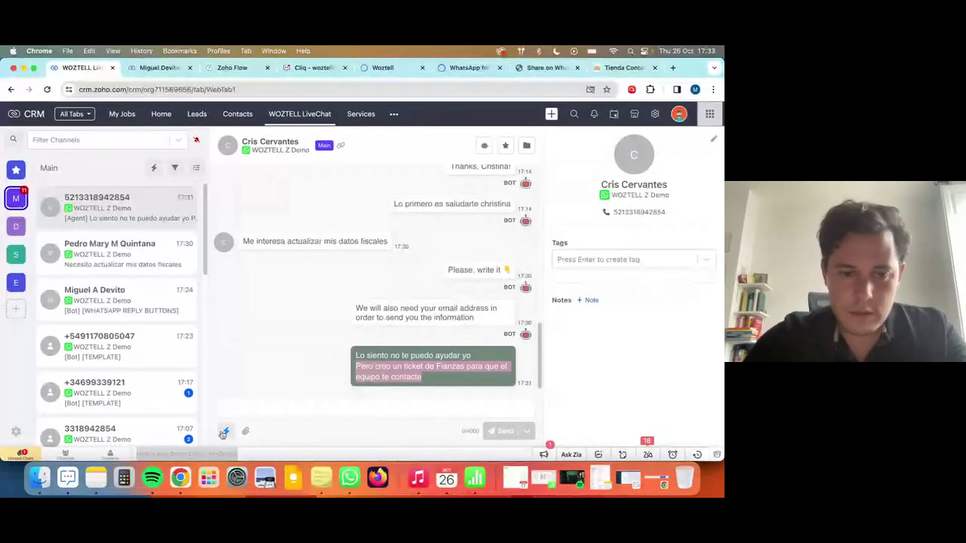
click(327, 302)
click(226, 431)
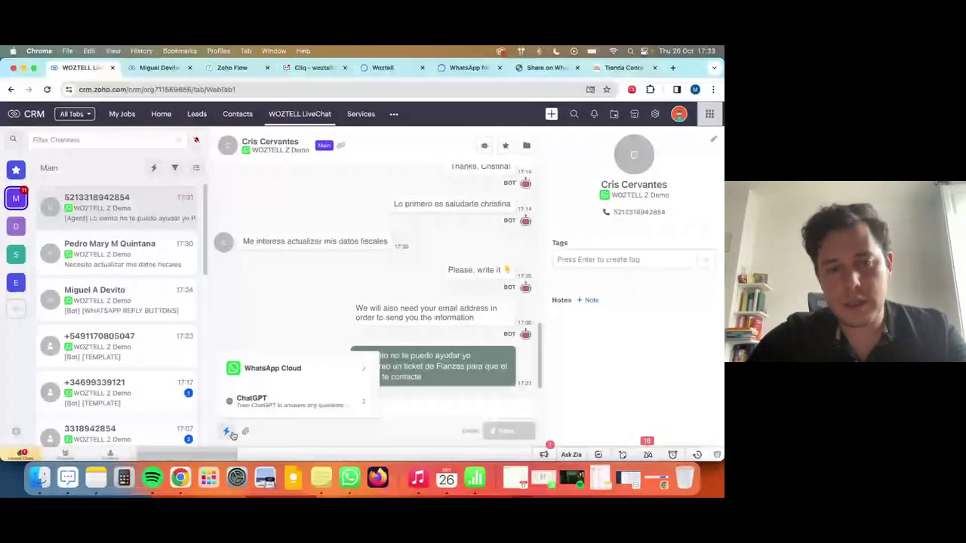
click(274, 323)
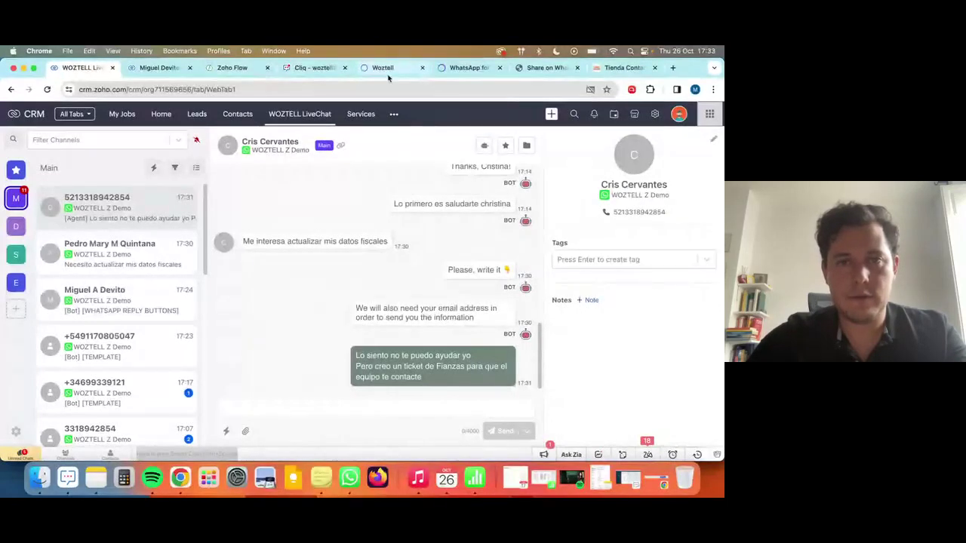
drag(383, 67, 159, 67)
Browse Woztell's integrations marketplace, load more extensions, and open the Zoho Desk extension page.
click(644, 112)
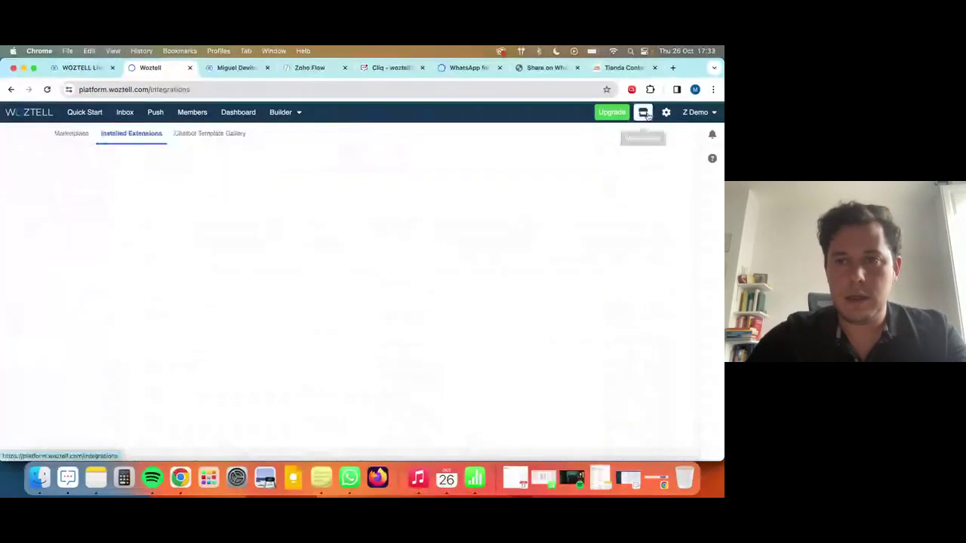
click(192, 88)
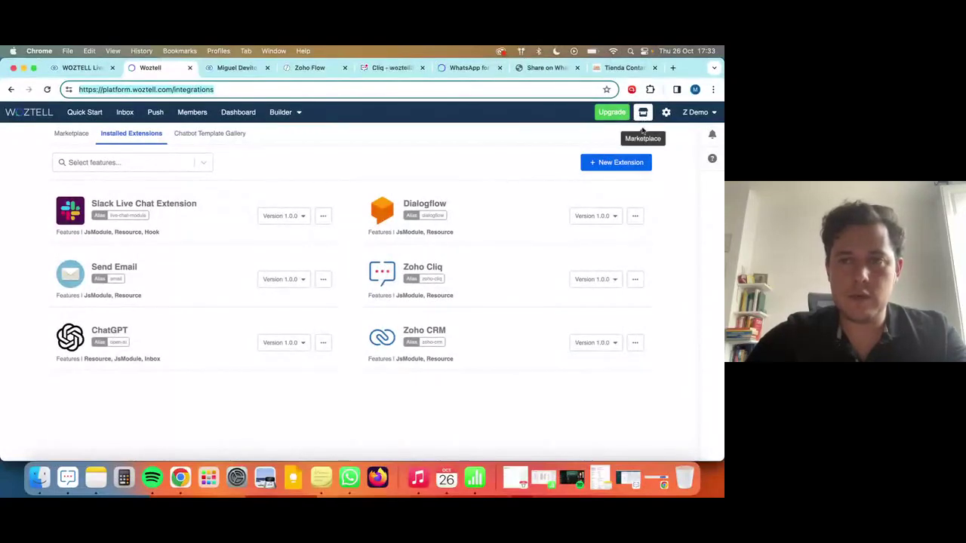
click(52, 134)
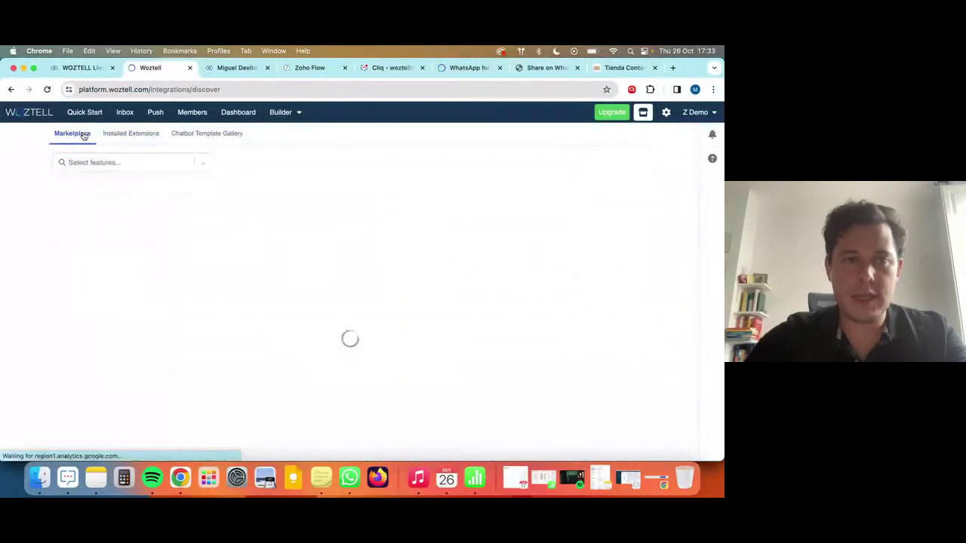
scroll(349, 302, down, 2)
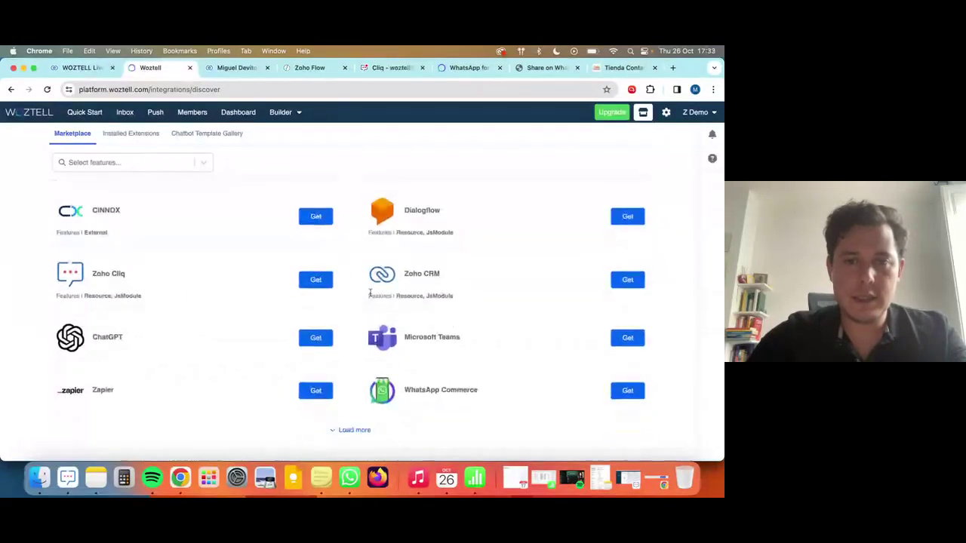
click(347, 430)
scroll(360, 327, down, 5)
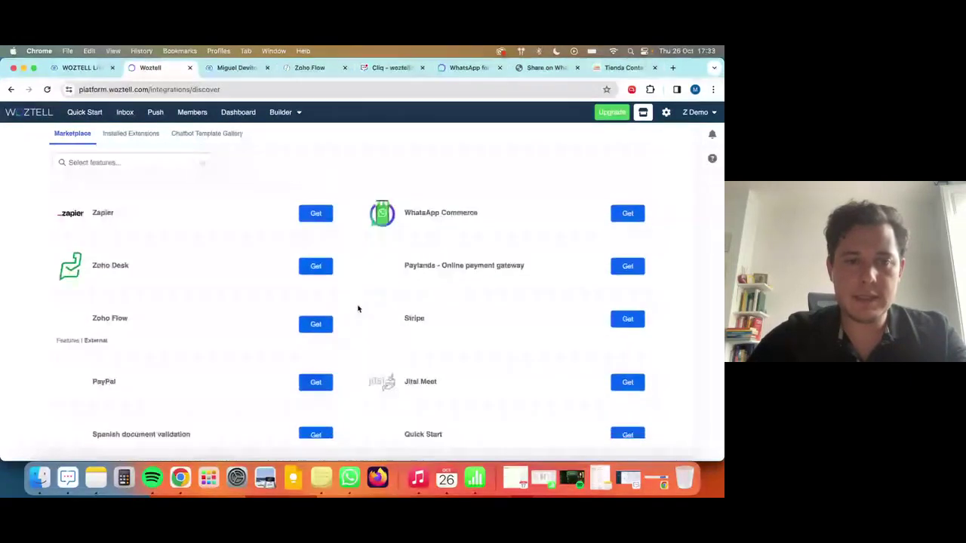
click(318, 268)
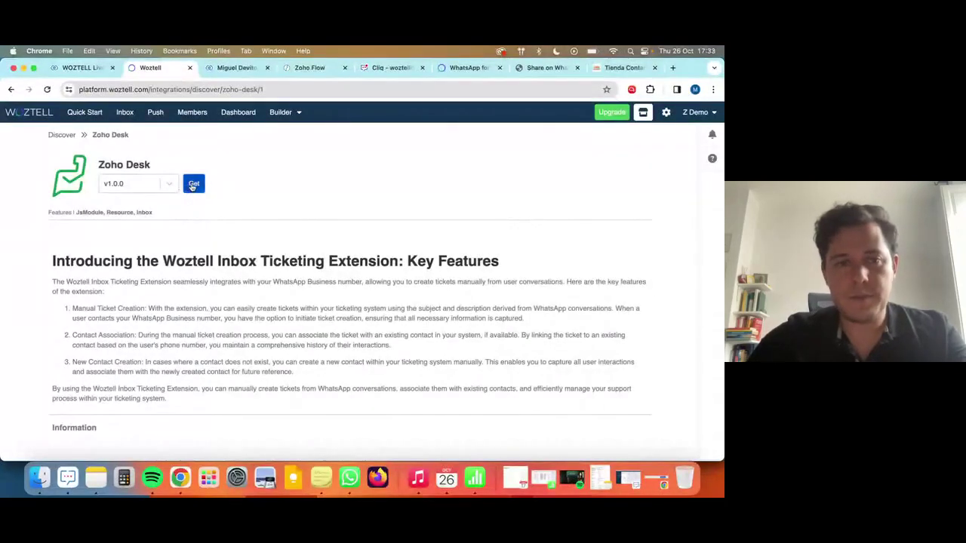
Install the Zoho Desk extension, accept WOZTELL's access on the Zoho consent page, and return to LiveChat.
click(193, 185)
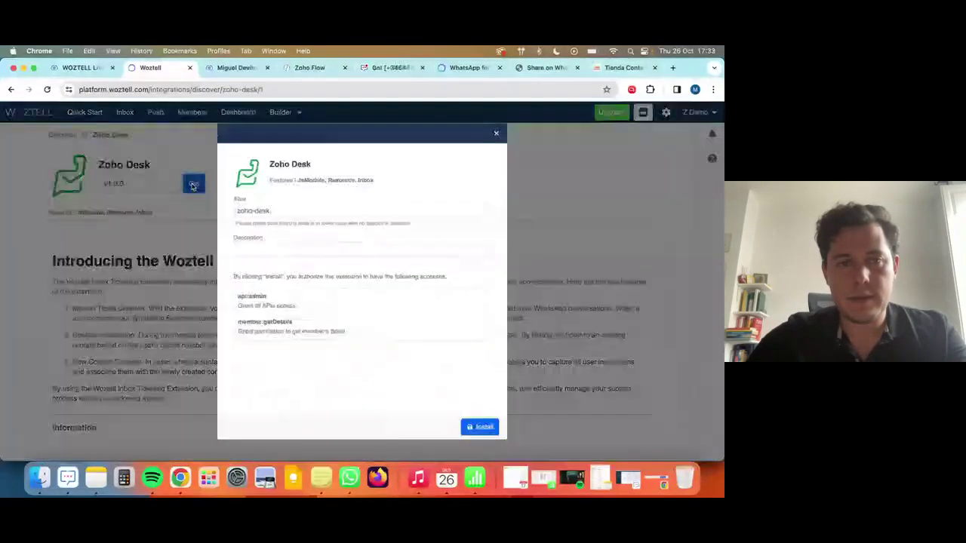
click(481, 428)
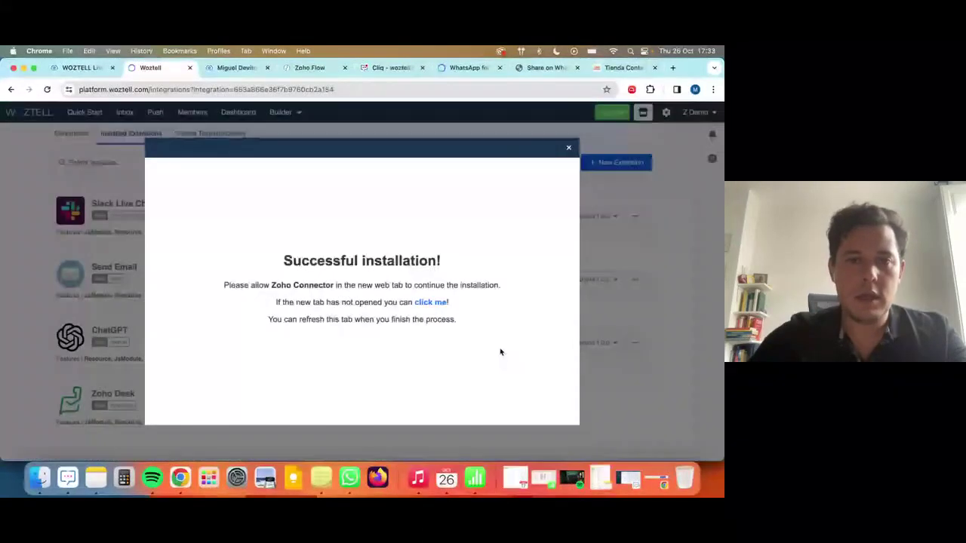
click(431, 303)
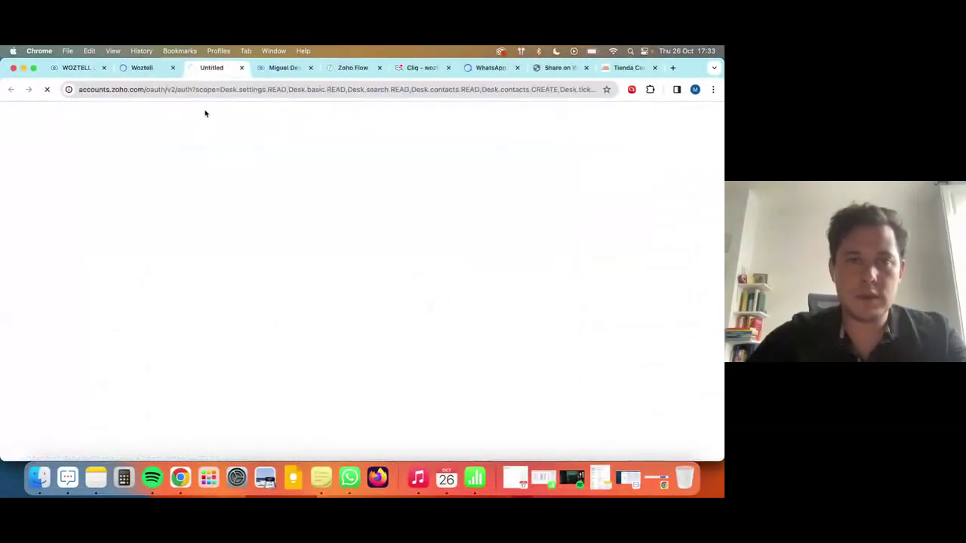
click(178, 386)
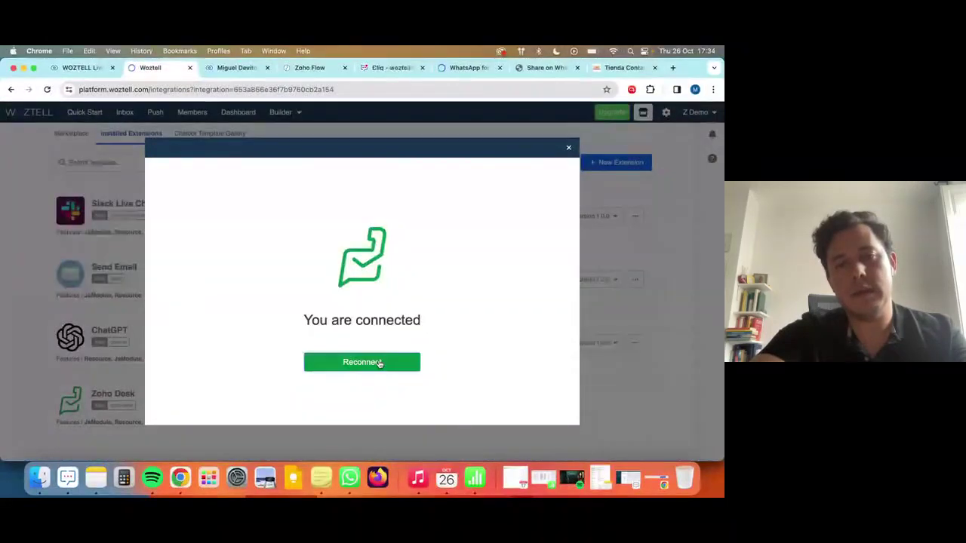
click(362, 362)
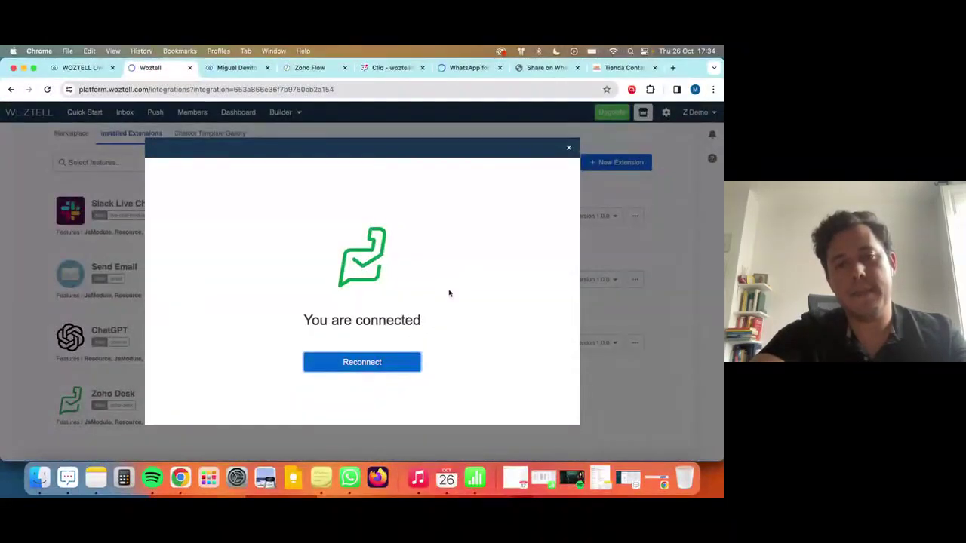
click(569, 148)
click(83, 68)
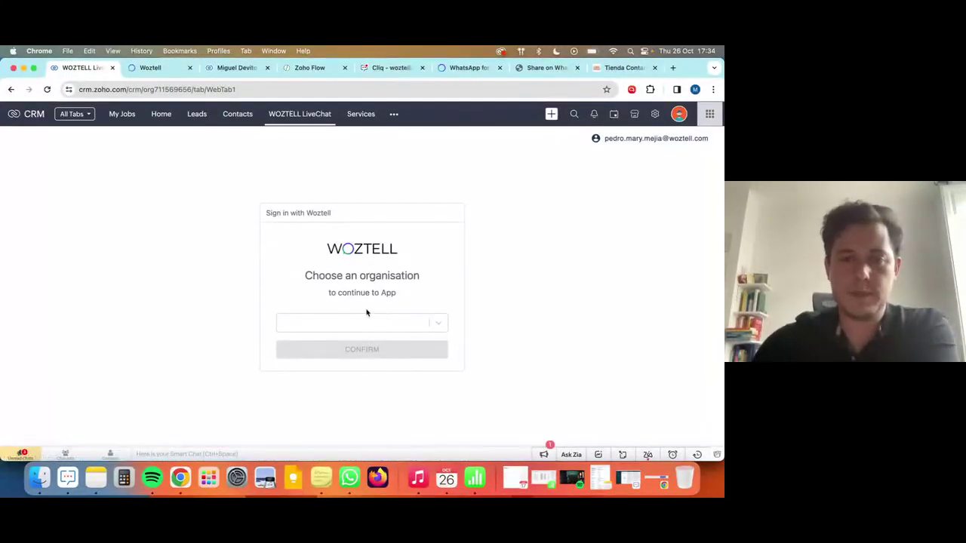
Try signing in with the WOZTELL SANUKER S.L. organisation, then go back and reload LiveChat.
click(346, 326)
click(369, 349)
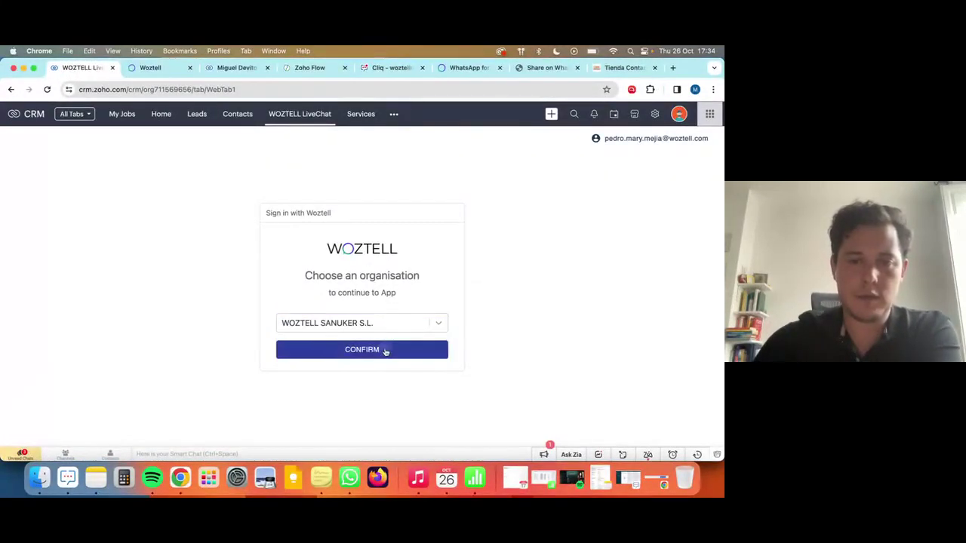
click(383, 351)
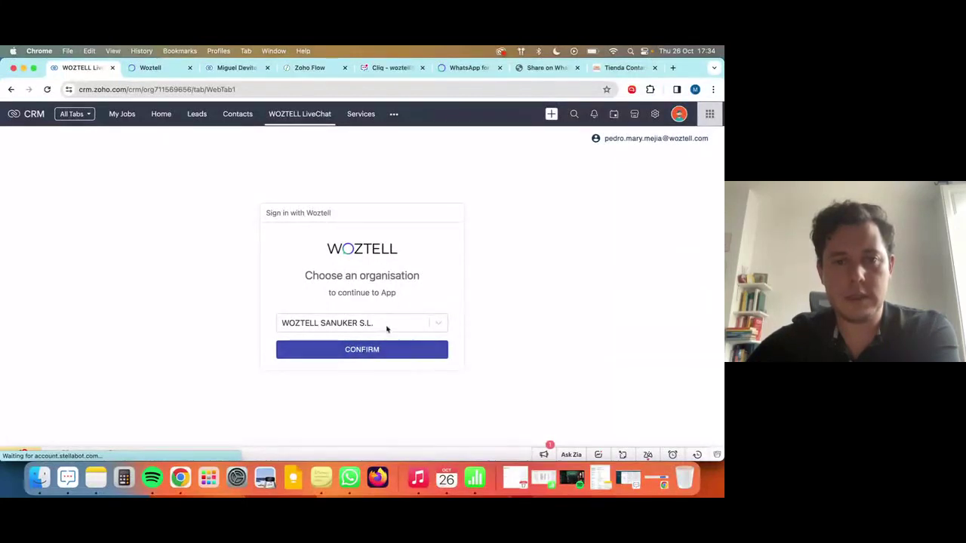
click(11, 89)
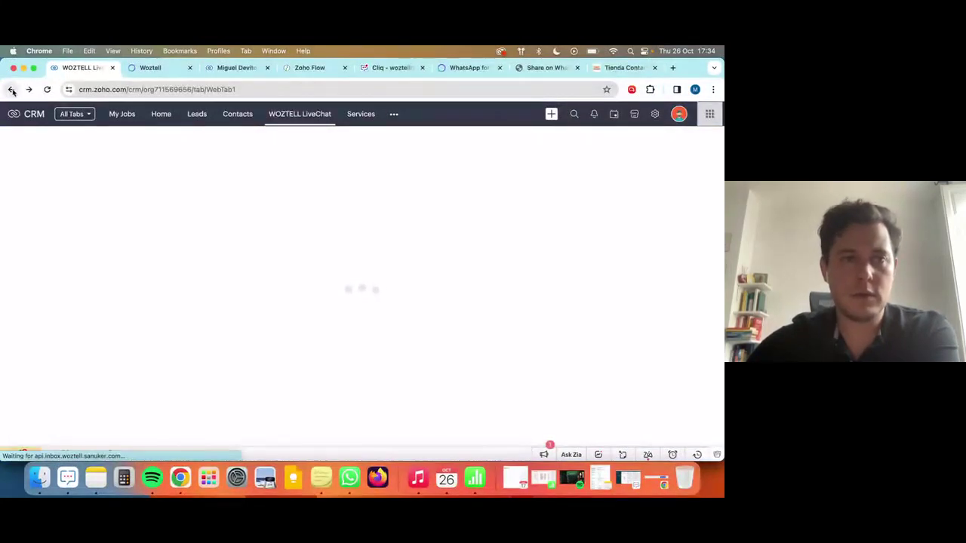
click(317, 115)
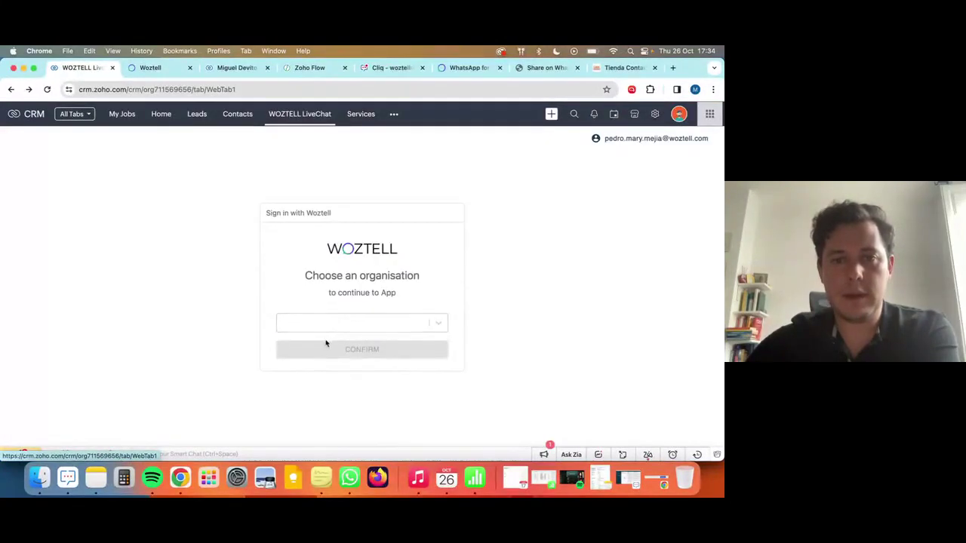
Sign in with Z Demo, approve permissions, open the latest WhatsApp chat, then reload the page.
click(326, 323)
click(327, 382)
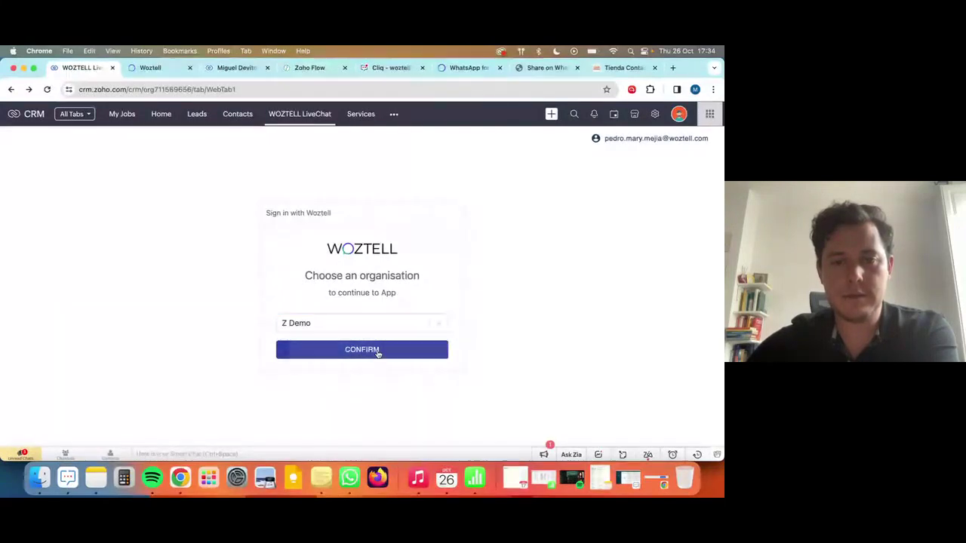
click(378, 352)
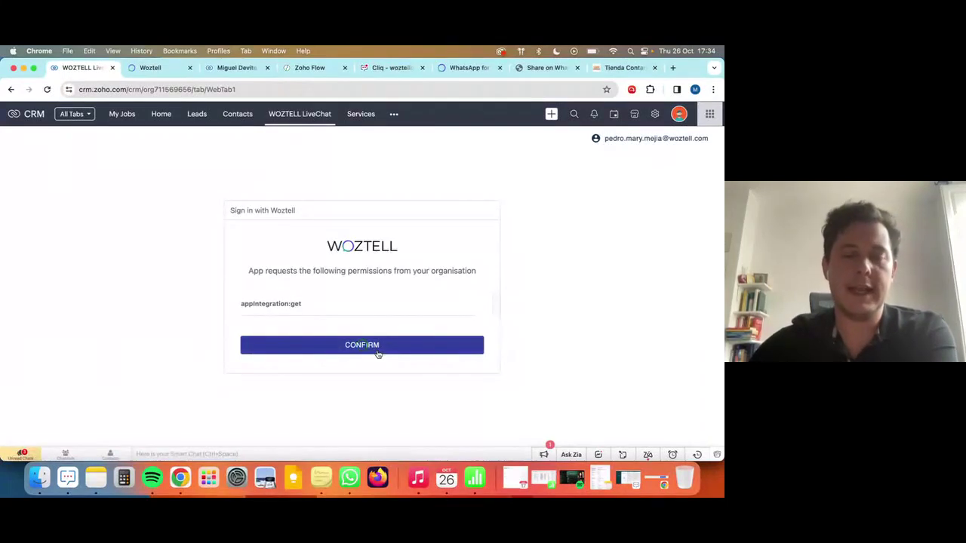
click(379, 352)
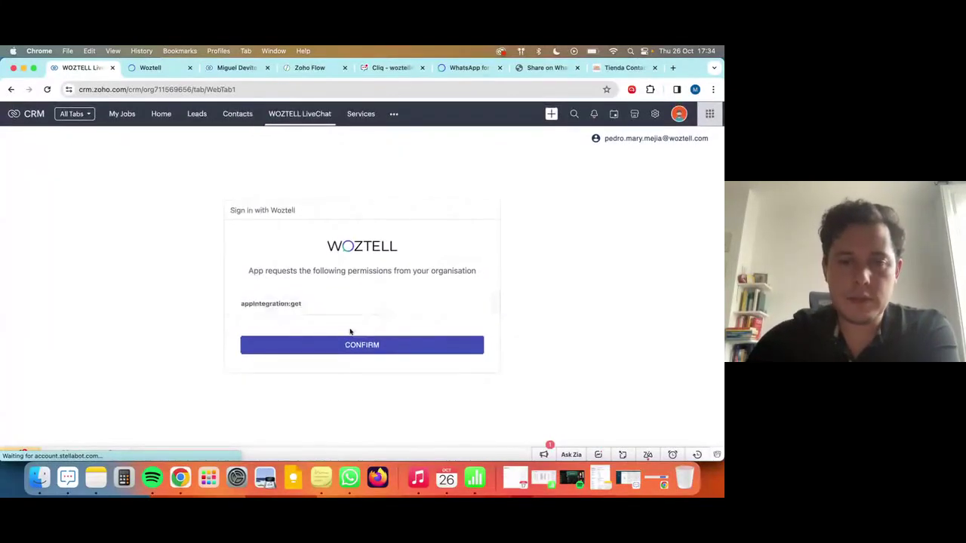
click(339, 345)
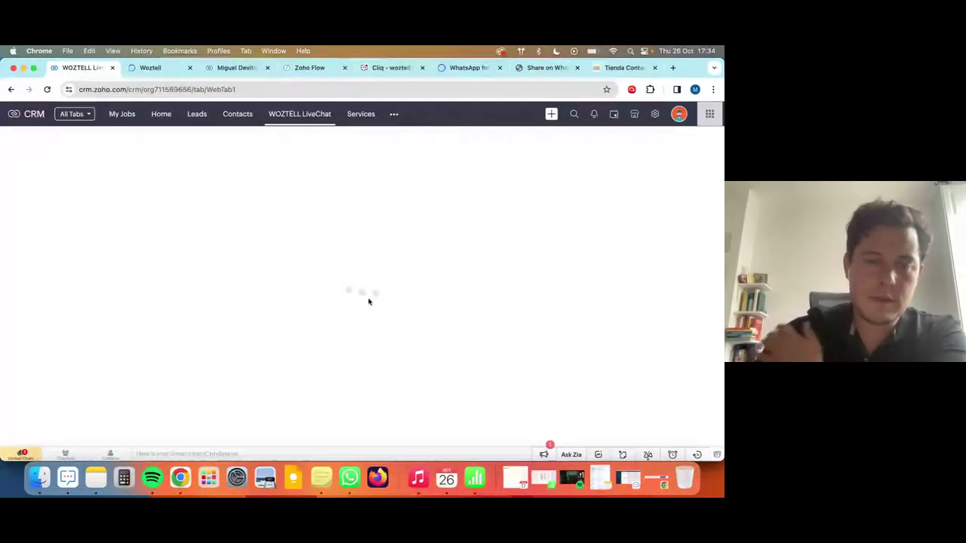
click(121, 224)
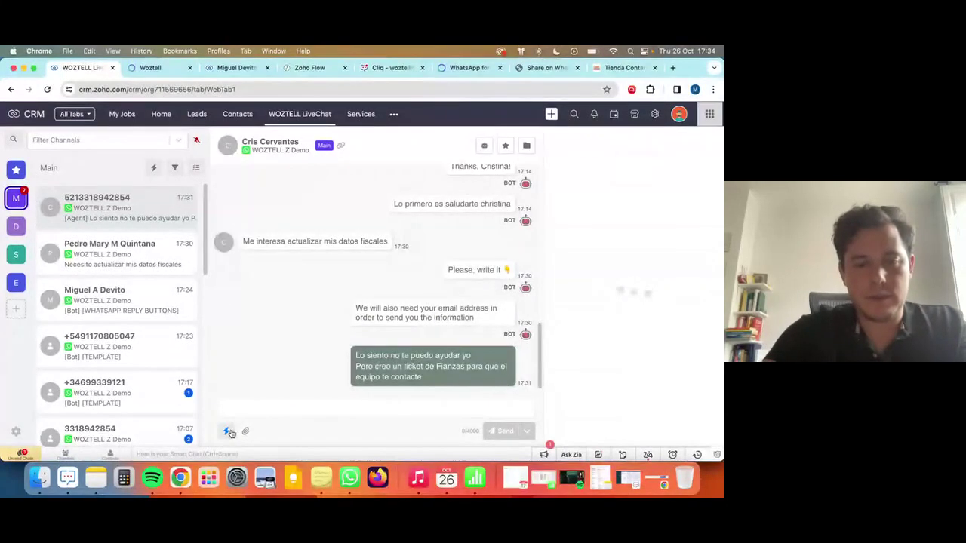
click(228, 432)
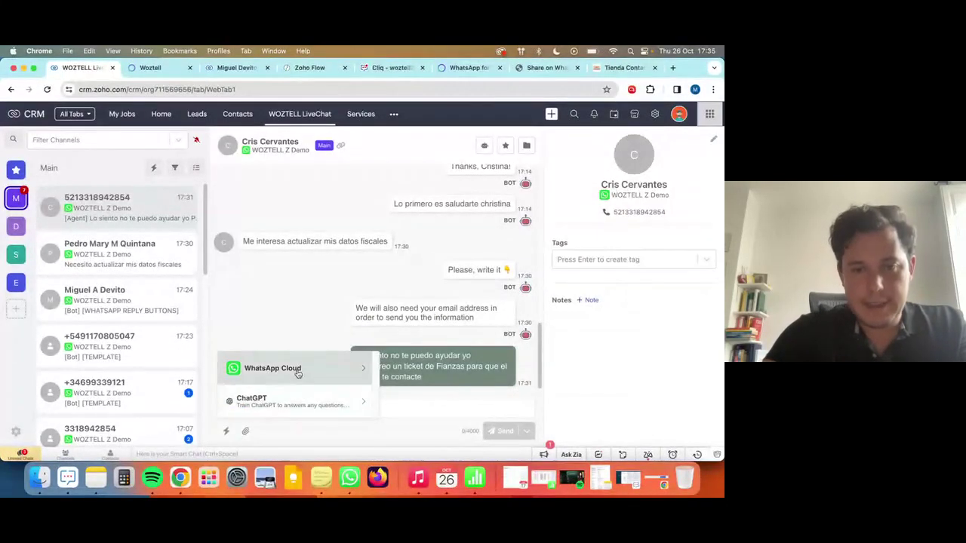
key(super+r)
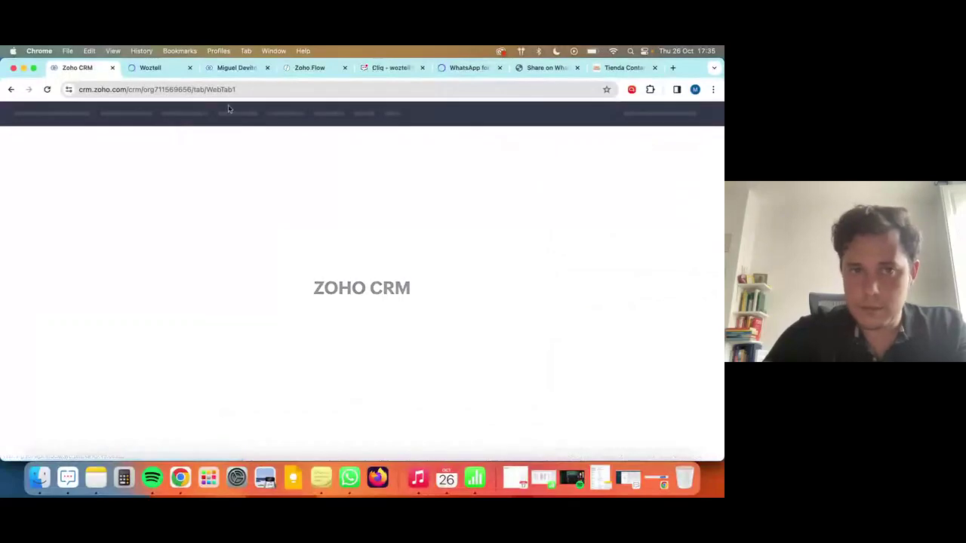
Load desk.zoho.com in a tab of the current window and move that tab left.
click(163, 71)
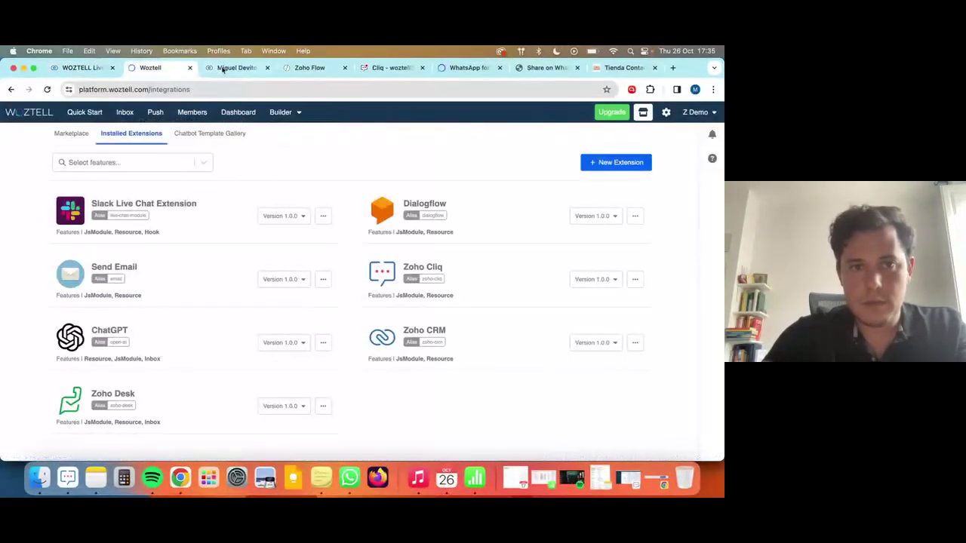
click(222, 69)
click(305, 88)
text(desk.zoho.com)
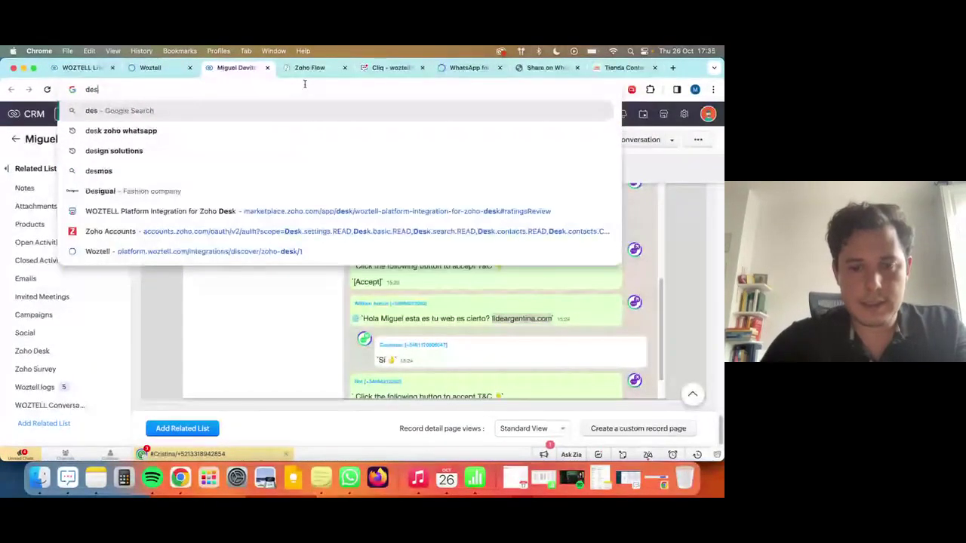
key(Return)
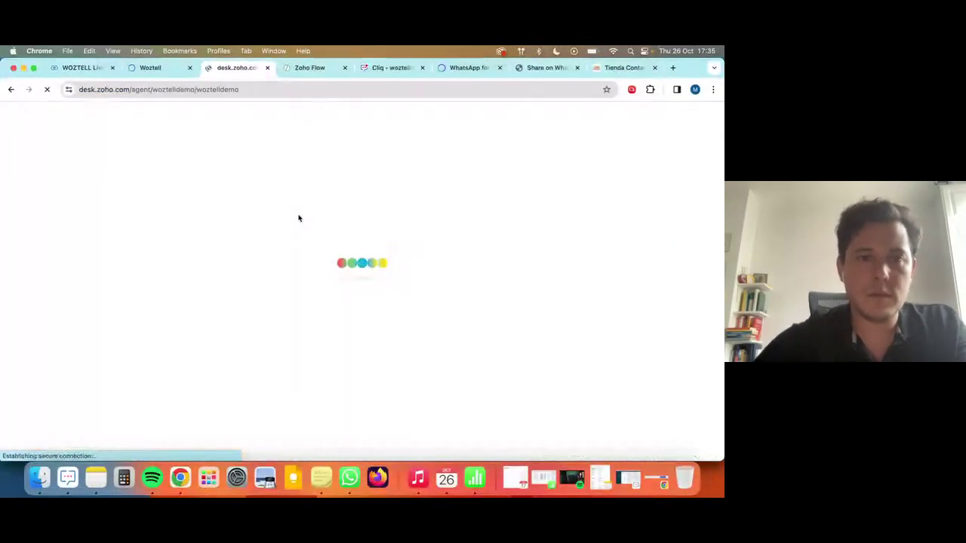
drag(236, 68, 83, 68)
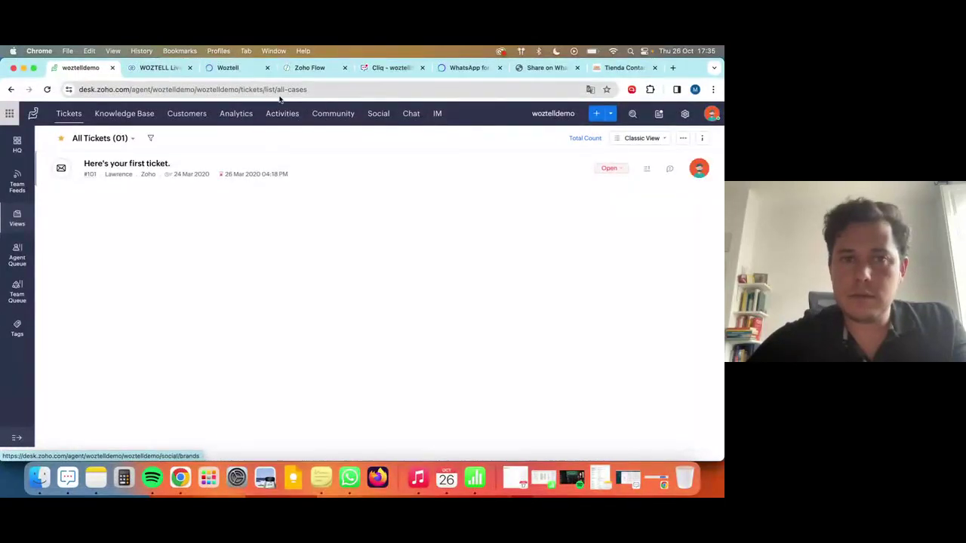
In the other Chrome window, open desk.zoho.com in a new tab and move it to second place.
key(ctrl+Up)
click(496, 362)
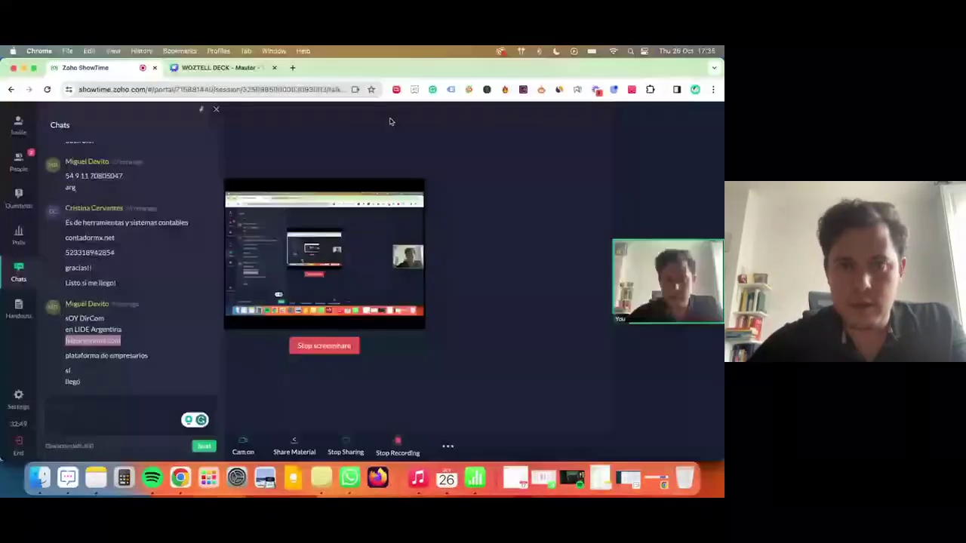
key(super+t)
text(desk.zoho.com)
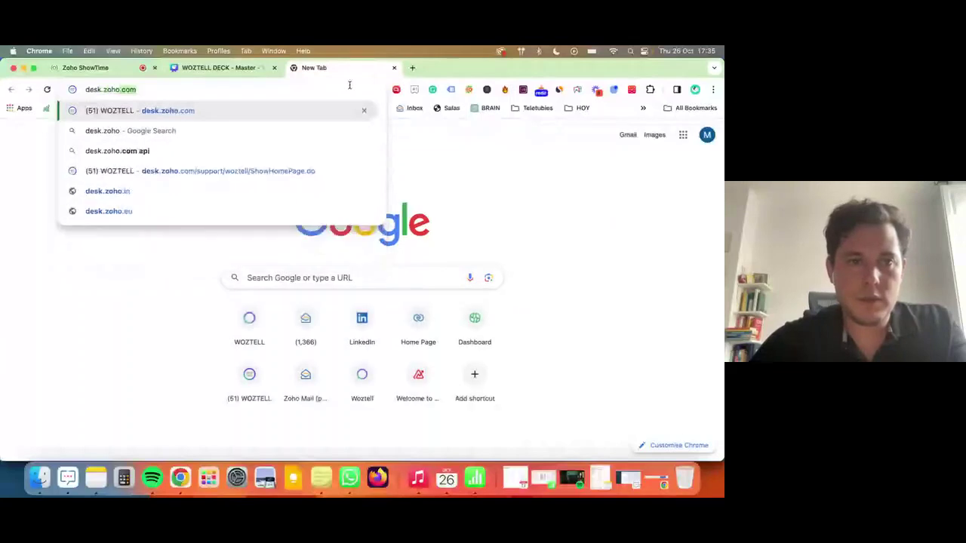
key(Return)
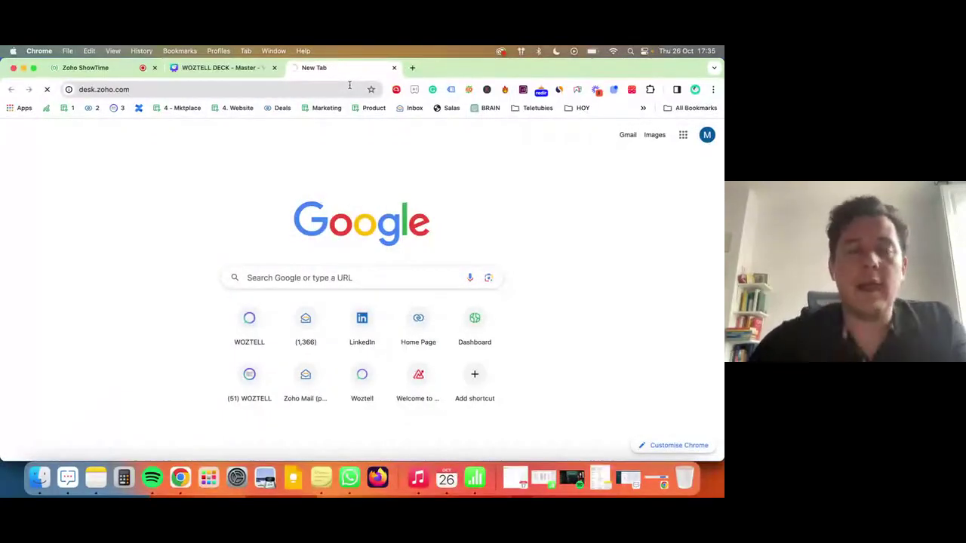
drag(349, 68, 218, 66)
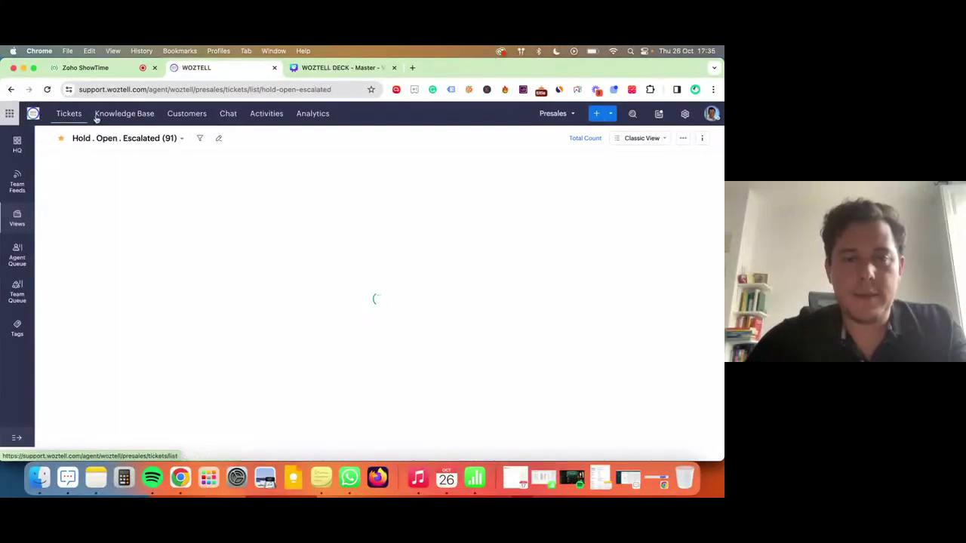
Open Zoho Desk's WOZTELL LiveChat tab and sign in as WOZTELL SANUKER S.L.
click(374, 116)
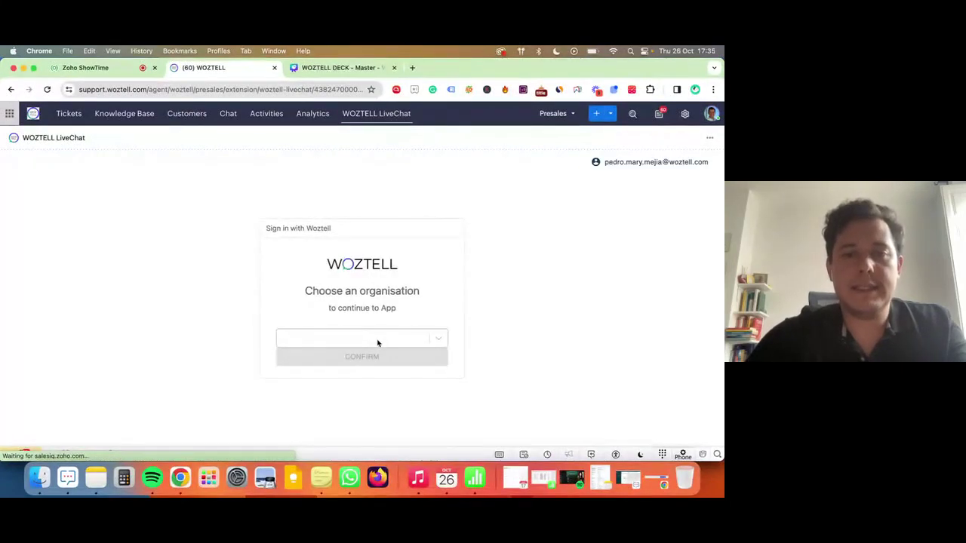
click(386, 339)
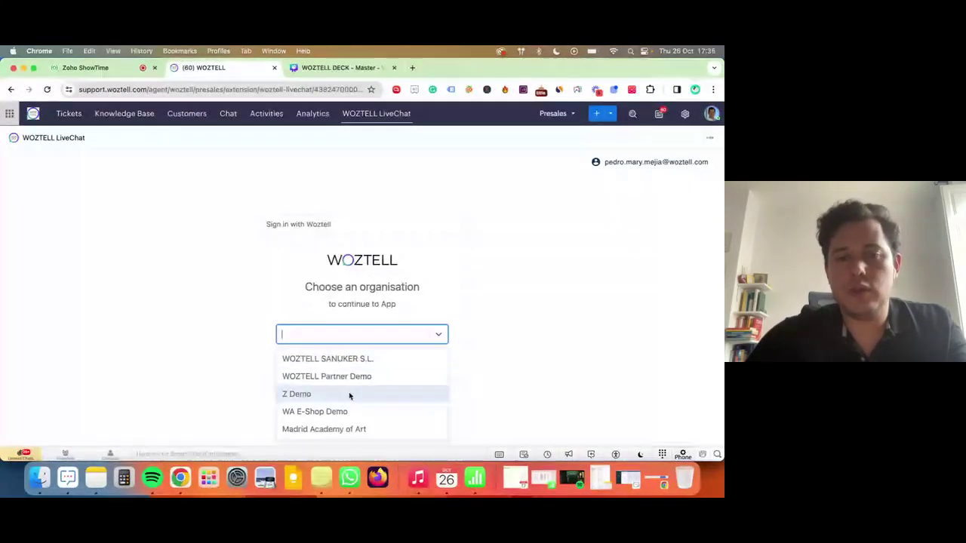
click(390, 361)
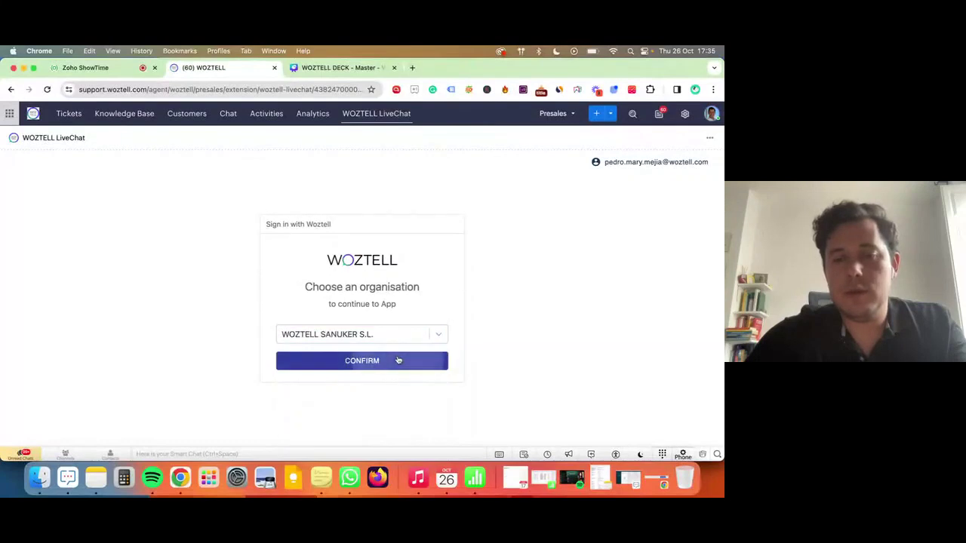
click(155, 89)
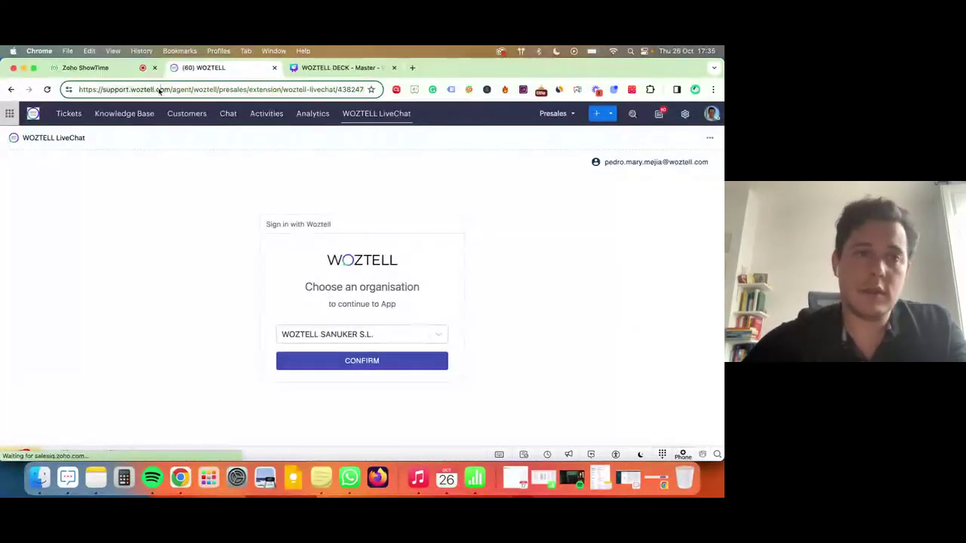
click(377, 362)
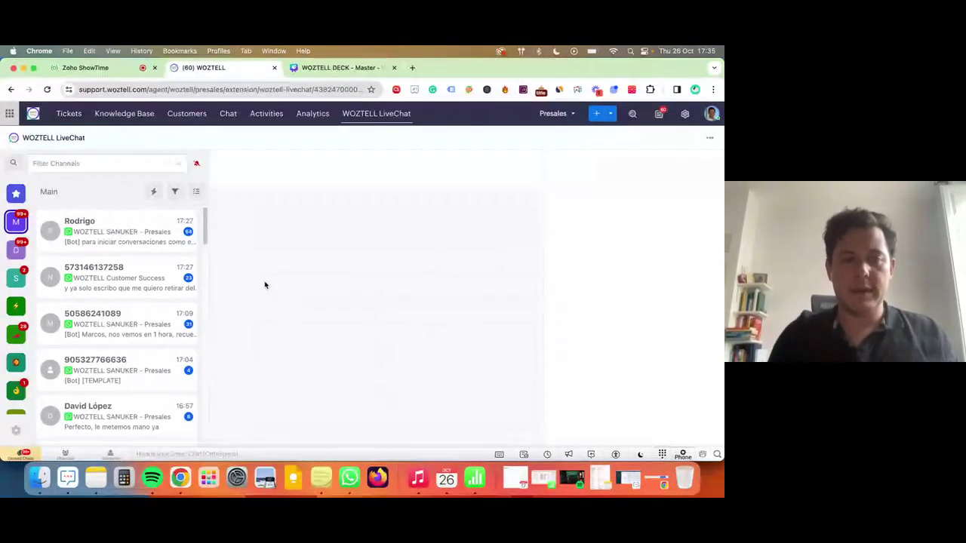
Open the customer's WhatsApp chat and choose Zoho Desk > Create a ticket in Zoho Desk.
click(173, 407)
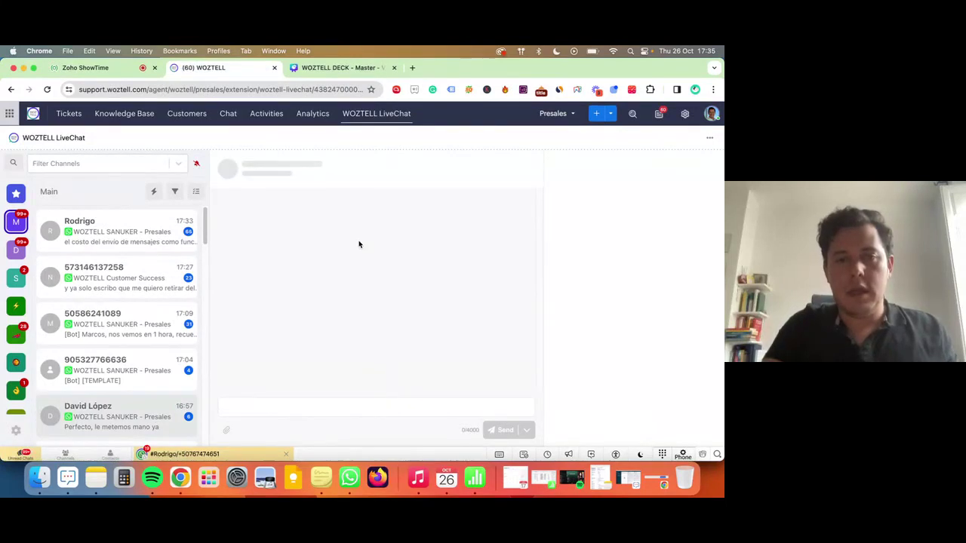
click(159, 229)
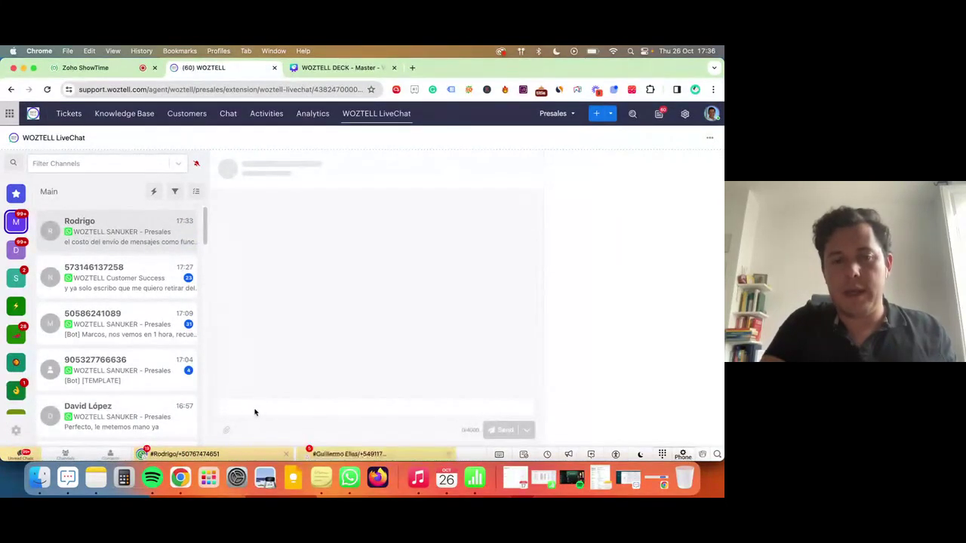
click(189, 427)
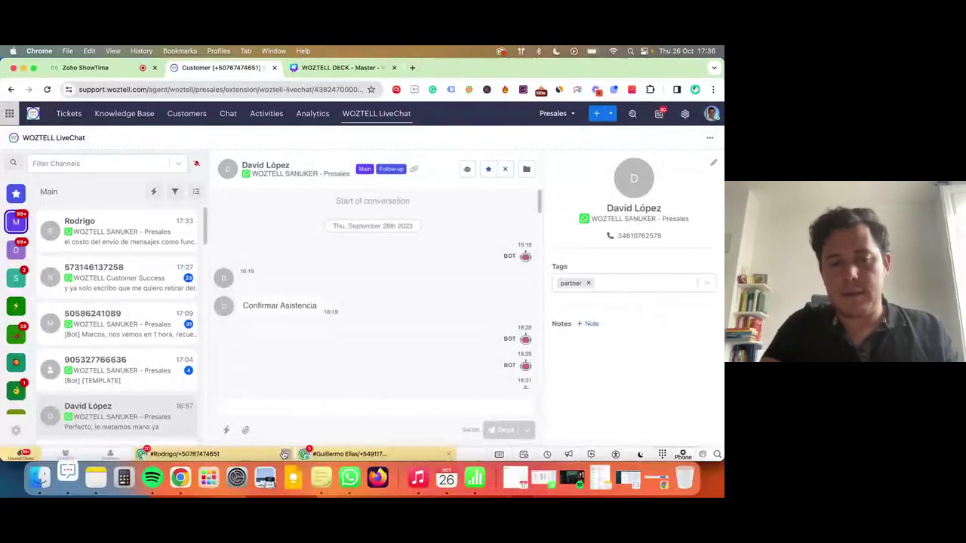
click(226, 430)
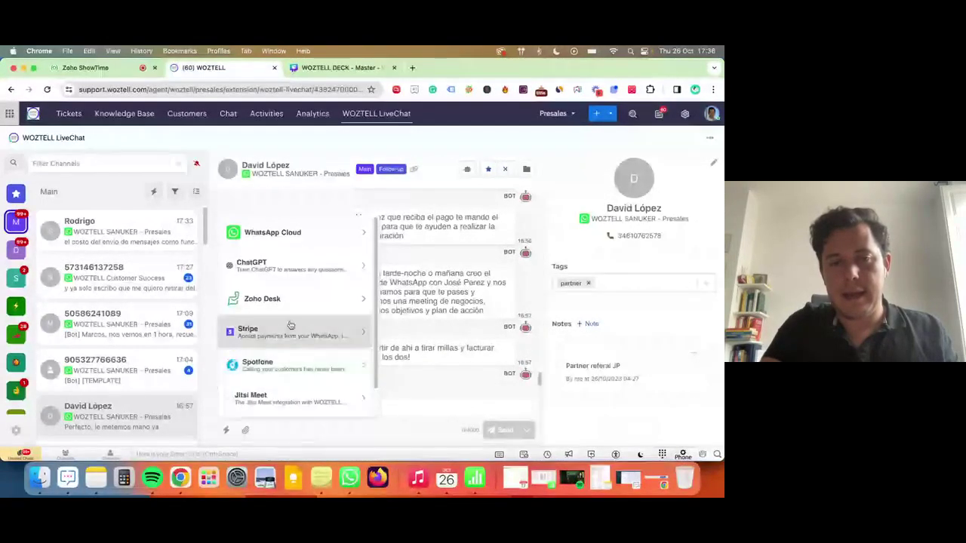
click(260, 299)
click(305, 402)
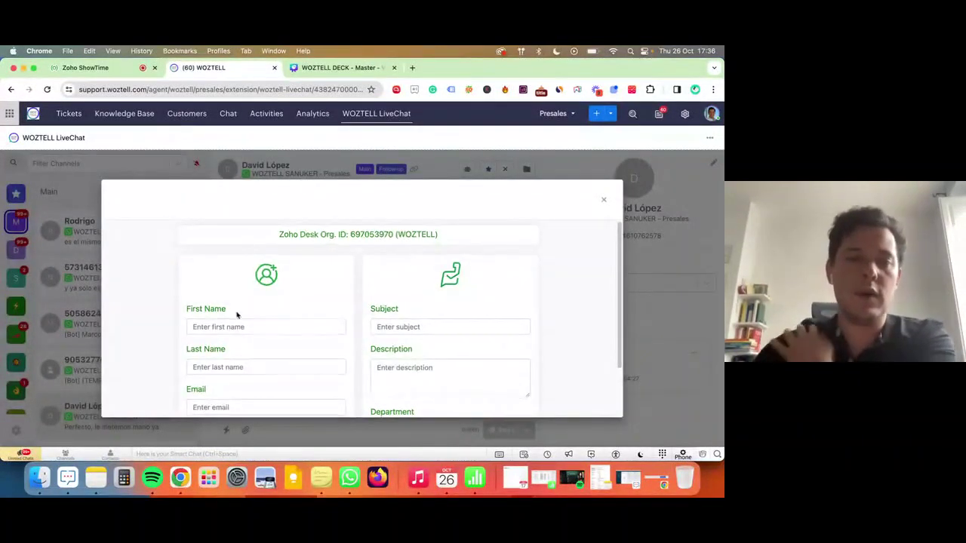
Fill in the customer's first name, last name and e-mail address in the ticket form.
scroll(231, 280, down, 2)
click(239, 265)
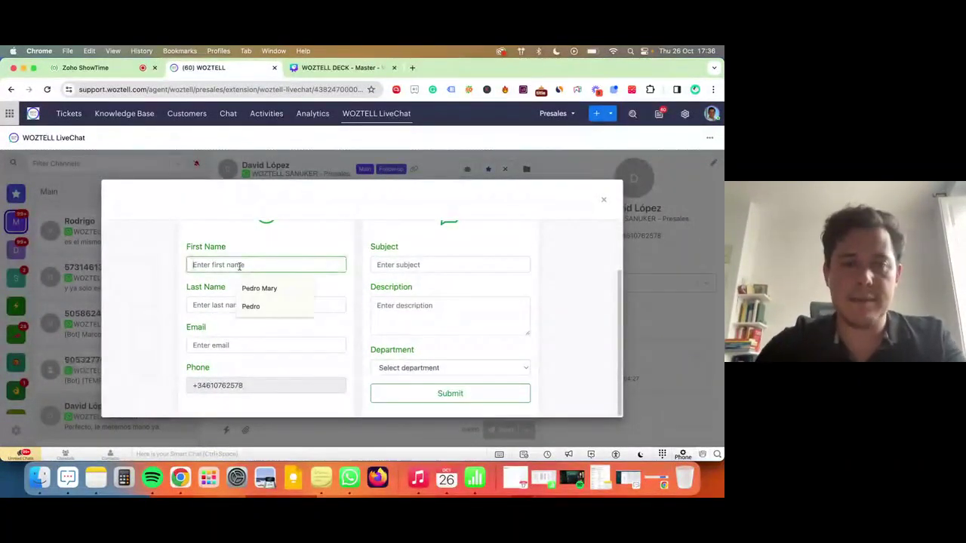
text(David Lop)
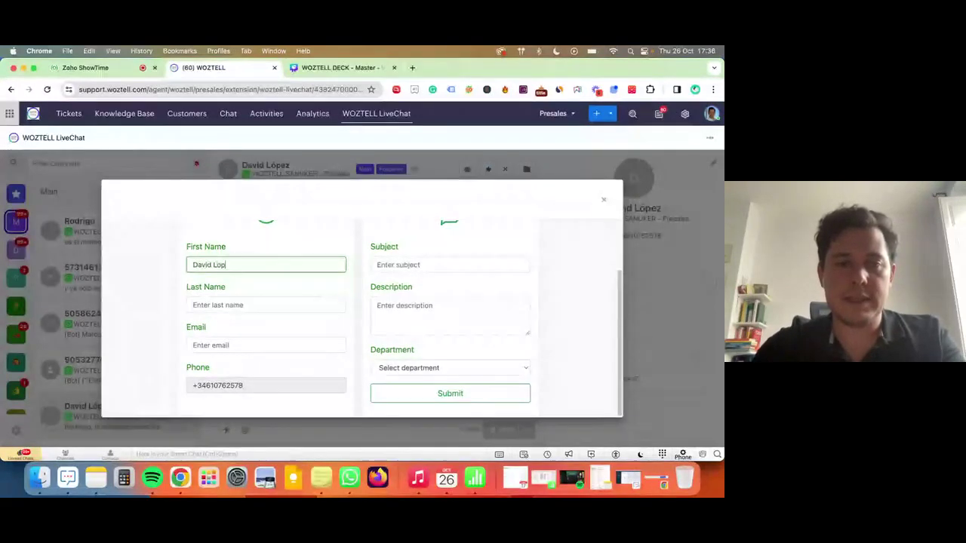
key(BackSpace)
key(BackSpace)
key(BackSpace)
key(BackSpace)
key(Tab)
text(L)
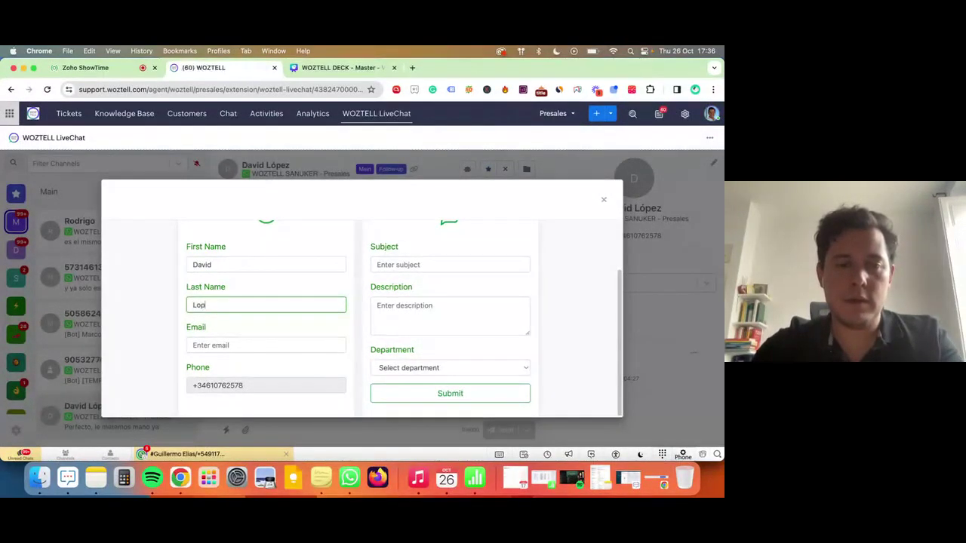
key(Tab)
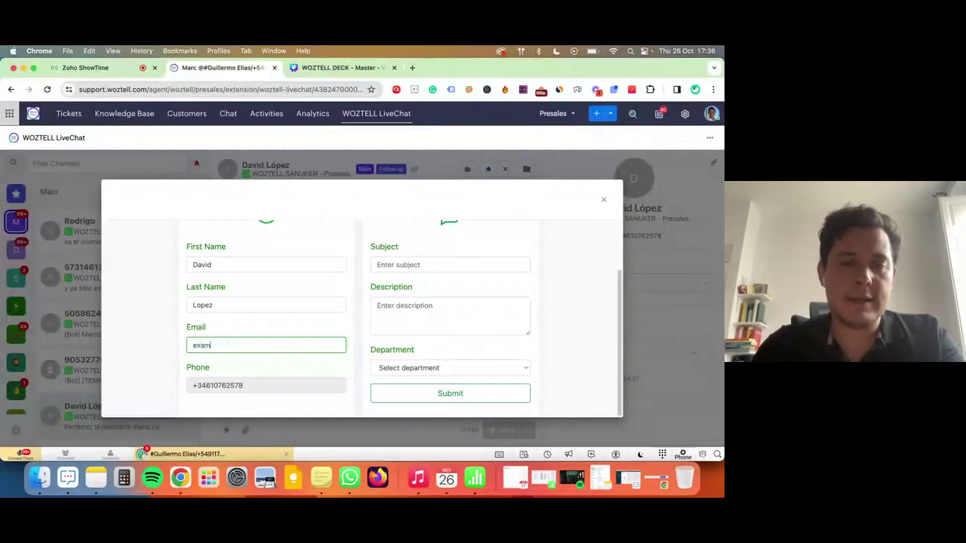
text(example@woztell.com)
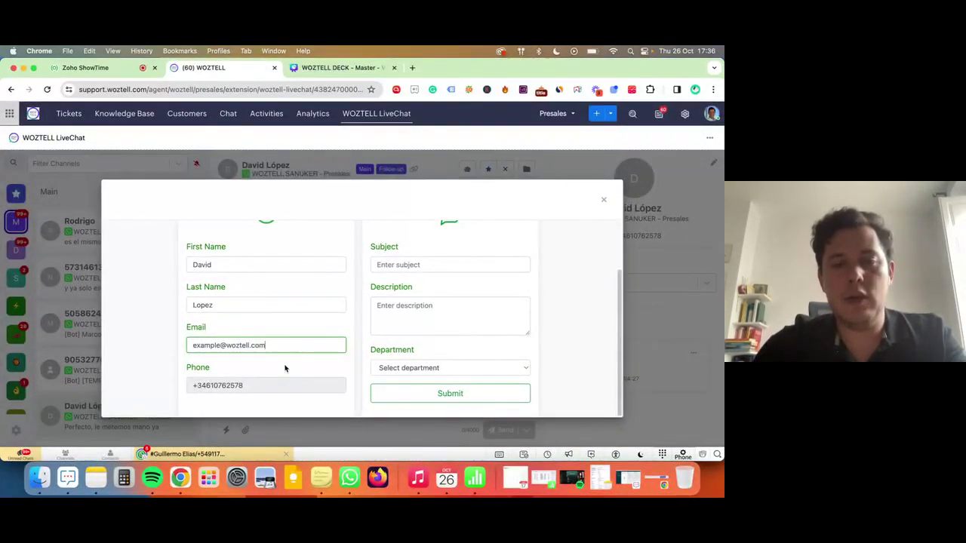
Enter 'Finzas DEMO' as subject and description, and set the department to Finances.
click(464, 264)
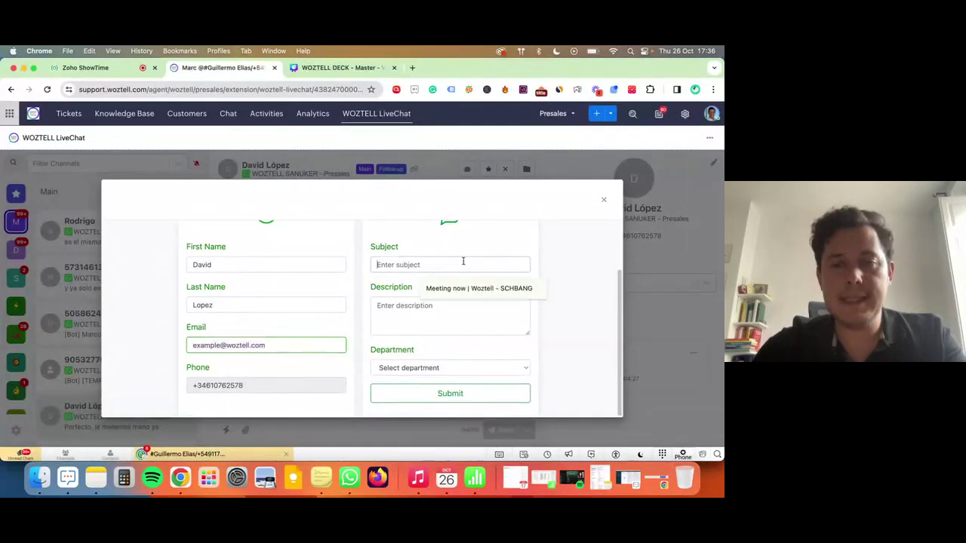
text(Fiannc)
key(BackSpace)
key(BackSpace)
key(BackSpace)
key(BackSpace)
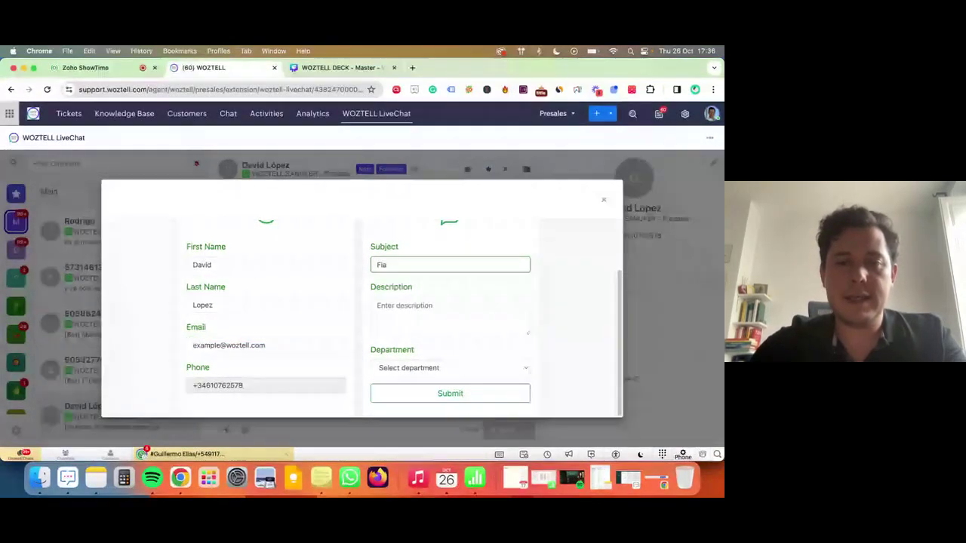
text(nzas DEMO)
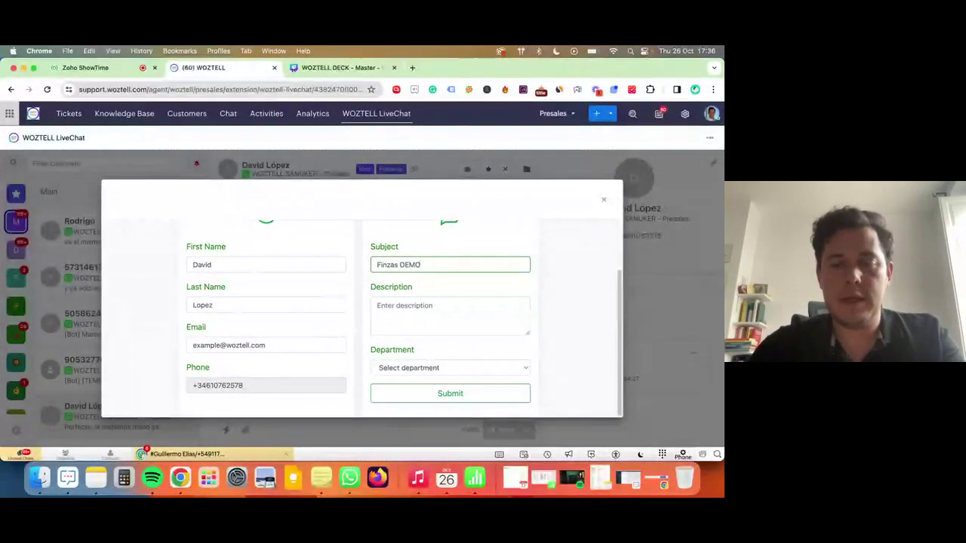
key(super+a)
key(super+c)
key(Tab)
key(super+v)
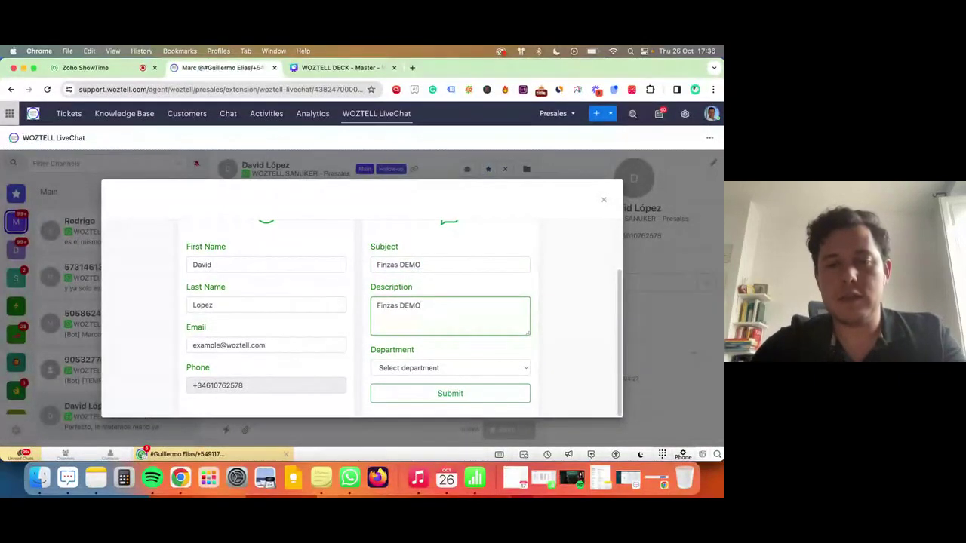
click(453, 370)
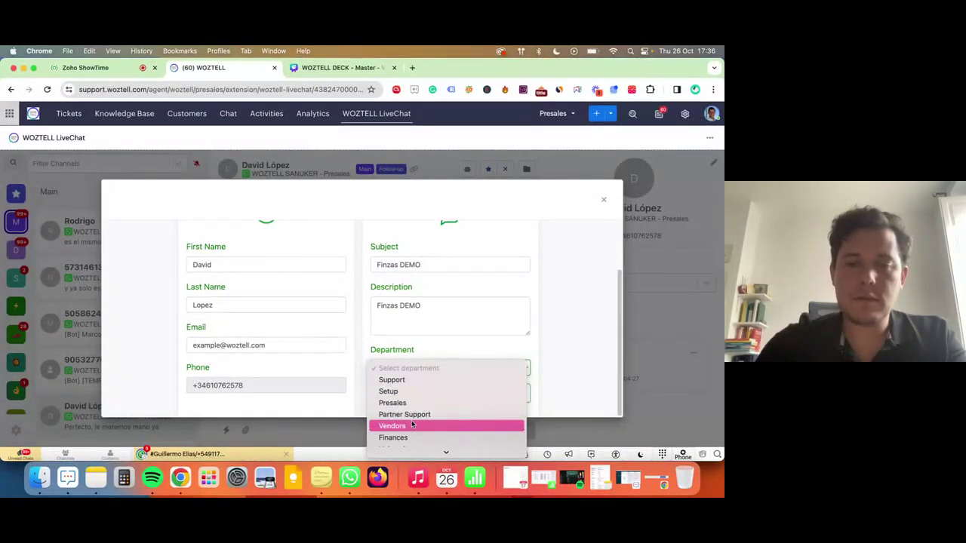
scroll(406, 416, down, 1)
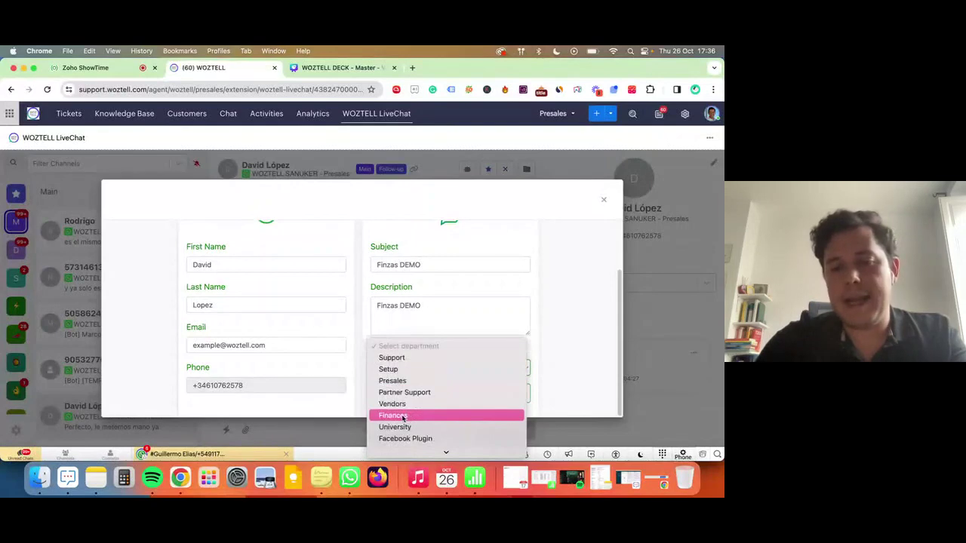
click(405, 416)
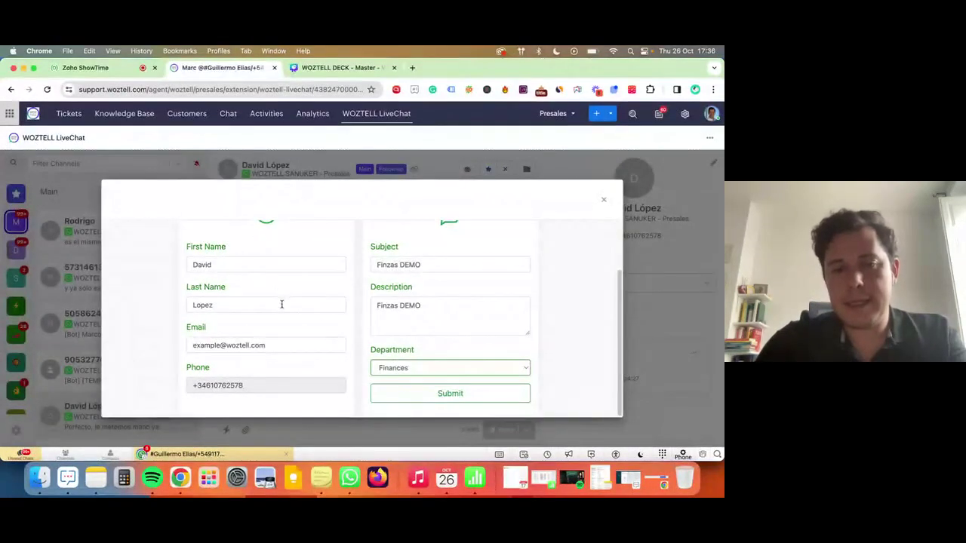
Submit the Finzas DEMO ticket, then sign back into WOZTELL LiveChat as WOZTELL SANUKER S.L.
click(451, 396)
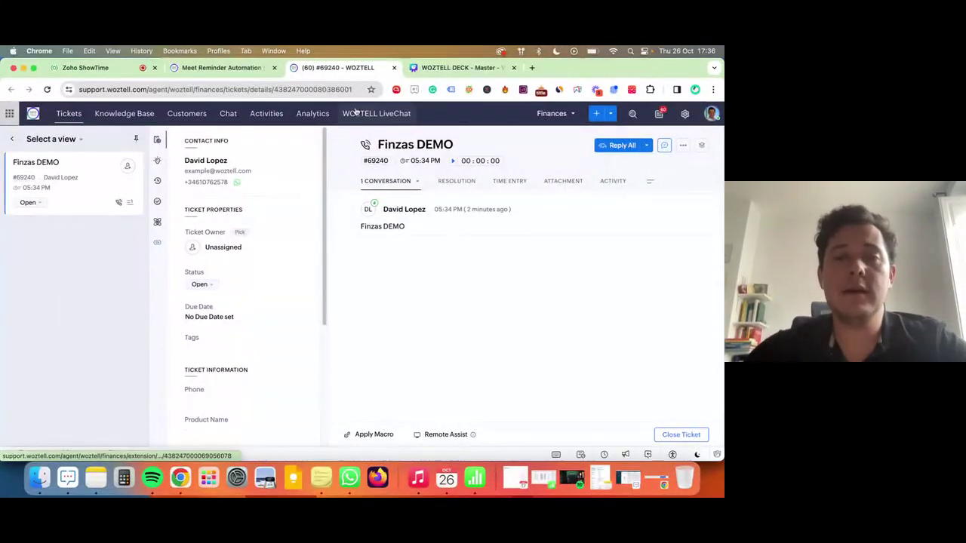
click(356, 113)
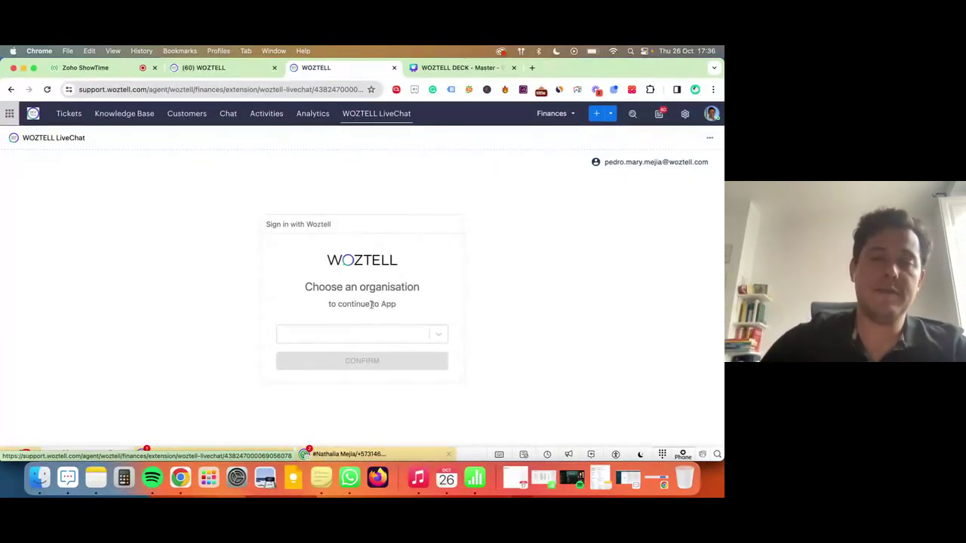
click(352, 338)
click(352, 356)
click(352, 364)
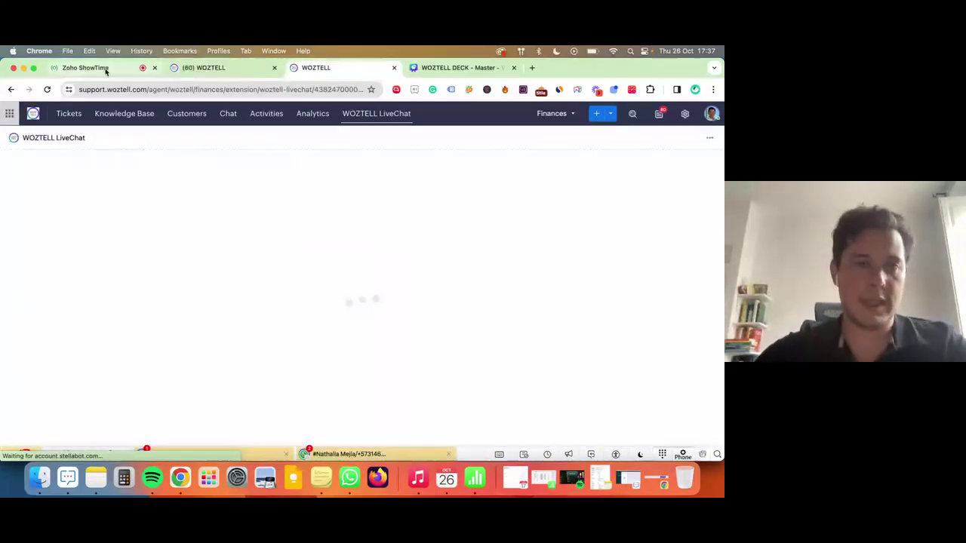
click(103, 67)
scroll(138, 349, down, 2)
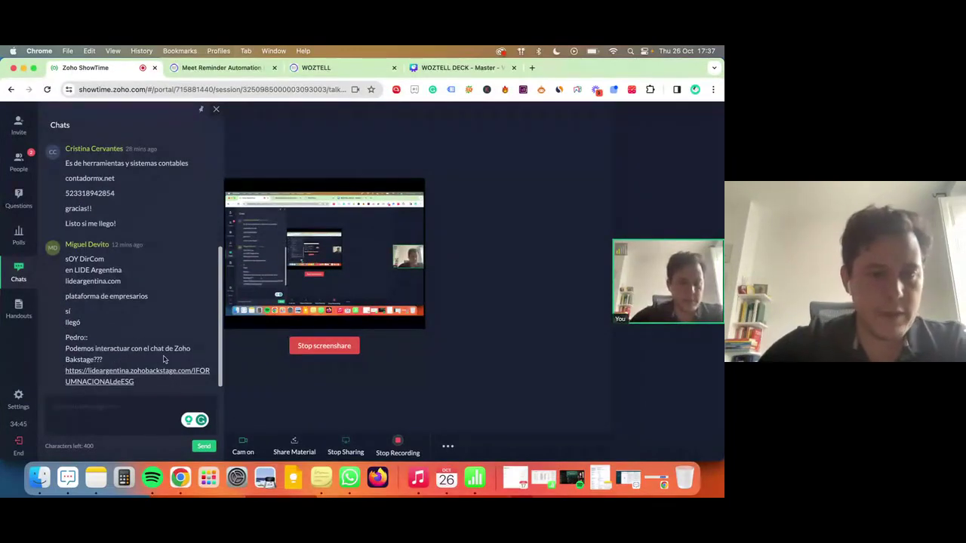
drag(64, 348, 66, 349)
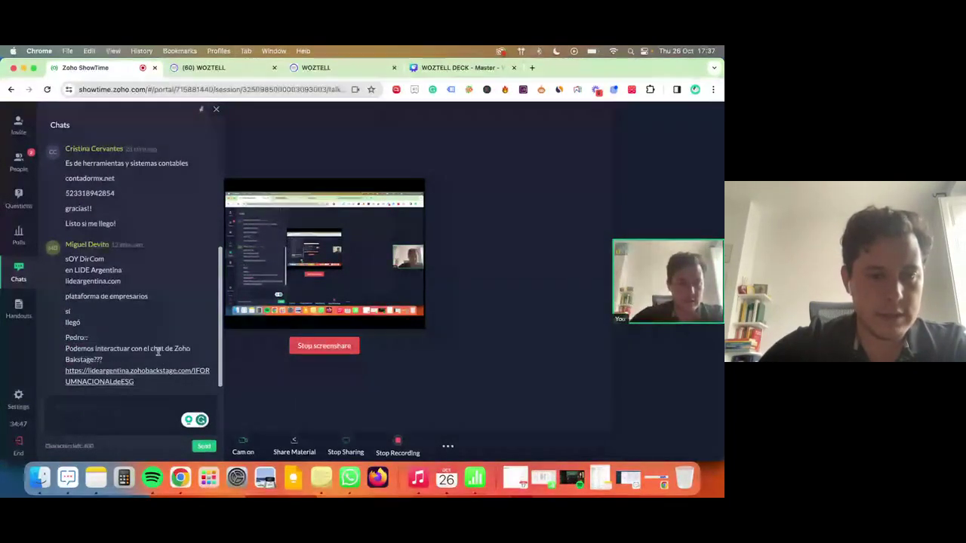
triple_click(157, 351)
click(157, 351)
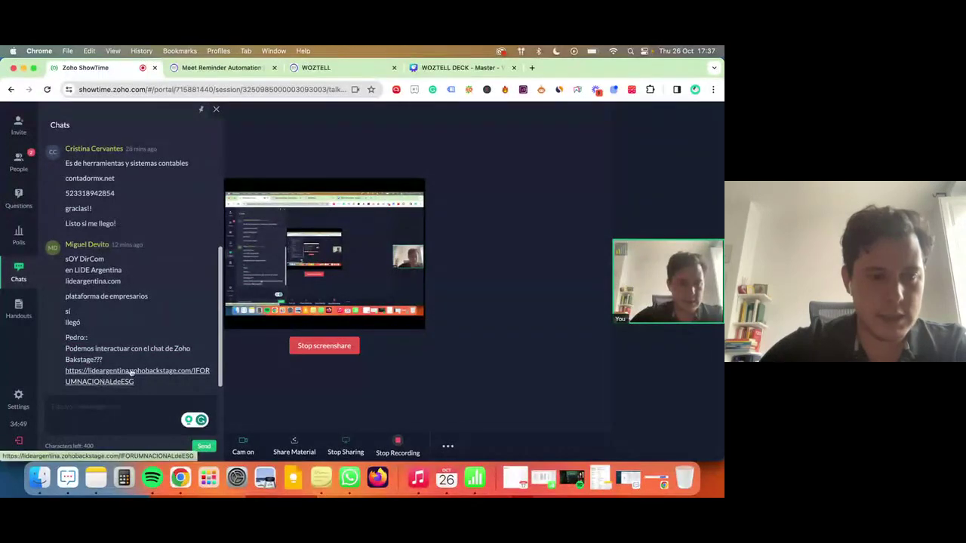
scroll(141, 323, up, 1)
scroll(142, 323, down, 1)
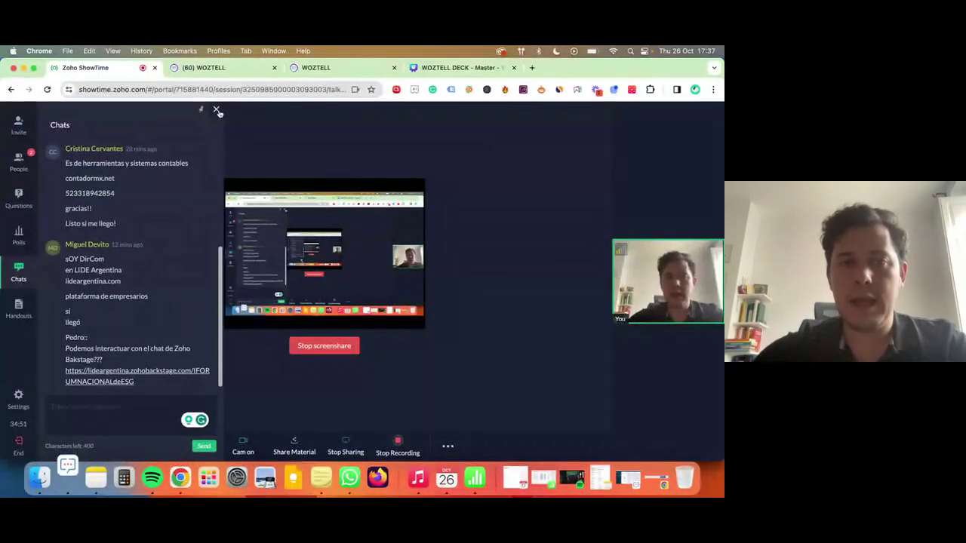
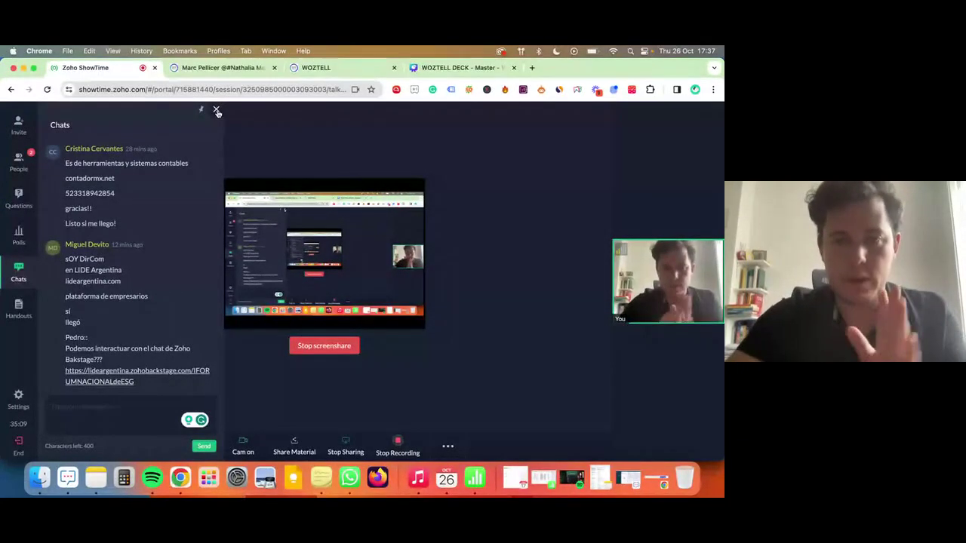
Bring Chrome forward and load flow.zoho.com in a new tab.
key(ctrl+Up)
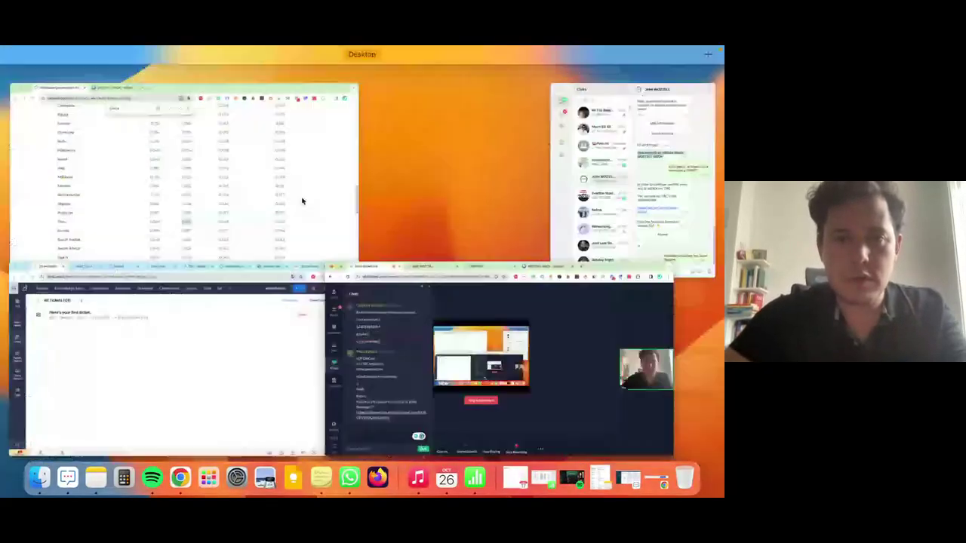
click(267, 380)
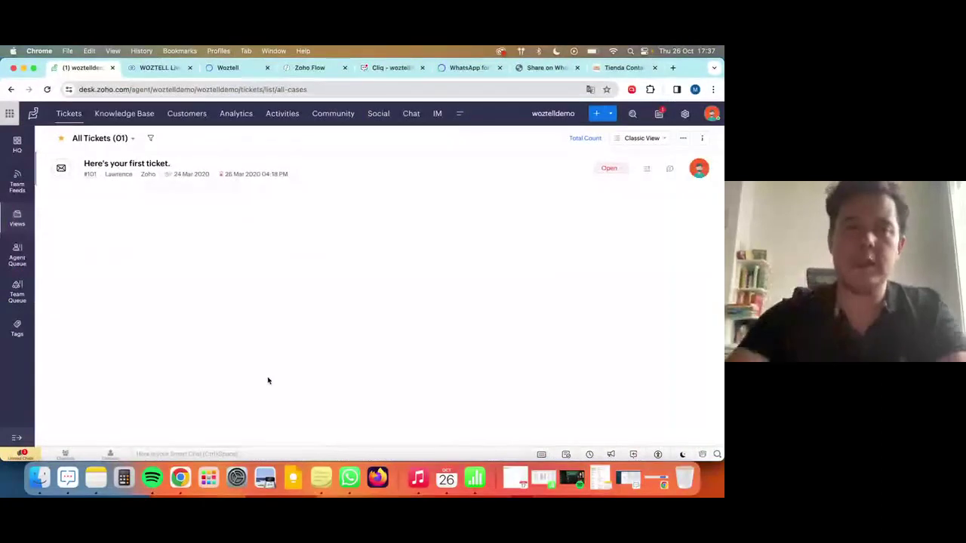
key(super+t)
text(flow.zoho.com)
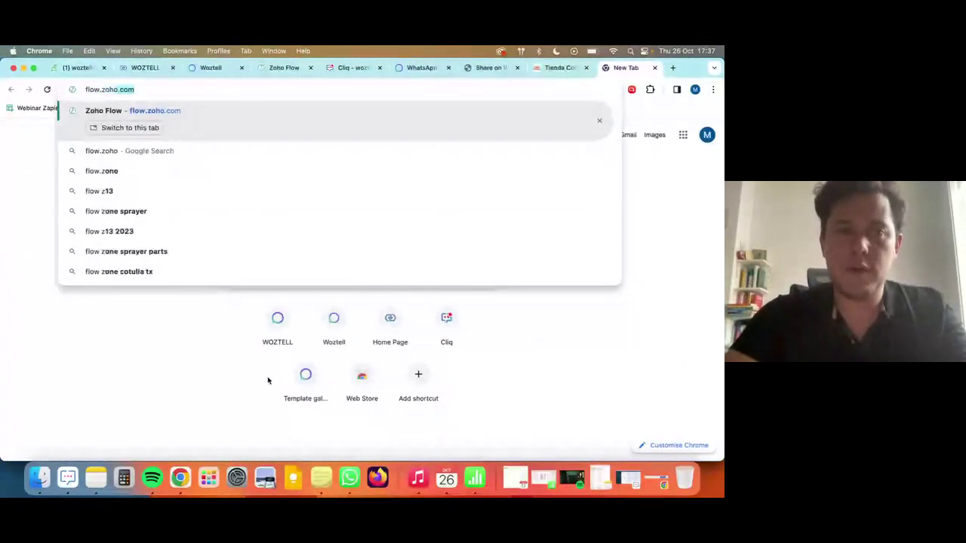
key(Return)
Open the 'zoho flow webinar woztell' spreadsheet from Google Drive and select the old rows 3–5 numbers.
key(super+t)
text(shee)
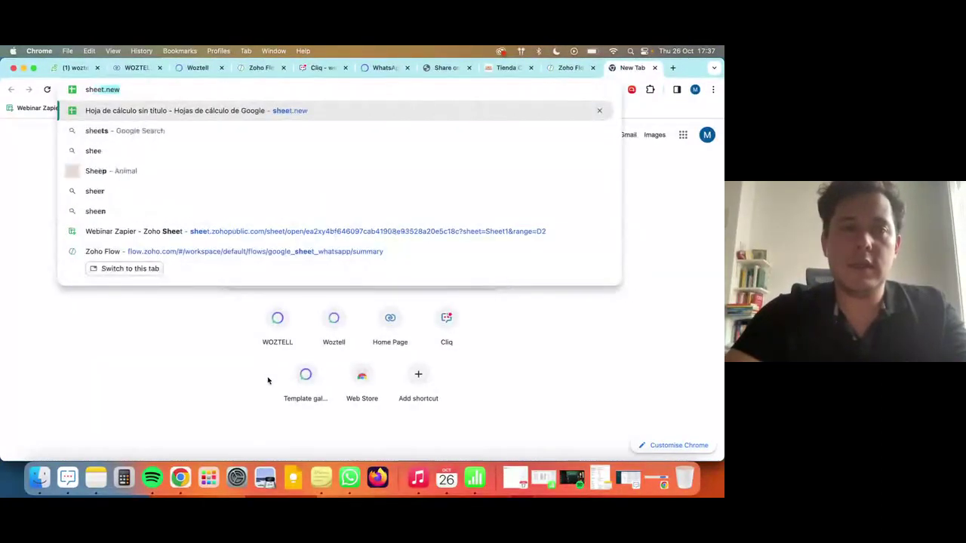
text(t.new)
key(super+a)
text(drive.google)
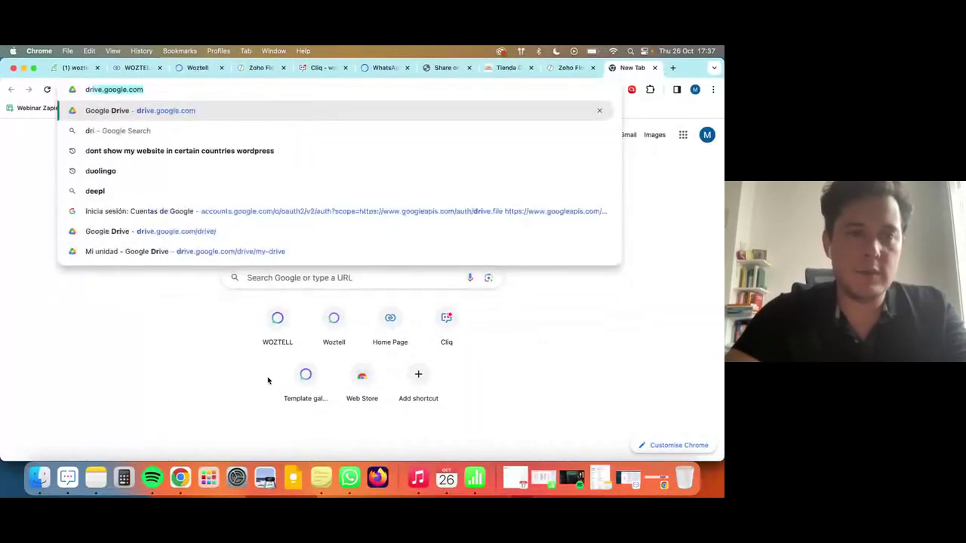
key(Return)
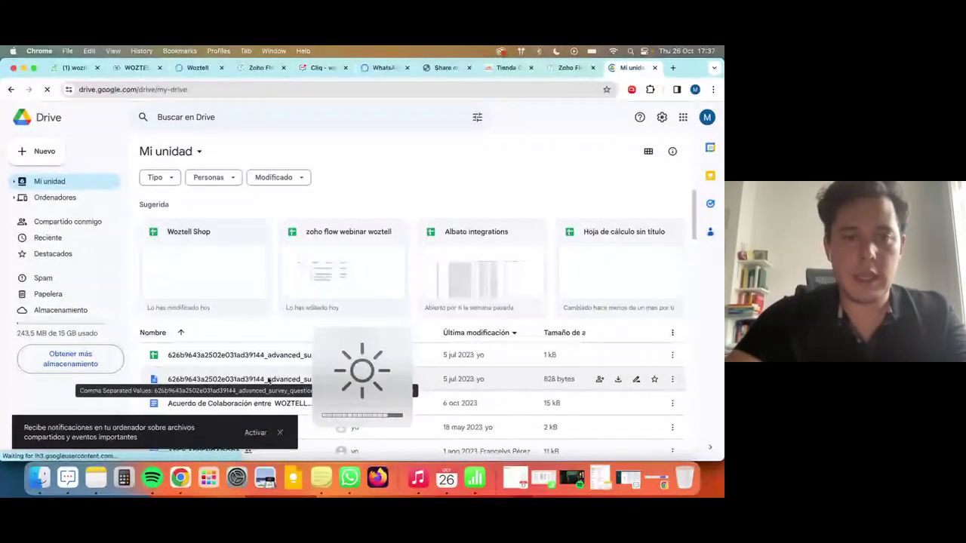
click(368, 245)
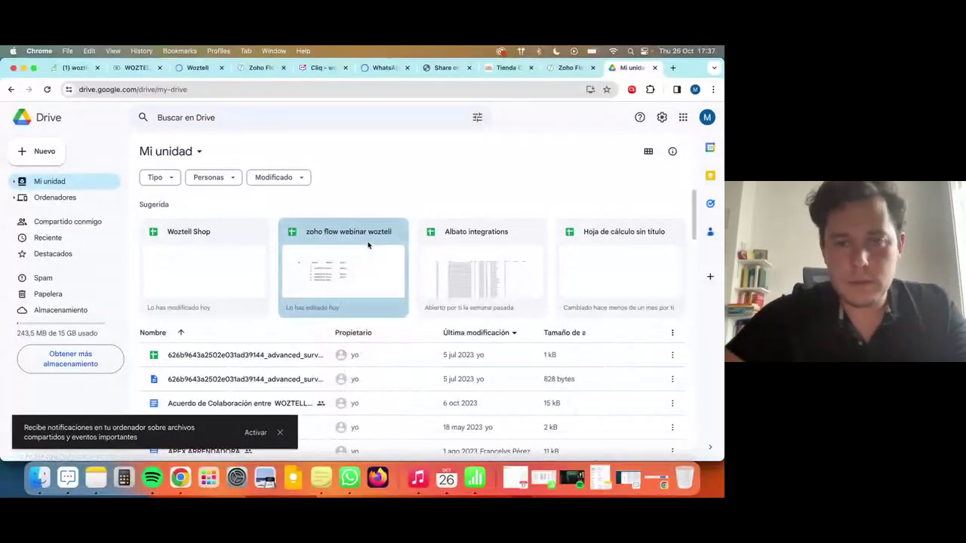
double_click(369, 245)
click(584, 70)
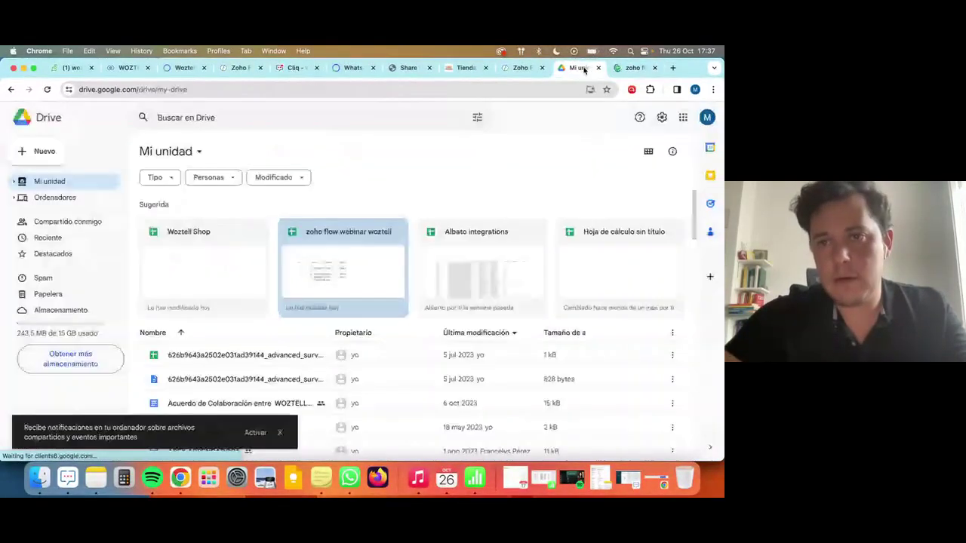
click(632, 68)
drag(98, 211, 200, 233)
Clear the old test entries in rows 3–7 and narrow column A.
key(Delete)
click(98, 222)
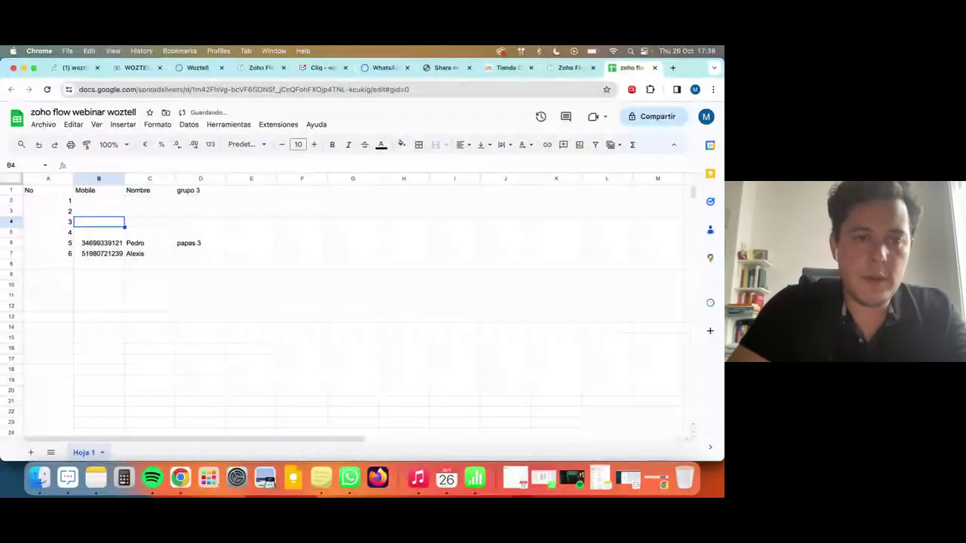
drag(99, 243, 200, 254)
key(Delete)
click(47, 222)
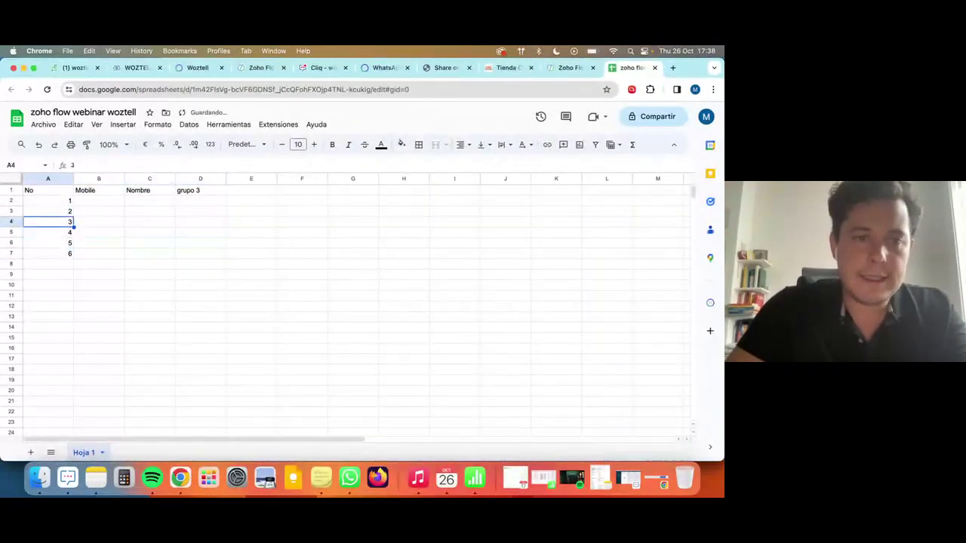
click(48, 200)
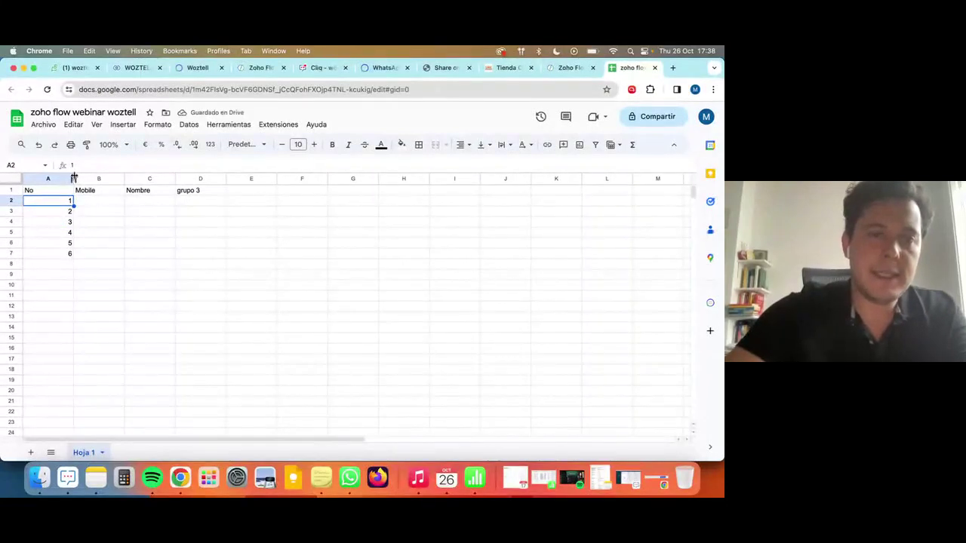
drag(73, 178, 43, 179)
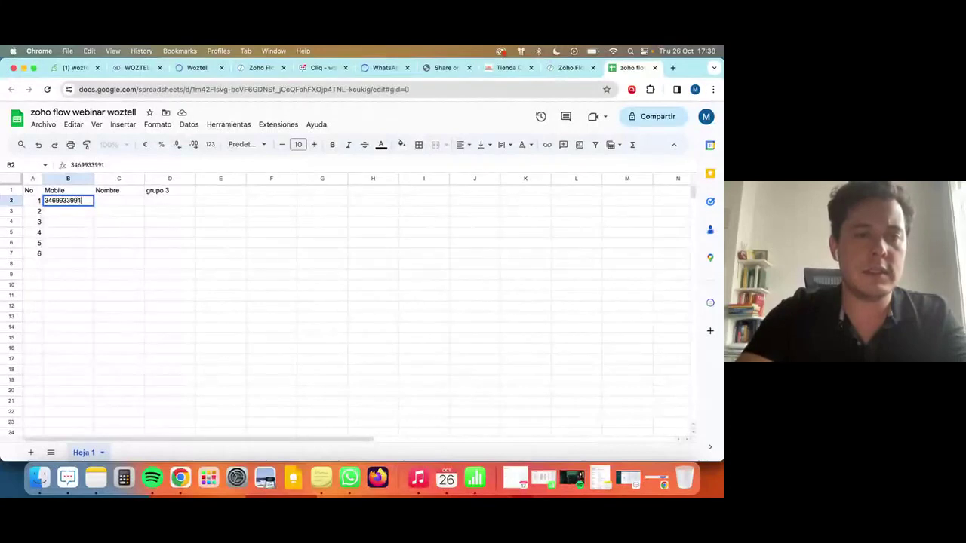
Enter 121 and P in row 2, and the names christina and Miguel in C3 and C4.
text(121)
key(Tab)
text(P)
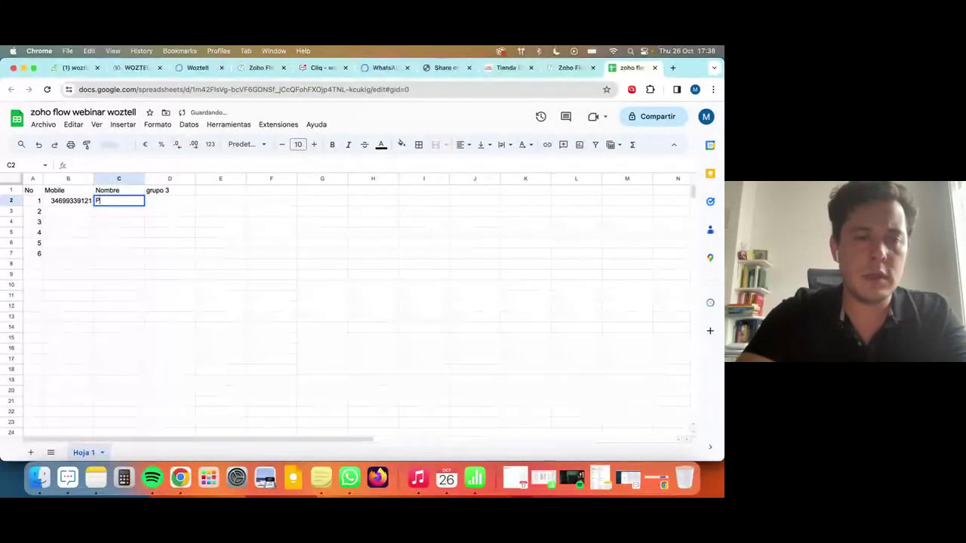
key(Tab)
click(119, 211)
text(c)
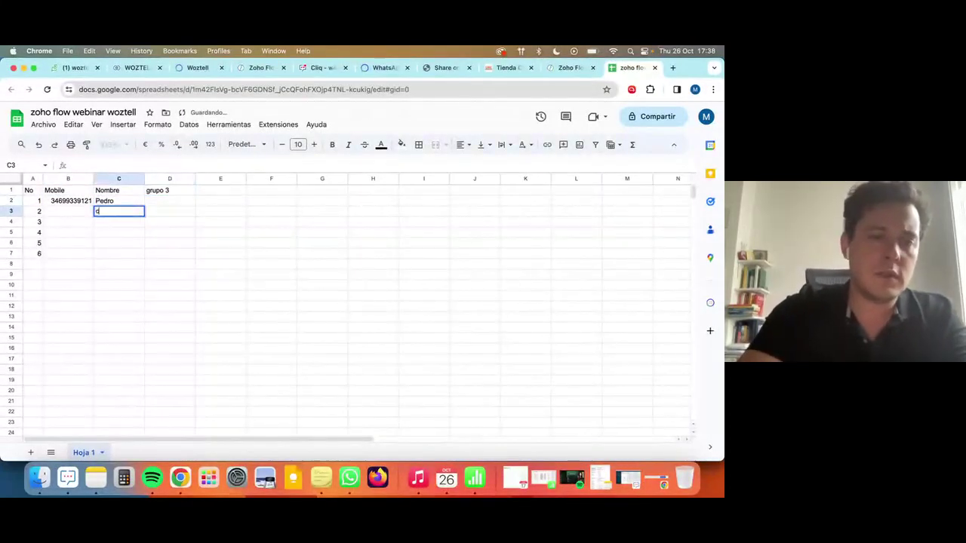
text(hristina)
key(Return)
text(M)
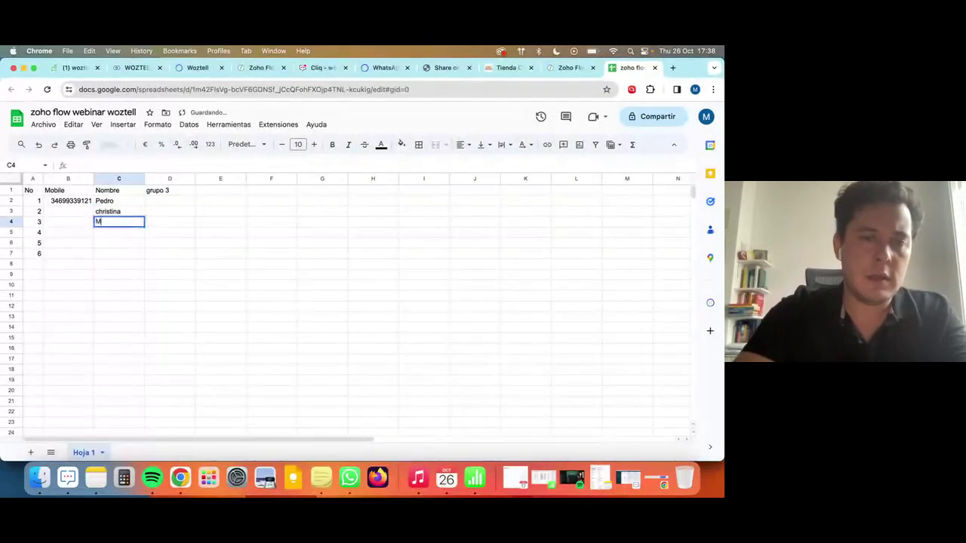
text(iguel)
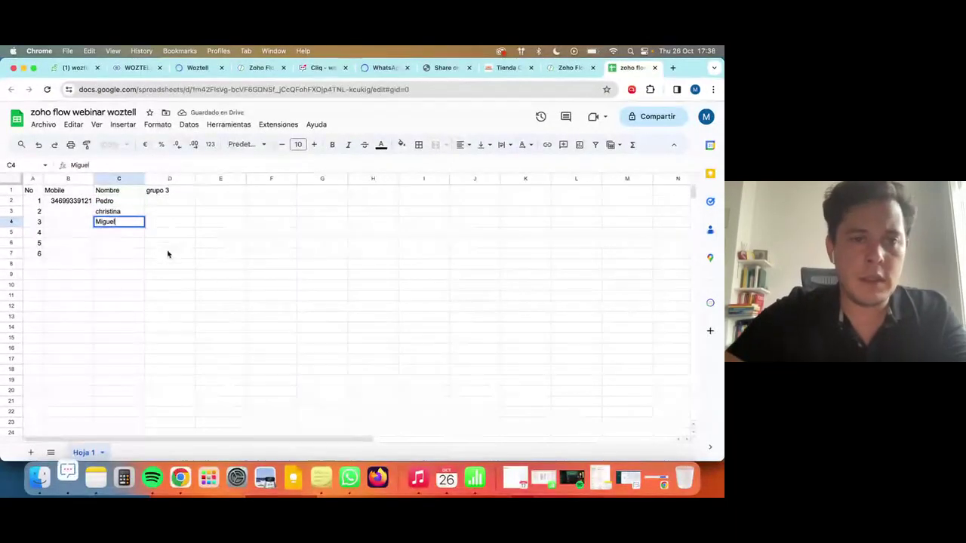
click(168, 252)
Paste an attendee's phone number copied from the webinar chat into B3.
key(ctrl+Up)
click(43, 362)
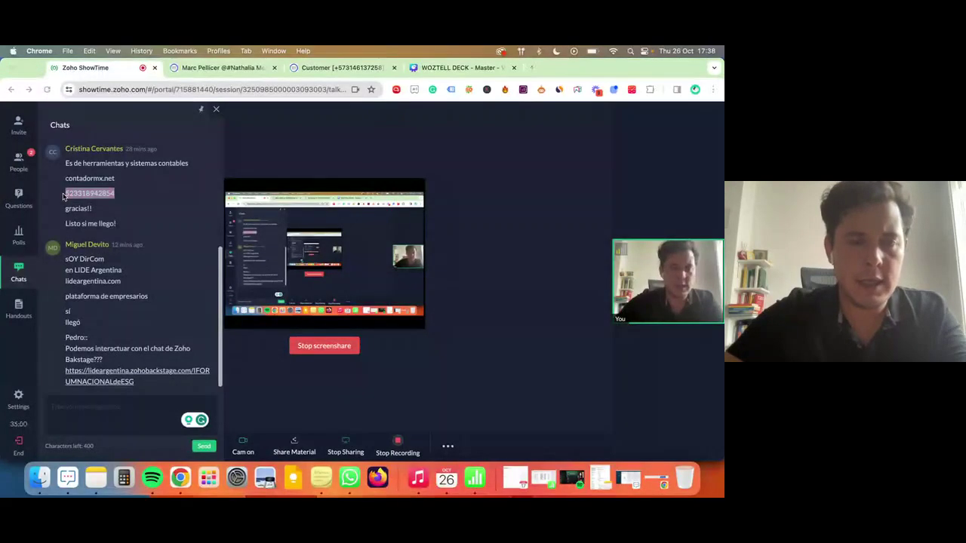
key(super+Tab)
key(ctrl+Up)
click(135, 370)
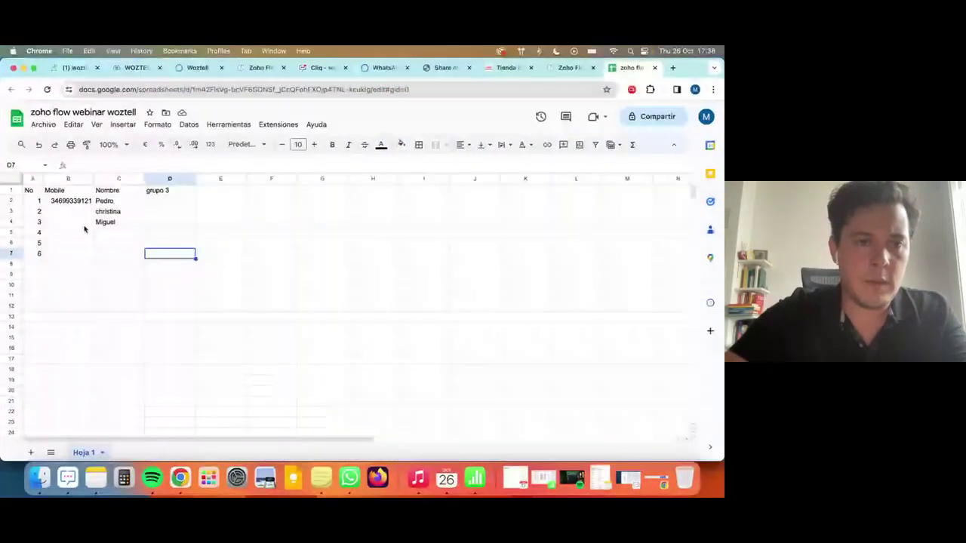
click(68, 211)
key(ctrl+v)
click(168, 254)
Paste another attendee's phone number from the chat into B4.
key(ctrl+Up)
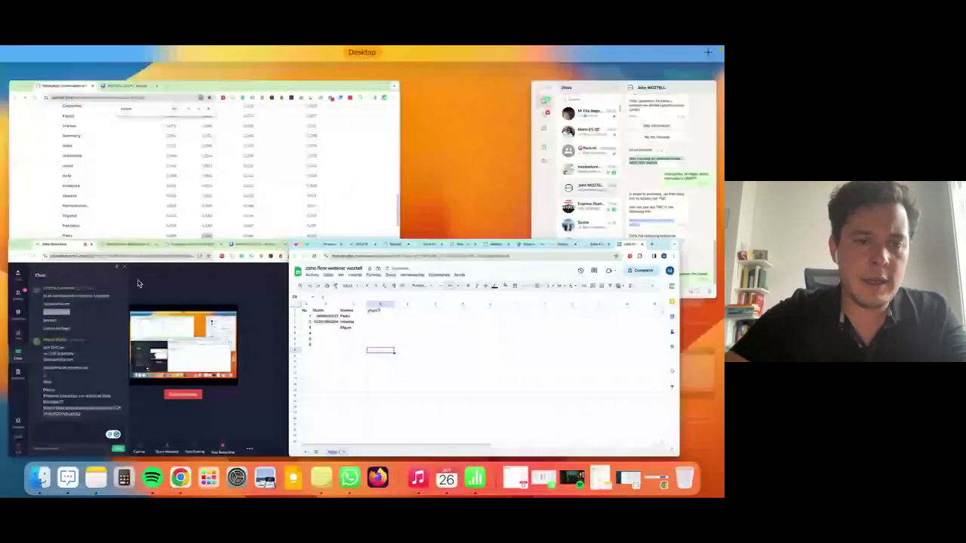
click(137, 284)
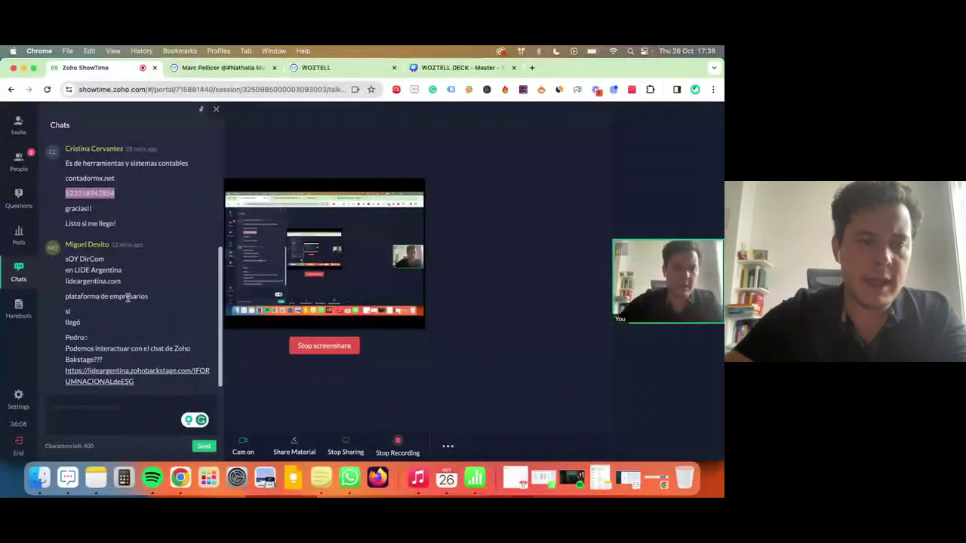
scroll(127, 298, up, 5)
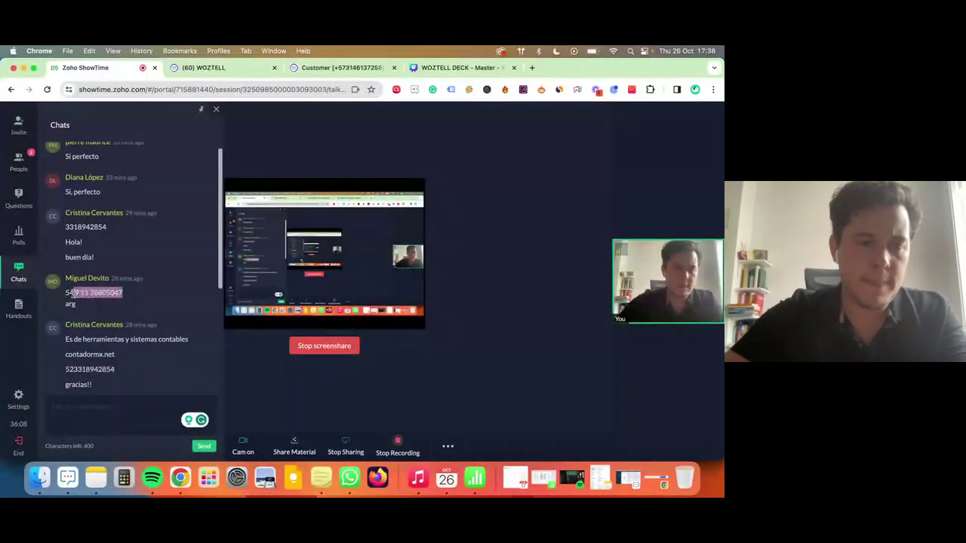
key(ctrl+Up)
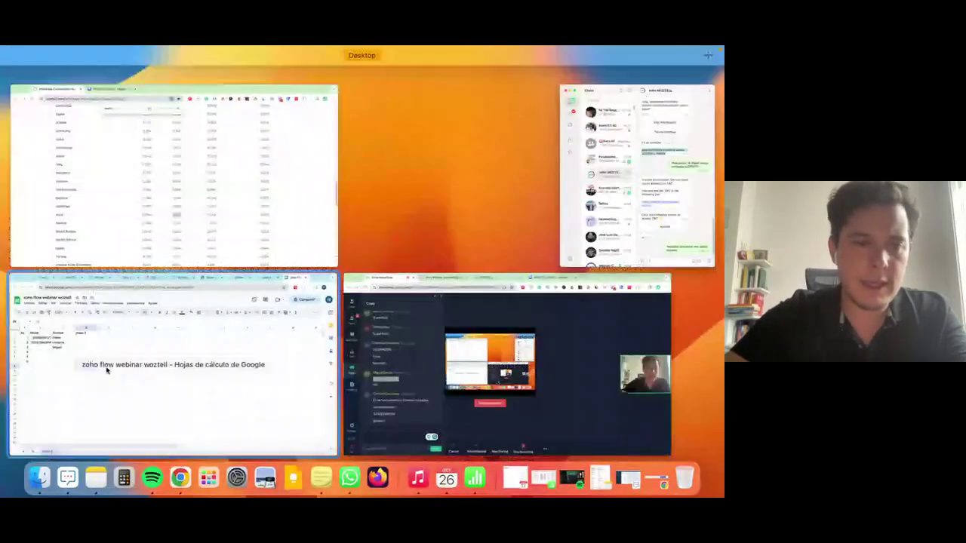
click(108, 371)
click(65, 223)
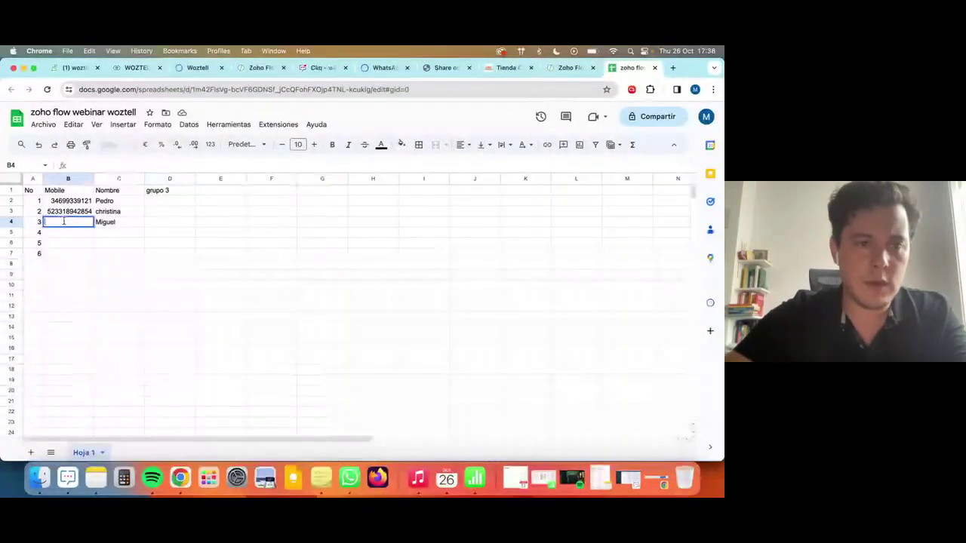
key(cmd+v)
Make the B3 and B4 numbers digits-only and clear the 'grupo 3' header in D1.
click(55, 211)
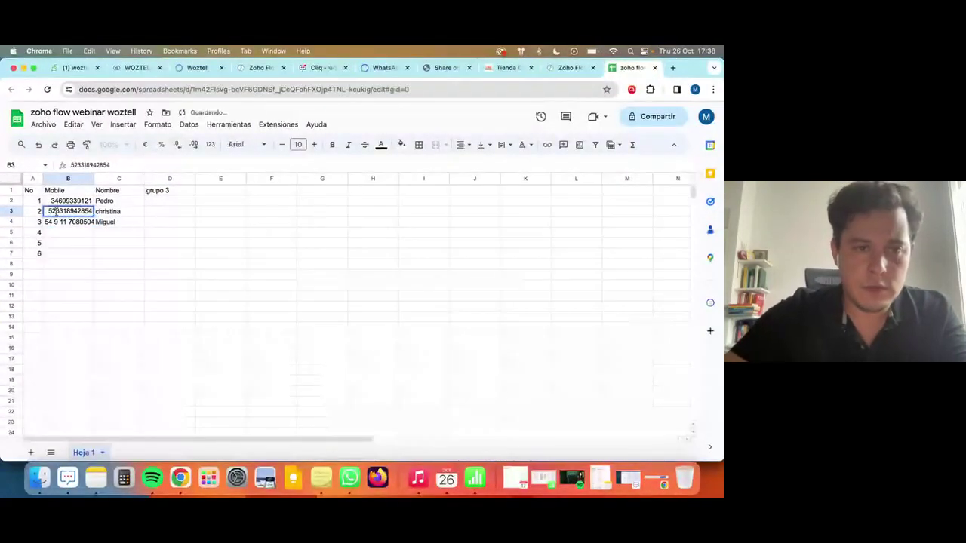
text(1)
click(70, 222)
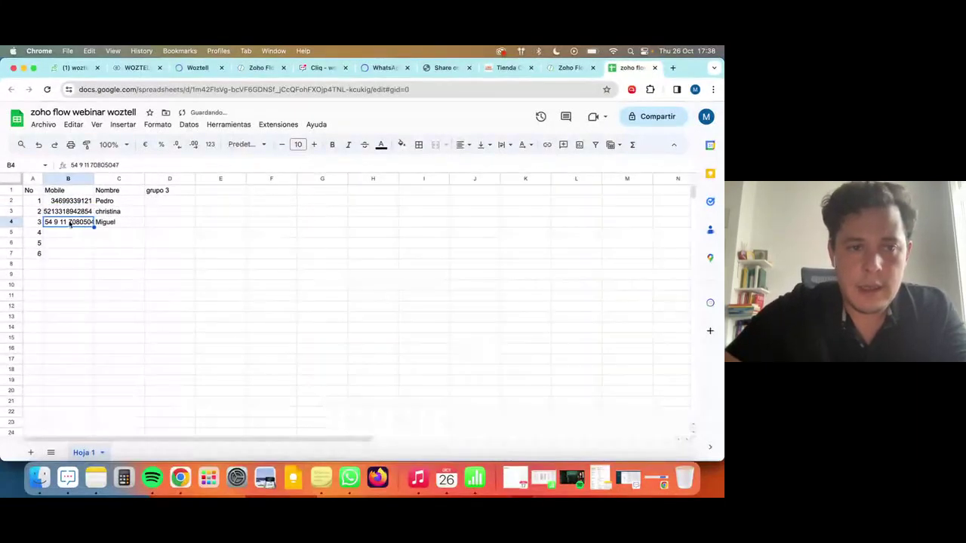
double_click(86, 222)
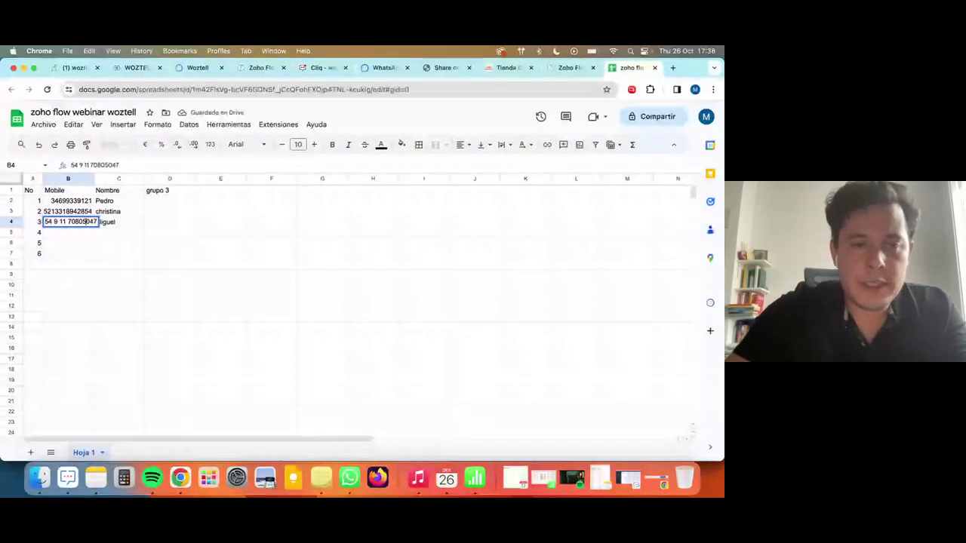
key(BackSpace)
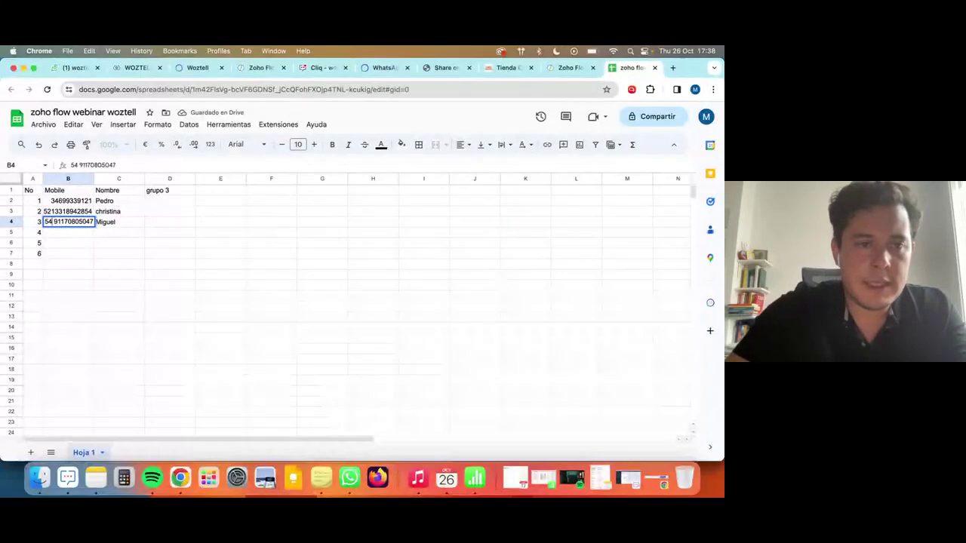
key(Return)
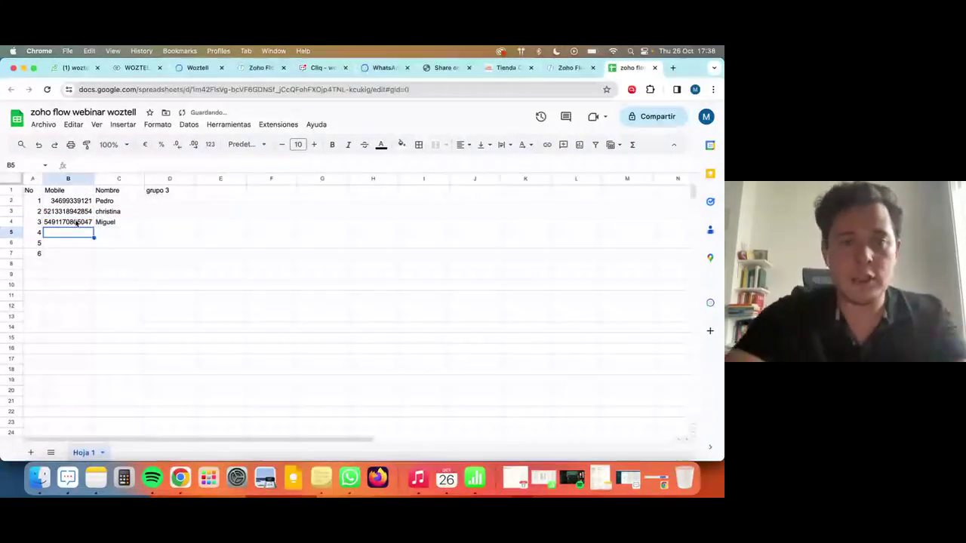
click(167, 194)
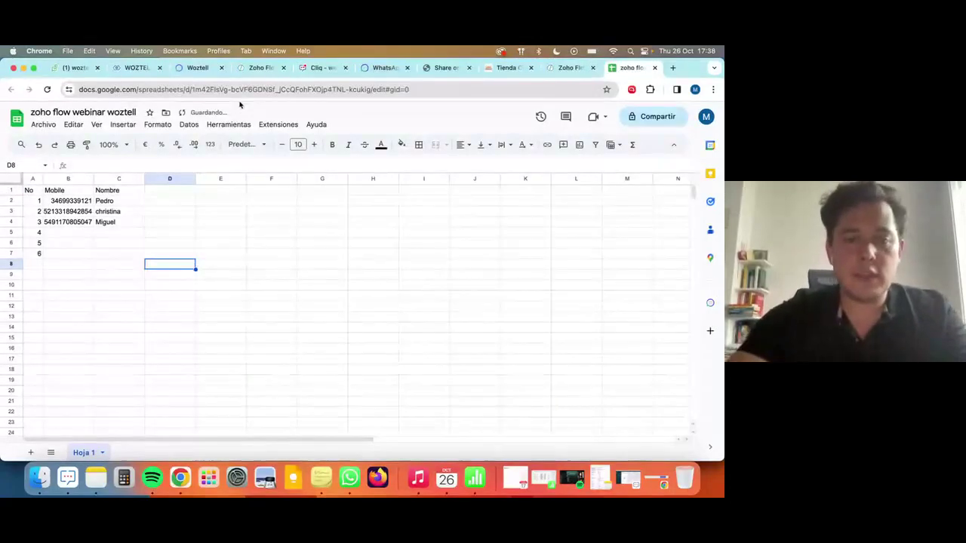
click(260, 68)
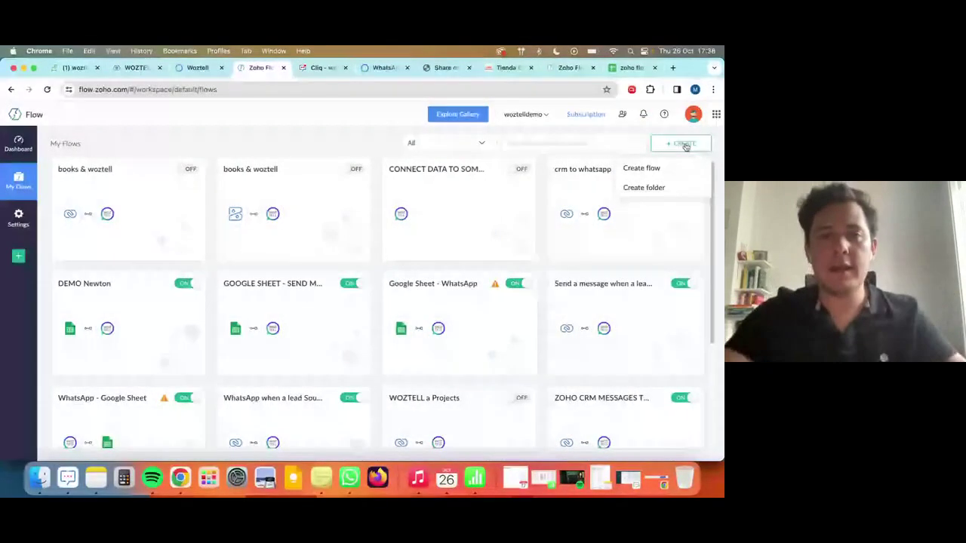
Turn off the DEMO Newton flow and start a new flow named 'ZOOGLE SHEET'.
click(195, 287)
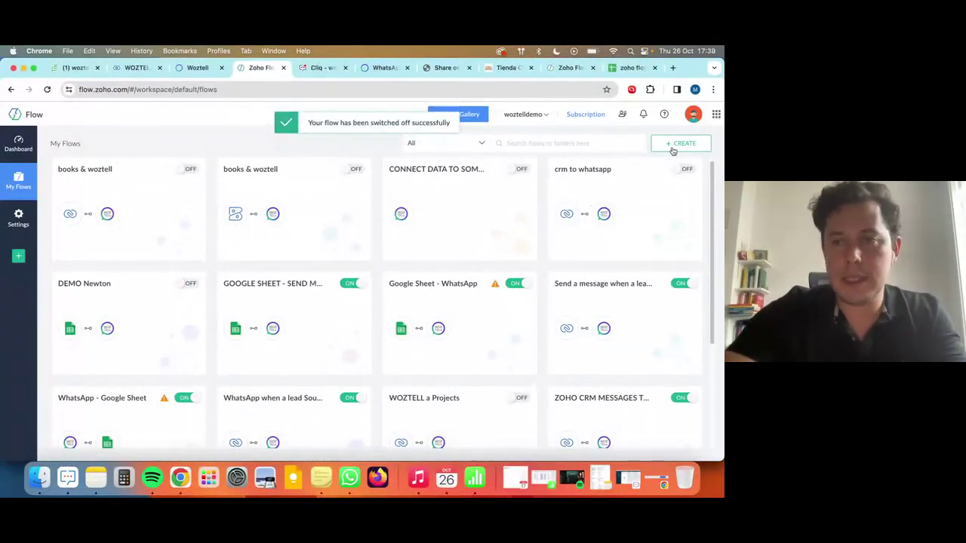
click(642, 168)
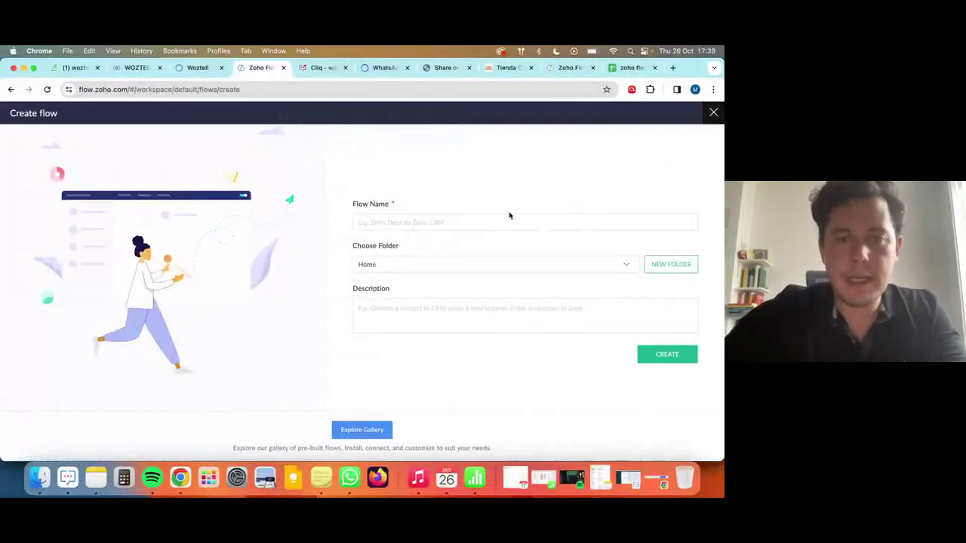
text(ZO)
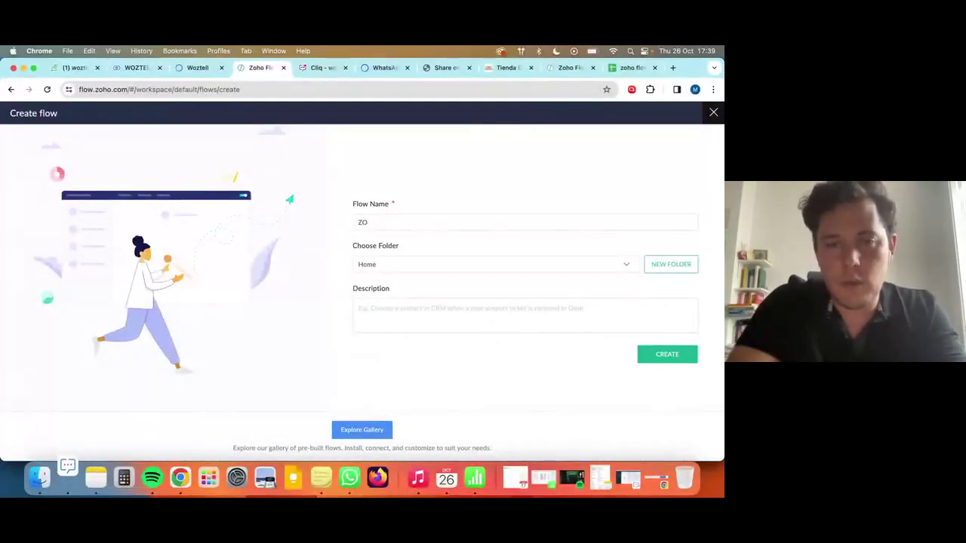
text(OGLE SHEE)
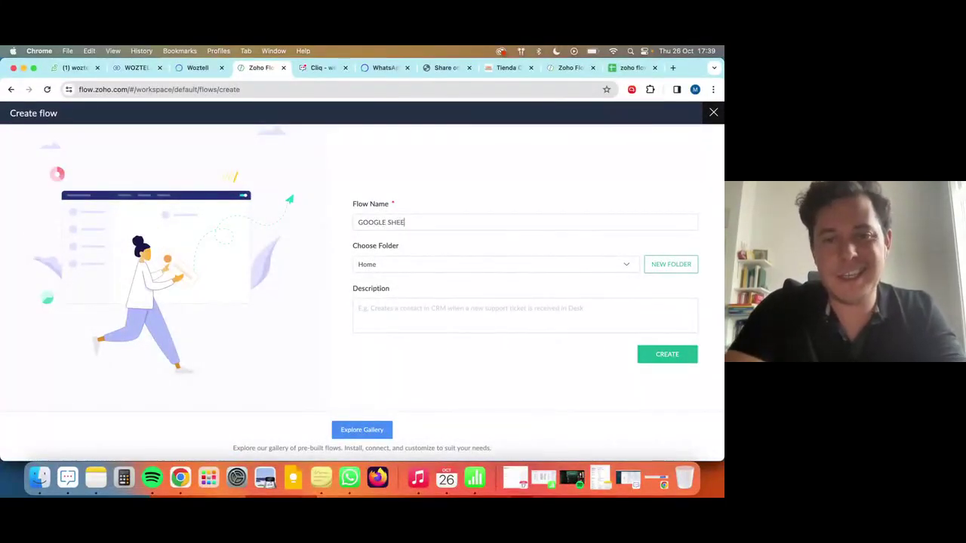
text(T)
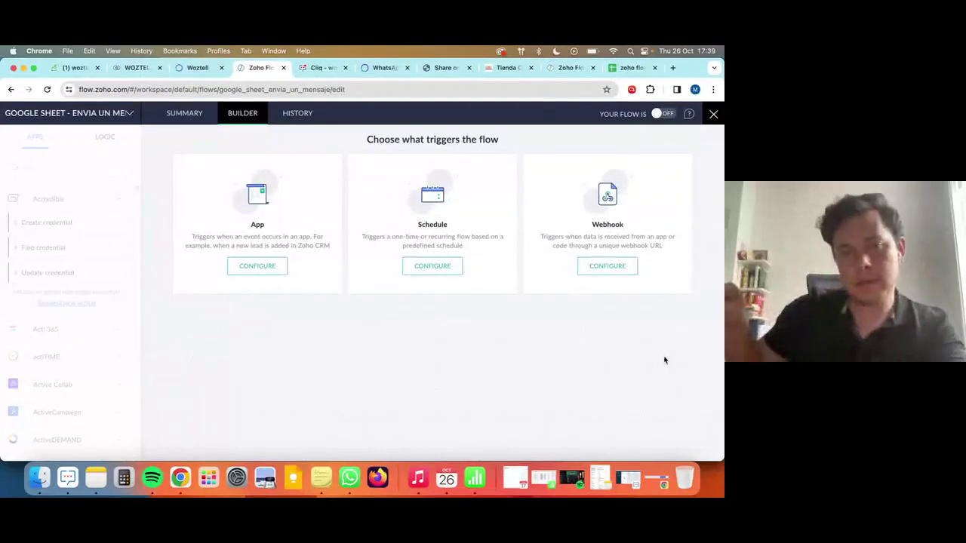
Set a Google Sheets 'Row added - New version' trigger on 'zoho flow webinar woztell', worksheet Hoja 1.
click(282, 277)
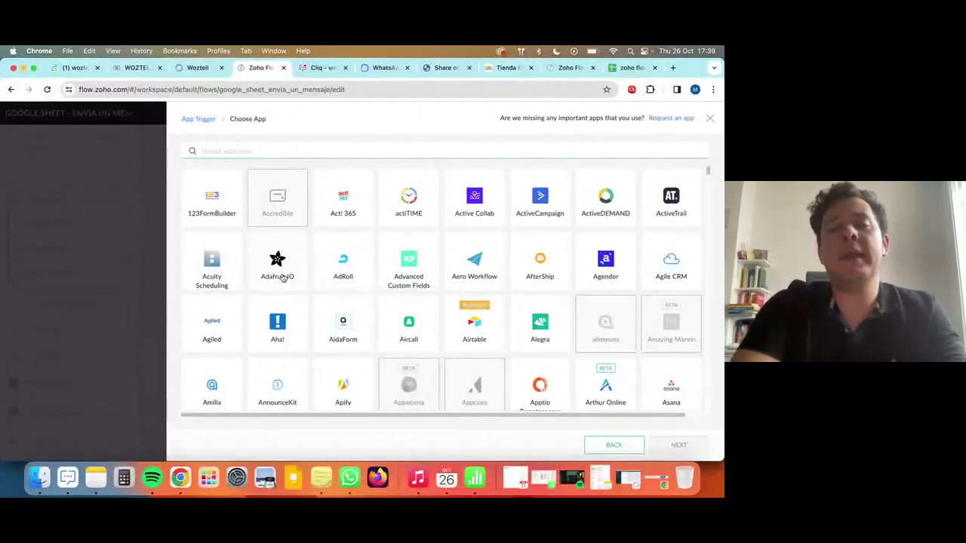
text(GOOGLE)
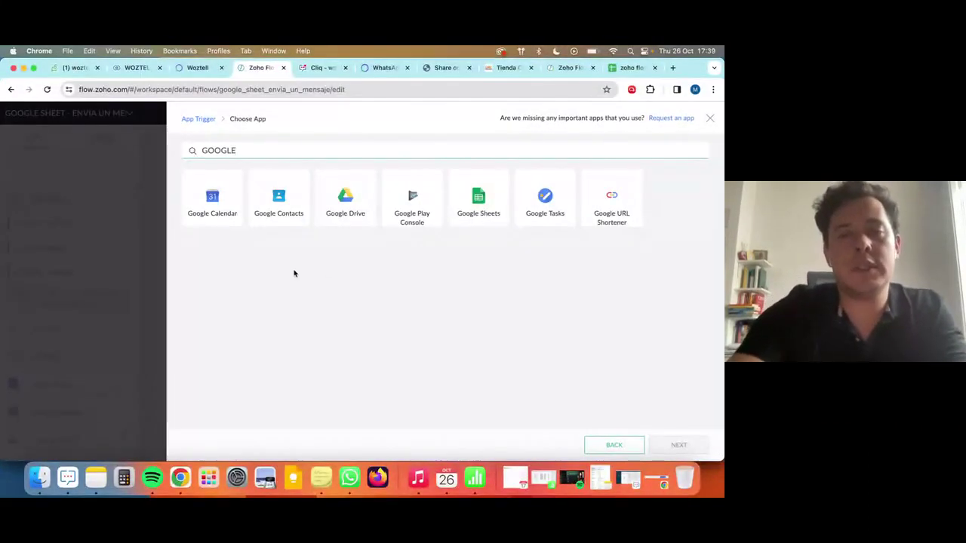
click(567, 272)
click(508, 213)
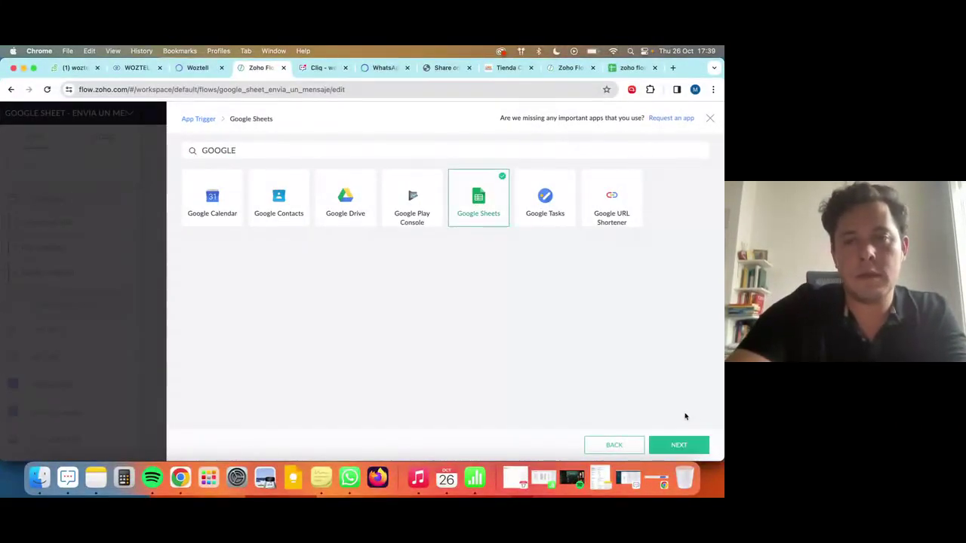
click(708, 449)
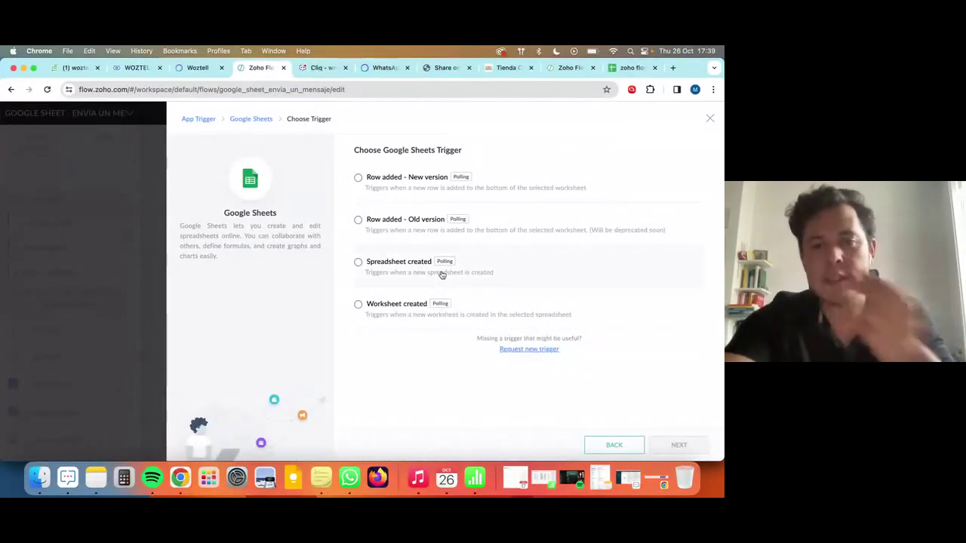
click(405, 180)
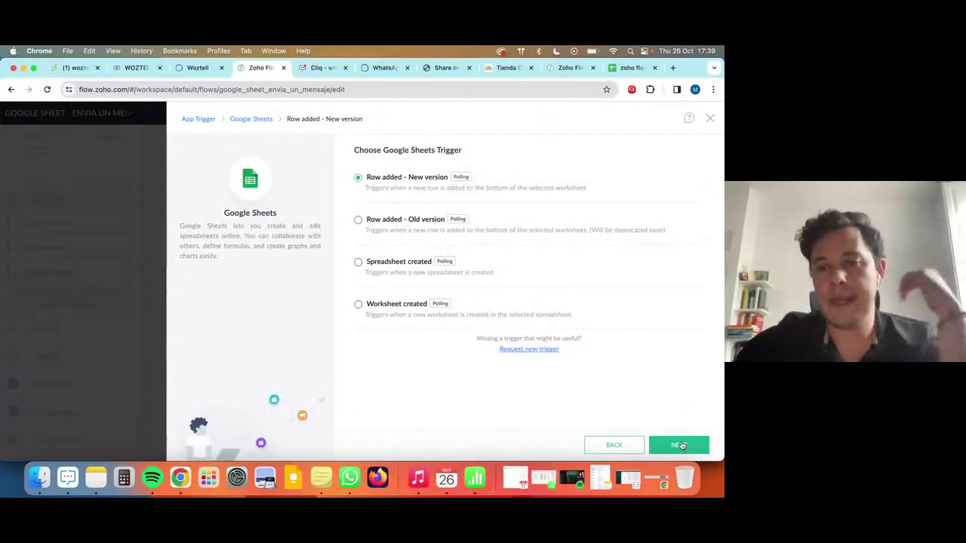
click(679, 445)
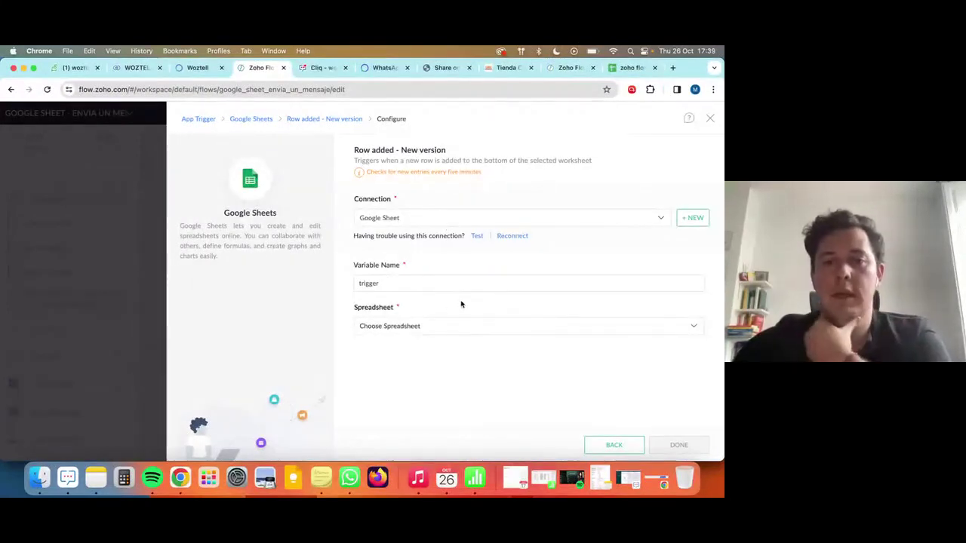
click(403, 327)
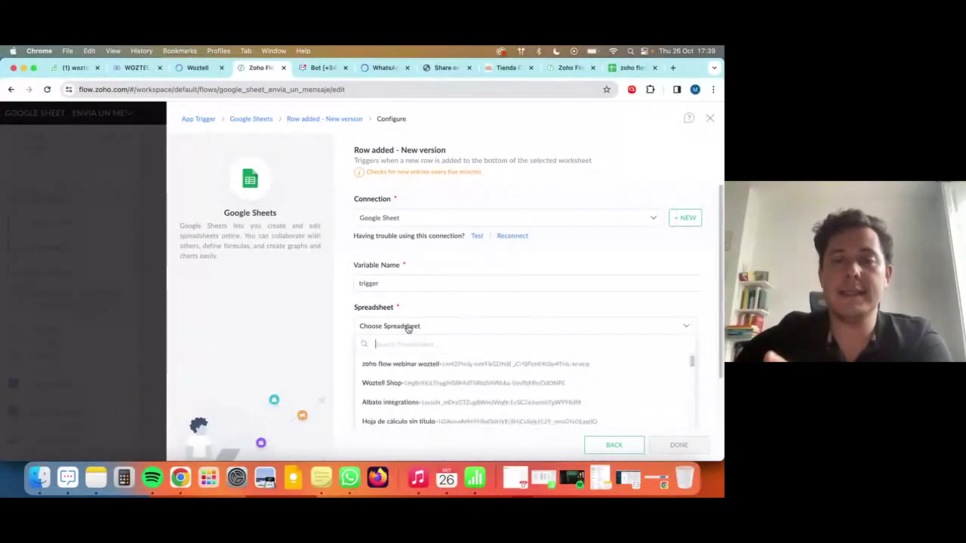
click(397, 365)
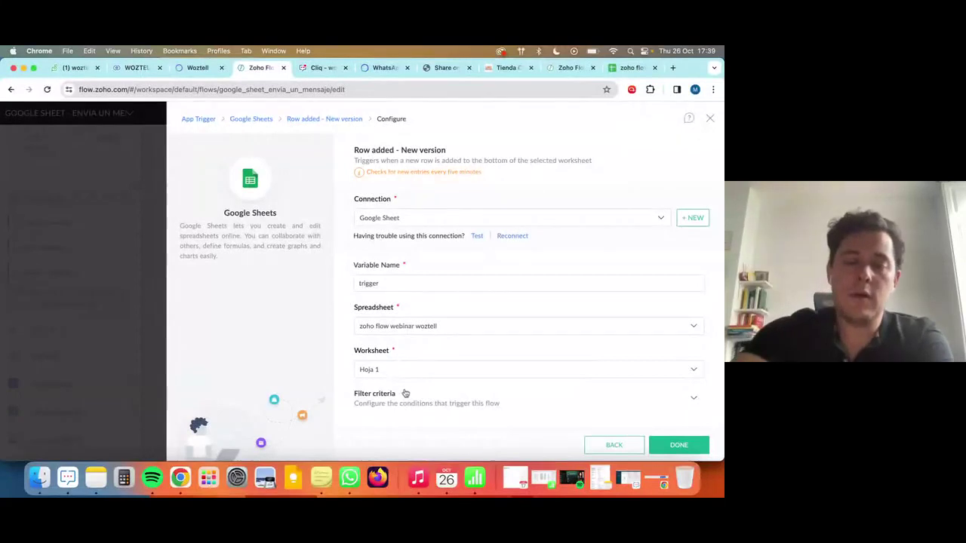
click(404, 372)
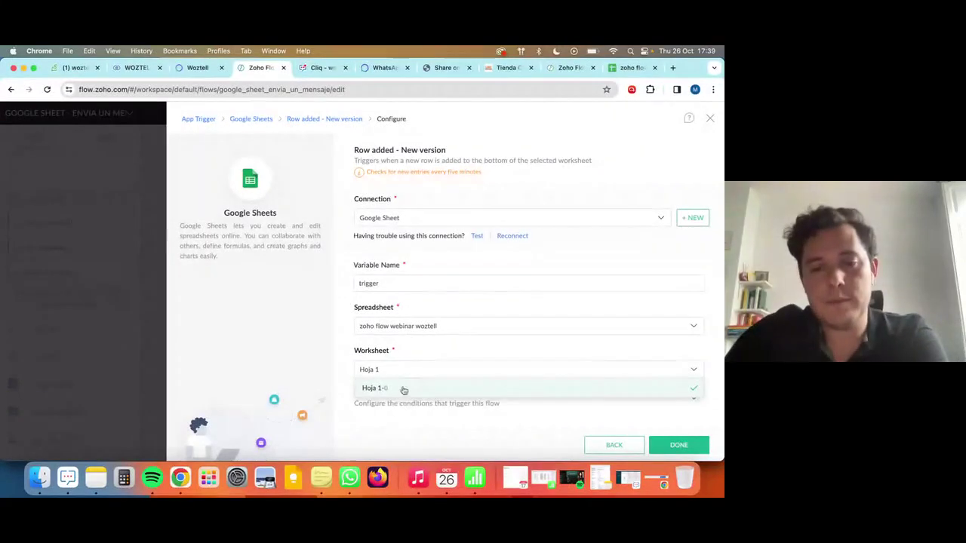
click(404, 390)
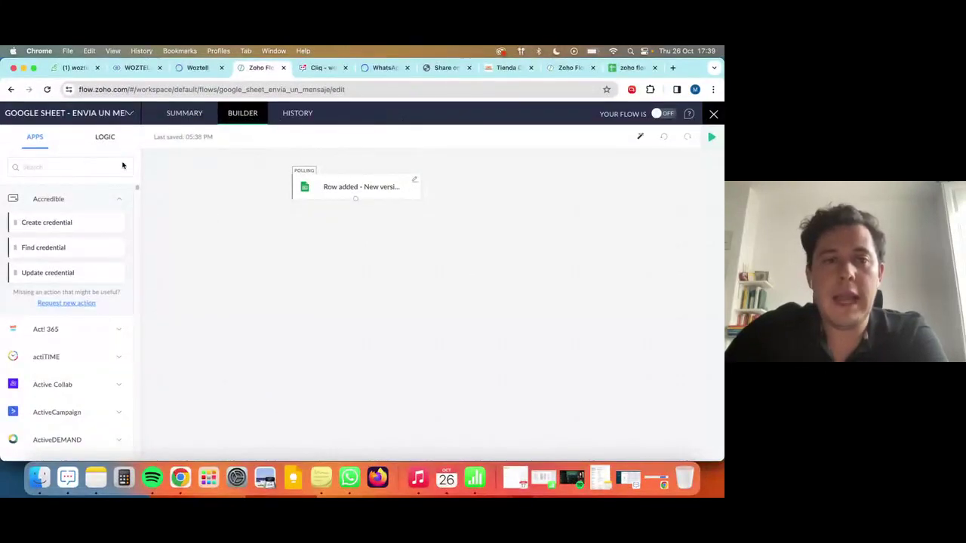
Add a WOZTELL Send WhatsApp template message step using WOZTELL Z Demo and 'nurturing contadores [en]'.
click(64, 162)
text(WOZTELL)
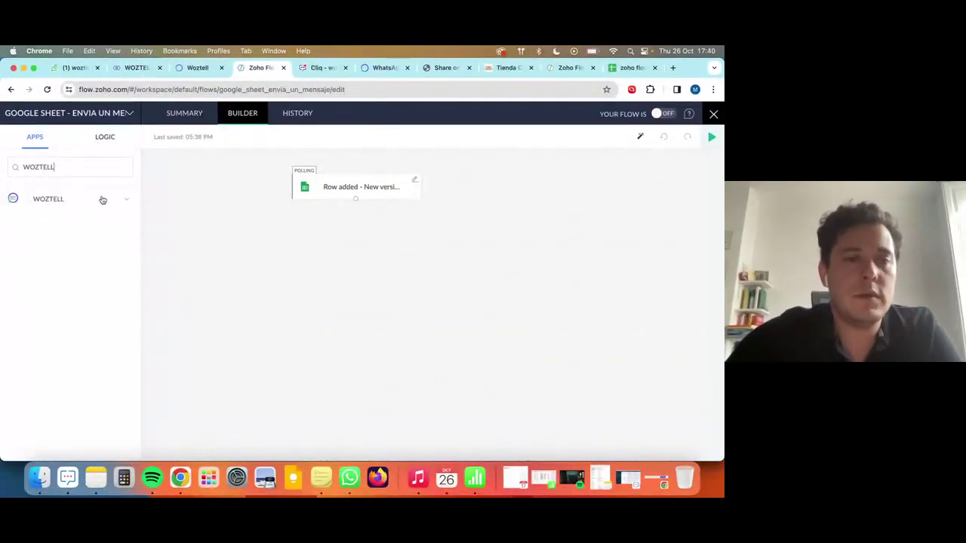
click(102, 200)
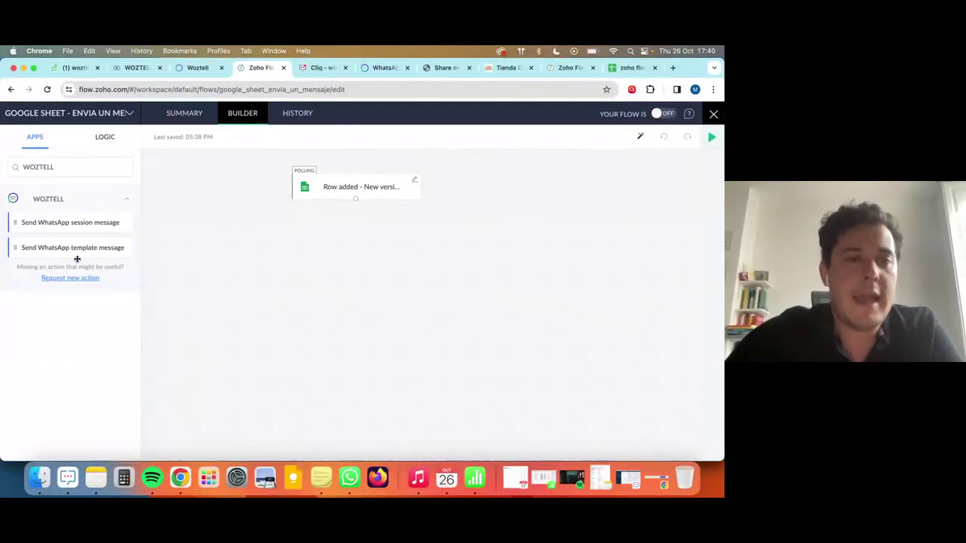
drag(70, 249, 339, 235)
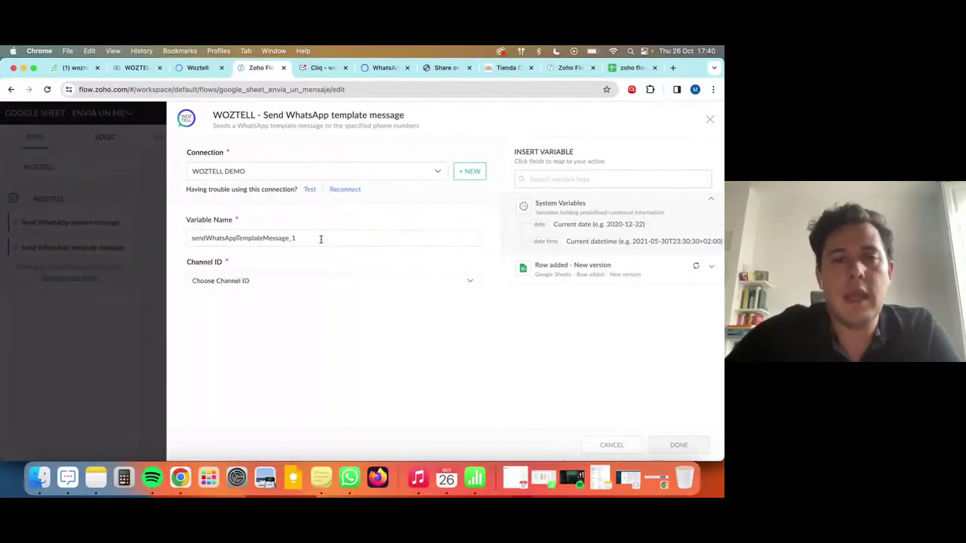
click(241, 279)
click(281, 319)
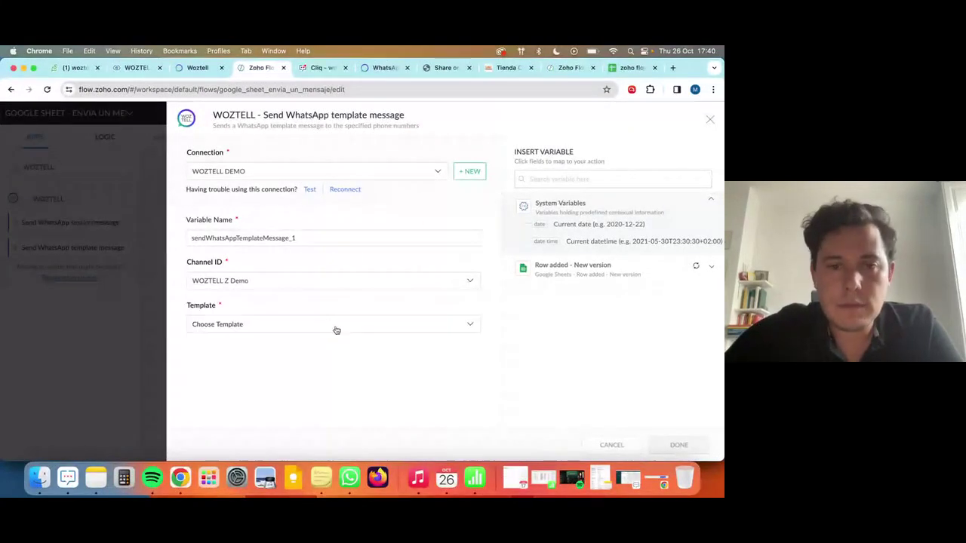
click(299, 326)
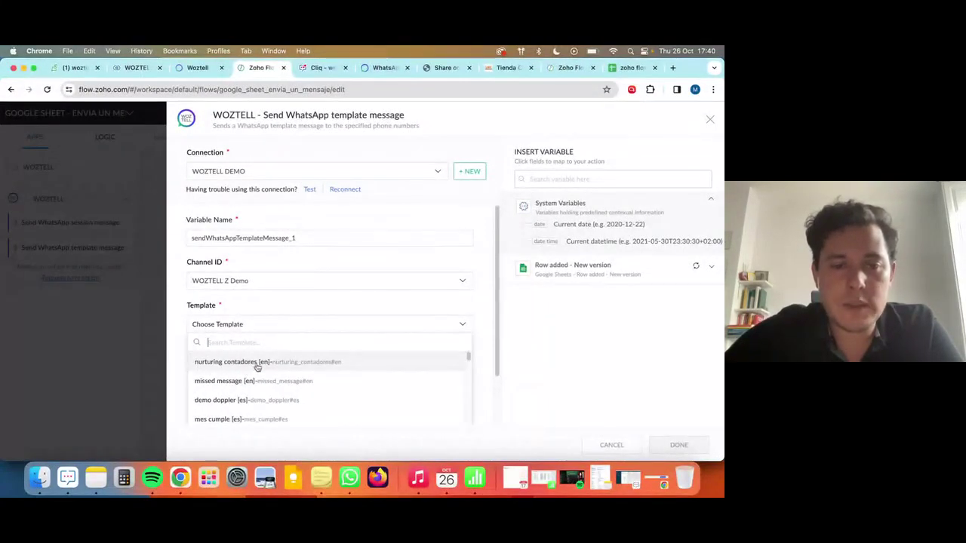
click(257, 364)
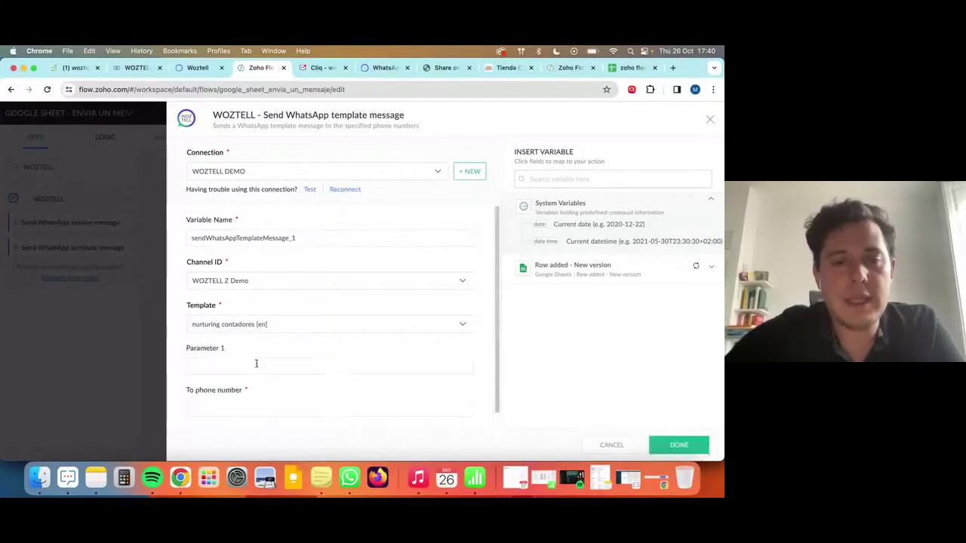
Map Parameter 1 to the Nombre column and the phone number to Mobile, then save the step.
click(246, 352)
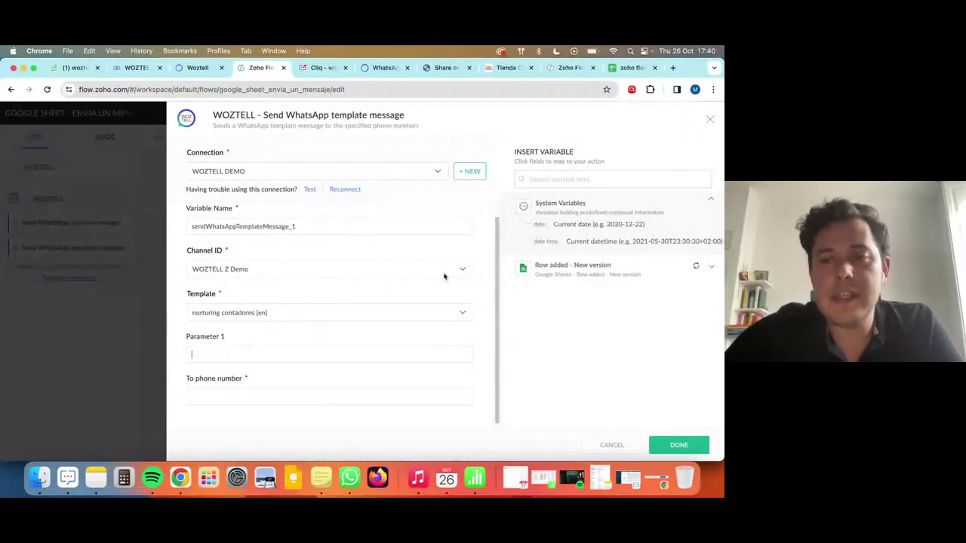
click(573, 265)
click(574, 179)
text(N)
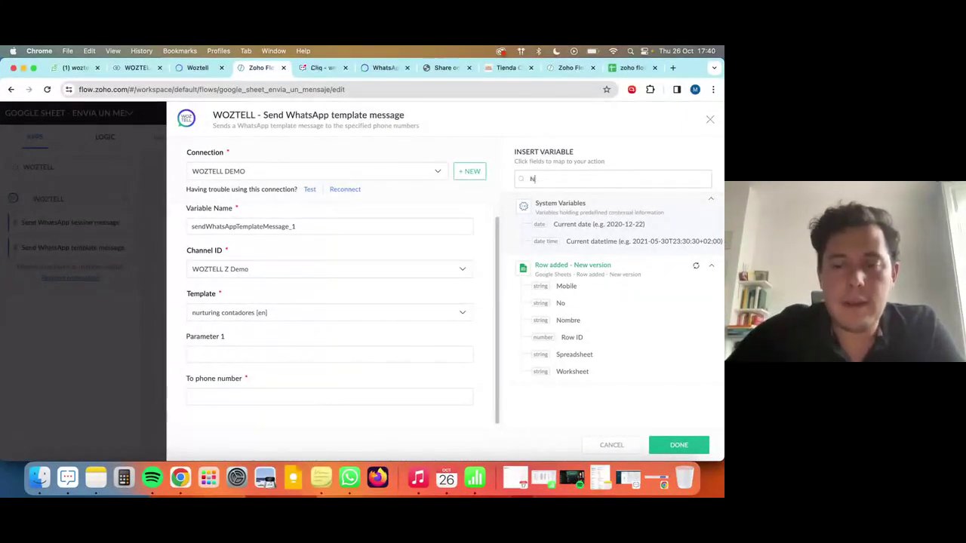
text(OMBRE)
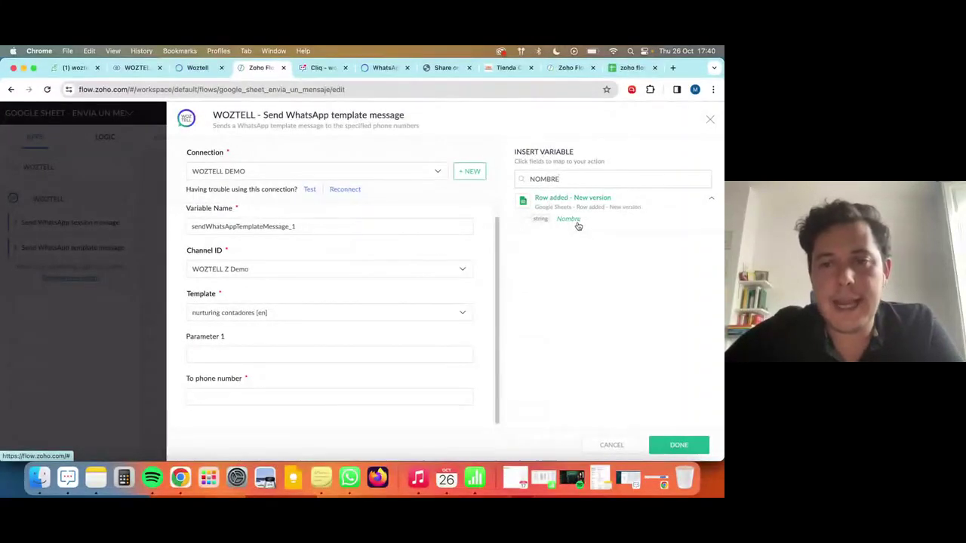
click(576, 223)
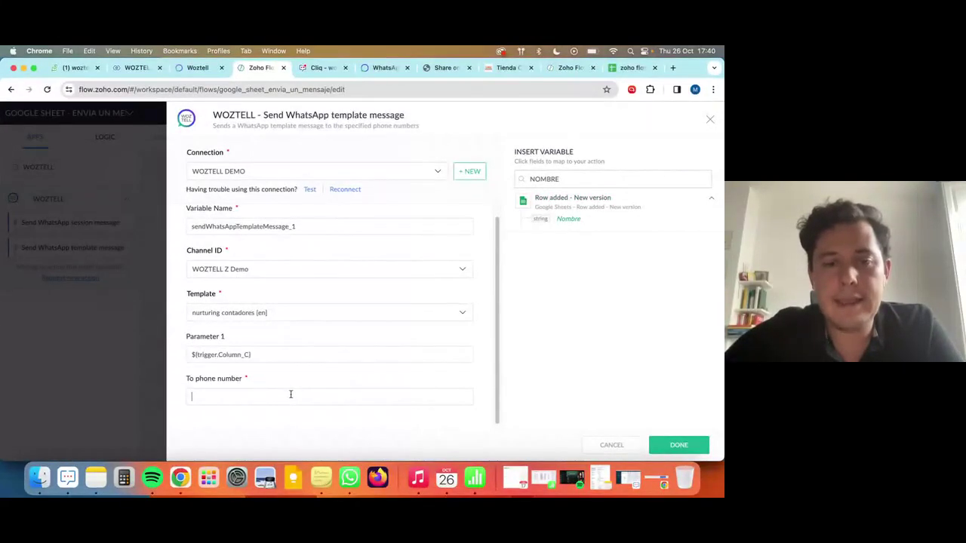
click(600, 186)
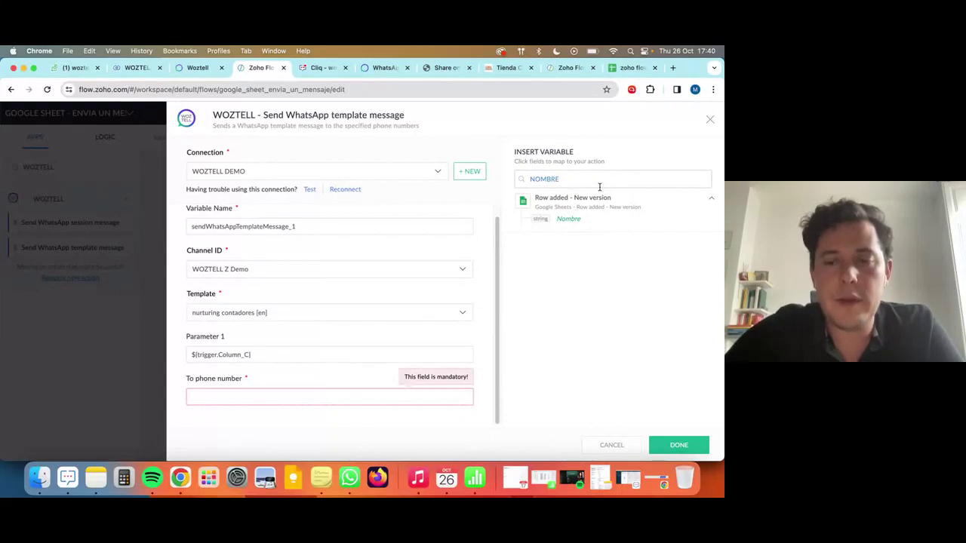
key(BackSpace)
key(BackSpace)
key(BackSpace)
key(BackSpace)
key(BackSpace)
key(BackSpace)
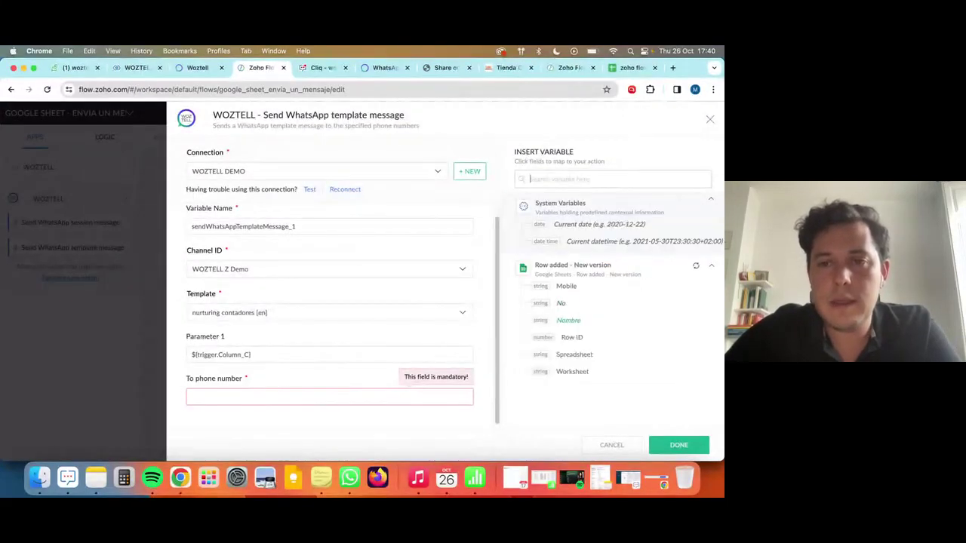
text(MO)
click(573, 219)
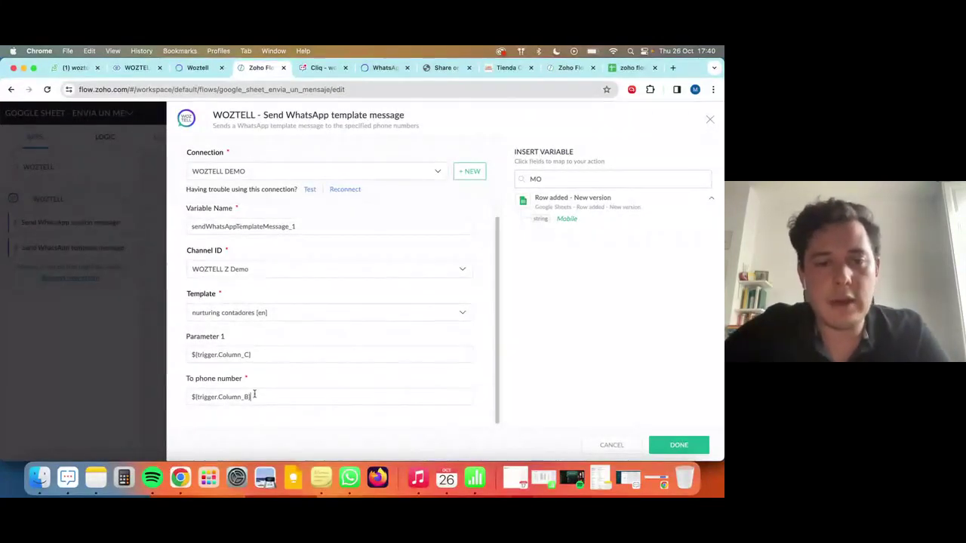
click(315, 401)
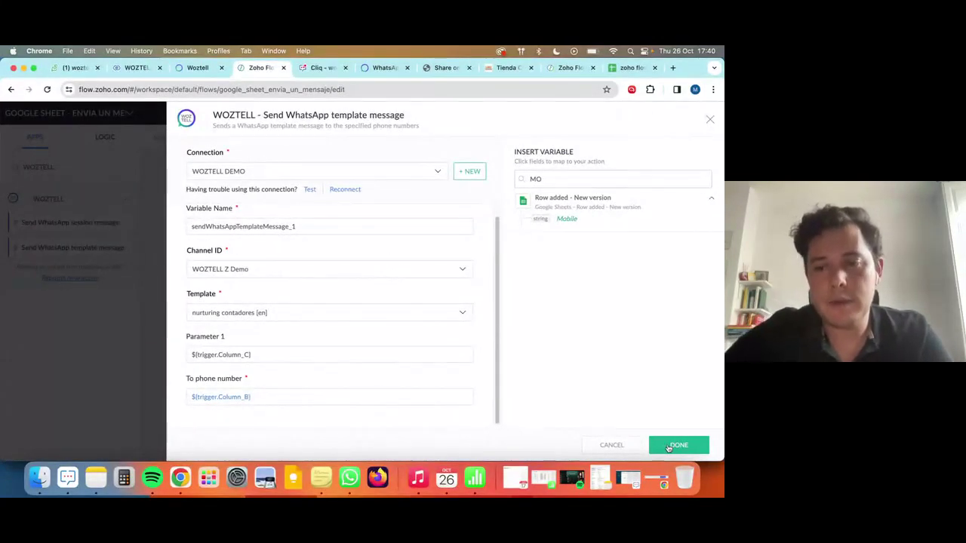
click(669, 447)
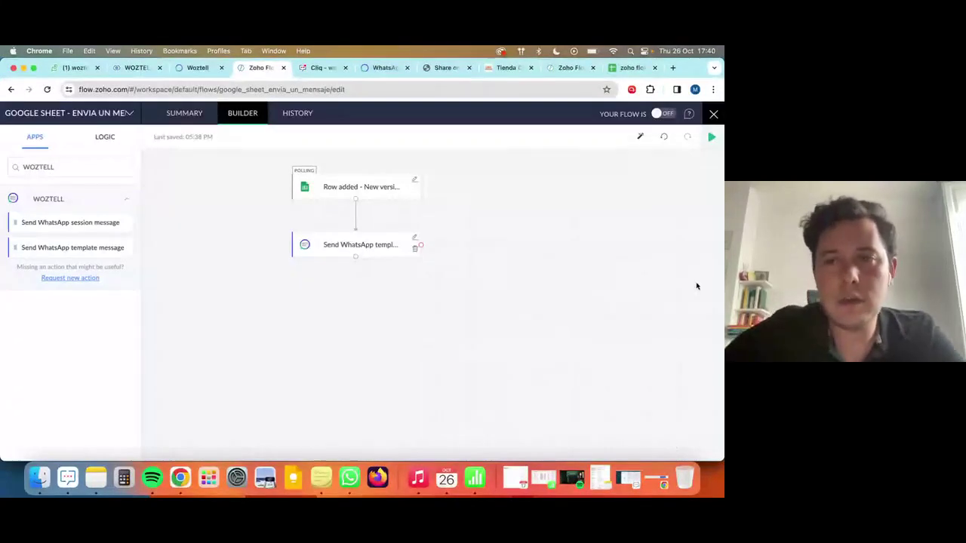
Run a Test & Debug with the received row data, close the results, and switch the flow ON.
click(711, 138)
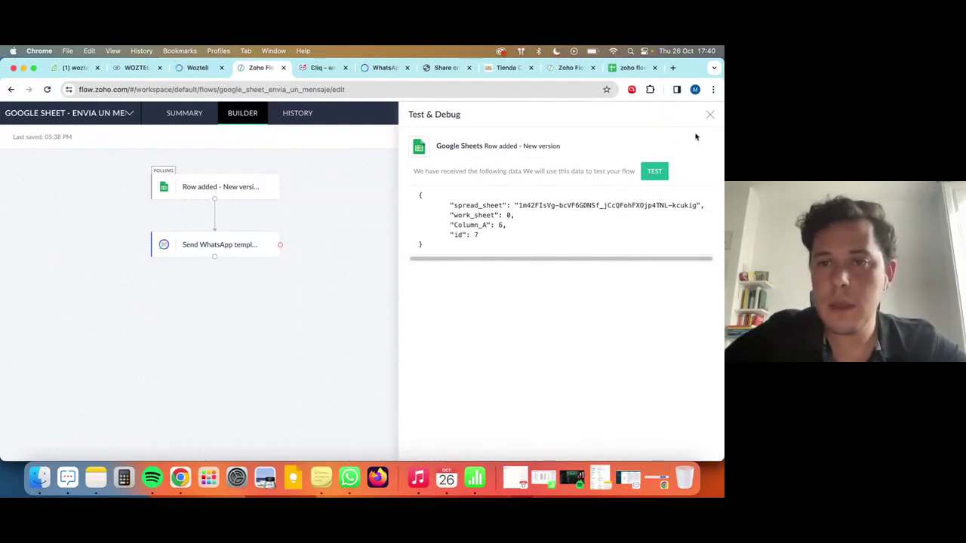
click(654, 171)
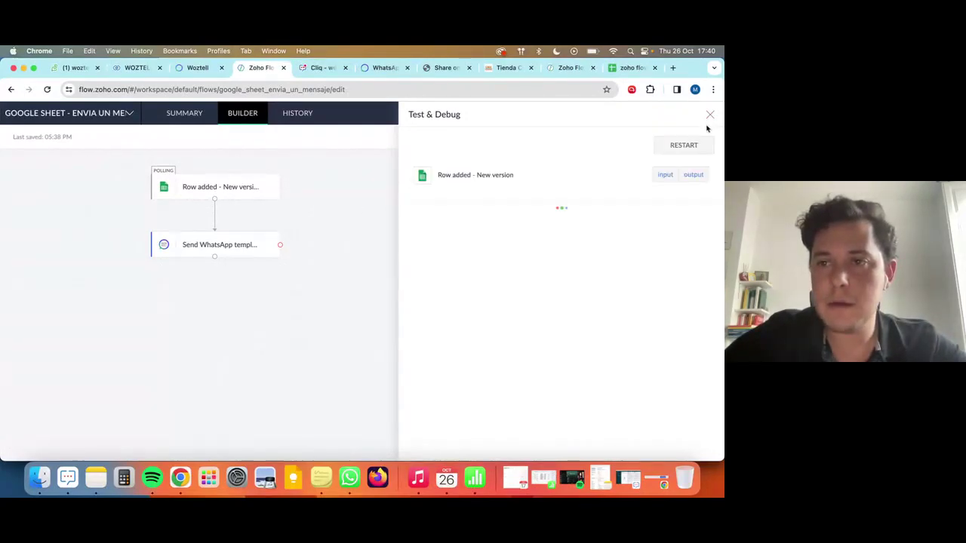
click(711, 116)
click(664, 114)
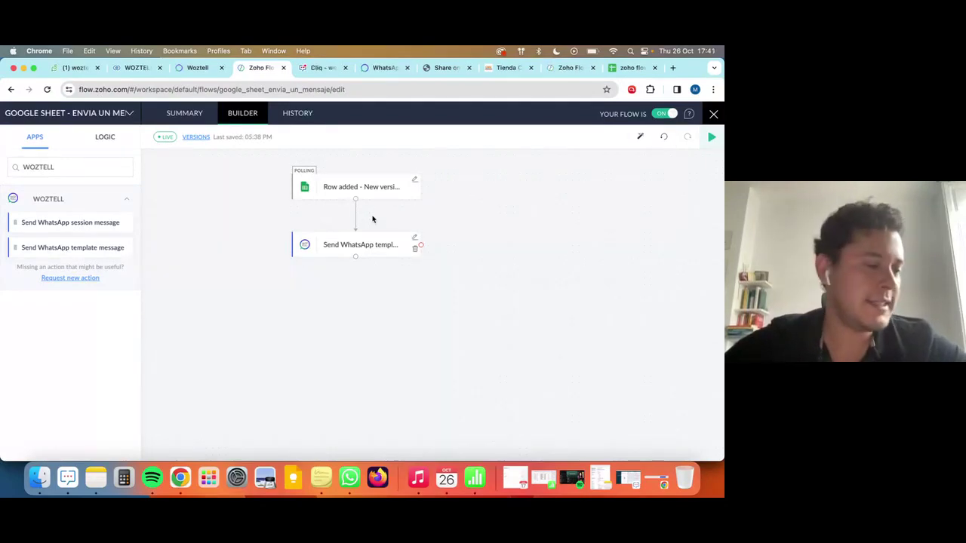
Check the WhatsApp chat for the received template message.
click(350, 478)
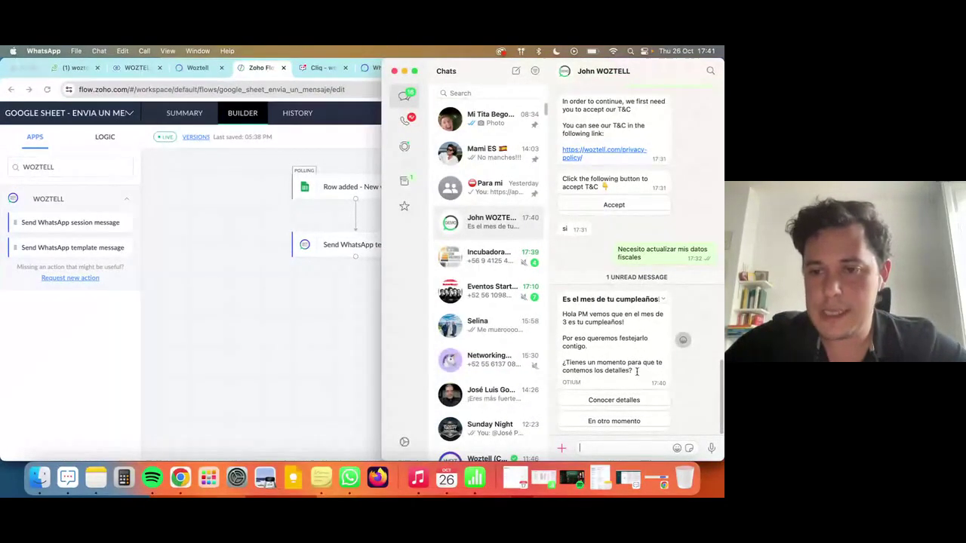
drag(637, 372, 558, 288)
click(346, 326)
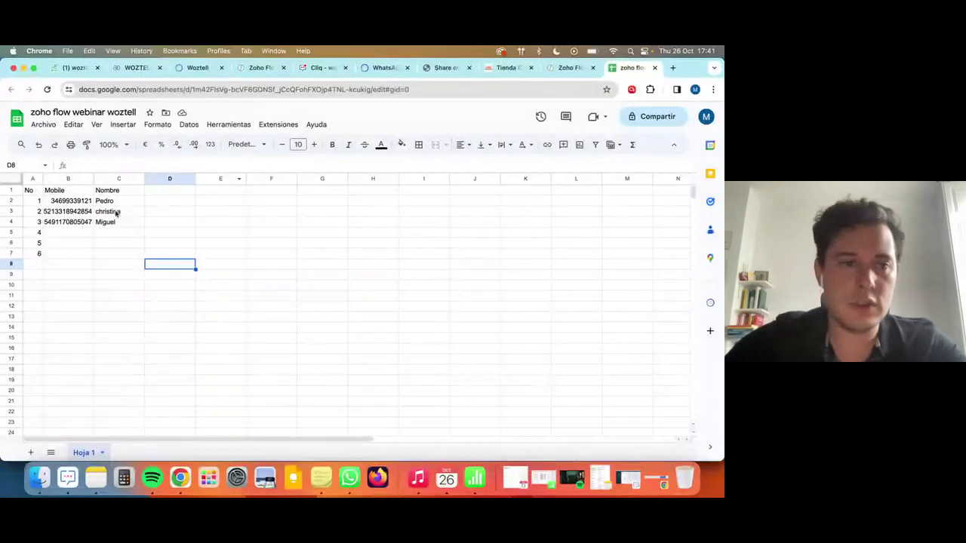
Copy the three contacts in B2:C4 and paste them starting at B5.
drag(70, 200, 109, 226)
key(super+c)
click(71, 232)
key(super+v)
click(201, 255)
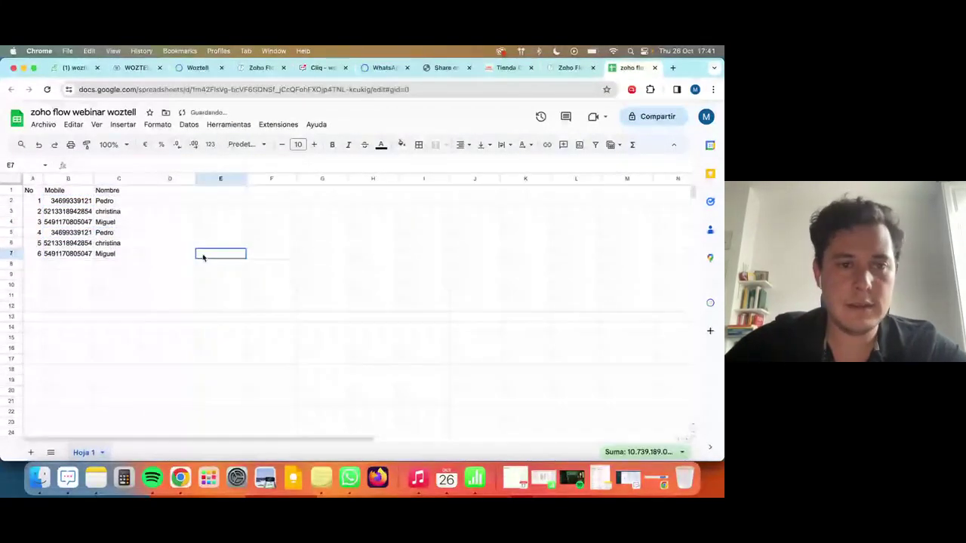
Open the flow's task history and refresh it to see the queued run.
click(570, 68)
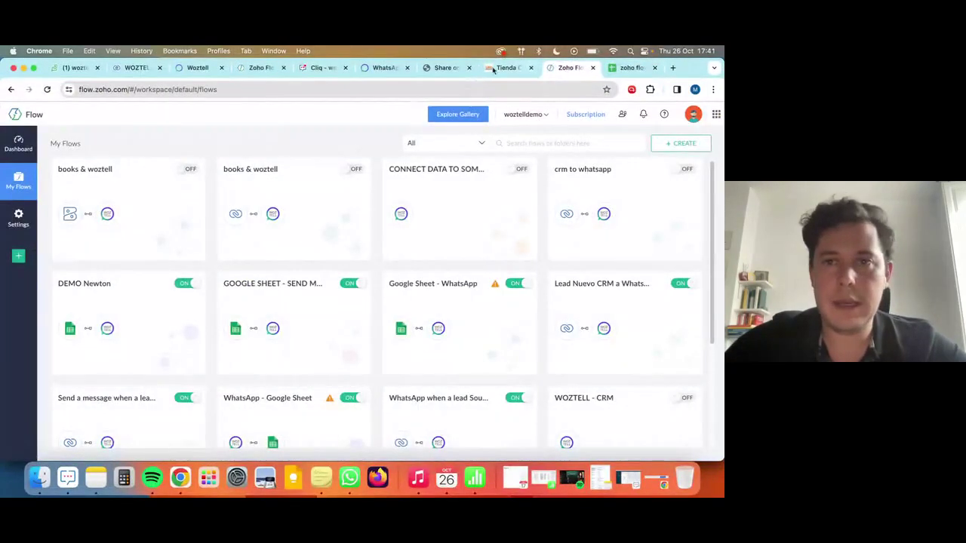
click(261, 67)
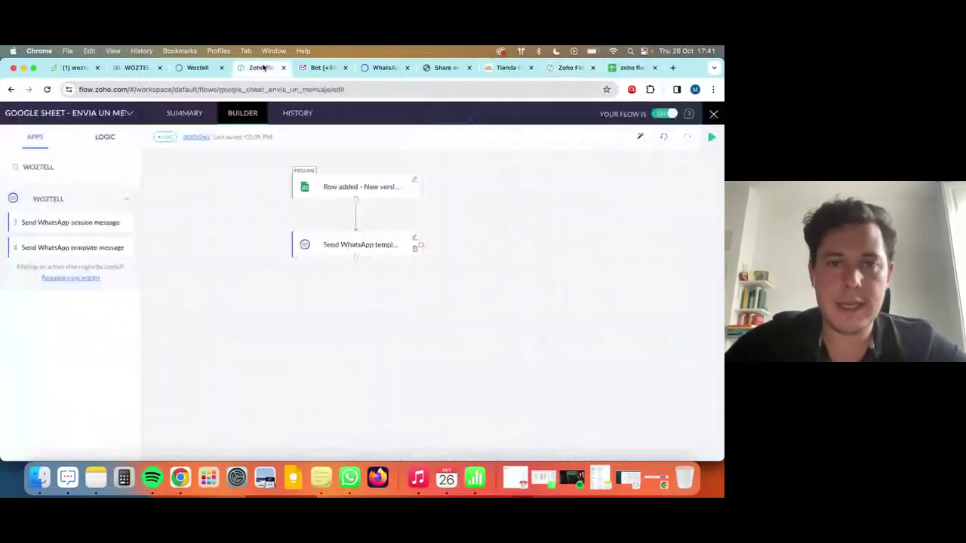
click(297, 114)
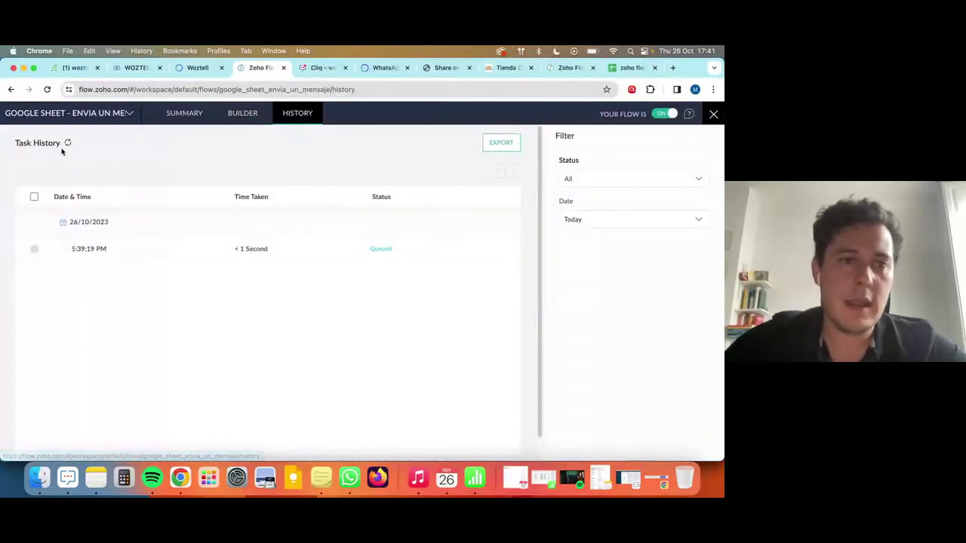
click(67, 145)
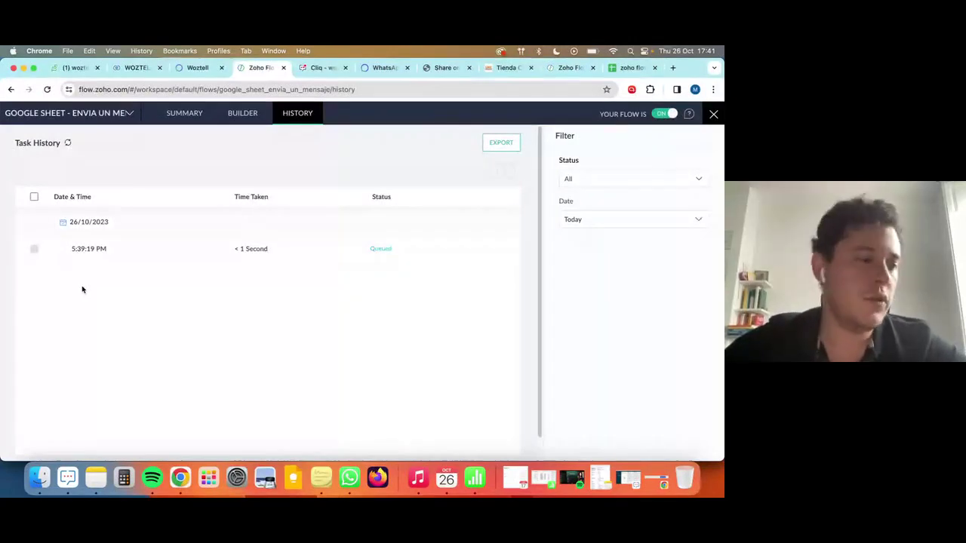
key(ctrl+Up)
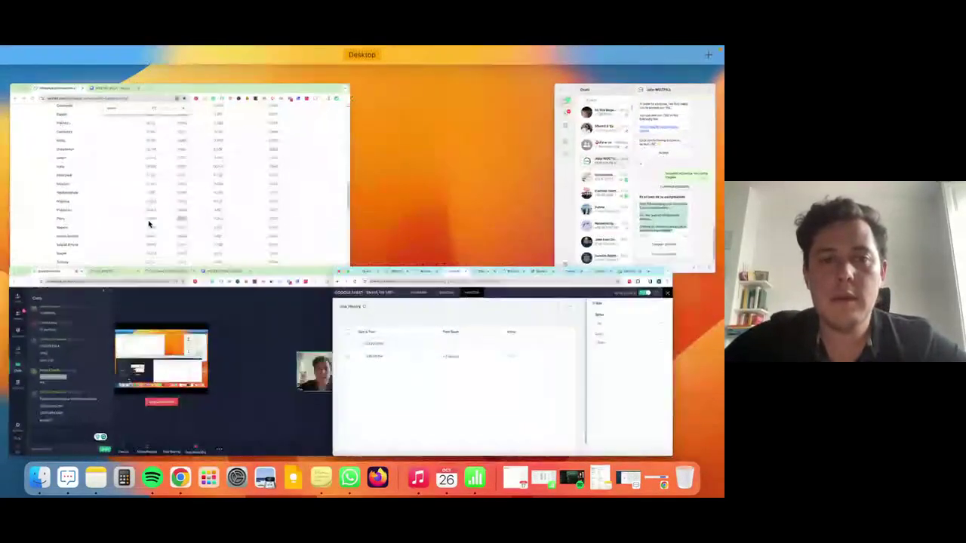
Bring the ShowTime webinar forward and show its People list of 25 attendees.
click(186, 334)
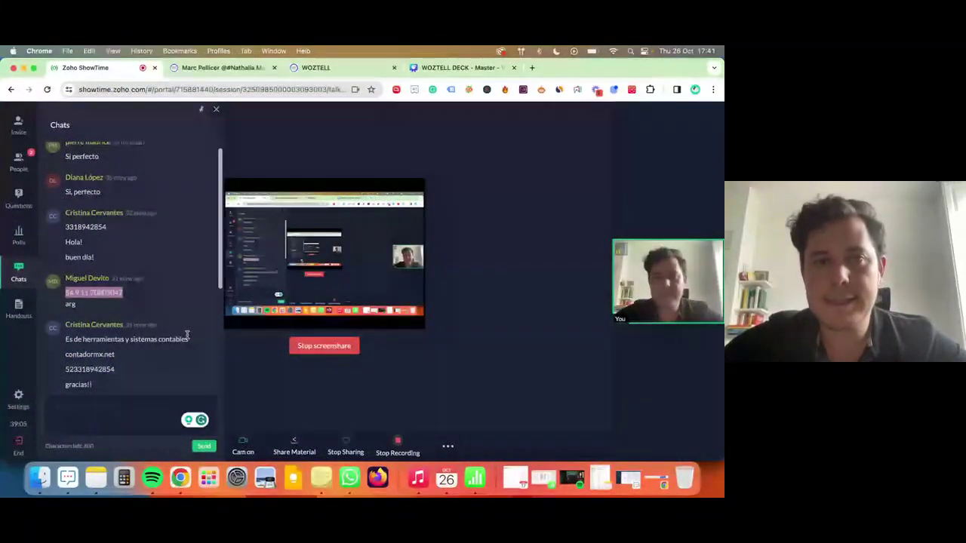
click(21, 172)
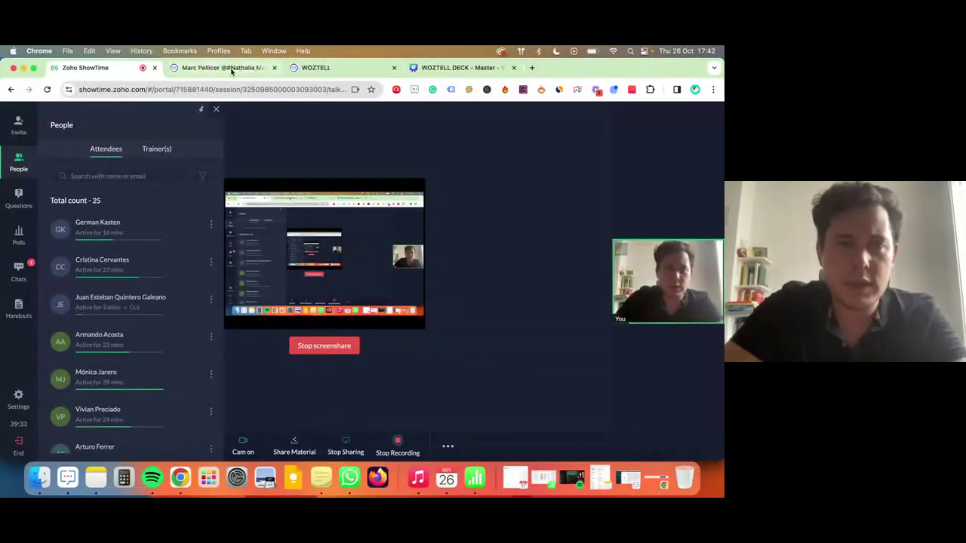
Load woztell.com in a new tab and open its WhatsApp for Zoho page.
click(231, 70)
key(ctrl+t)
text(WOZ)
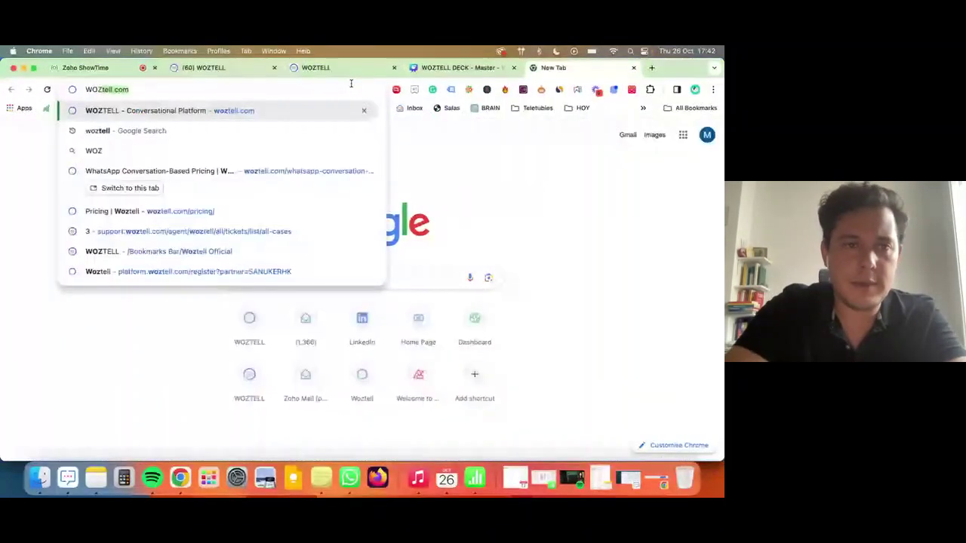
text(TELL.COM)
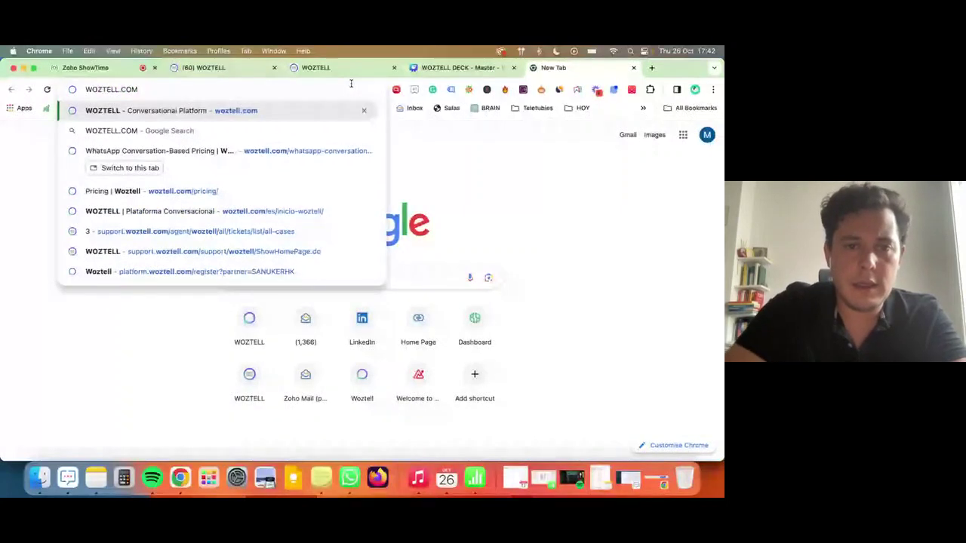
key(Down)
key(Down)
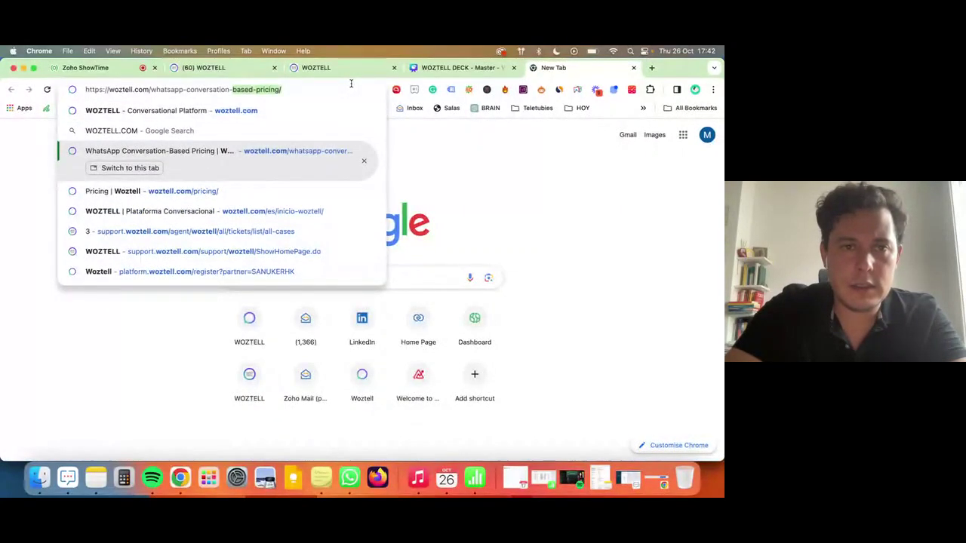
key(Up)
key(Up)
key(Return)
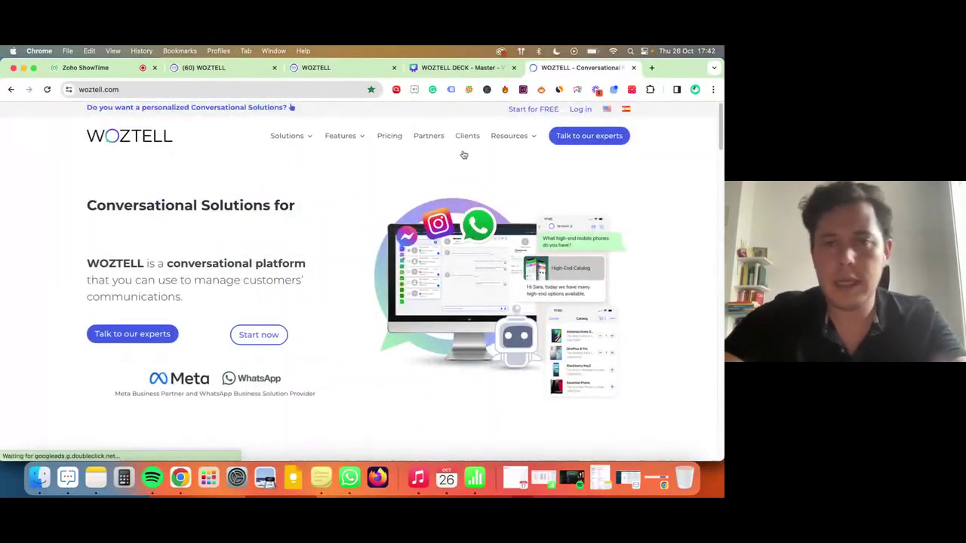
mouse_move(340, 135)
click(376, 247)
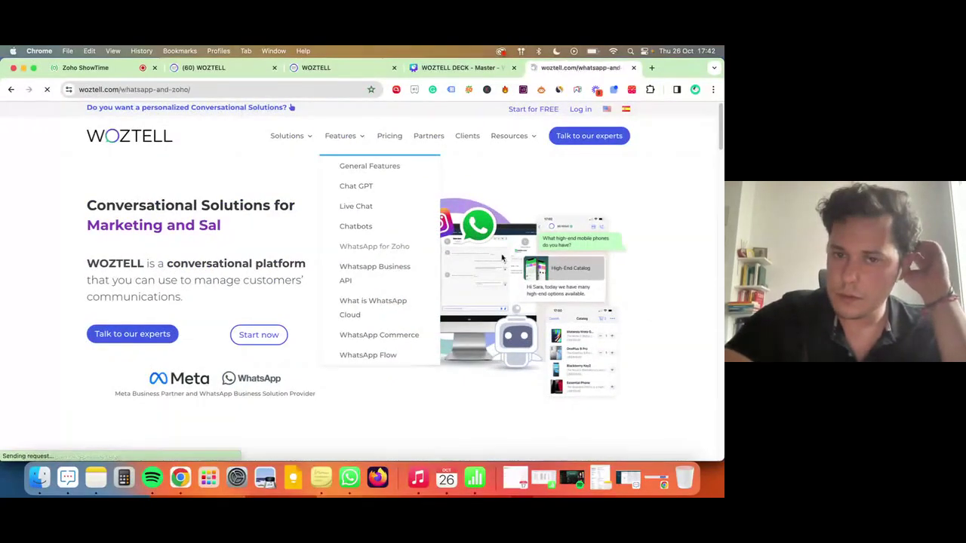
Scroll through the page's integrations down to the Zoho Recruit and Zoho Projects sections.
scroll(529, 280, down, 12)
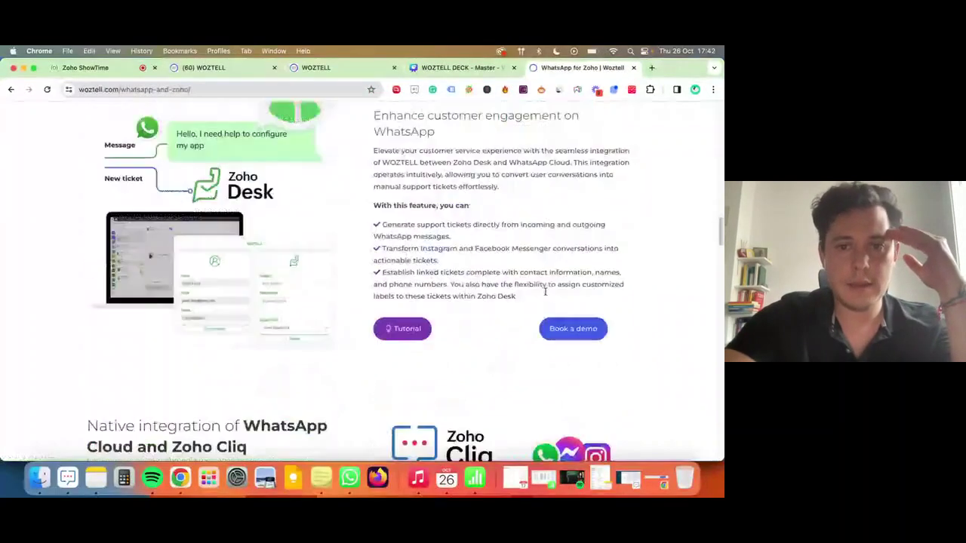
scroll(545, 293, up, 9)
scroll(546, 295, down, 11)
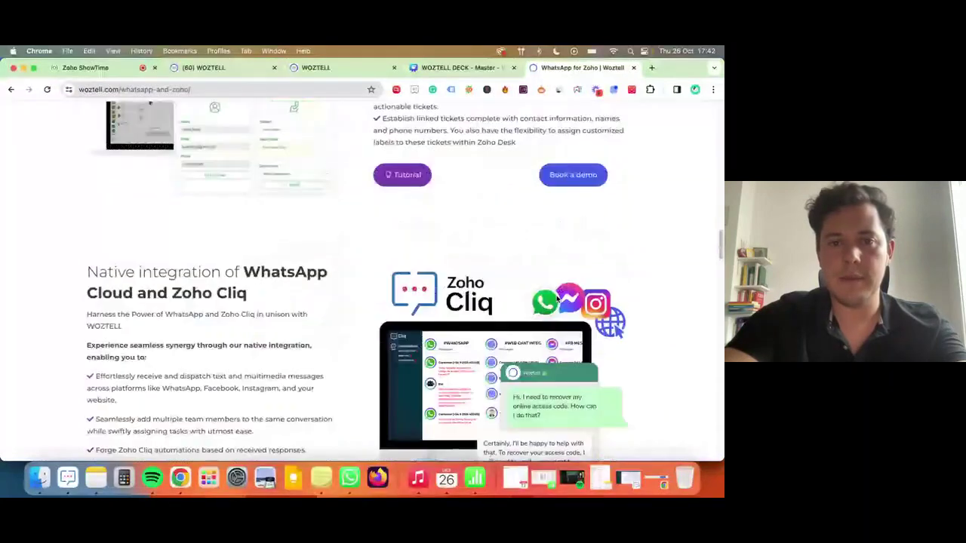
scroll(557, 299, down, 15)
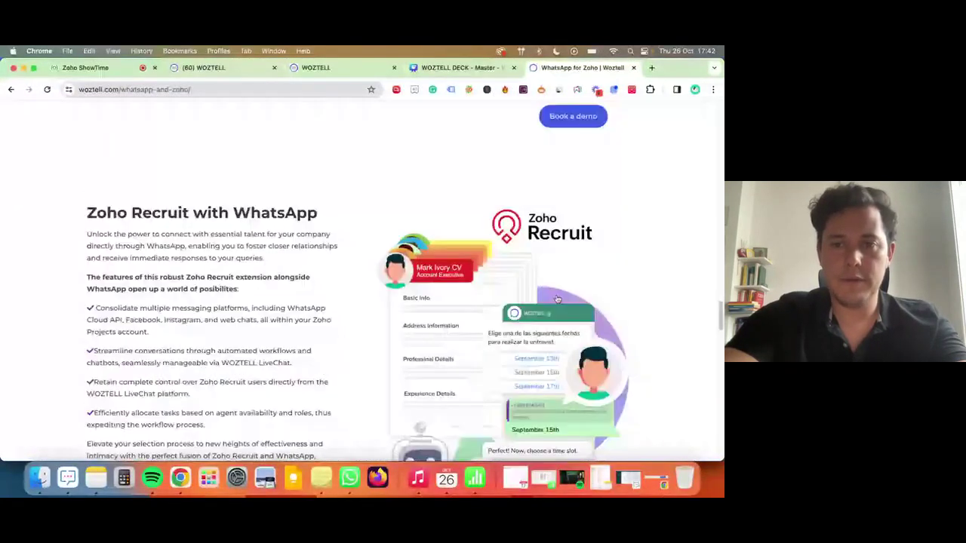
scroll(557, 299, down, 5)
scroll(557, 299, up, 5)
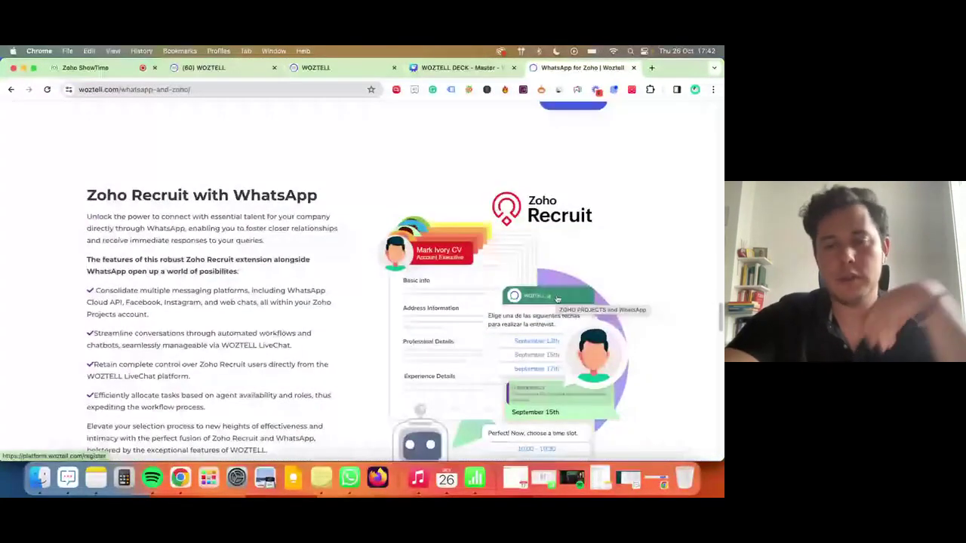
scroll(557, 299, down, 2)
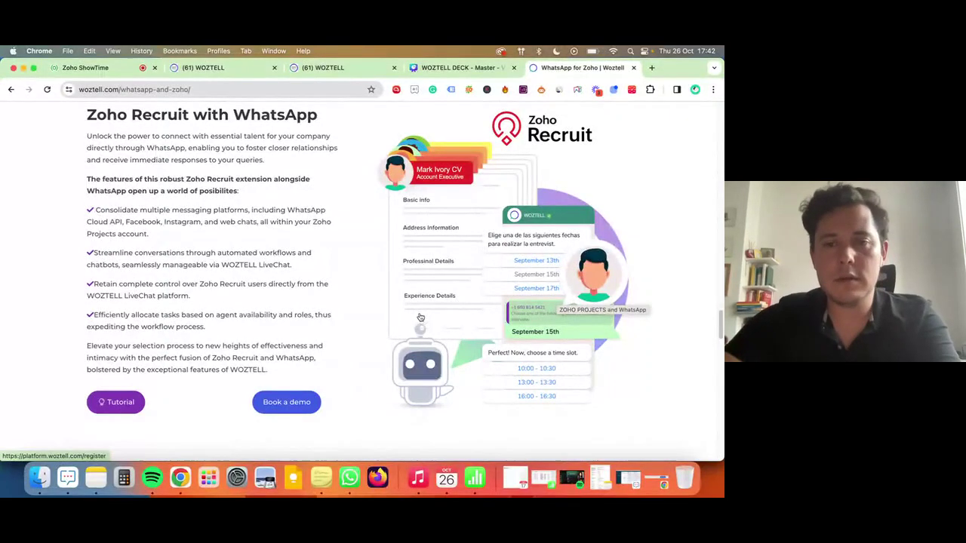
scroll(420, 317, down, 1)
scroll(420, 318, up, 1)
scroll(421, 317, down, 4)
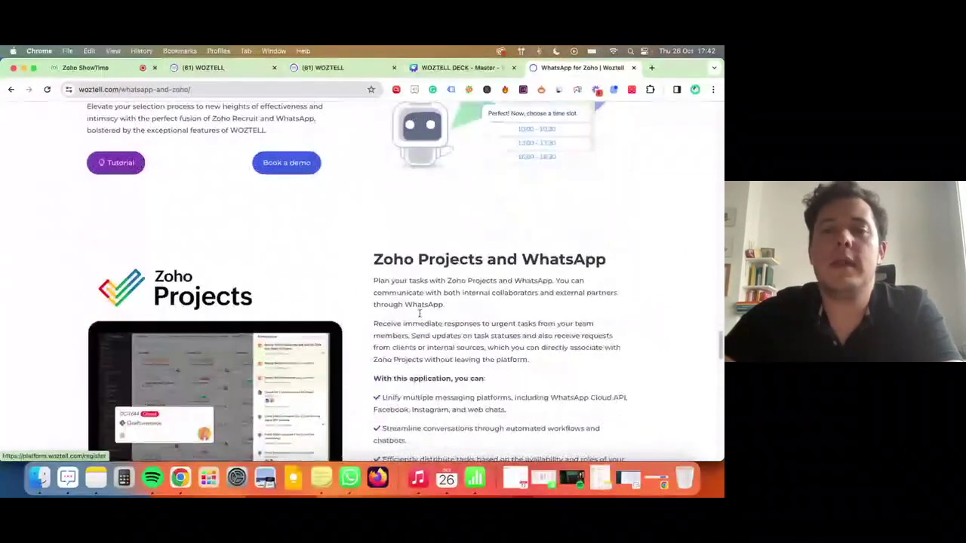
scroll(421, 317, down, 4)
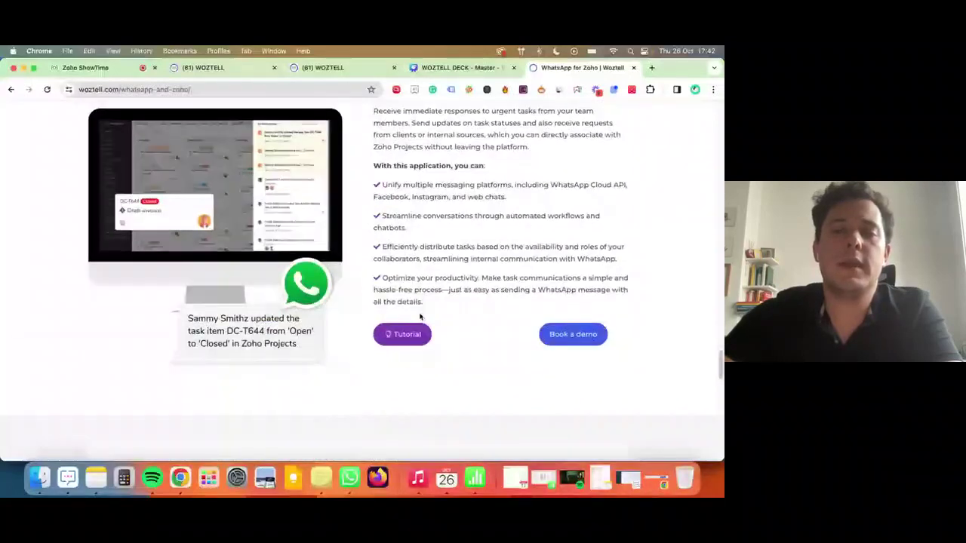
scroll(421, 317, down, 3)
scroll(420, 317, up, 1)
scroll(421, 317, down, 2)
scroll(420, 317, up, 3)
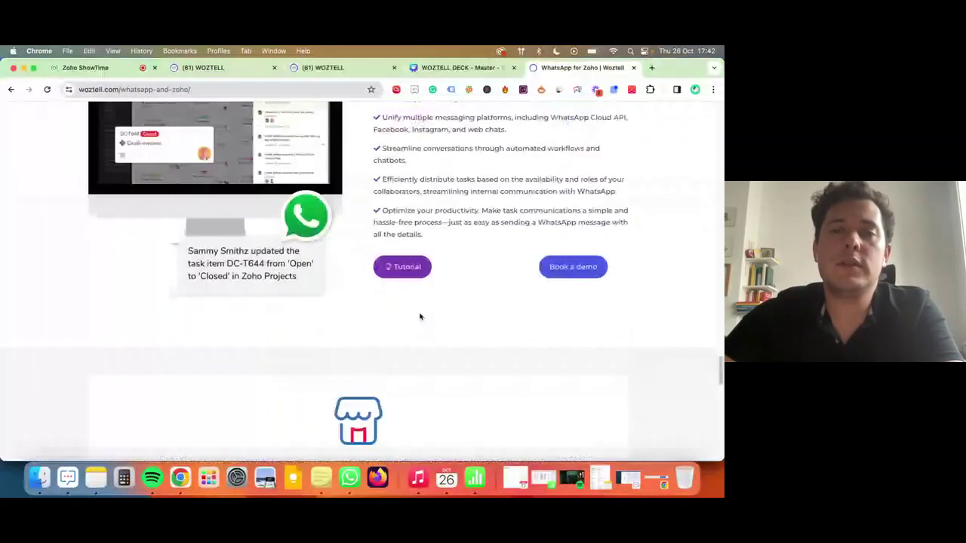
scroll(420, 317, up, 3)
scroll(420, 317, down, 1)
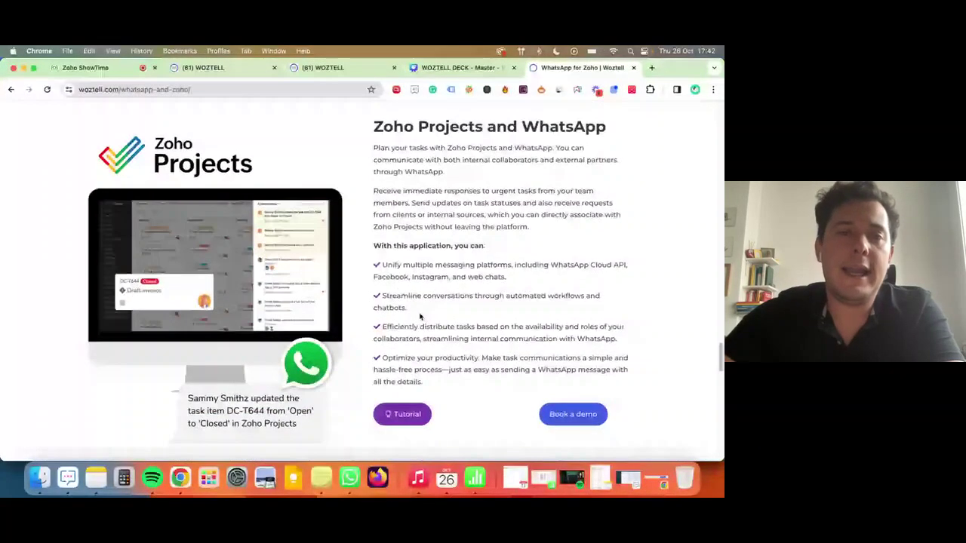
Go back to the Zoho ShowTime tab and scroll through the 25-person attendee list.
click(97, 69)
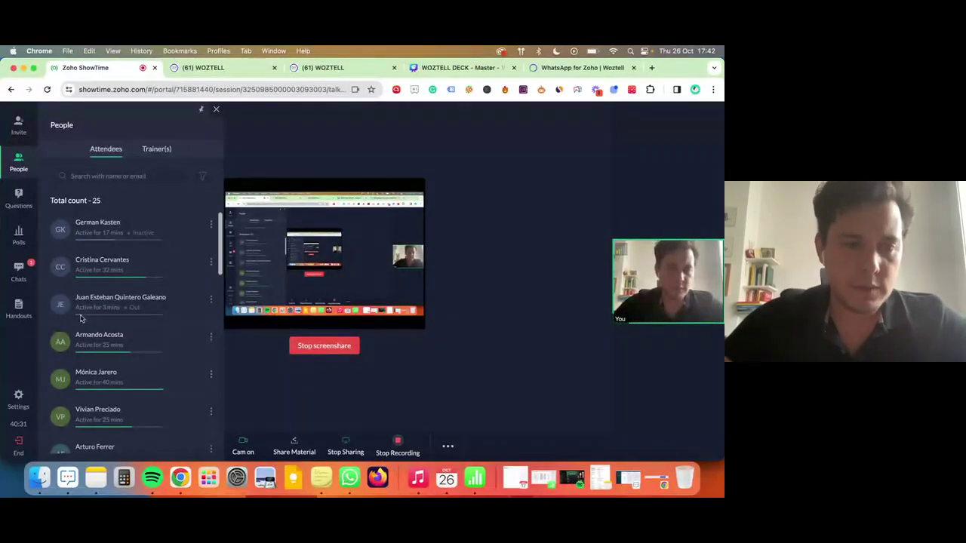
scroll(80, 316, down, 10)
scroll(80, 315, down, 10)
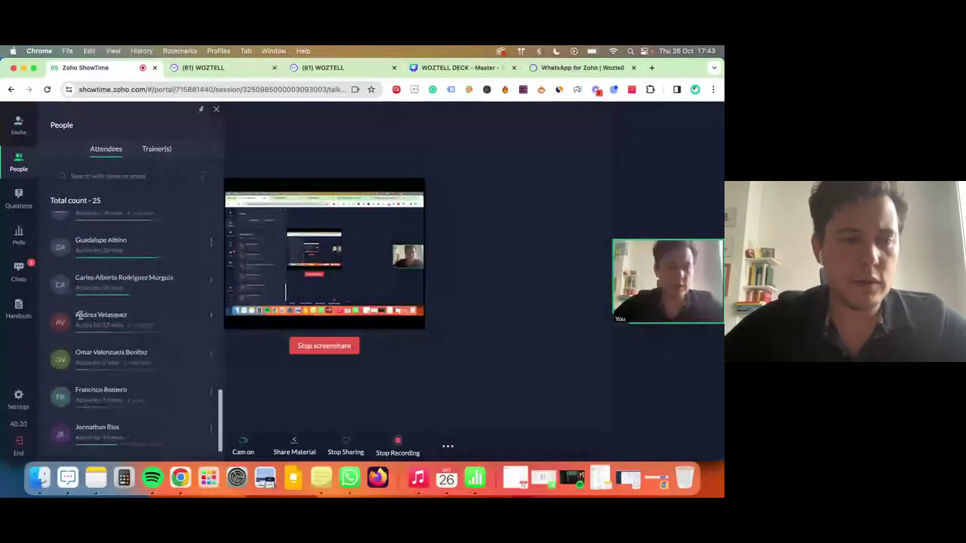